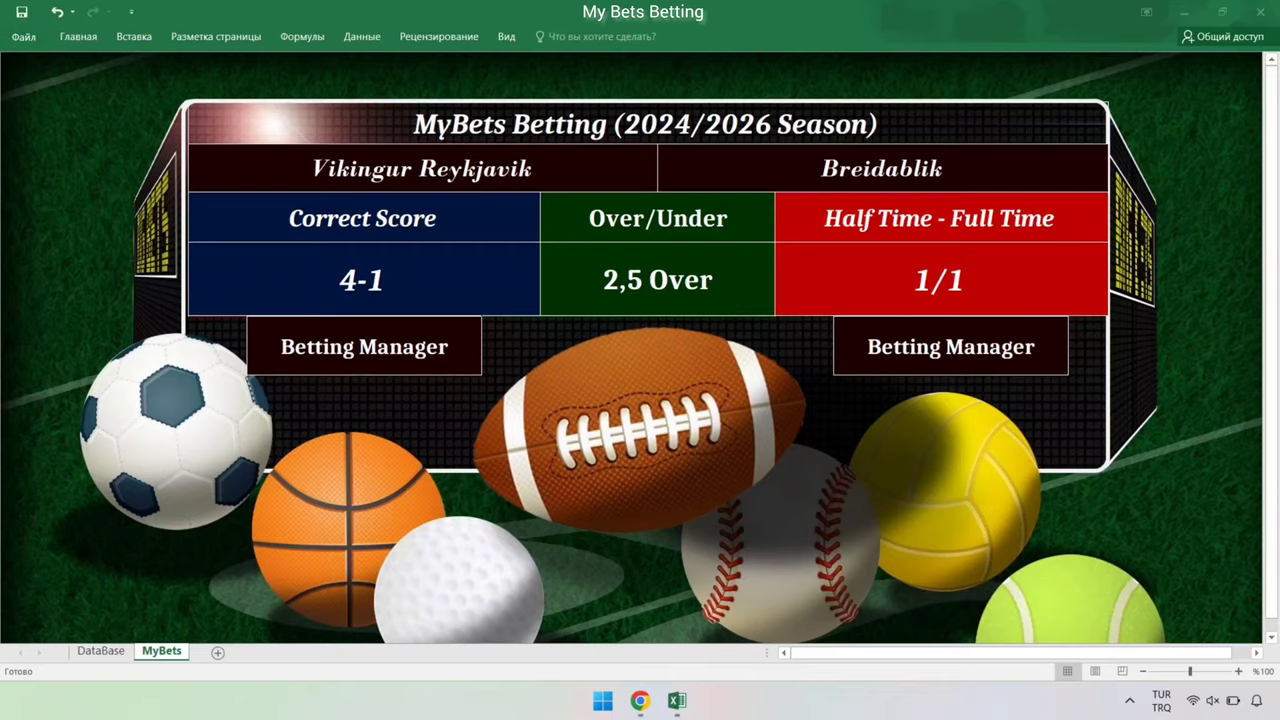
Scroll the Flashscore live list, open a match popup, and come back to the DataBase sheet.
key("alt+Tab")
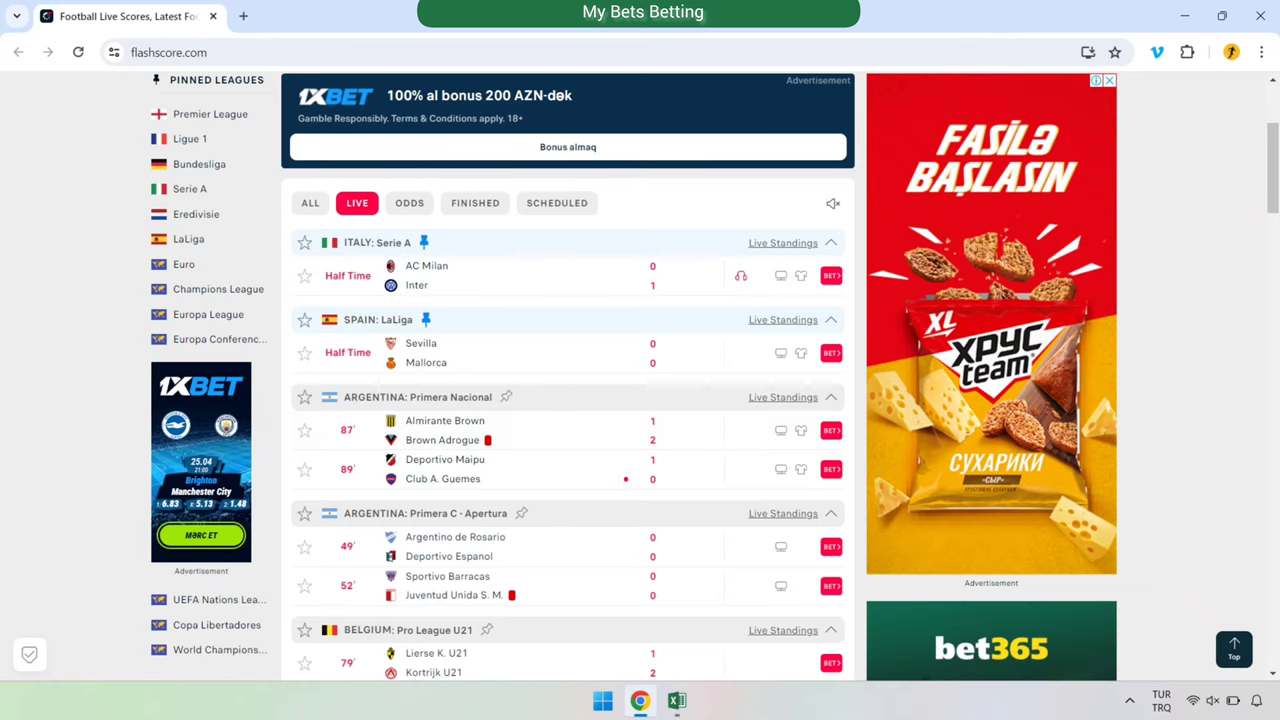
scroll(568, 420, "down", 1)
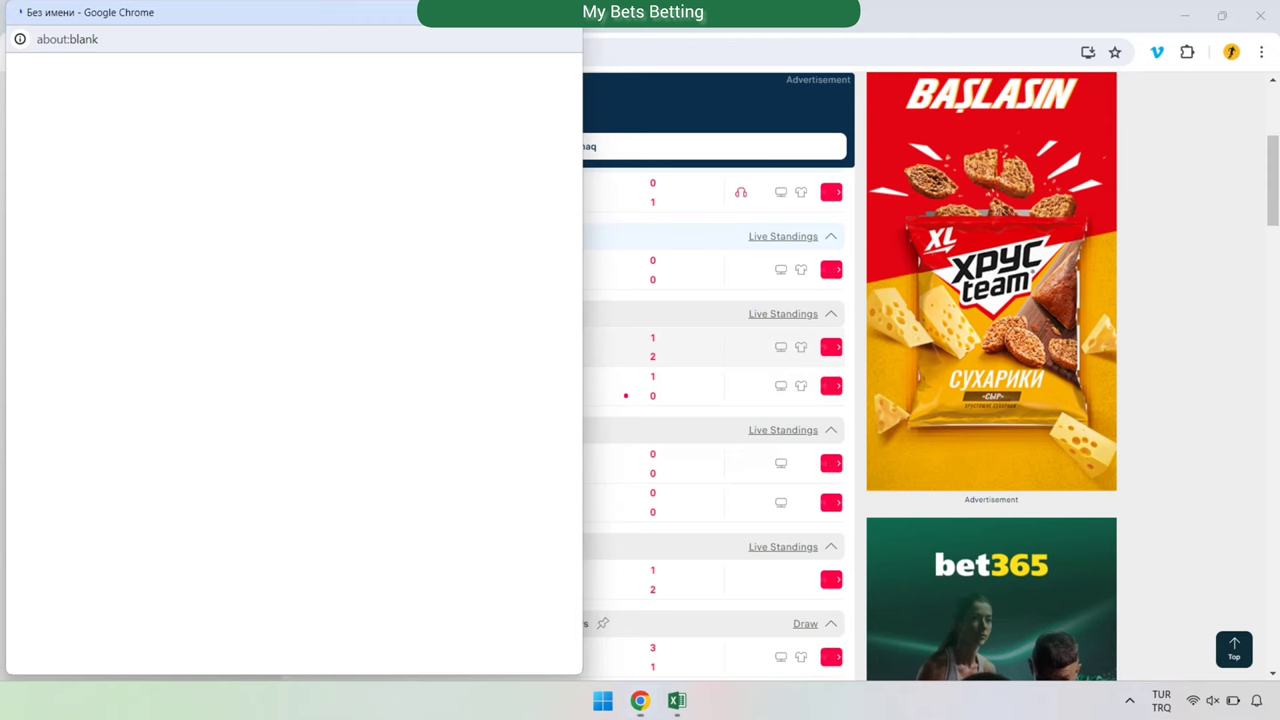
key("alt+Tab")
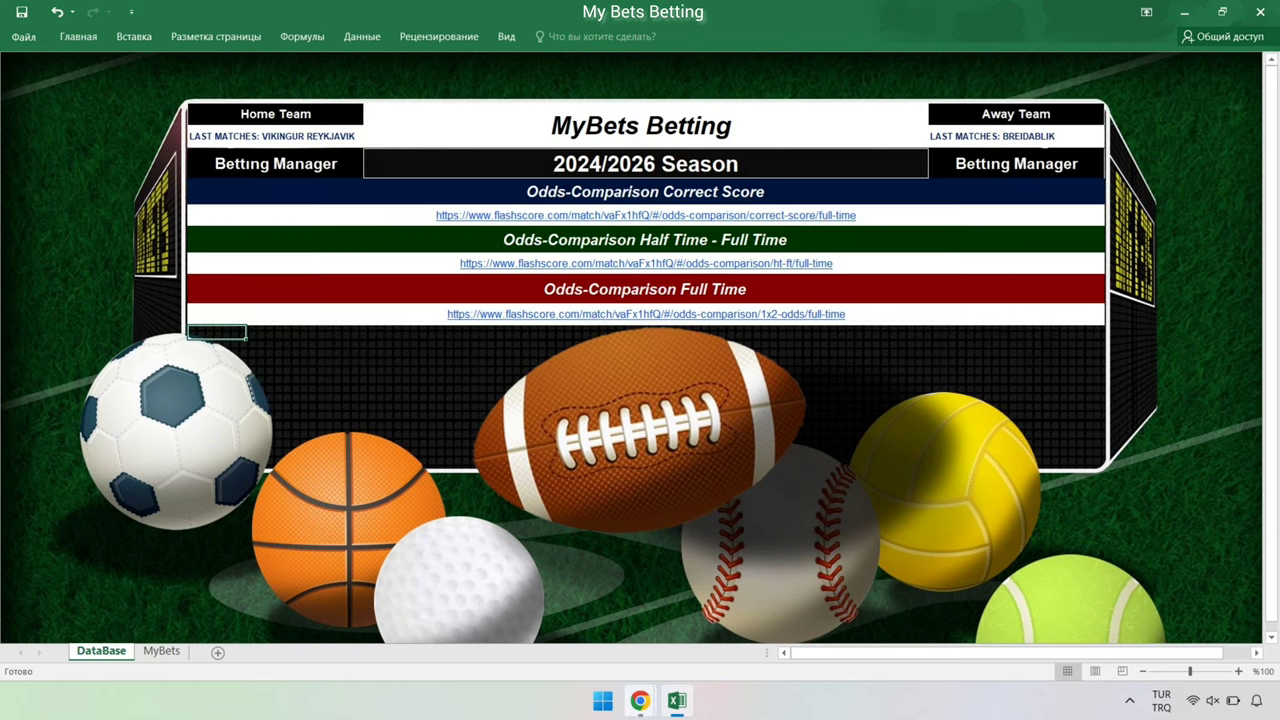
Raise the Almirante Brown vs Brown Adrogue popup and open its ODDS, then H2H tab.
mouse_move(640, 700)
left_click(594, 610)
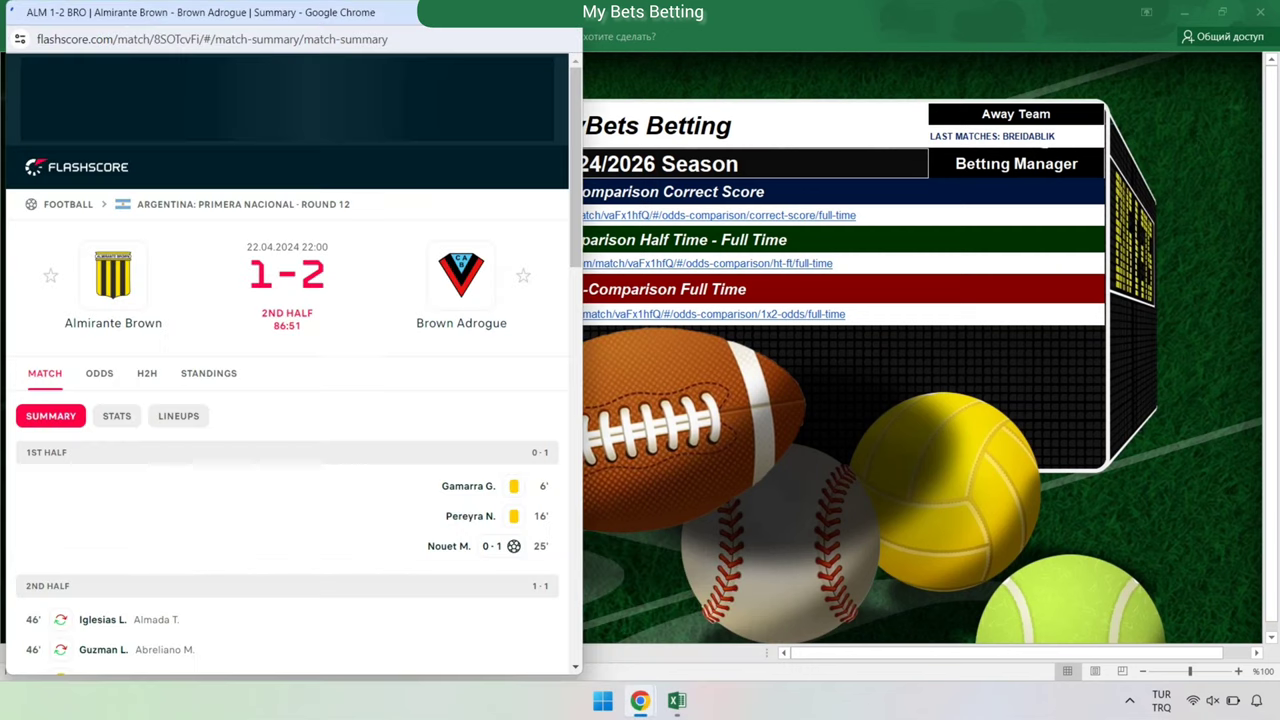
left_click(99, 373)
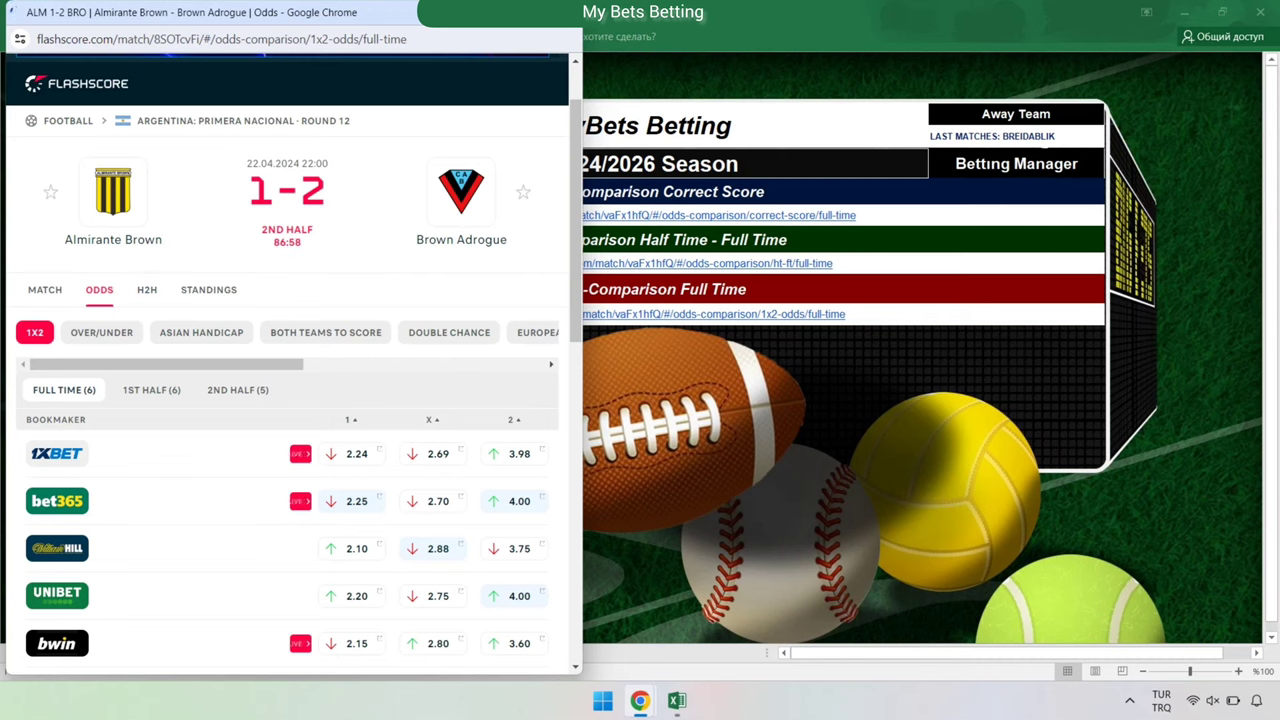
left_click(147, 289)
scroll(290, 400, "down", 2)
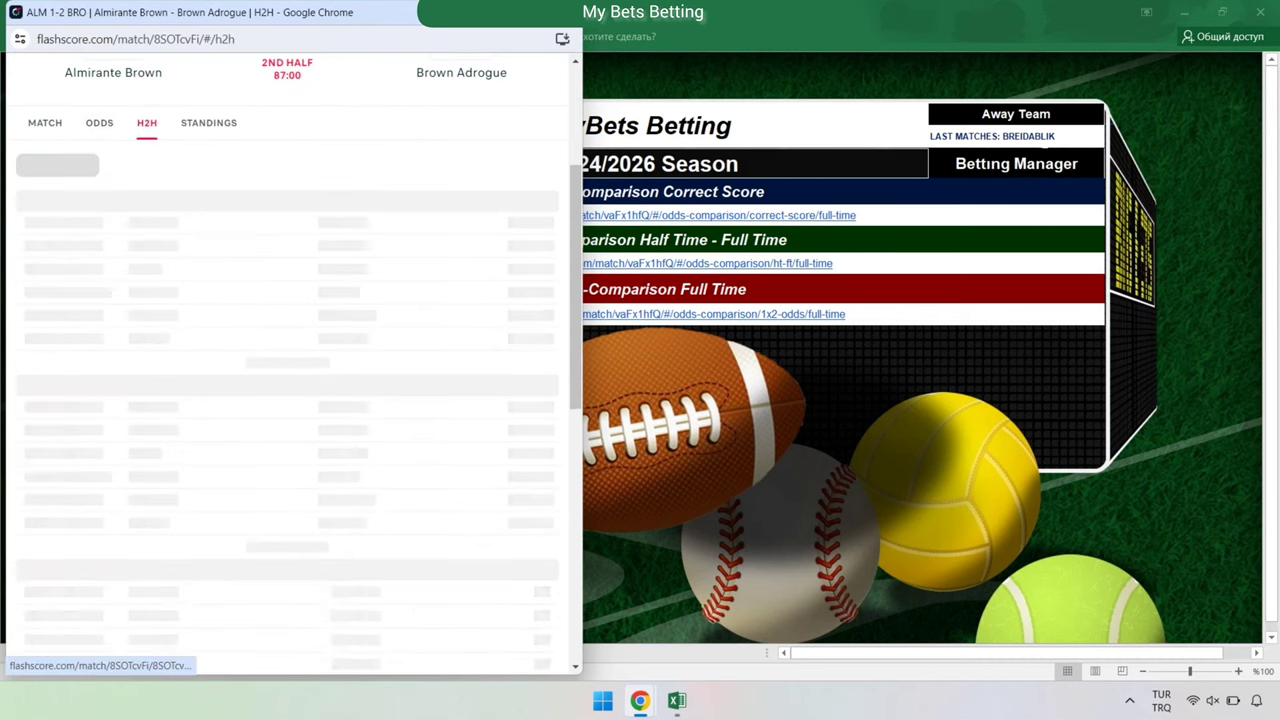
Copy Almirante Brown's home last-matches list from the Flashscore H2H page.
left_click(161, 165)
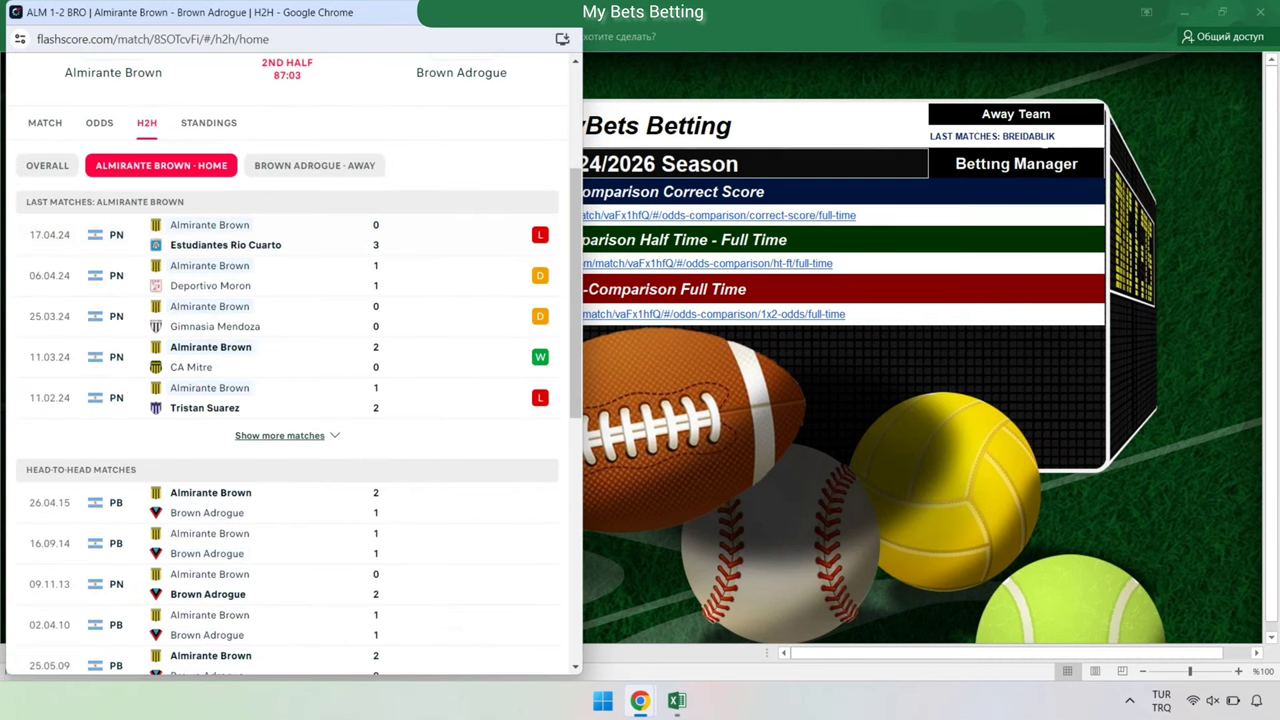
left_click_drag(24, 201, 380, 410)
key("ctrl+c")
right_click(558, 396)
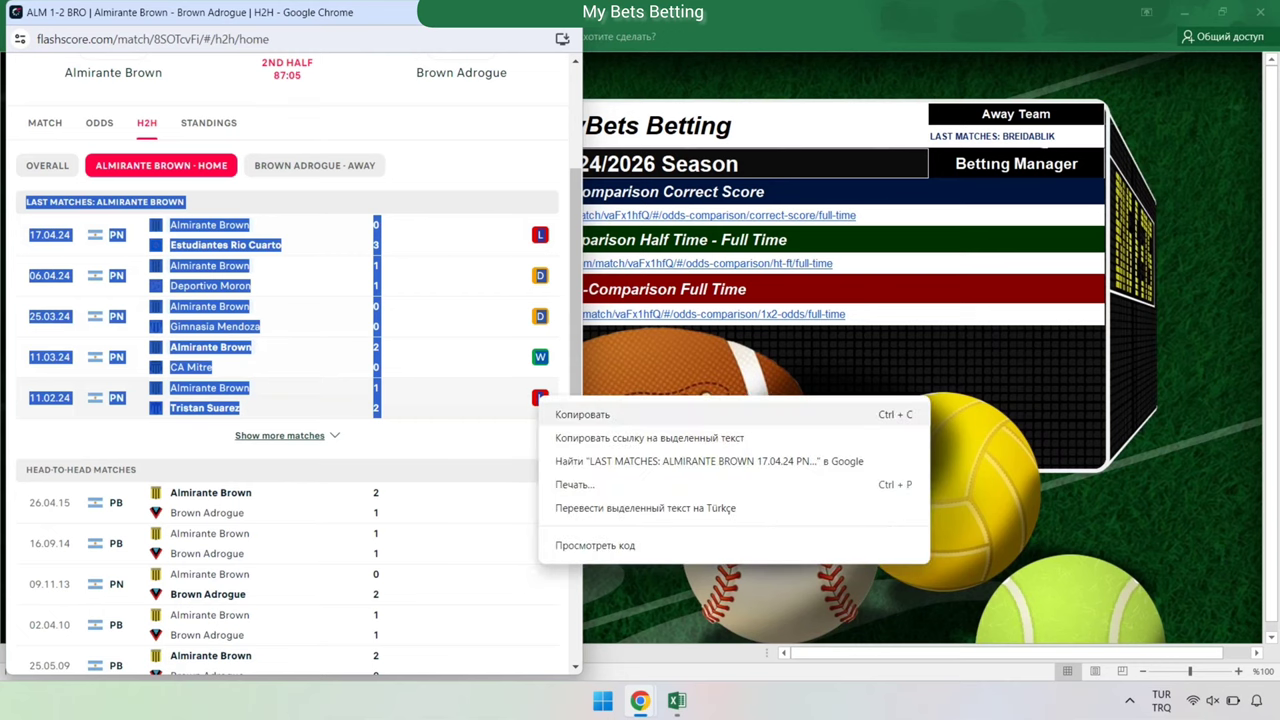
left_click(588, 410)
Paste the Almirante Brown list into the home LAST MATCHES cell in Excel.
key("alt+Tab")
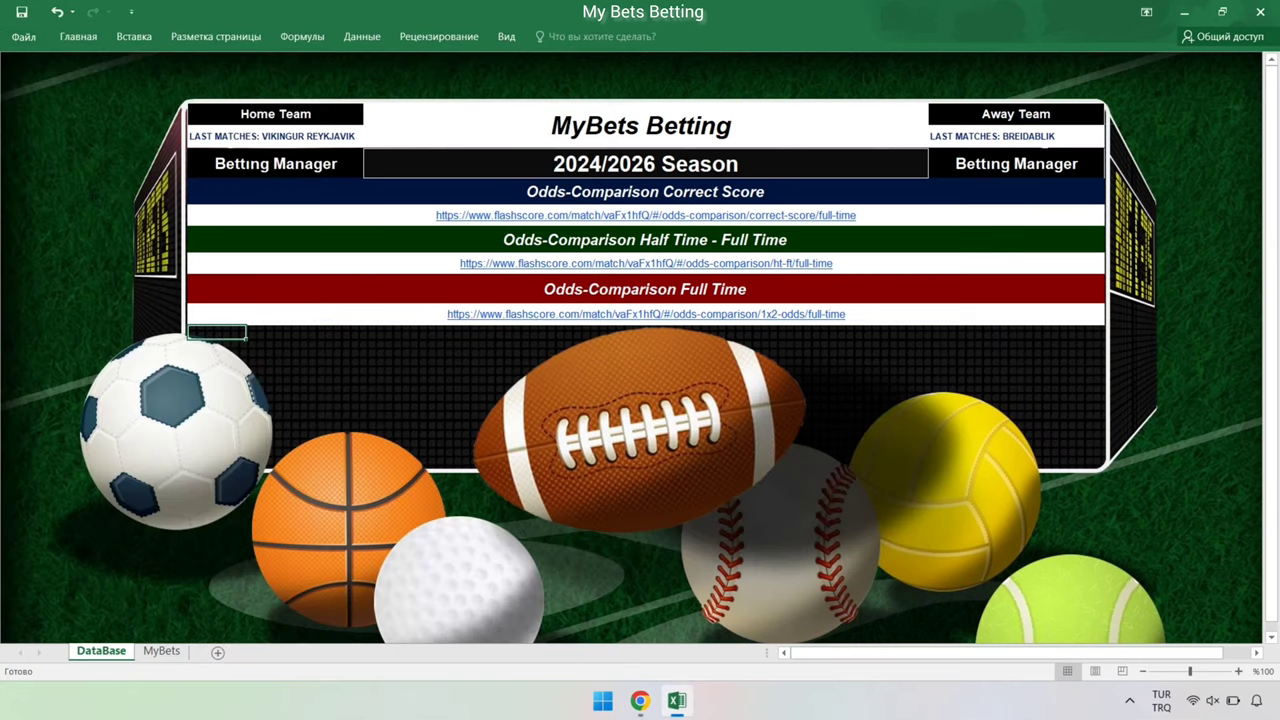
right_click(205, 134)
left_click(246, 140)
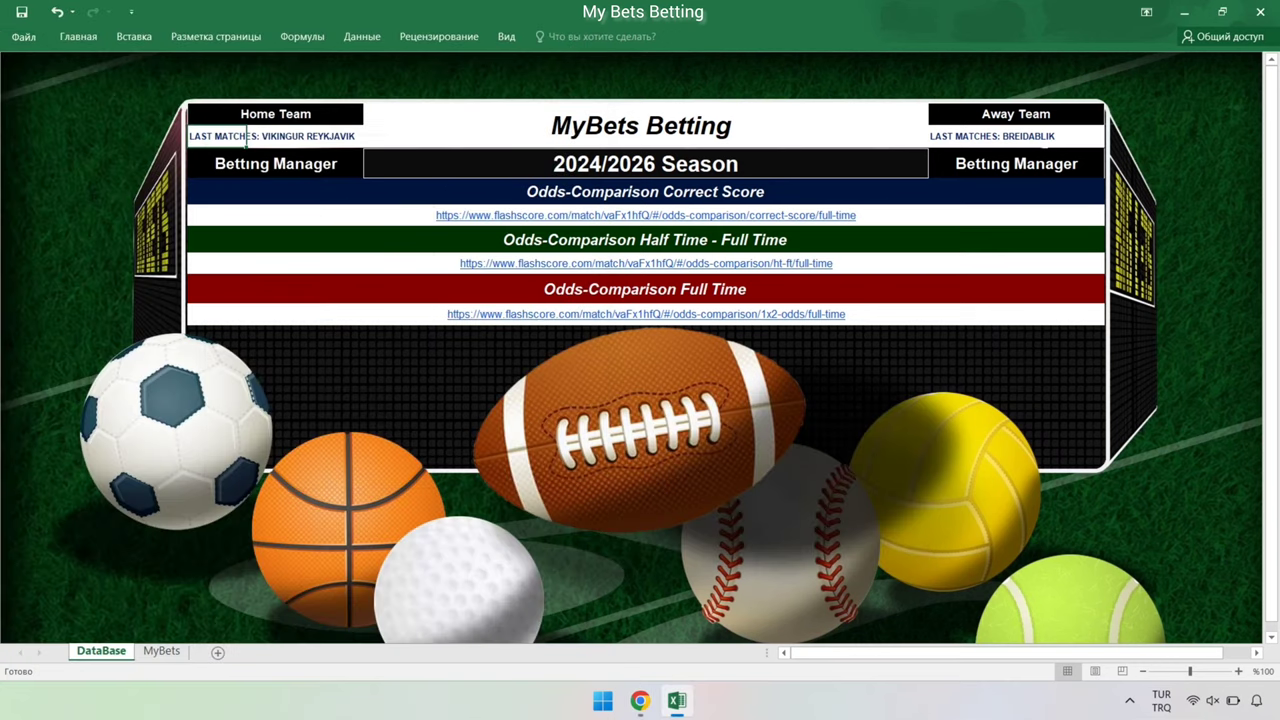
key("ctrl+v")
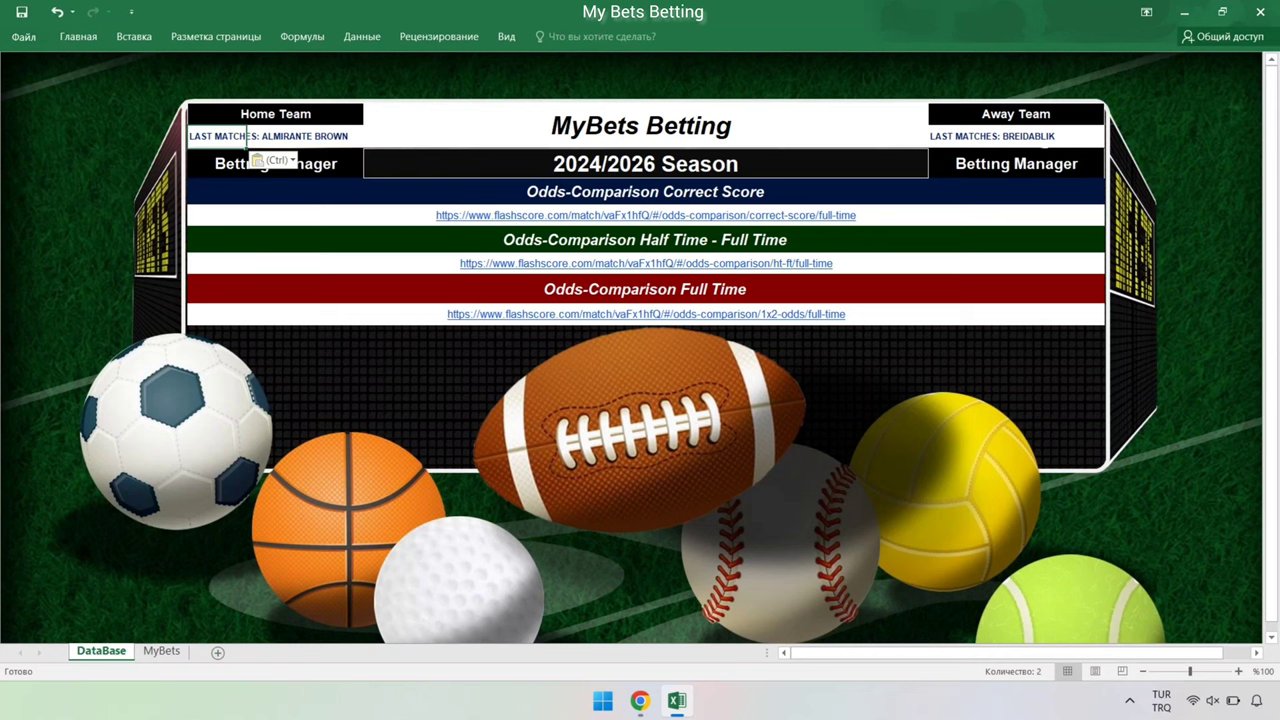
Copy Brown Adrogue's away last-matches list from the Flashscore H2H page.
mouse_move(640, 700)
left_click(722, 615)
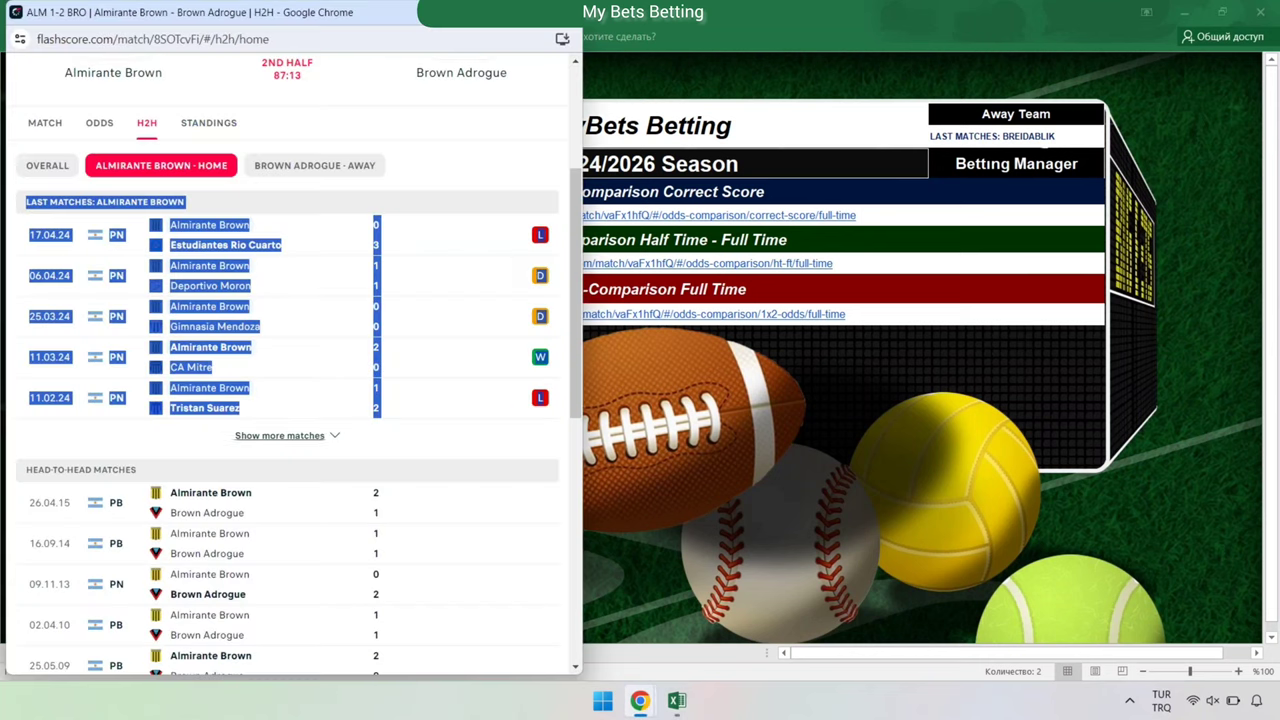
left_click(314, 165)
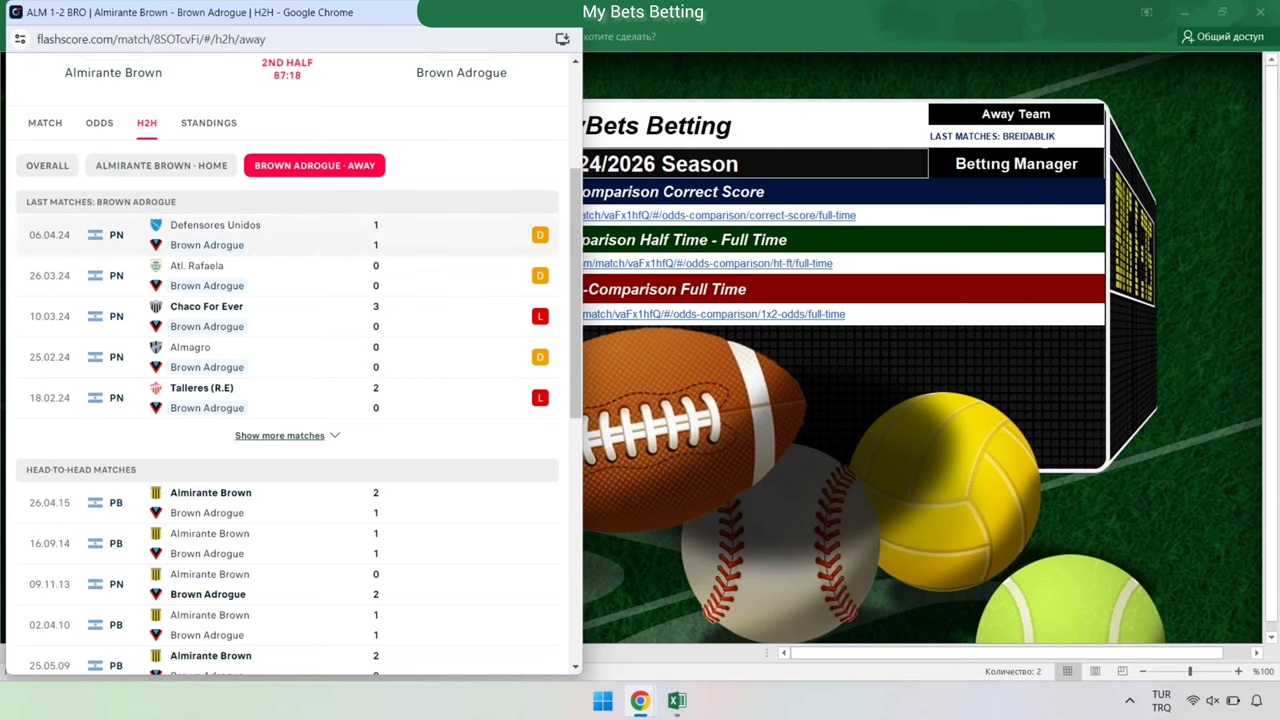
left_click(280, 234)
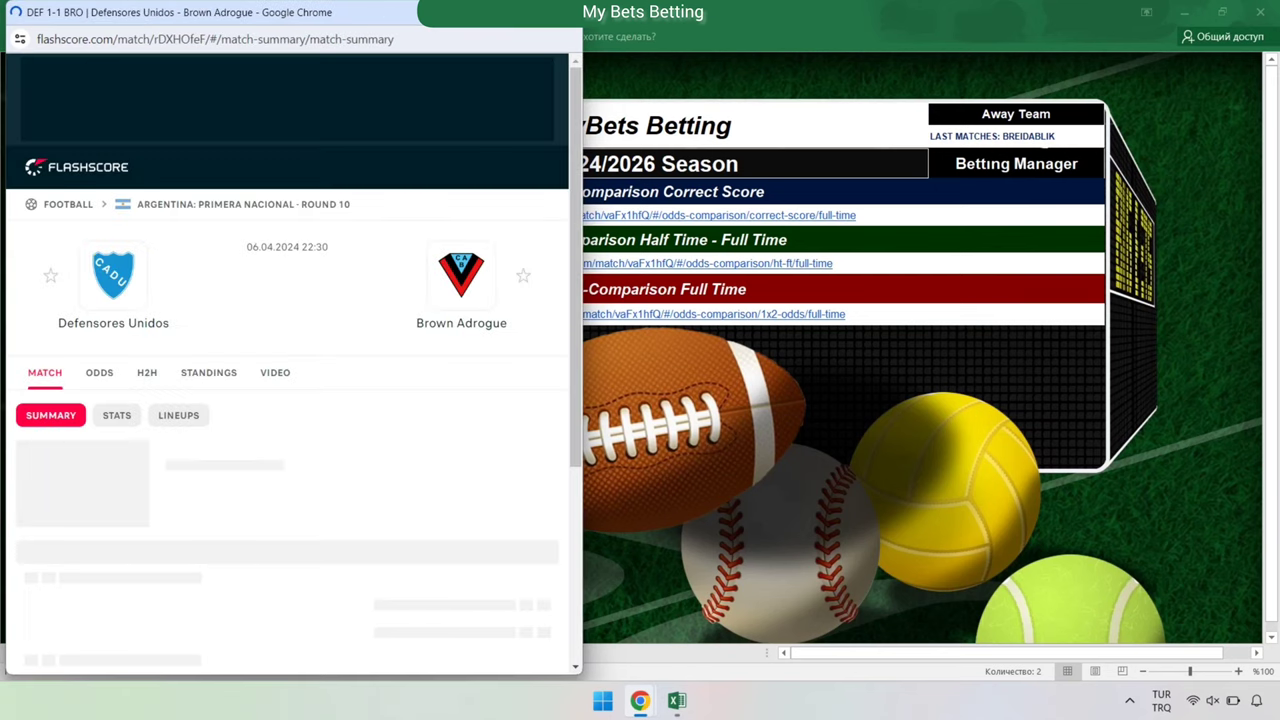
key("alt+Left")
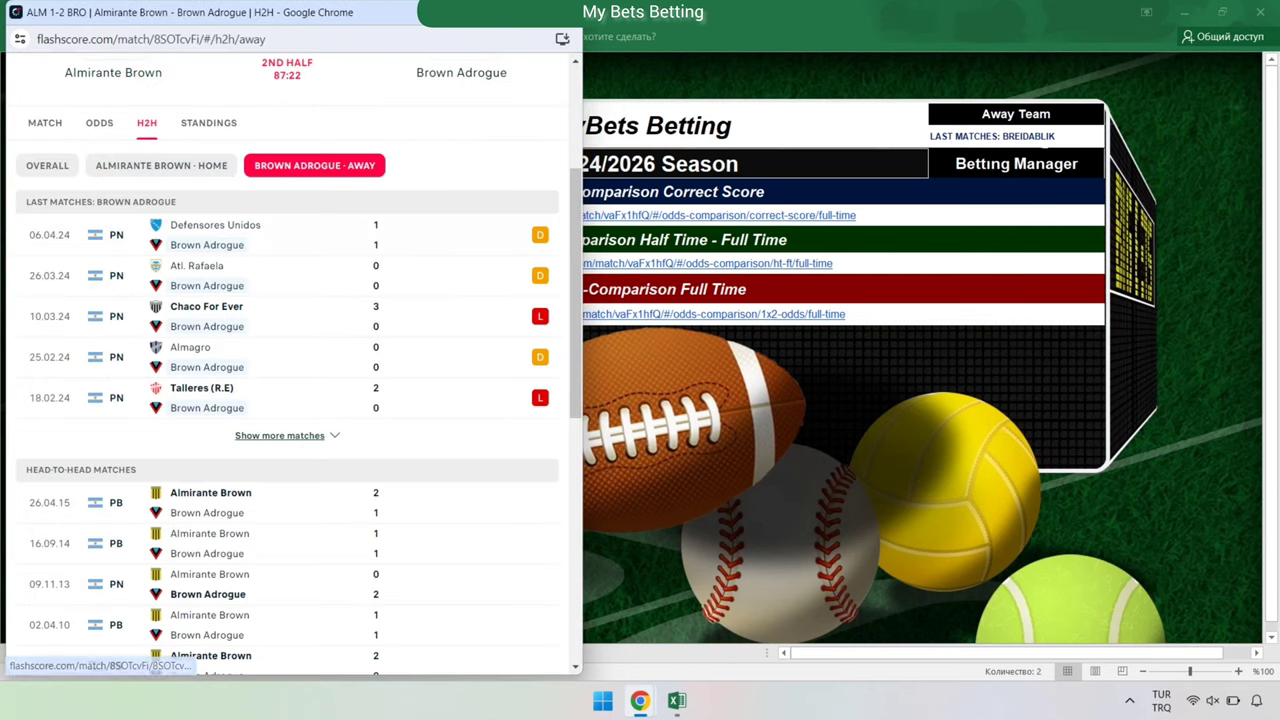
left_click_drag(24, 201, 380, 410)
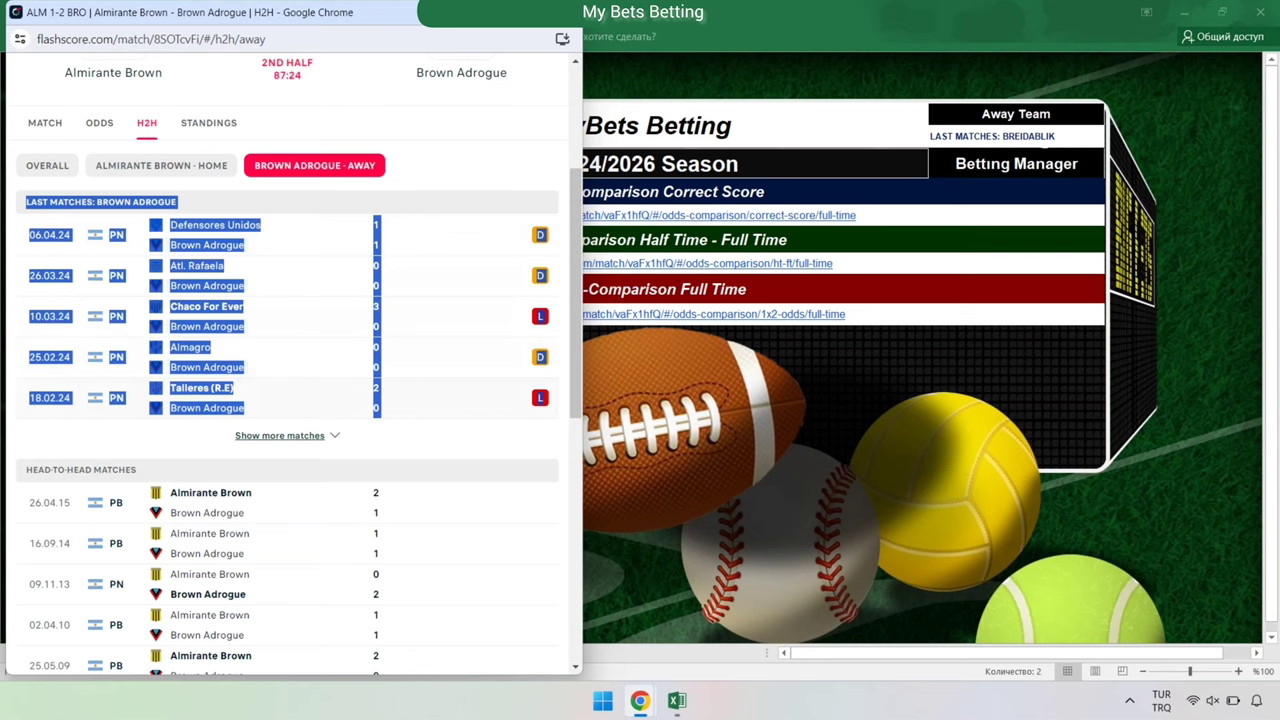
right_click(538, 400)
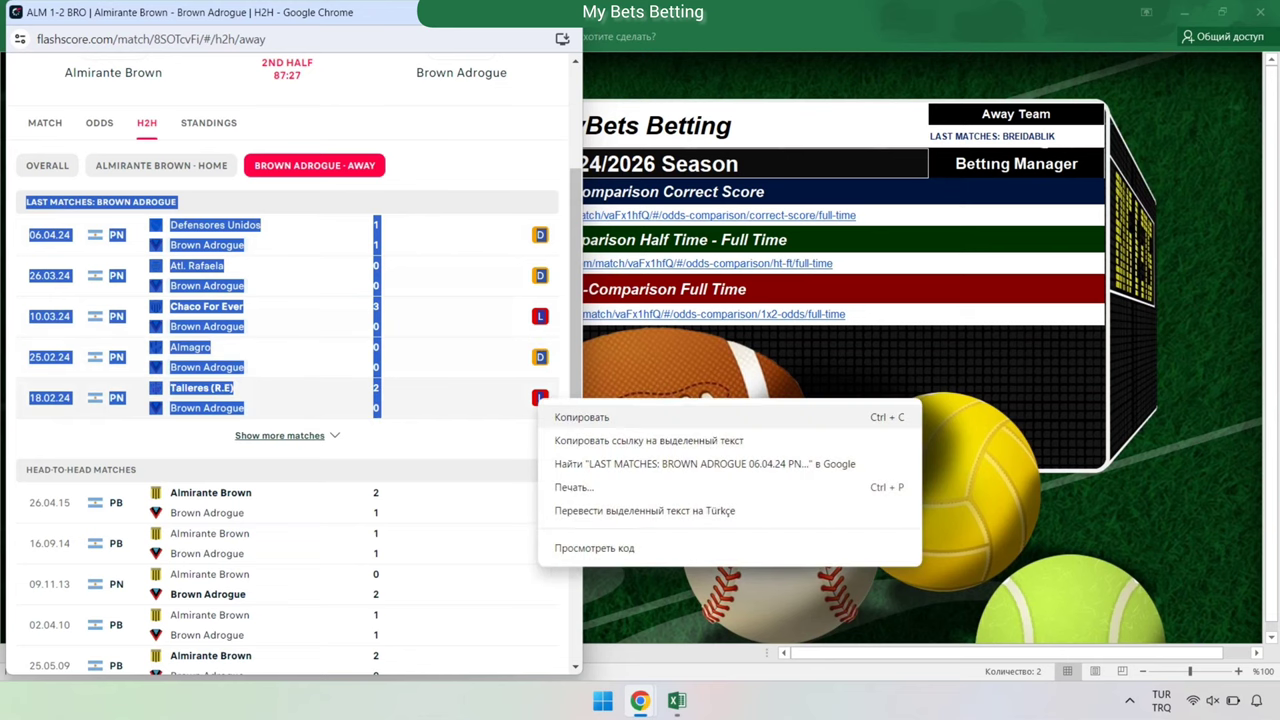
left_click(581, 417)
Paste the Brown Adrogue list into the away LAST MATCHES cell in Excel.
left_click(677, 700)
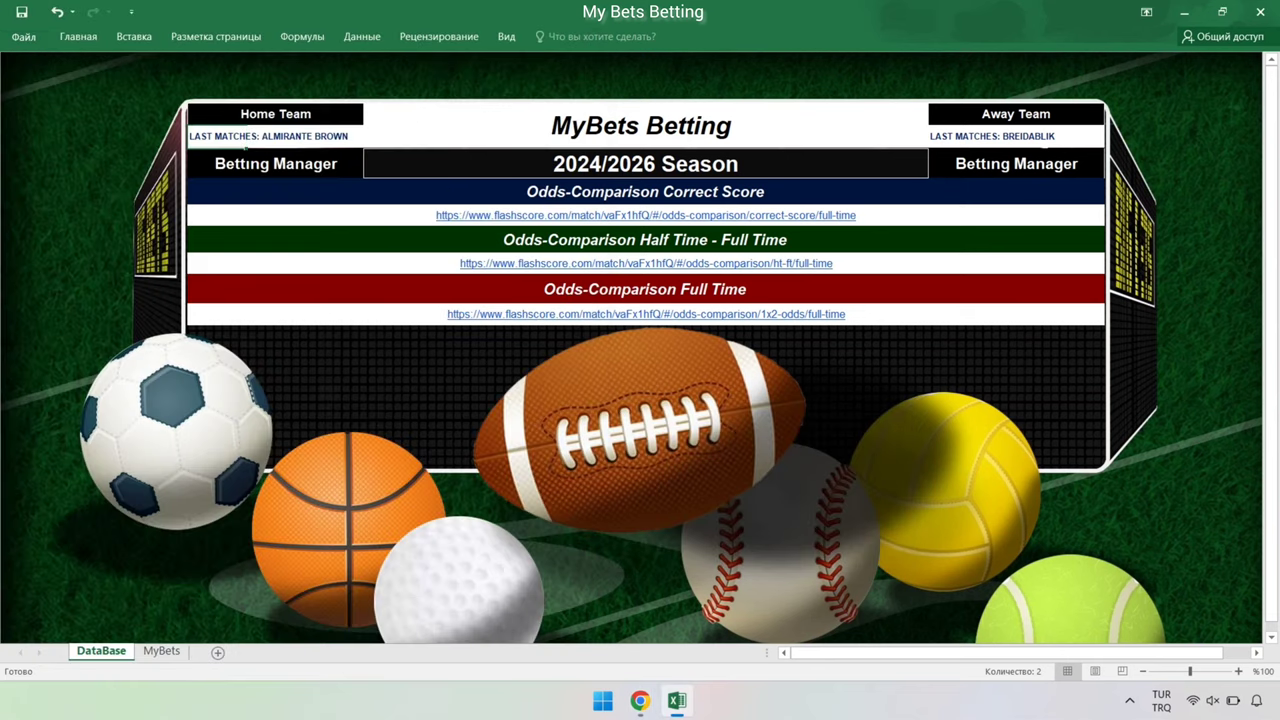
right_click(946, 134)
left_click(1001, 204)
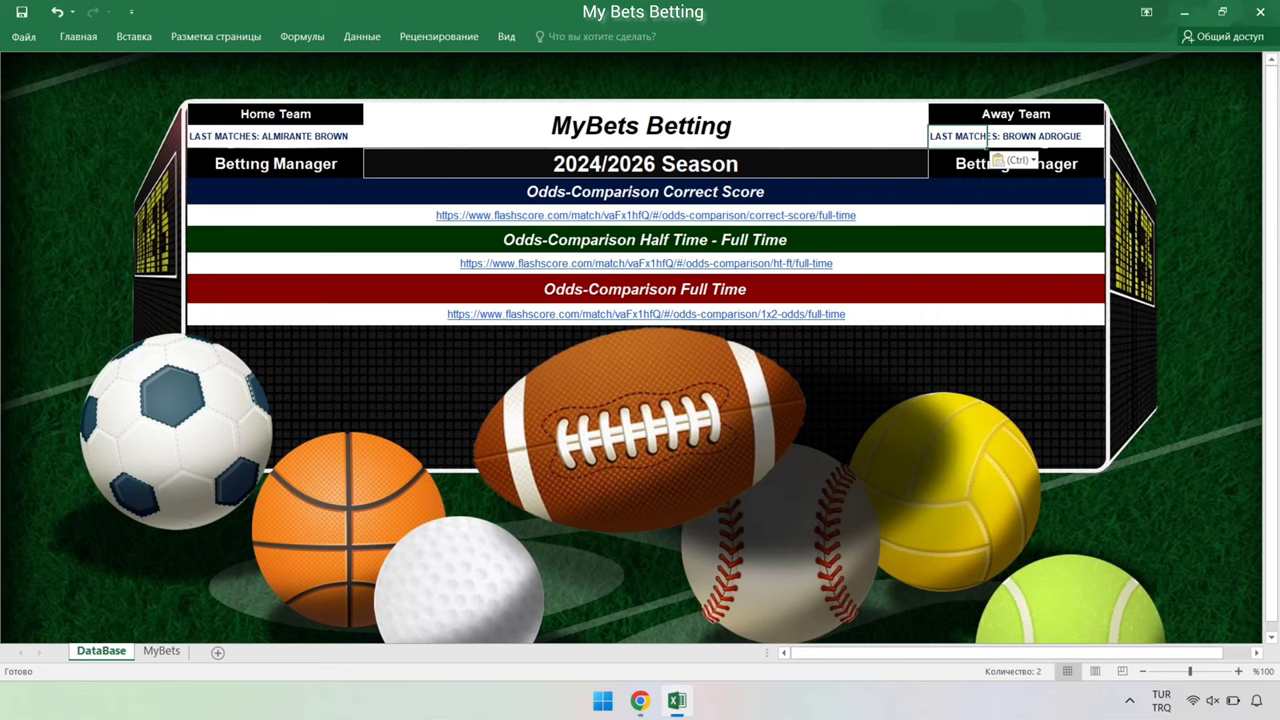
mouse_move(640, 700)
left_click(737, 595)
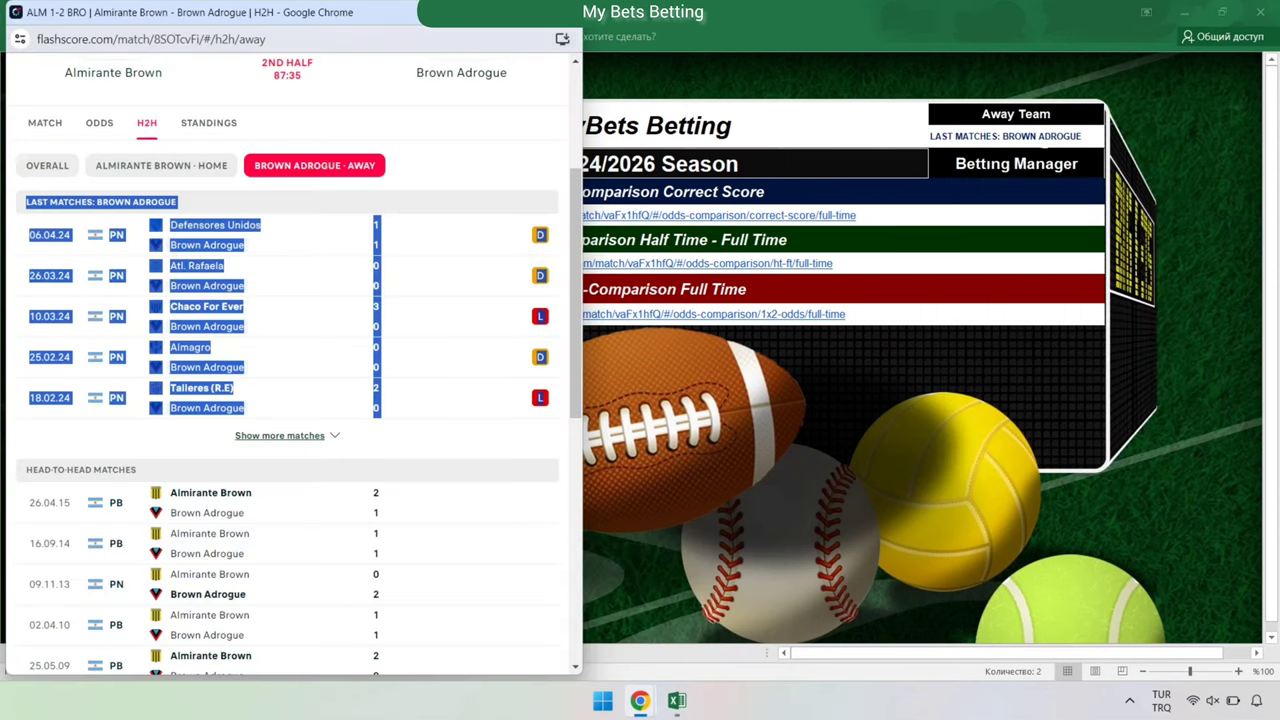
Copy the match's Flashscore Correct Score odds page address.
left_click(99, 122)
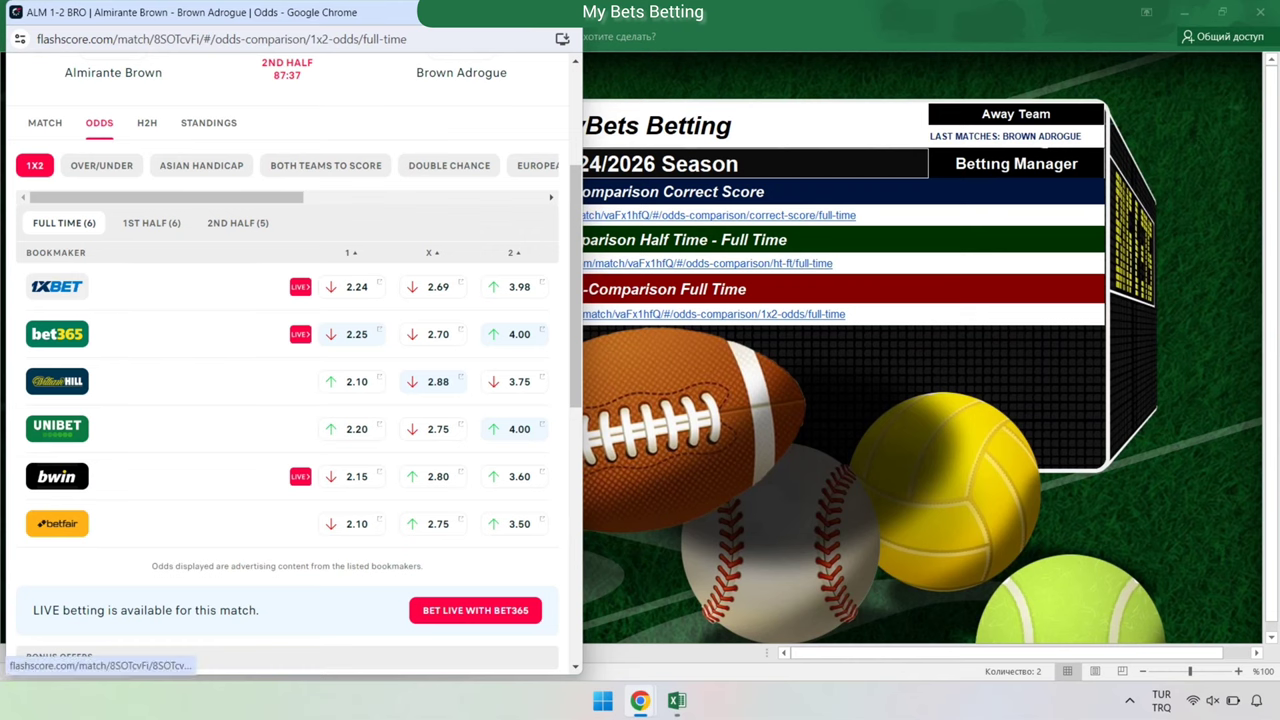
left_click_drag(165, 197, 398, 197)
left_click(320, 165)
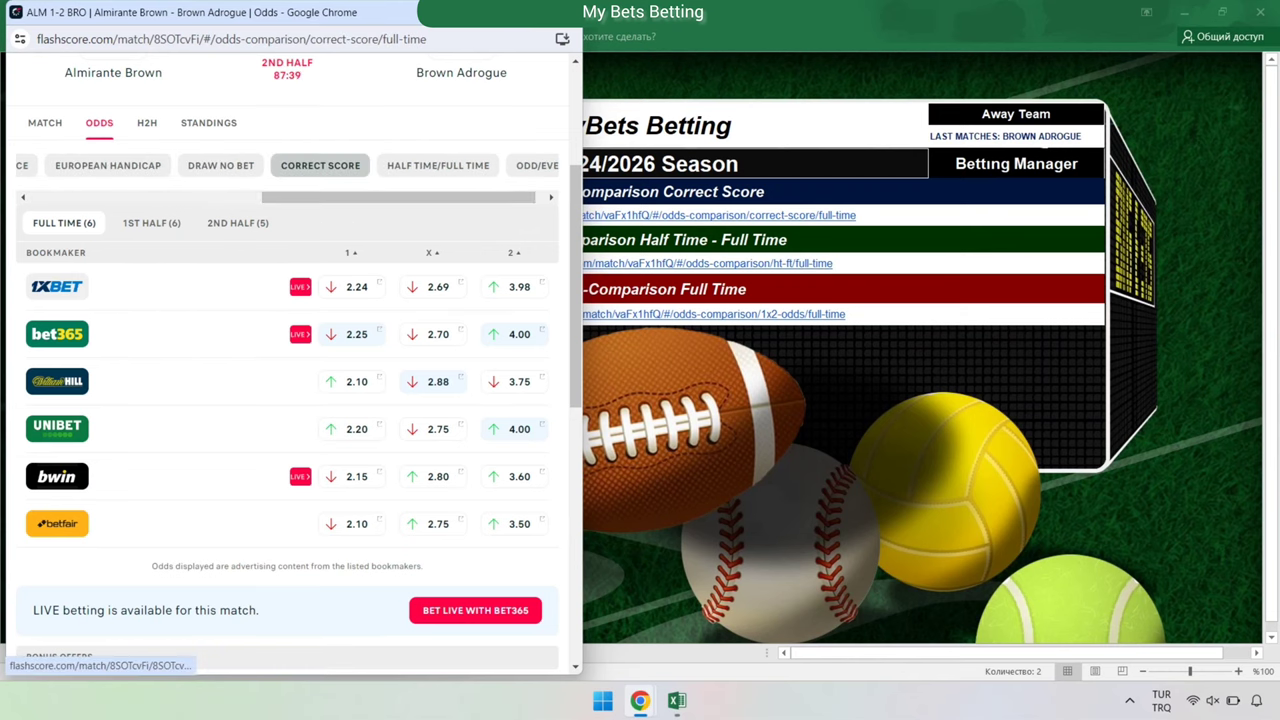
left_click(336, 39)
right_click(336, 40)
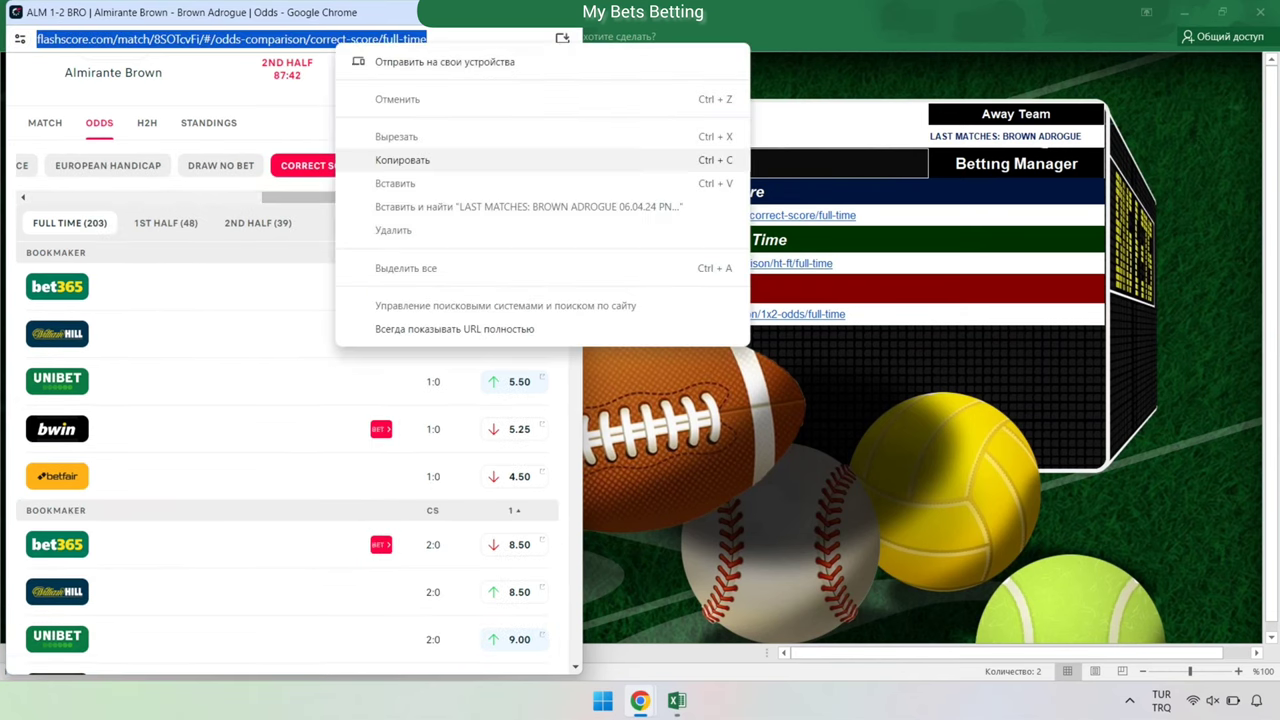
left_click(402, 160)
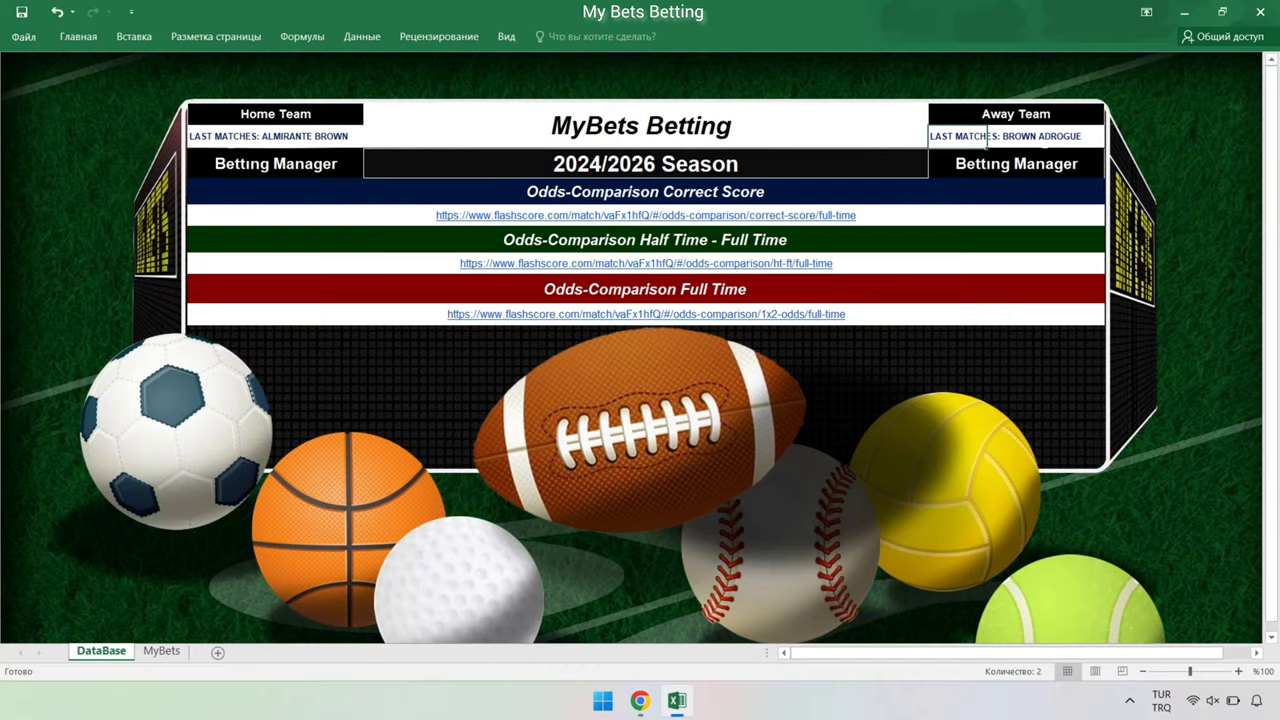
Clear the old Correct Score link cell and paste the new correct-score URL.
left_click(677, 700)
right_click(913, 205)
left_click(960, 389)
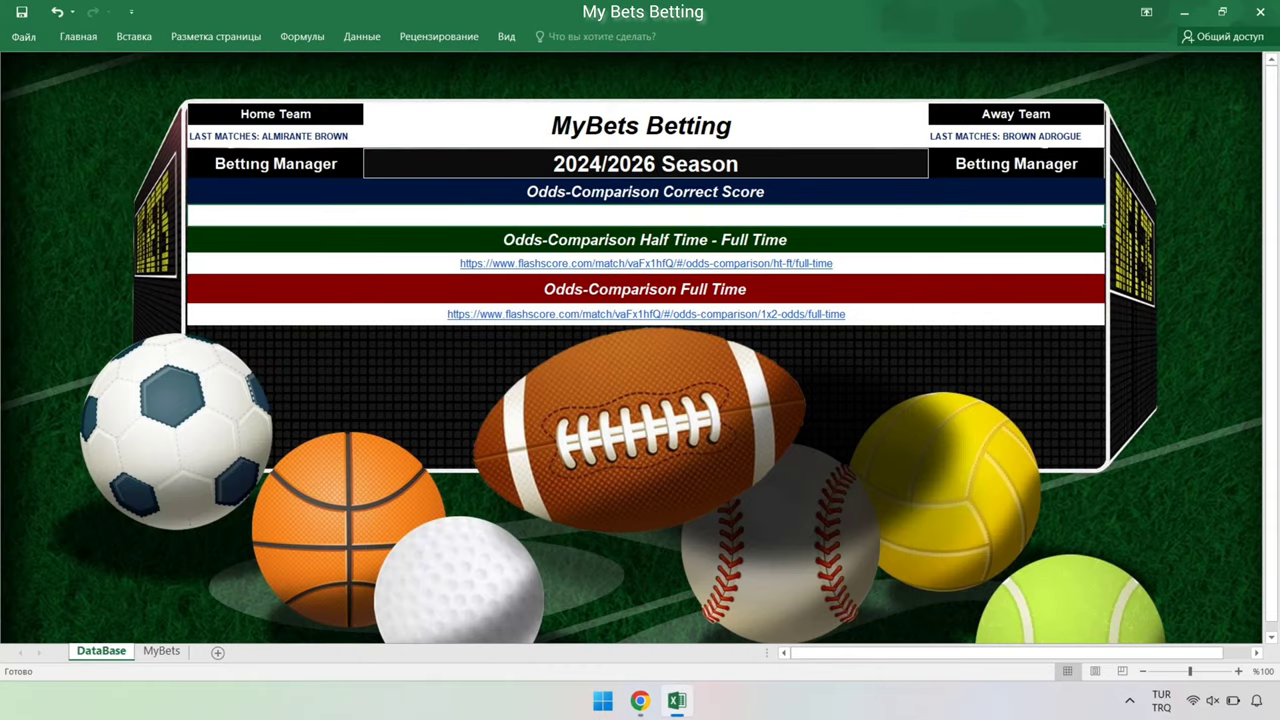
double_click(646, 215)
right_click(658, 212)
left_click(693, 285)
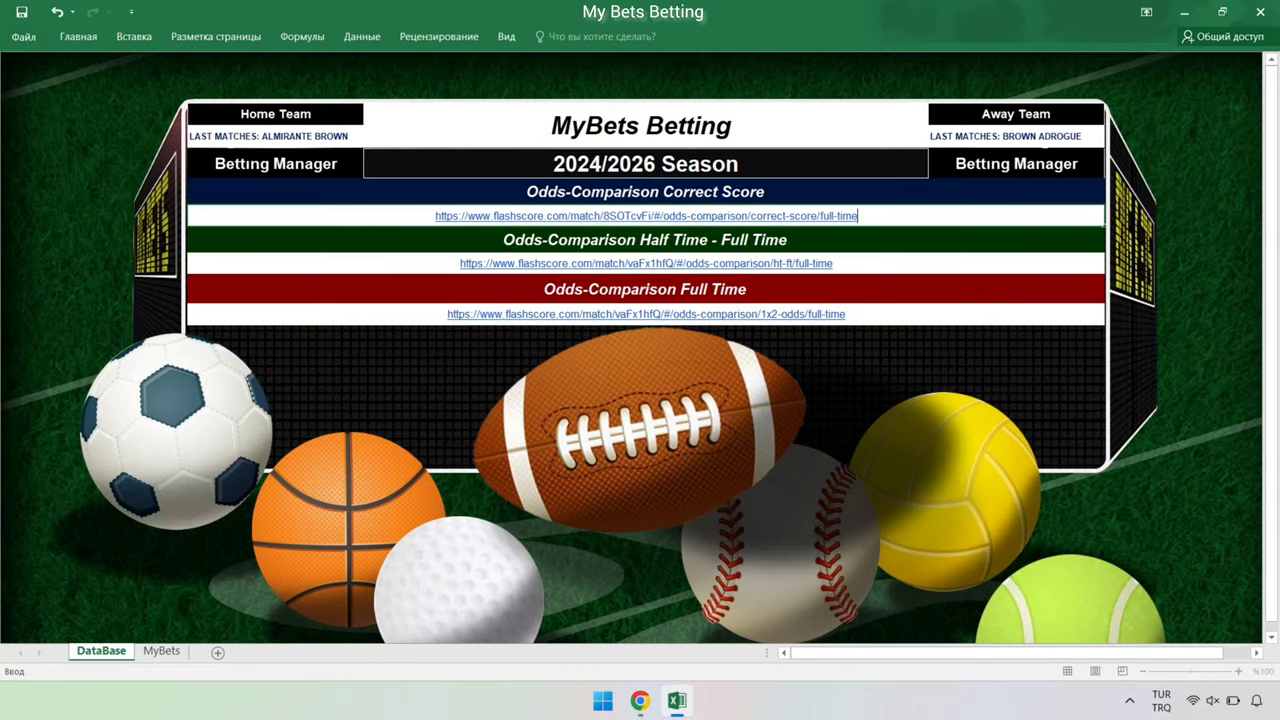
left_click(640, 700)
Copy the match's Flashscore Half Time/Full Time odds page address.
left_click(732, 605)
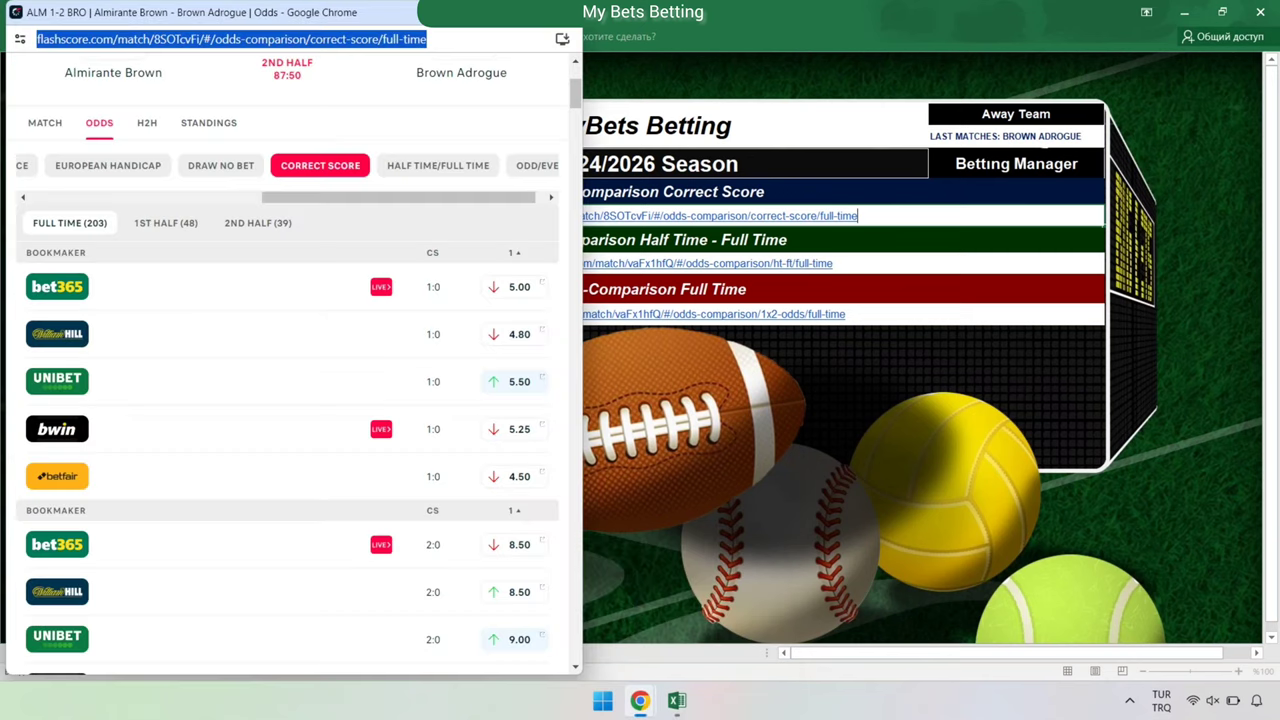
left_click(438, 165)
right_click(400, 39)
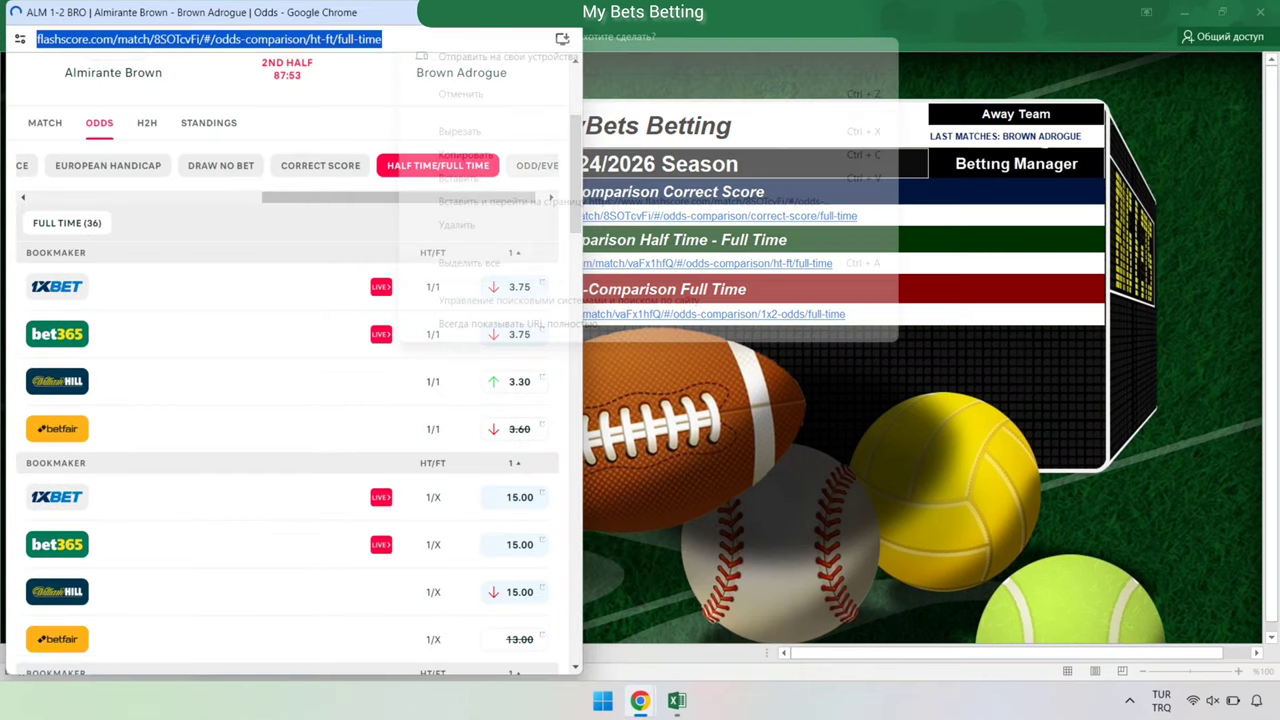
left_click(466, 154)
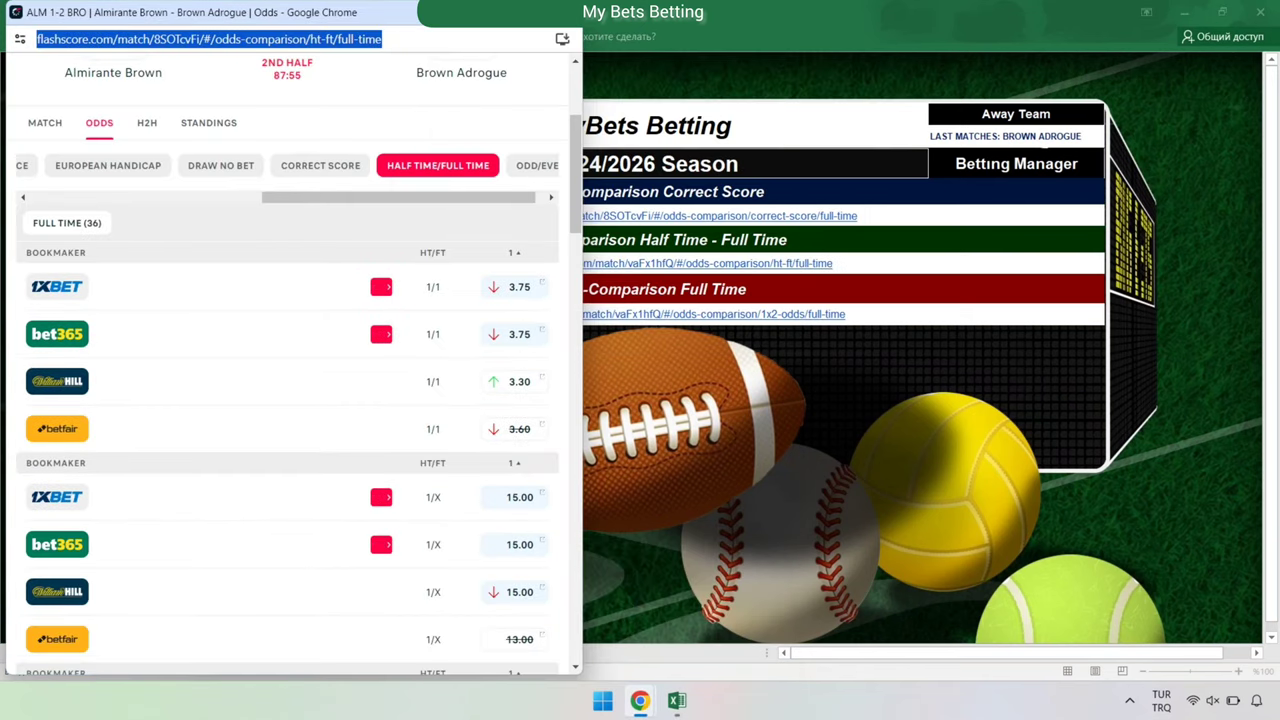
Clear the Half Time - Full Time link cell and paste the ht-ft URL.
left_click(677, 700)
right_click(892, 263)
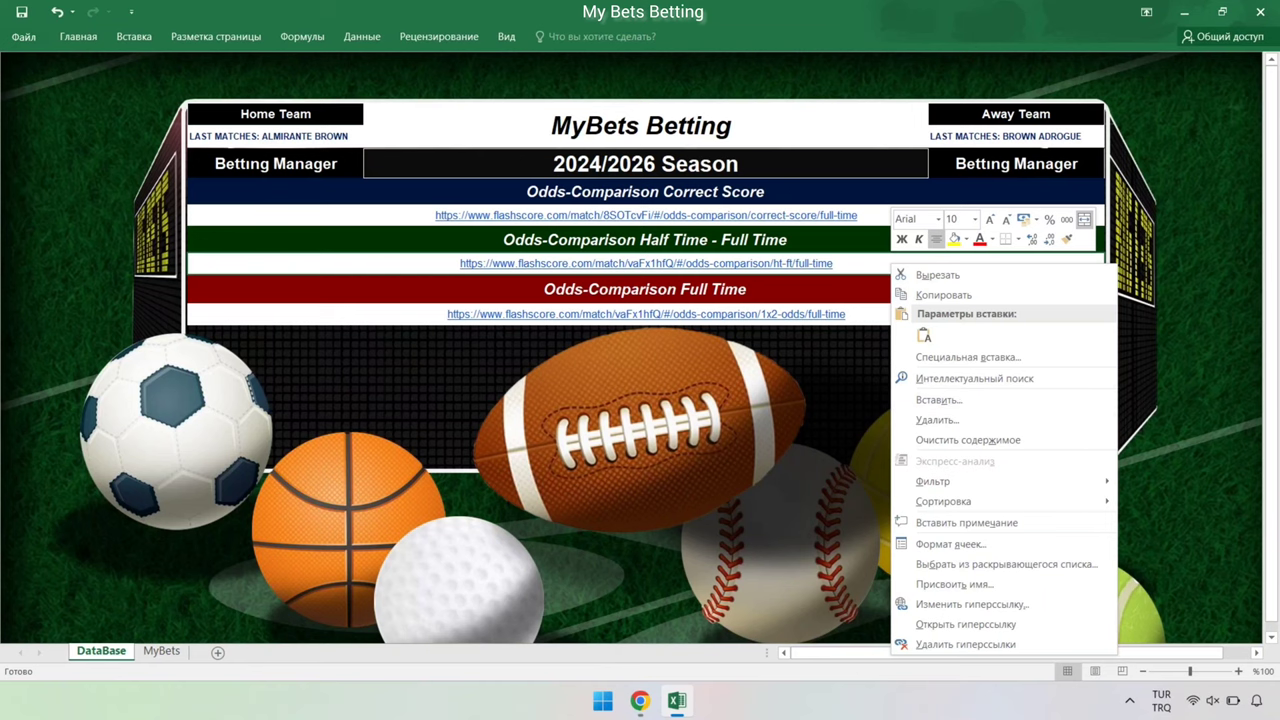
left_click(968, 440)
right_click(728, 263)
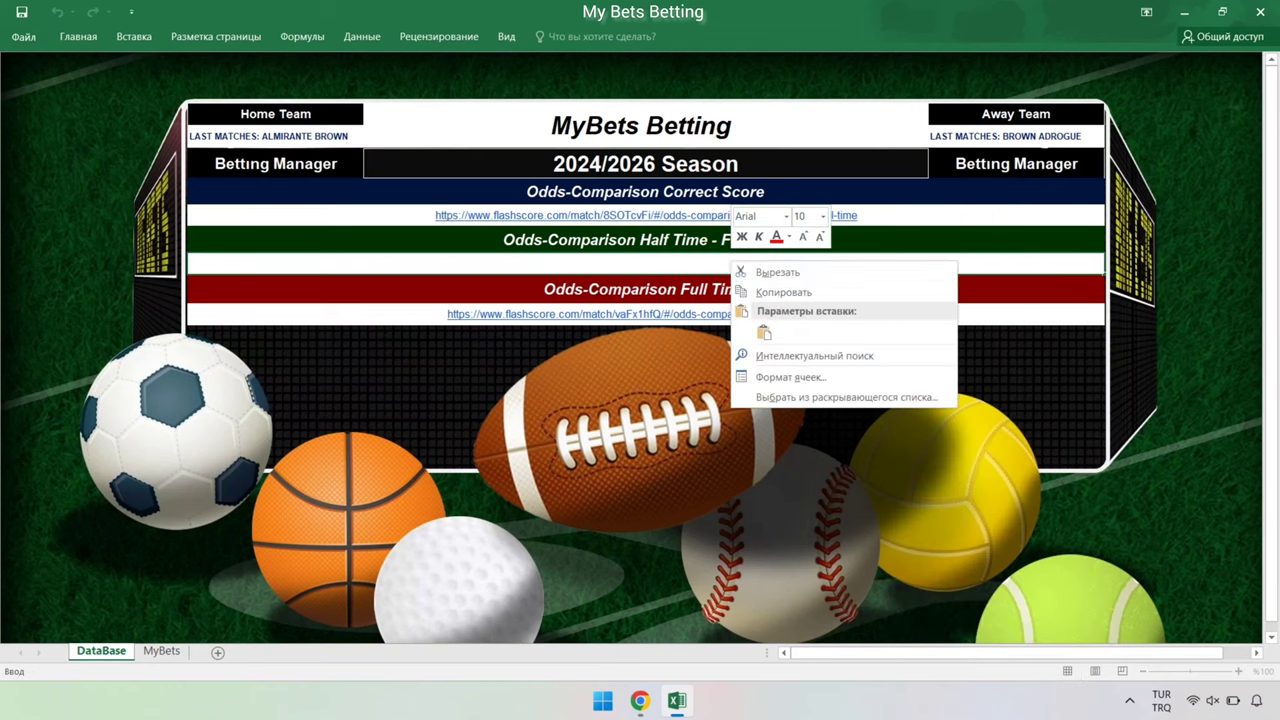
left_click(763, 332)
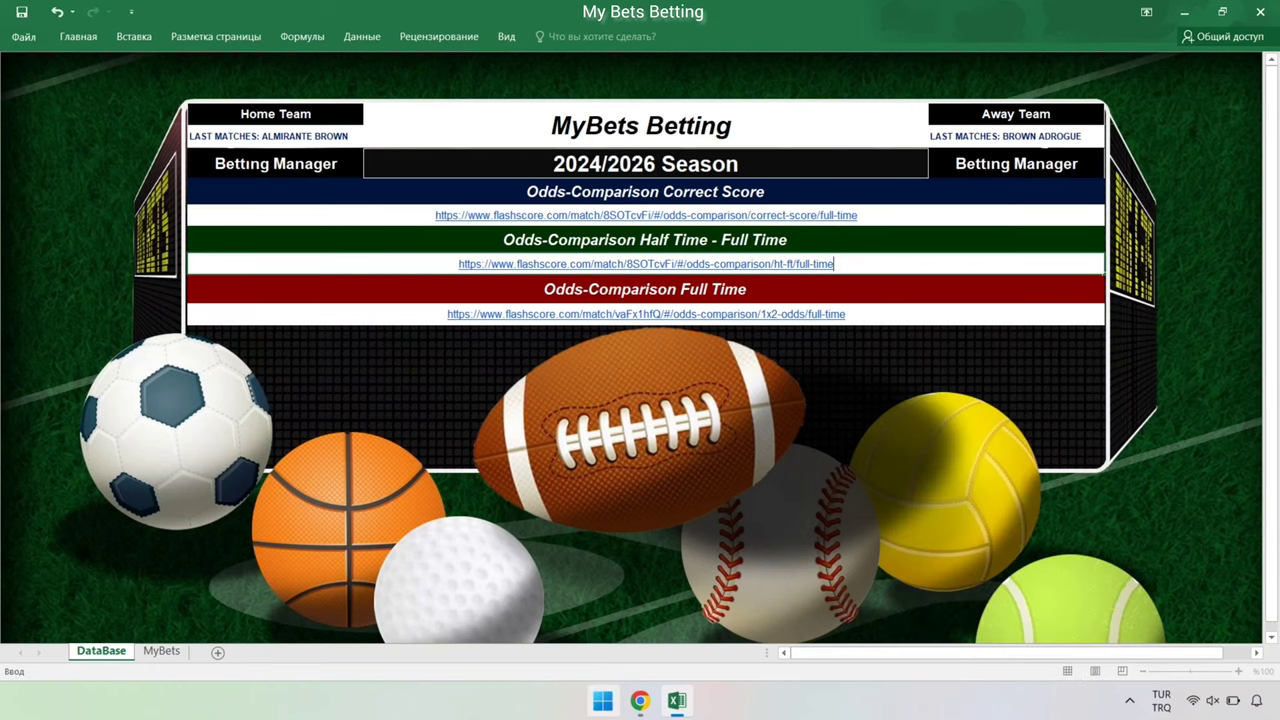
mouse_move(640, 700)
left_click(586, 612)
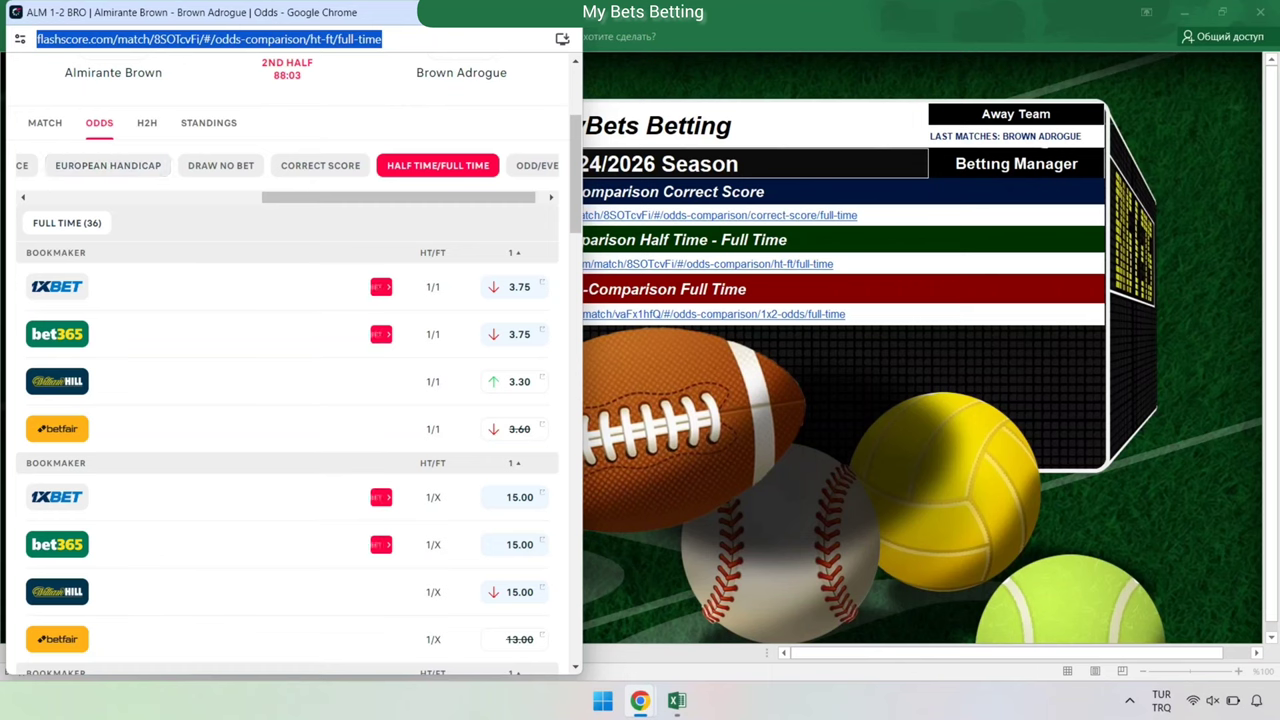
Copy the match's Flashscore 1X2 odds page address.
left_click_drag(400, 197, 168, 197)
left_click(35, 165)
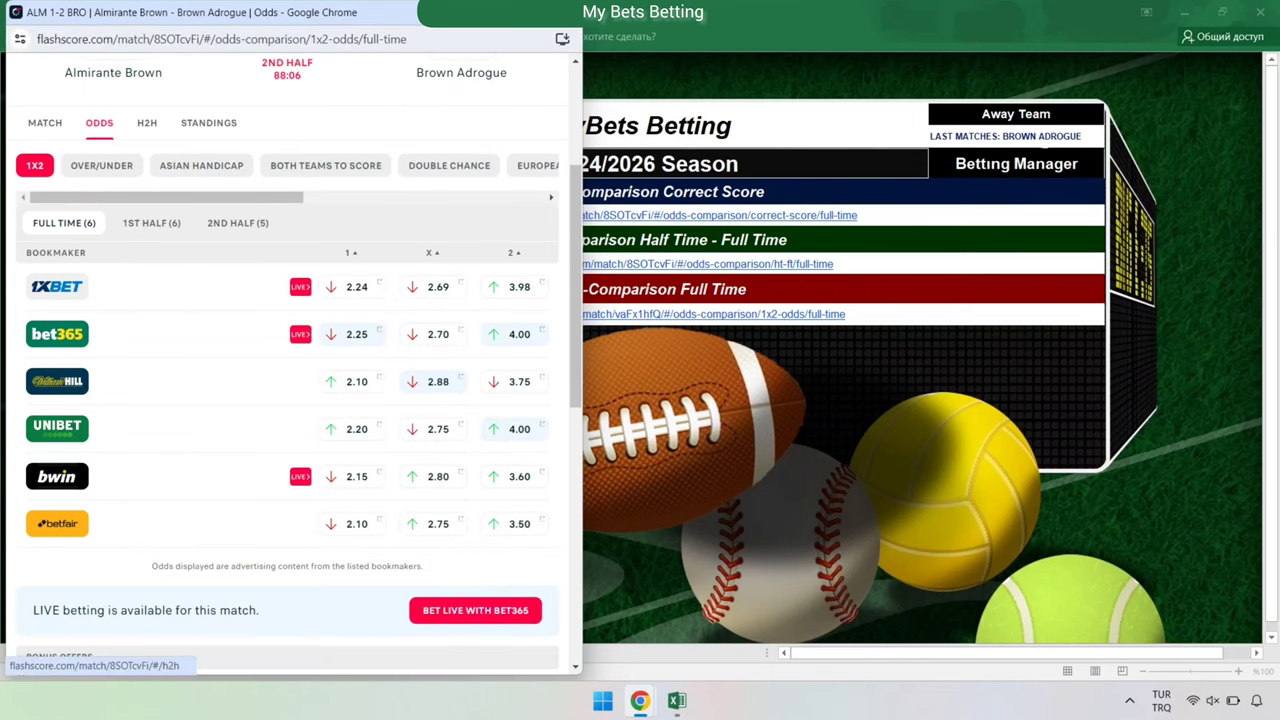
left_click(220, 39)
right_click(240, 40)
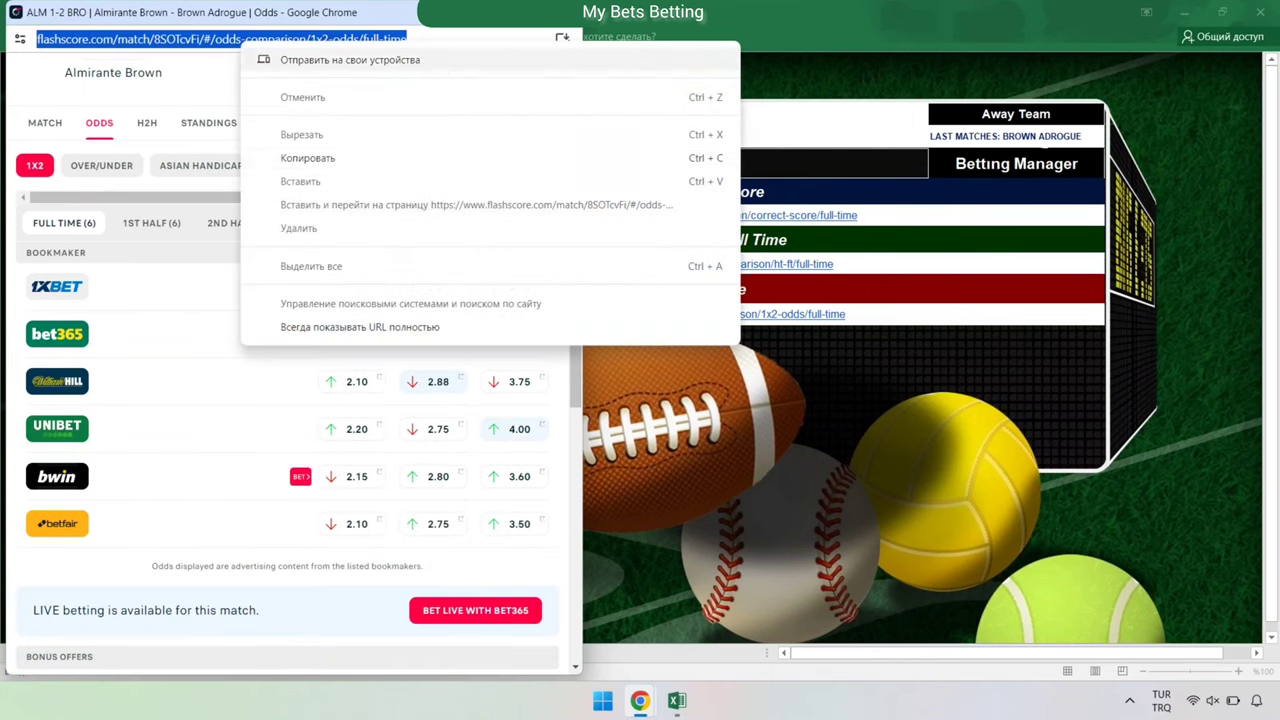
left_click(300, 158)
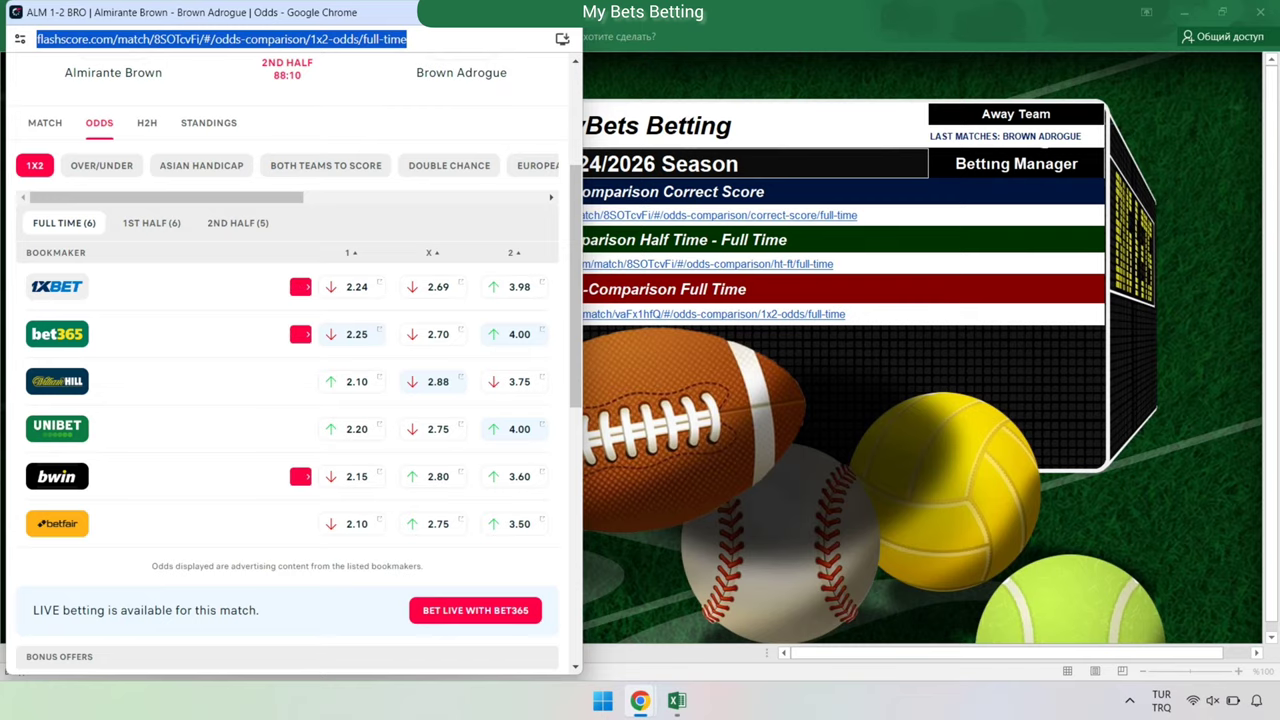
Clear the Full Time link cell, paste the 1x2-odds URL, then view the MyBets sheet.
key("alt+Tab")
key("Return")
right_click(870, 284)
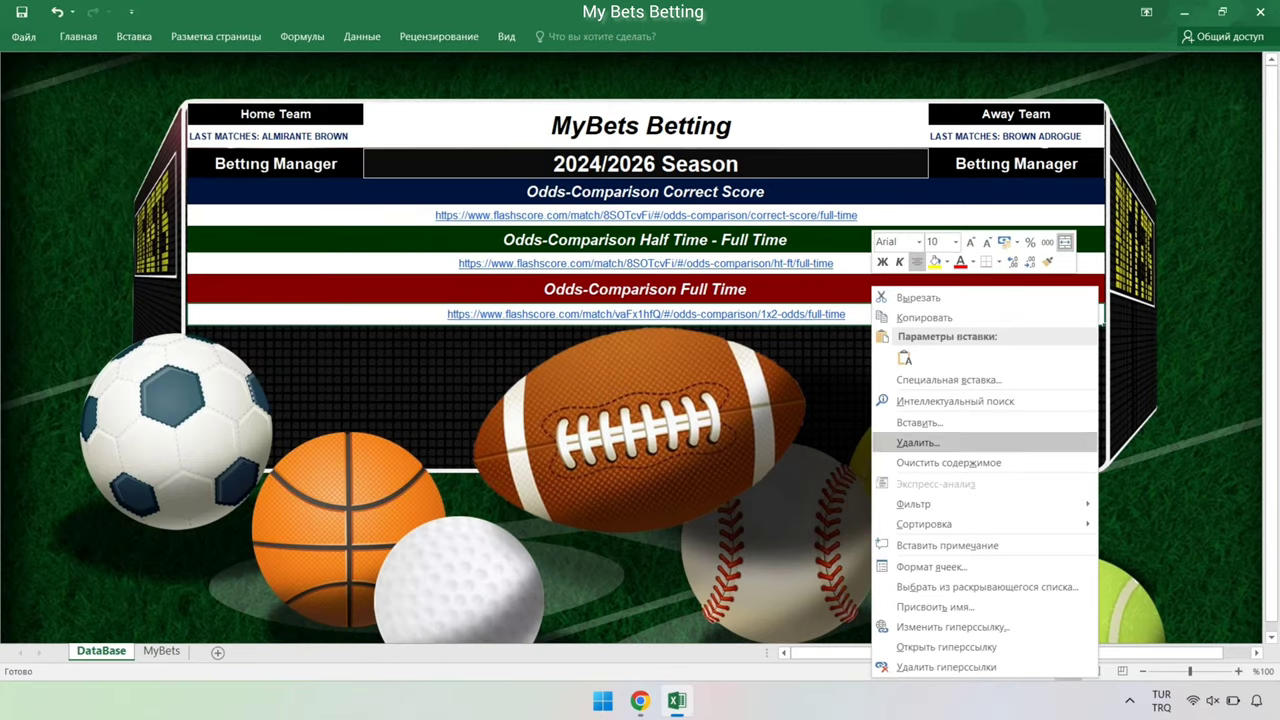
key("Escape")
key("Delete")
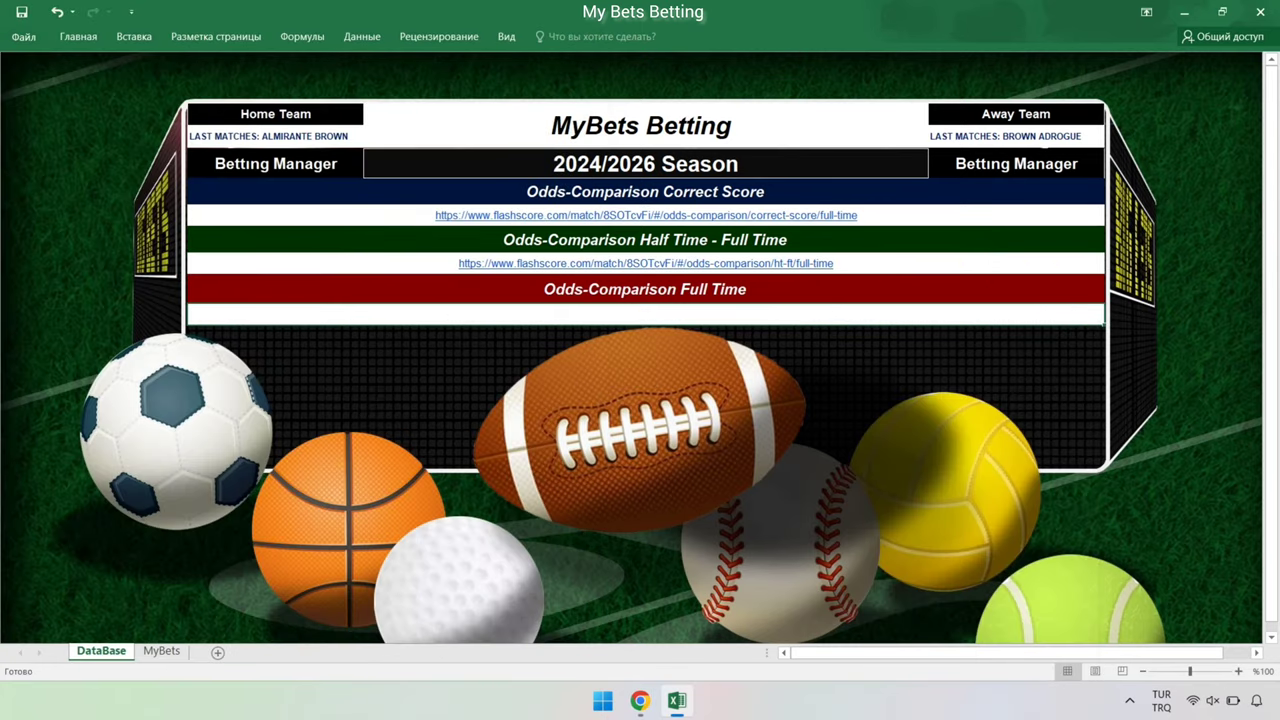
key("F2")
right_click(729, 310)
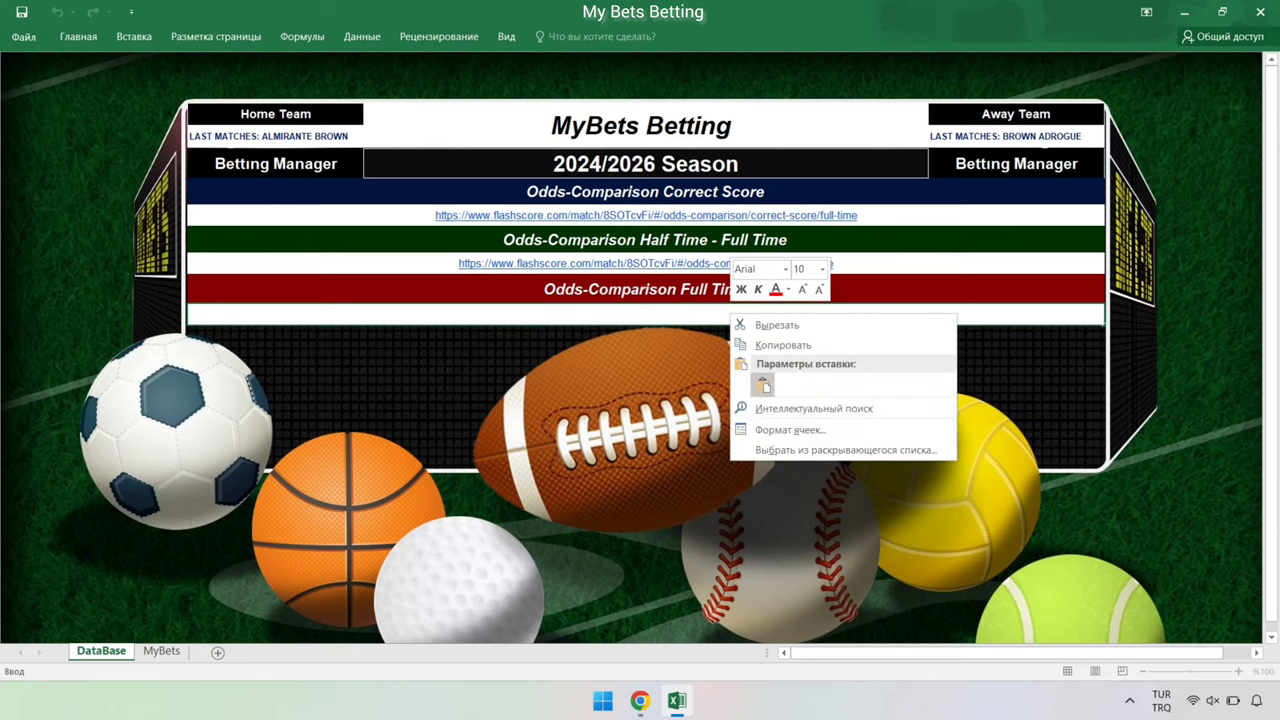
left_click(763, 385)
mouse_move(640, 700)
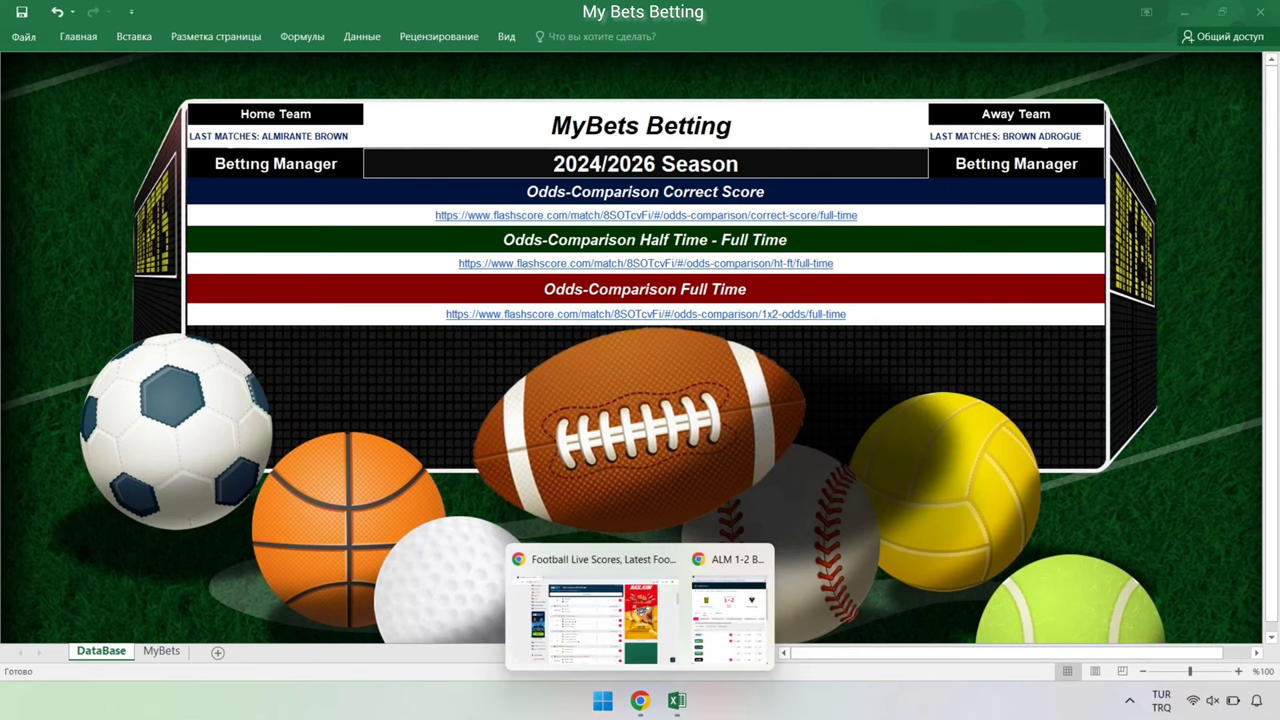
left_click(592, 610)
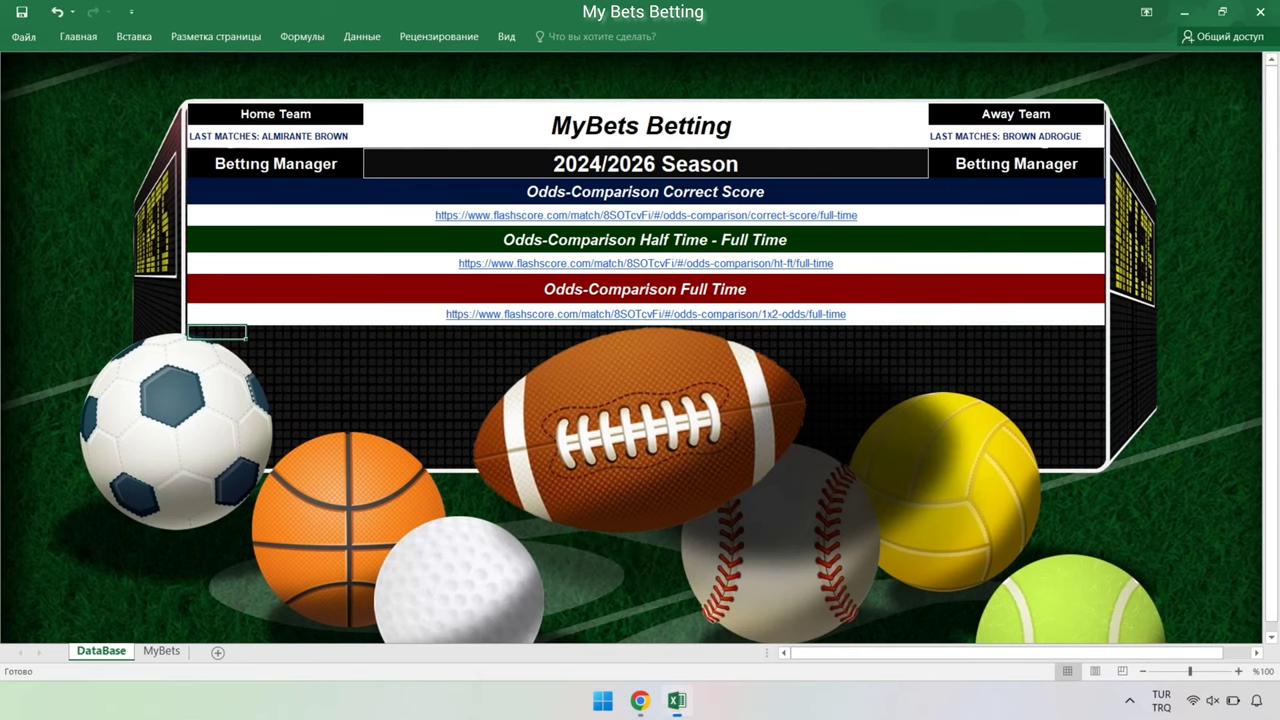
left_click(161, 651)
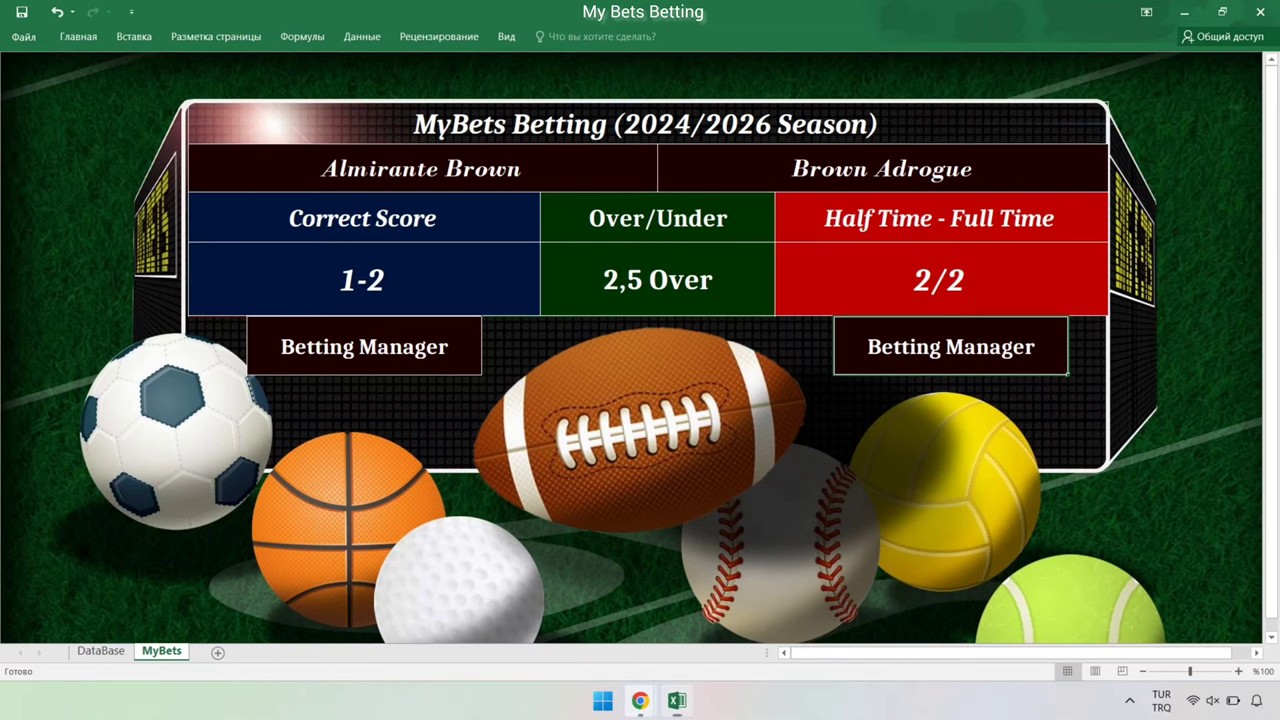
Show the Flashscore match summary in a smaller window placed over the dashboard.
left_click(640, 700)
left_click(44, 289)
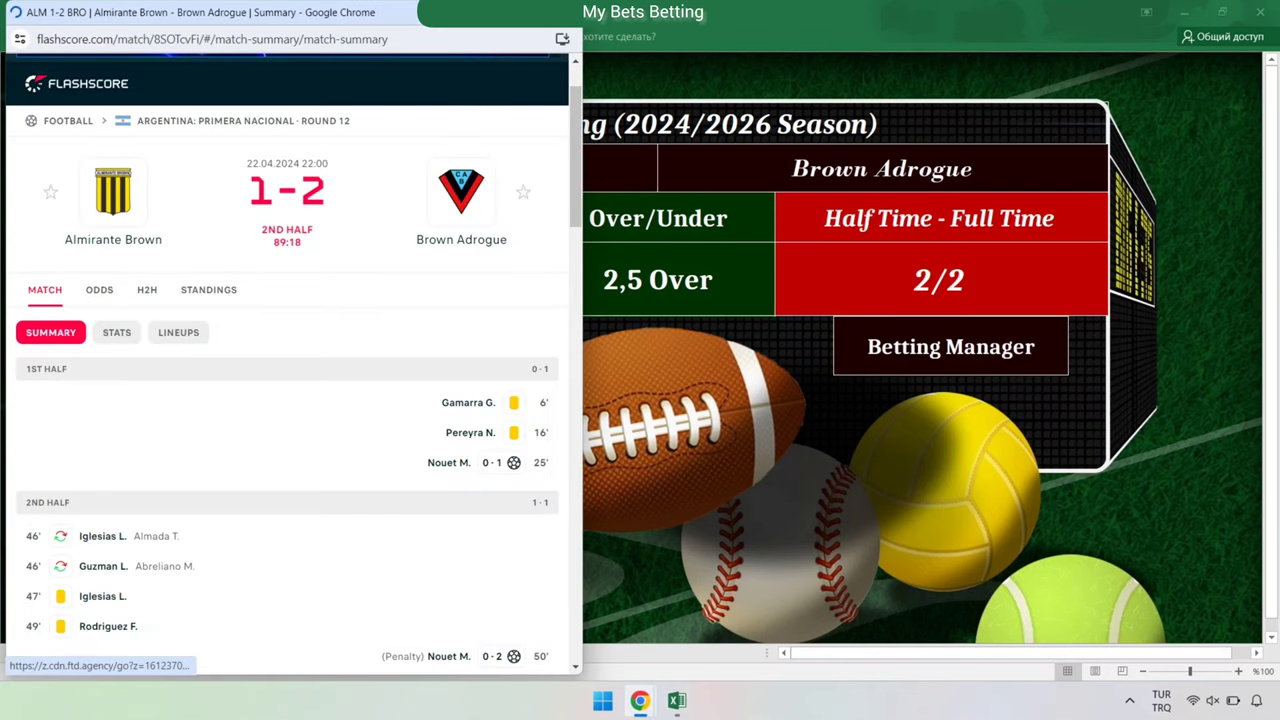
key("super+Down")
left_click_drag(256, 351, 557, 338)
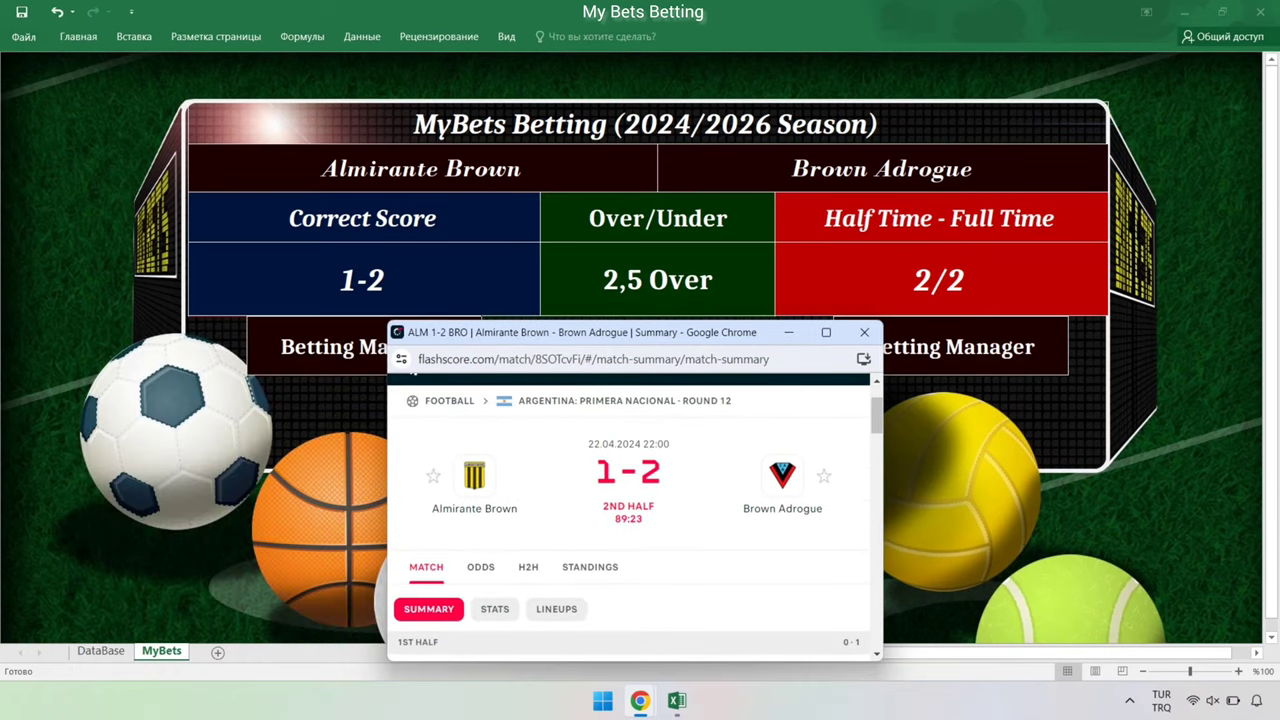
Scroll through the match summary, close the Flashscore window, and return to DataBase.
scroll(634, 515, "down", 4)
scroll(634, 515, "down", 3)
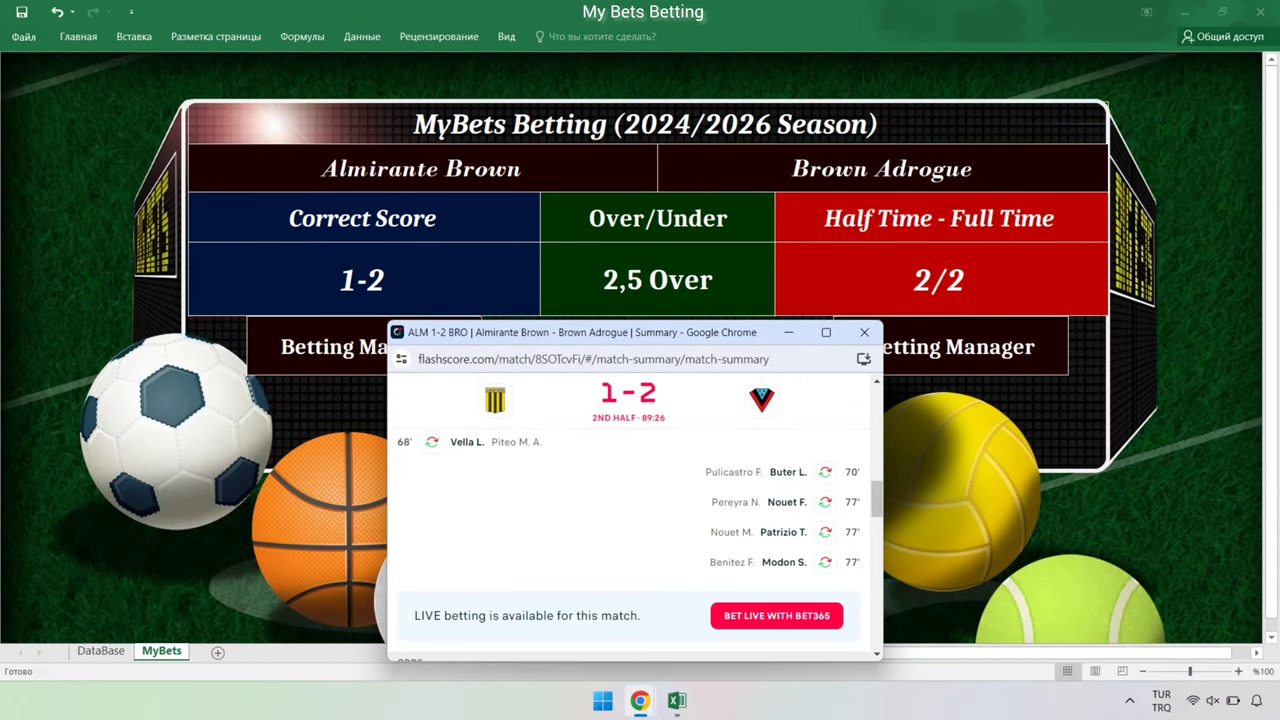
scroll(634, 515, "up", 3)
scroll(634, 515, "up", 4)
scroll(634, 515, "up", 1)
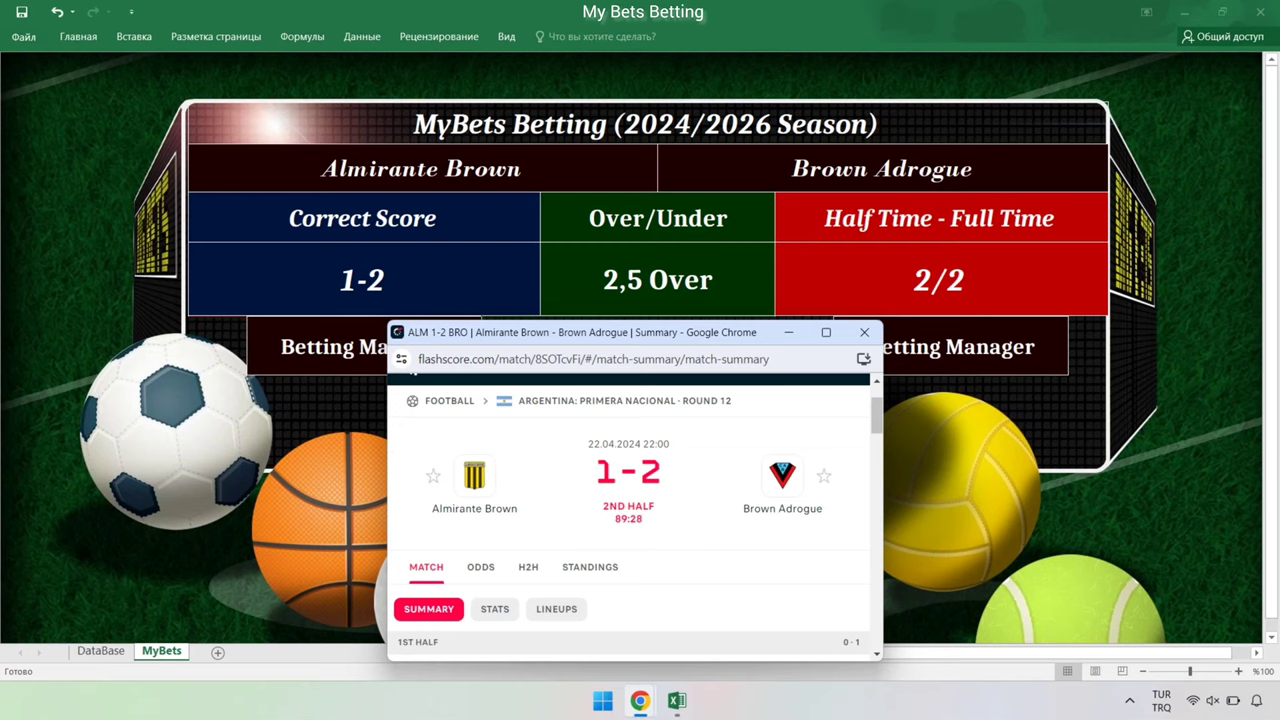
scroll(634, 515, "down", 2)
scroll(634, 515, "up", 2)
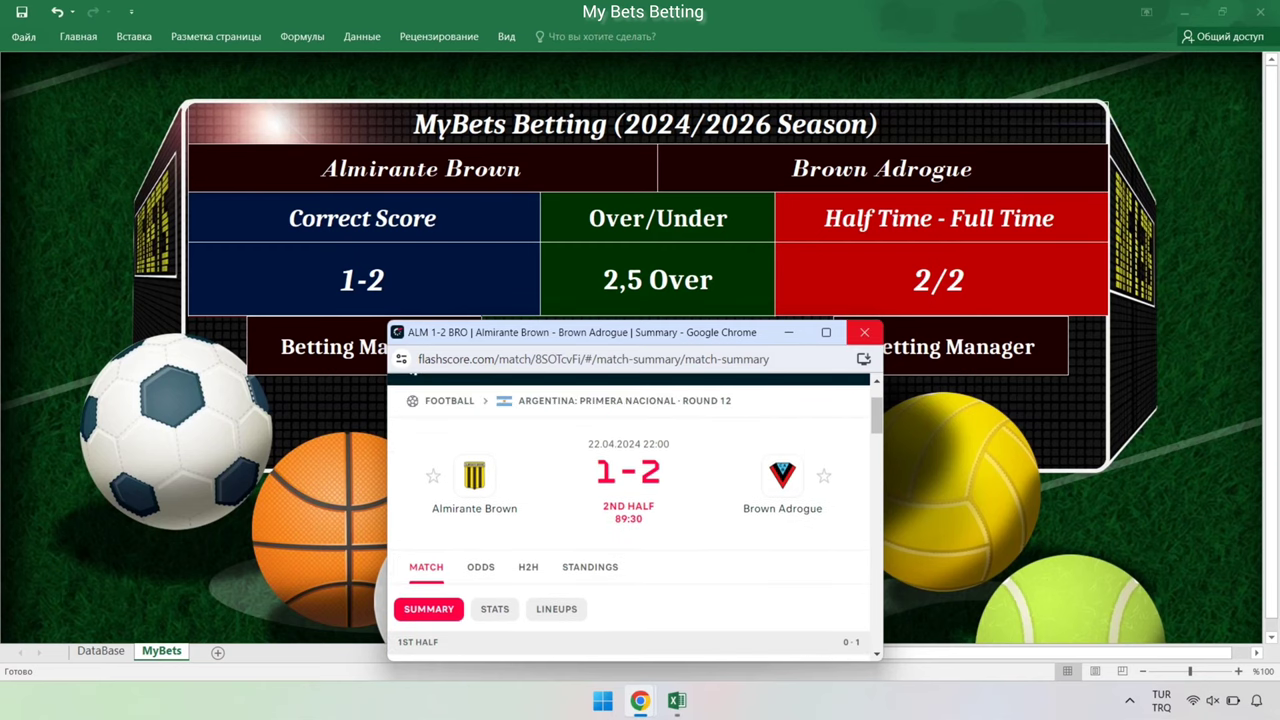
left_click(864, 332)
left_click(101, 651)
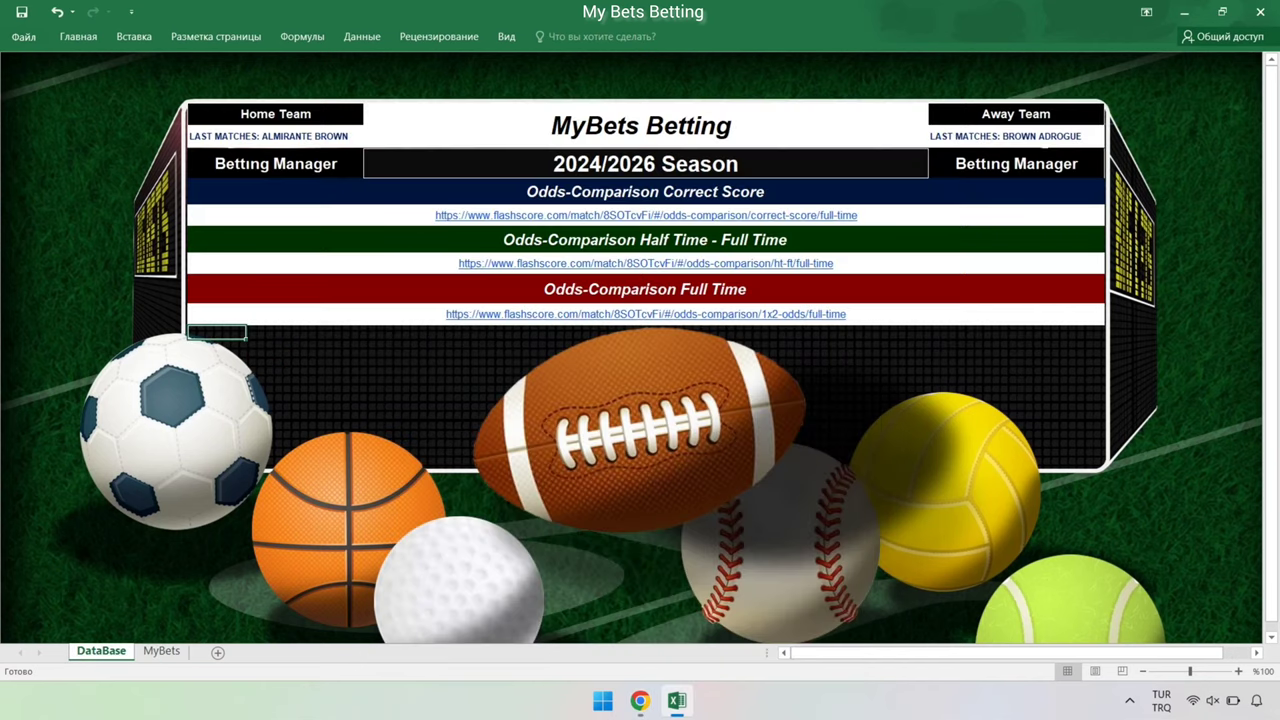
Open Deportivo Maipu vs Club A. Guemes H2H showing Deportivo Maipu's home matches.
left_click(640, 700)
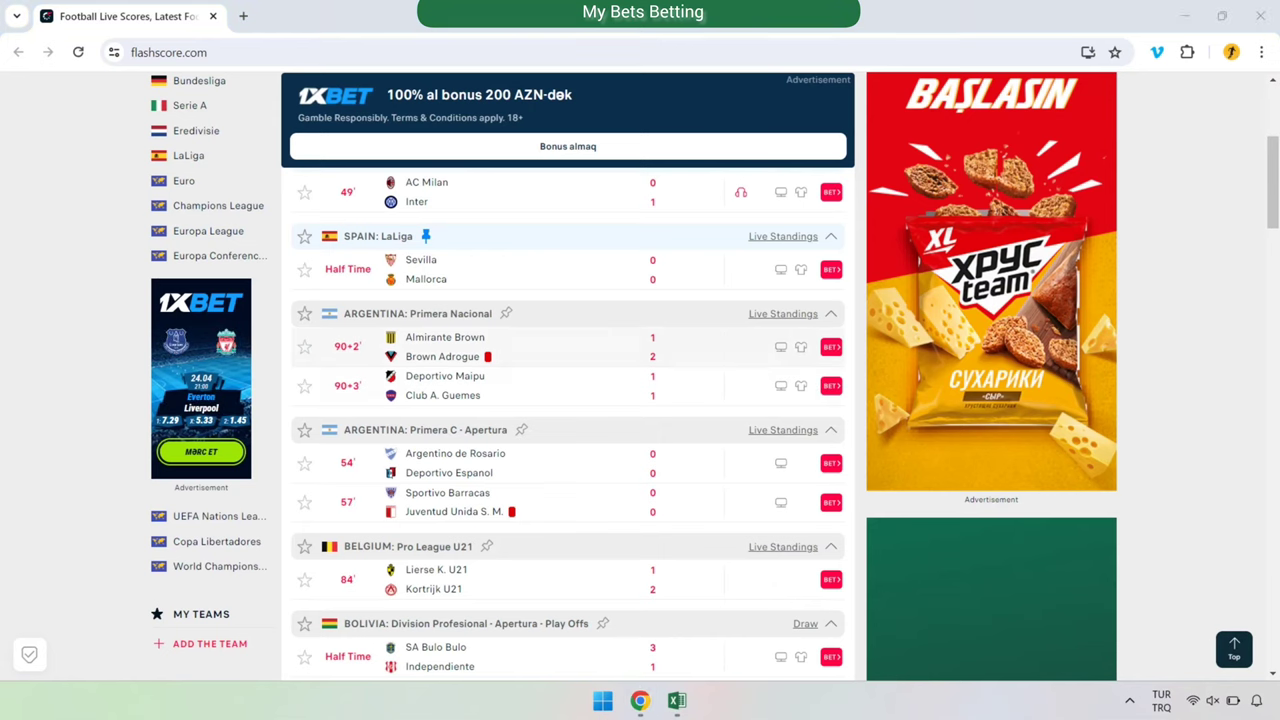
left_click(445, 385)
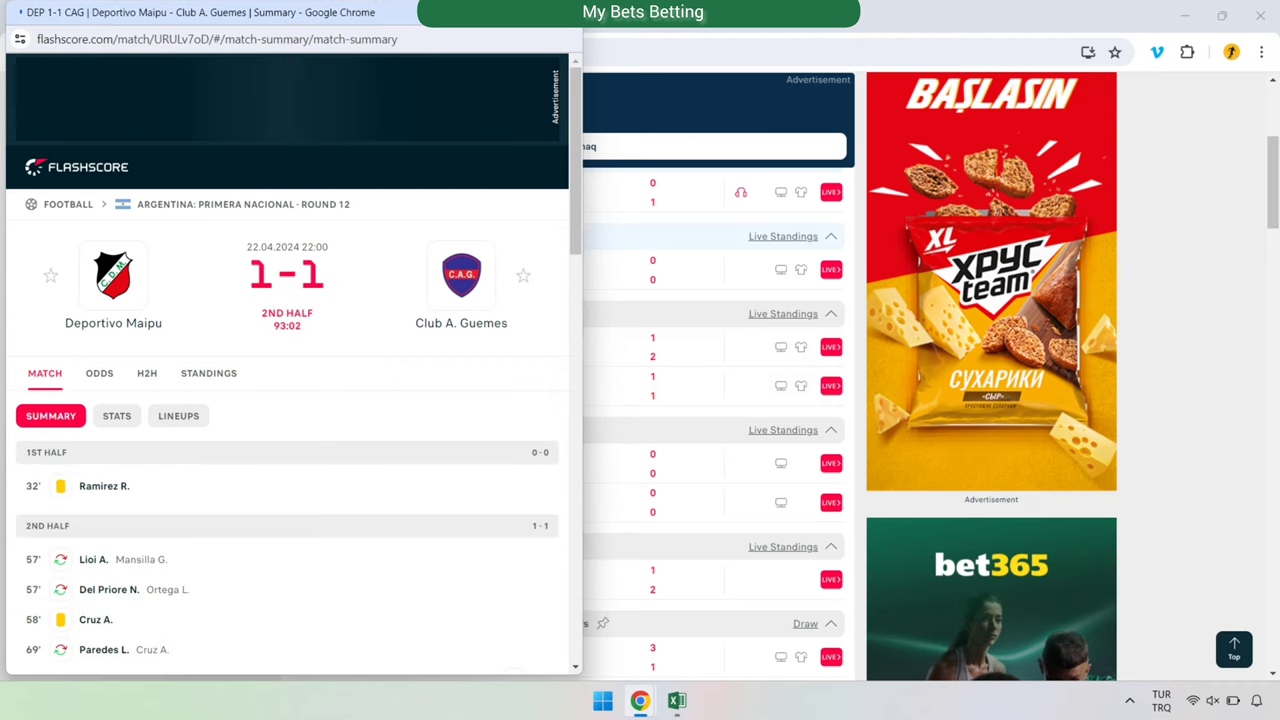
left_click(147, 373)
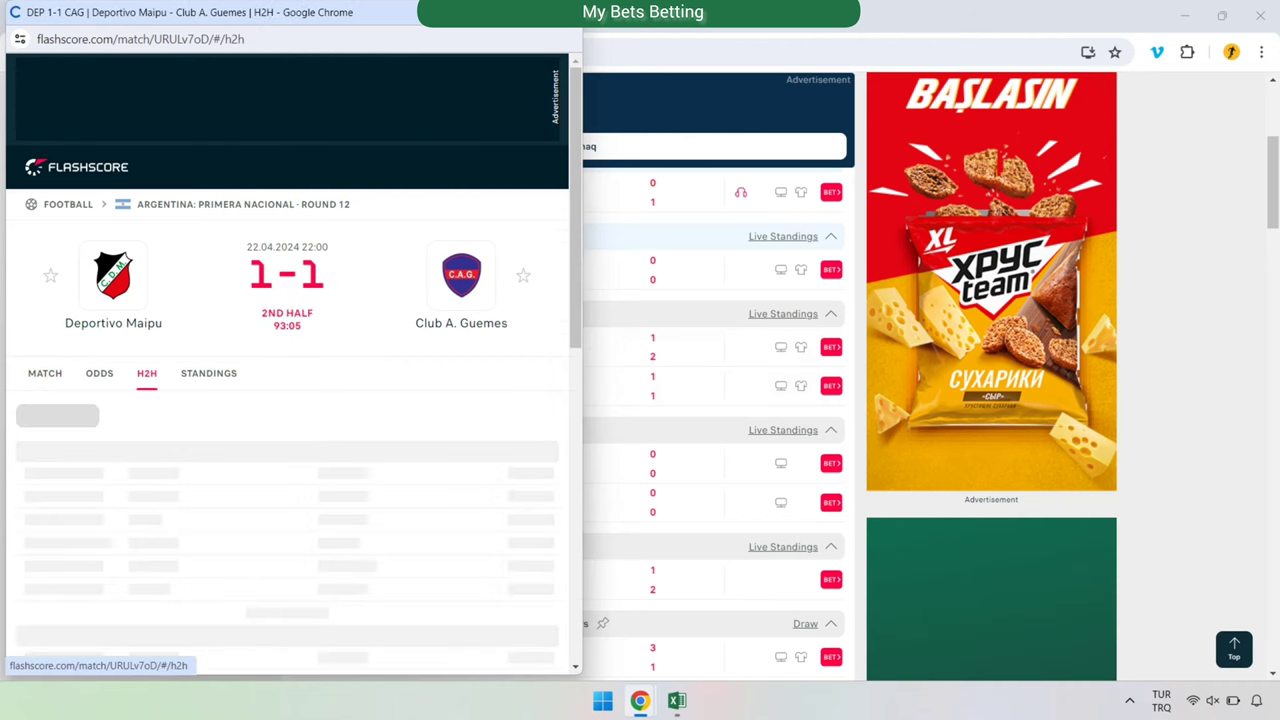
left_click(158, 415)
scroll(158, 415, "down", 2)
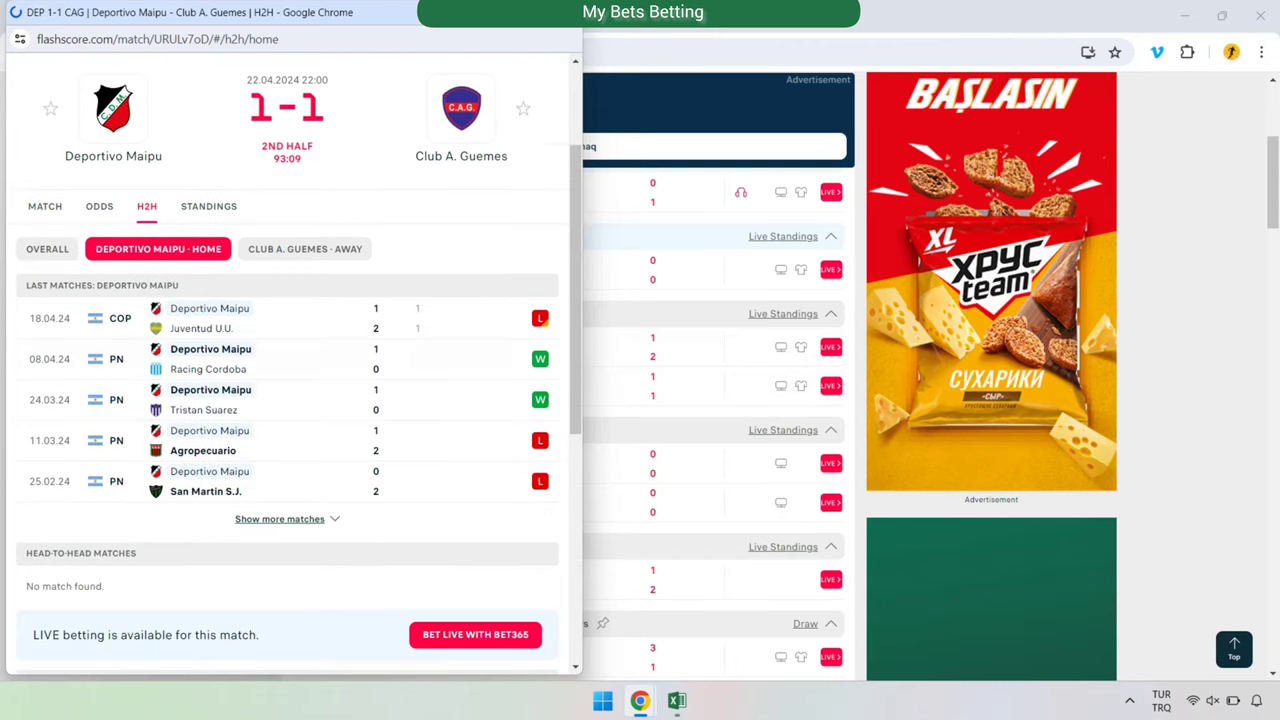
Copy the Deportivo Maipu last-matches block and return to the workbook.
left_click_drag(26, 285, 242, 491)
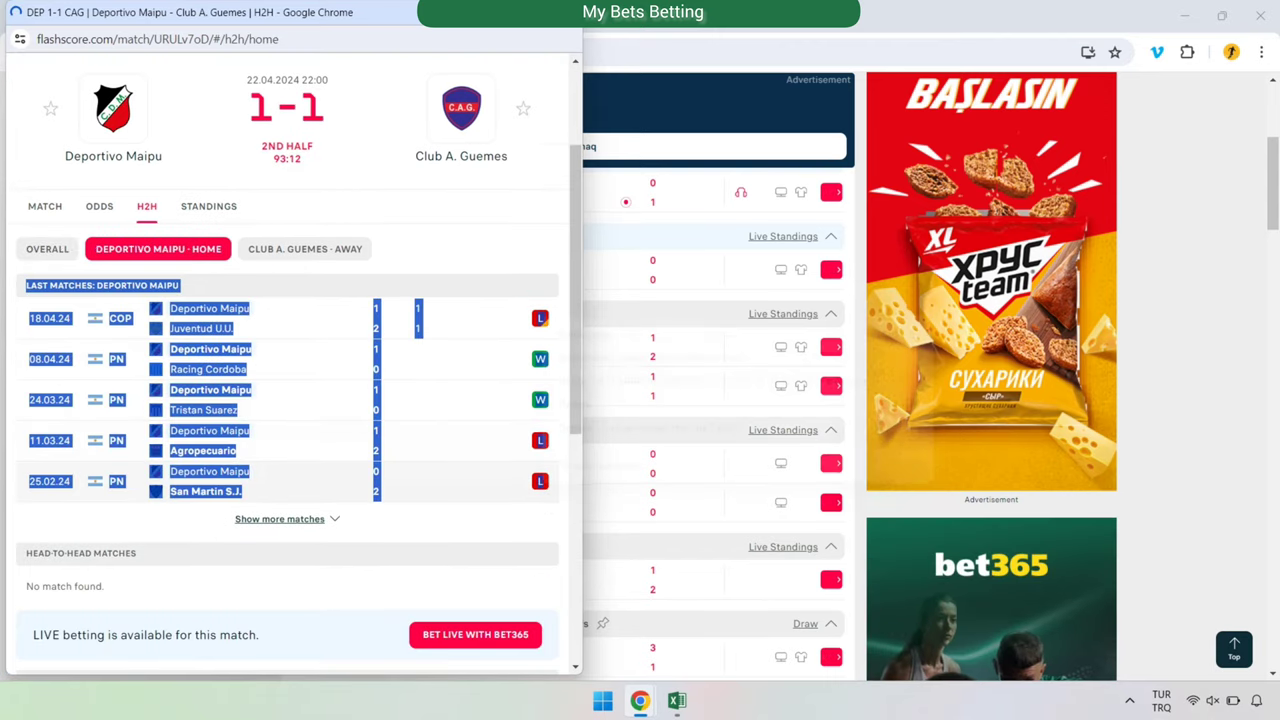
right_click(541, 321)
left_click(585, 334)
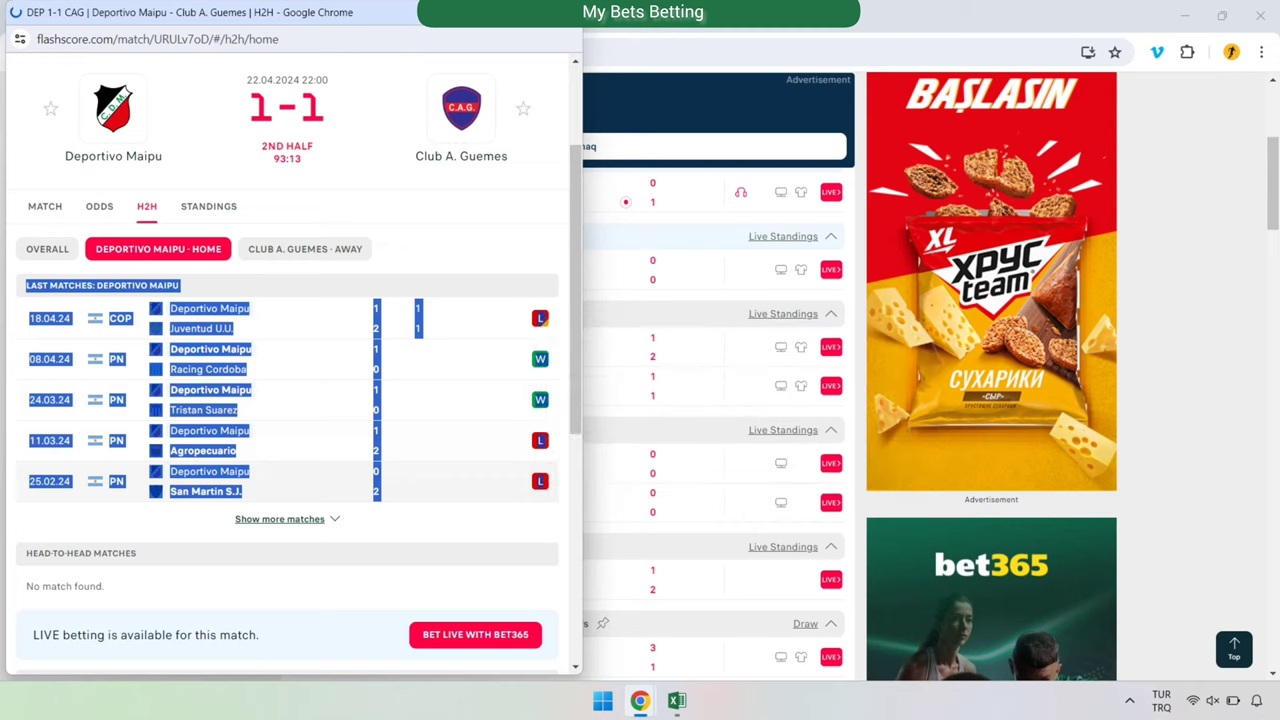
left_click(677, 700)
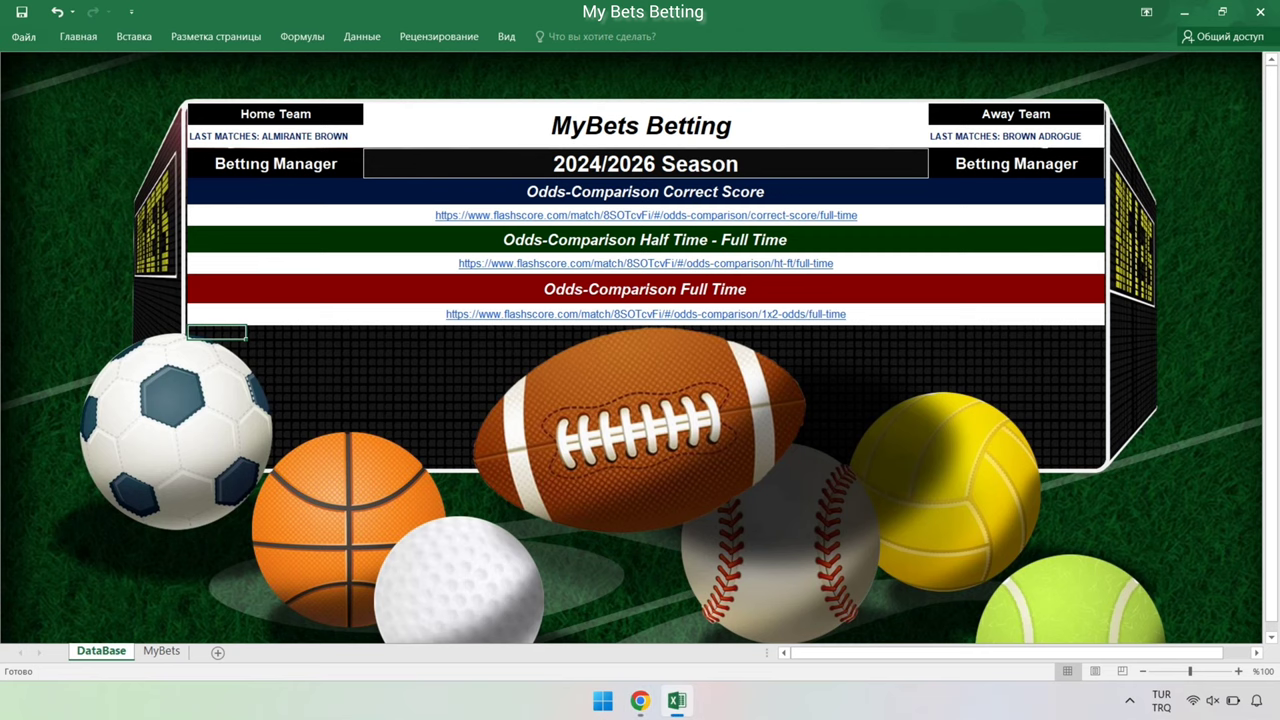
Paste the Deportivo Maipu list into the home LAST MATCHES cell.
left_click(216, 136)
right_click(212, 134)
left_click(267, 203)
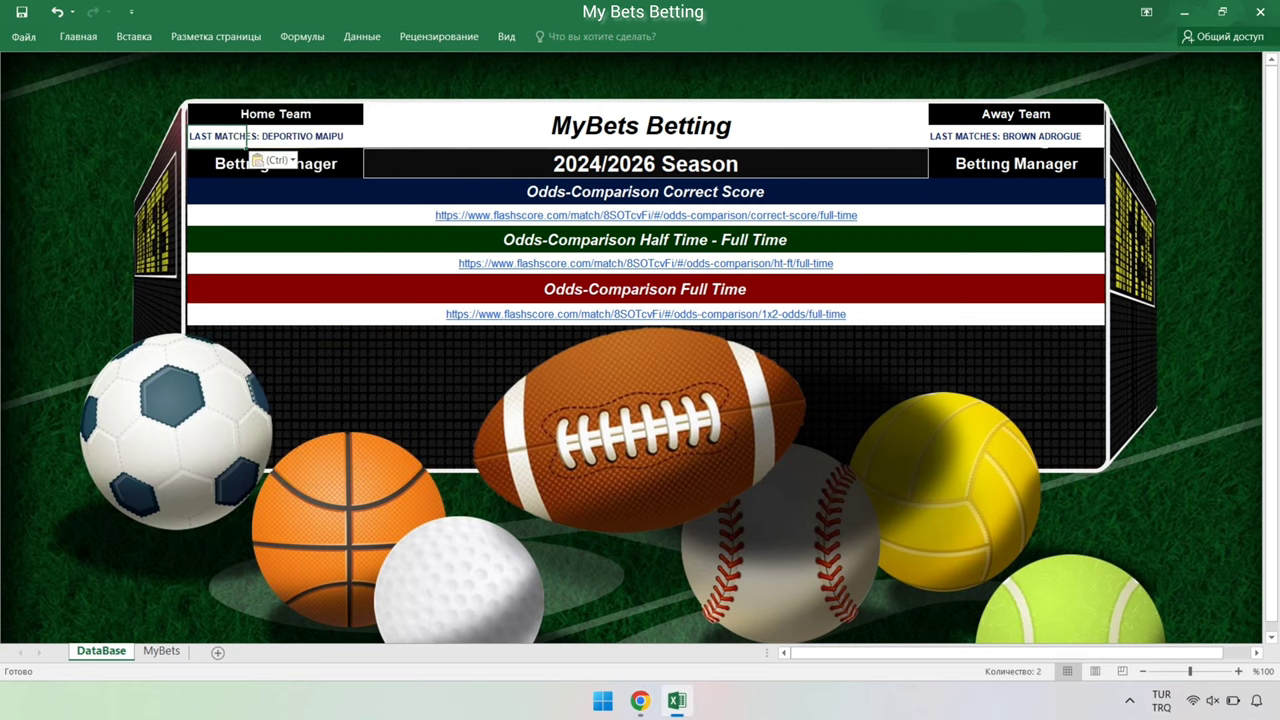
Copy Club A. Guemes's away results and paste them into the away LAST MATCHES cell.
key("alt+Tab")
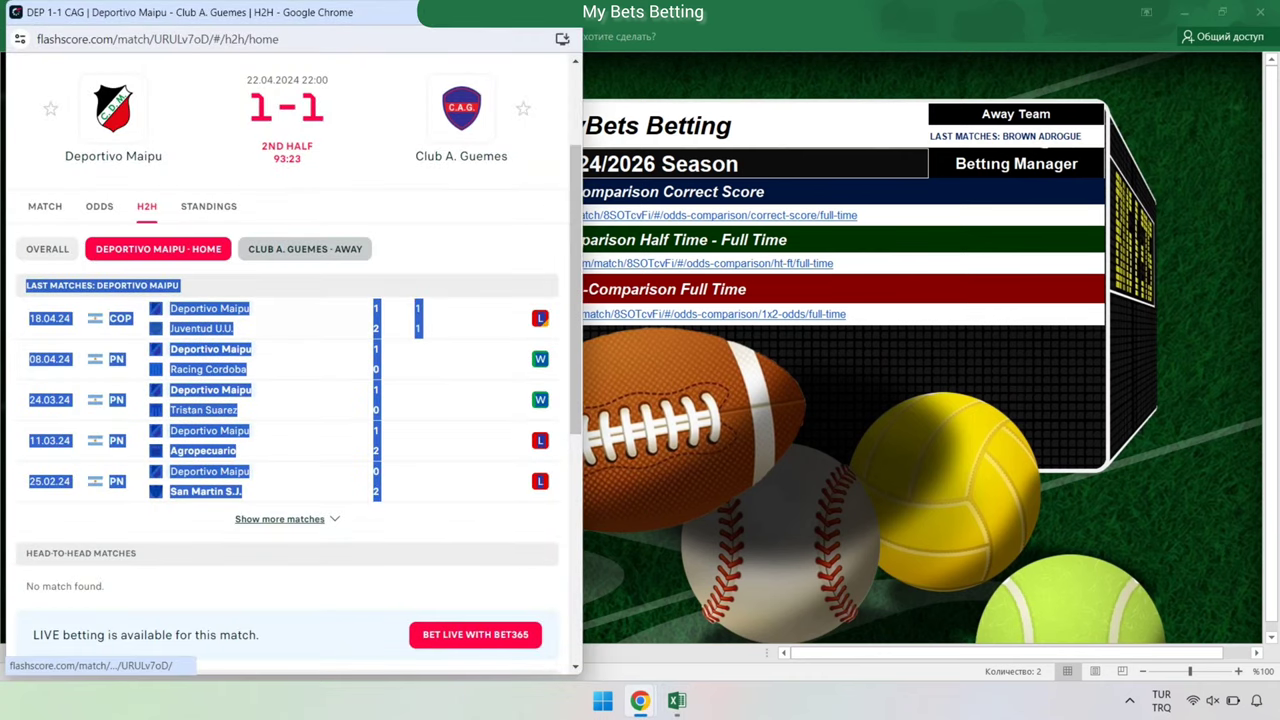
left_click(304, 249)
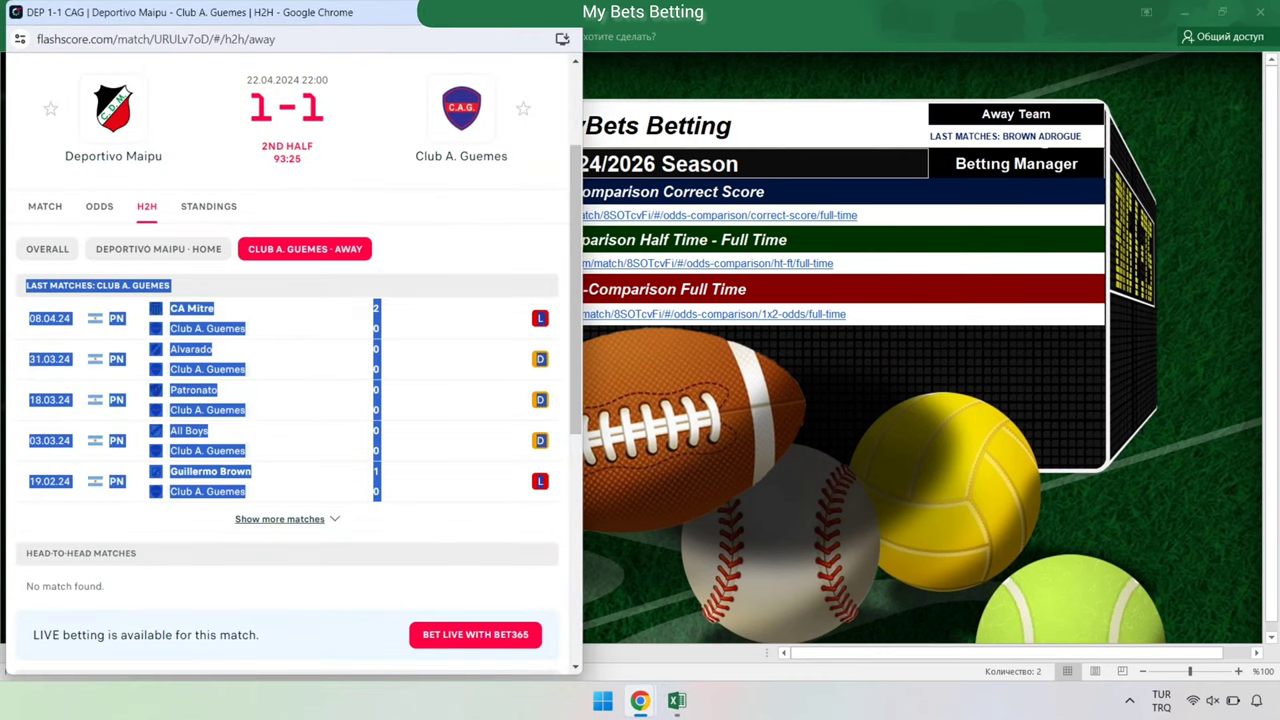
right_click(310, 290)
left_click(350, 302)
key("alt+Tab")
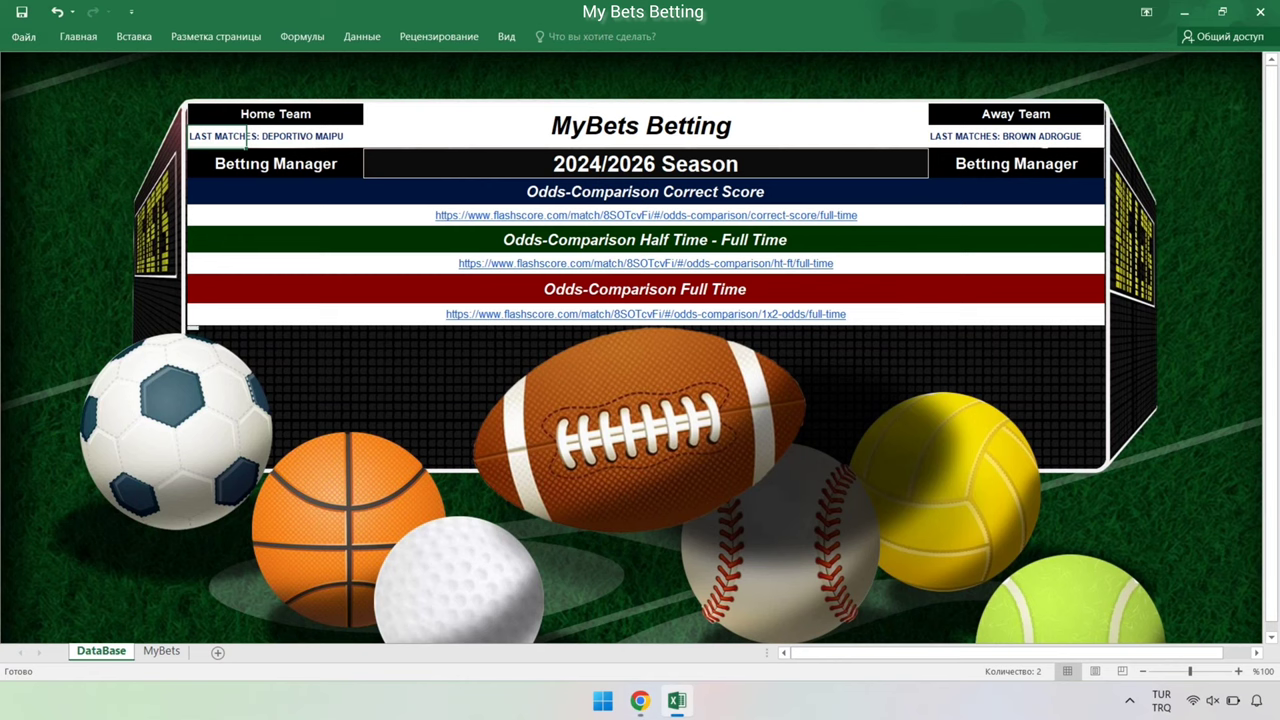
left_click(955, 136)
right_click(955, 136)
left_click(1013, 205)
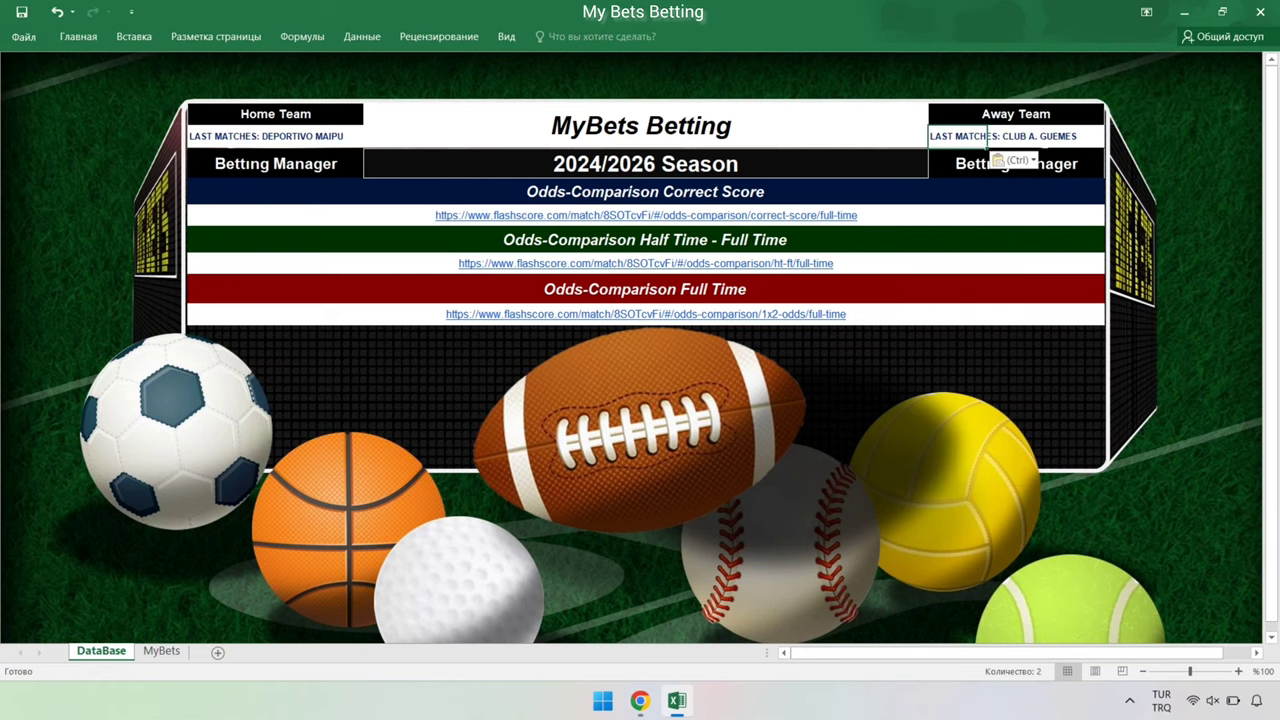
Replace the Full Time link cell with the new match's Flashscore 1x2 odds URL.
mouse_move(640, 700)
left_click(600, 620)
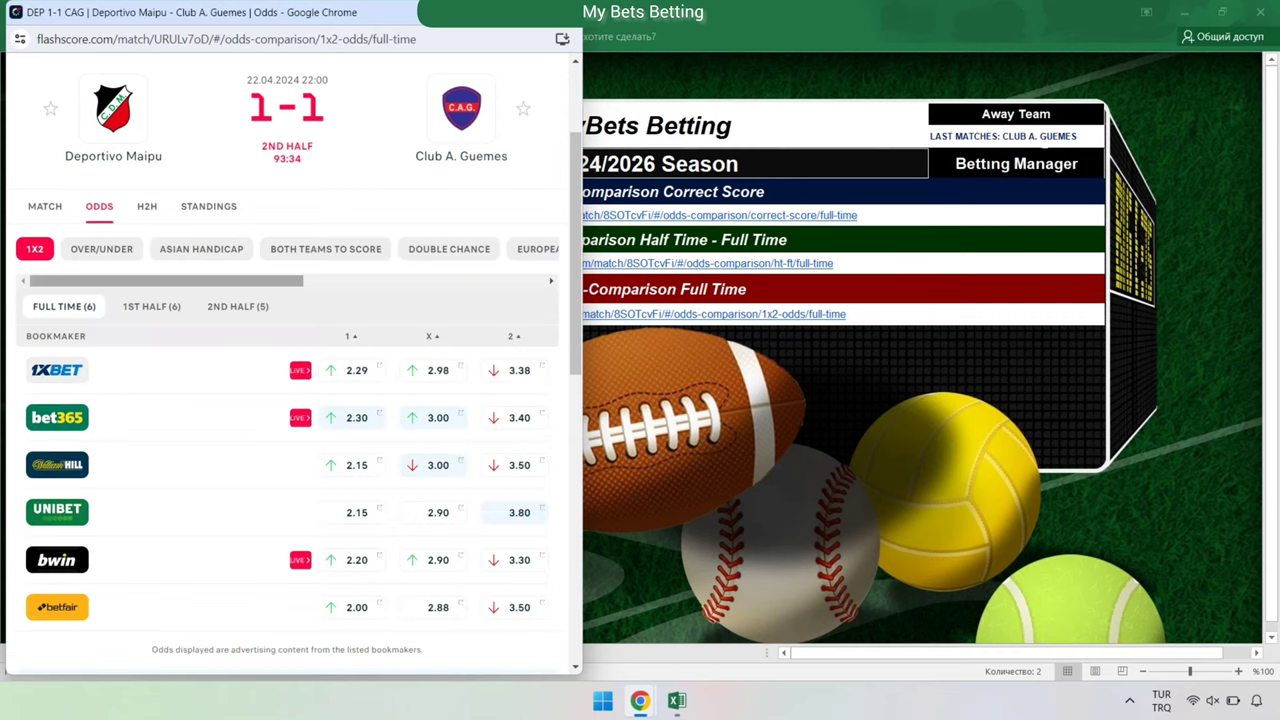
left_click(222, 39)
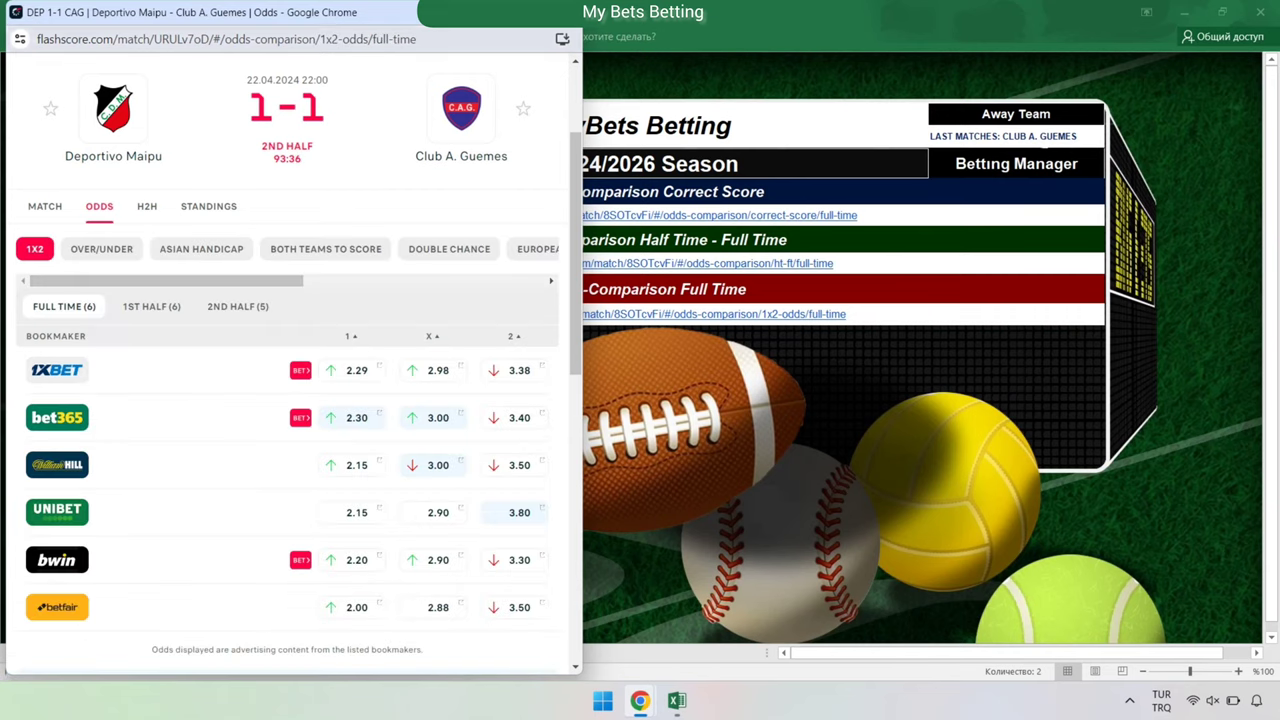
right_click(222, 39)
left_click(290, 153)
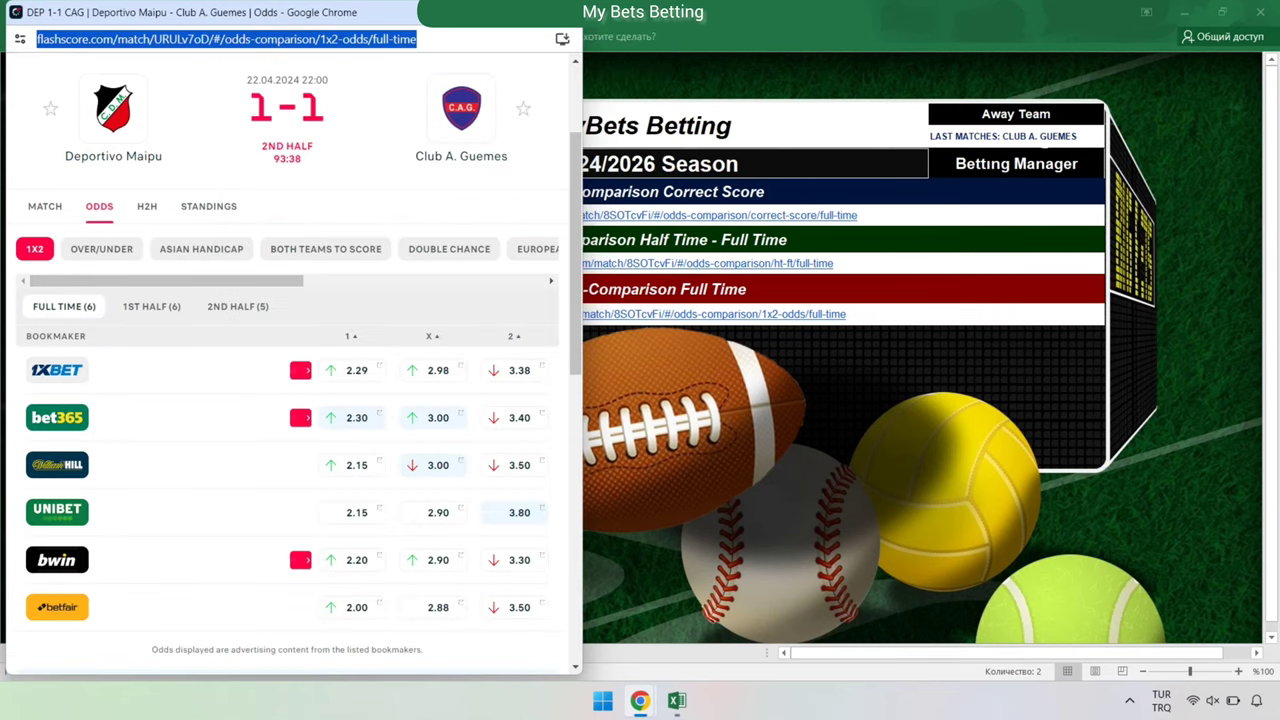
left_click(677, 700)
right_click(884, 314)
left_click(930, 463)
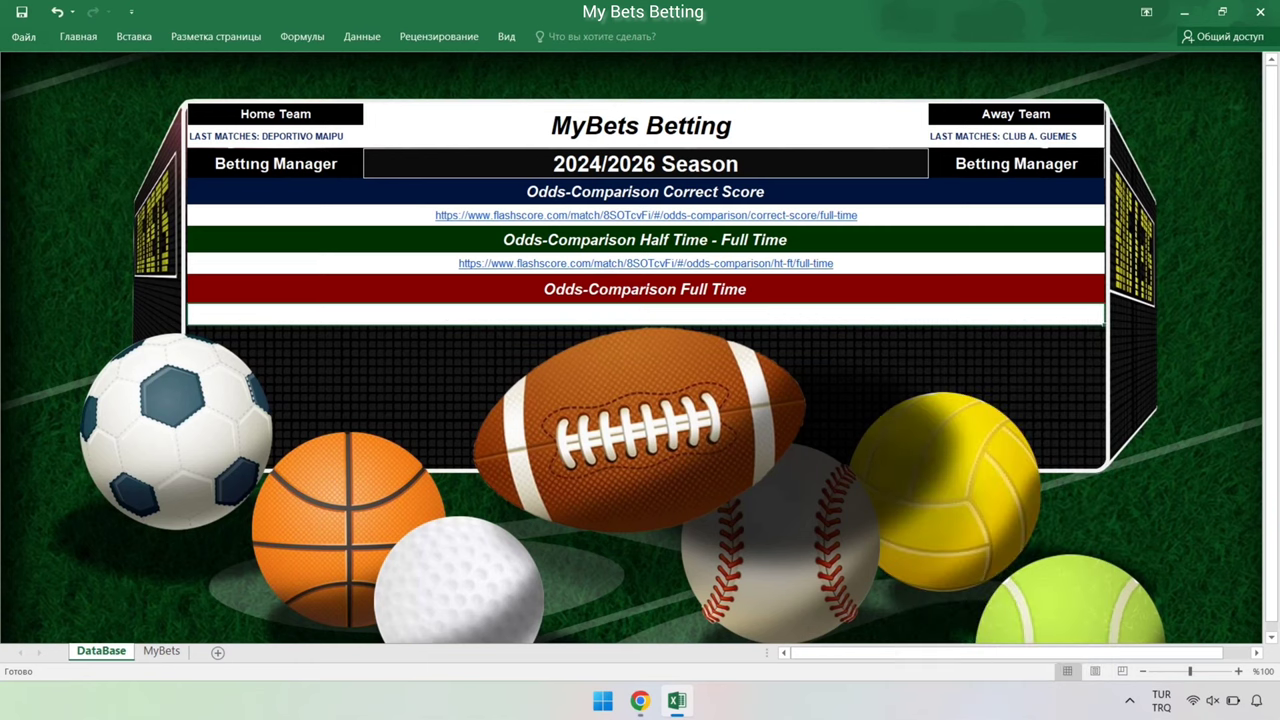
double_click(678, 314)
right_click(678, 312)
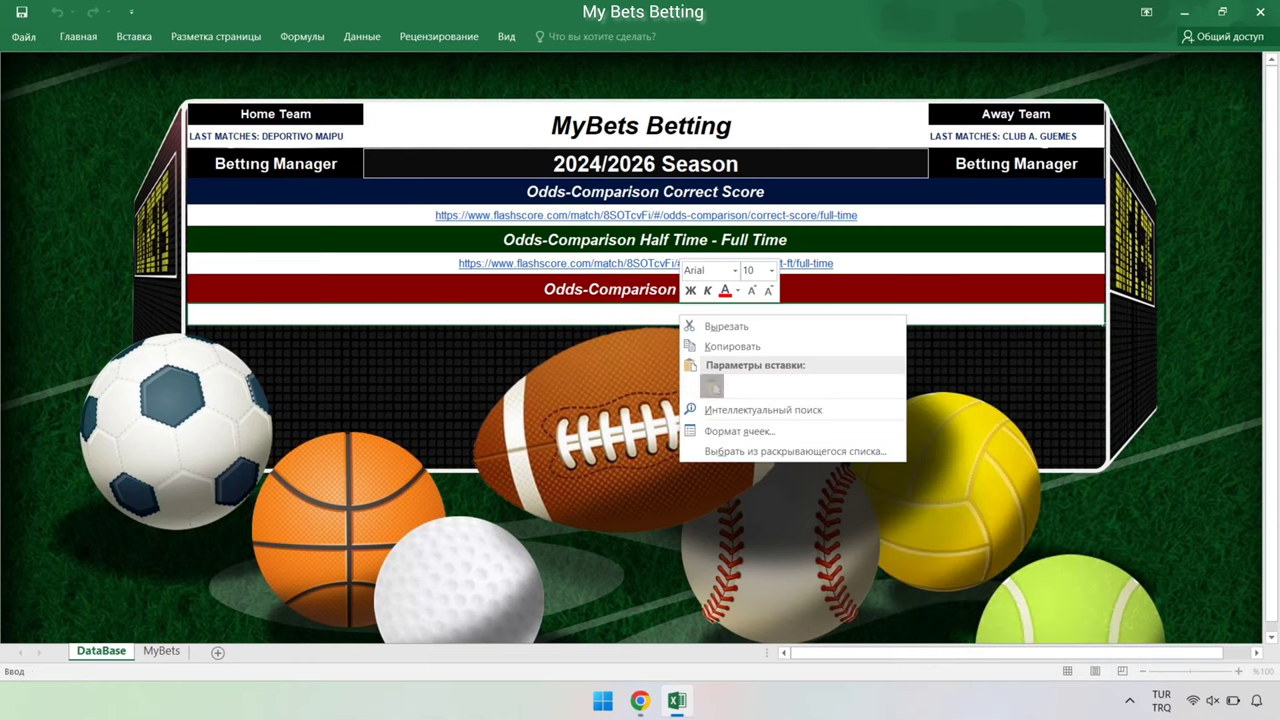
left_click(711, 387)
Replace the Correct Score link cell with the match's Flashscore correct-score odds URL.
mouse_move(640, 700)
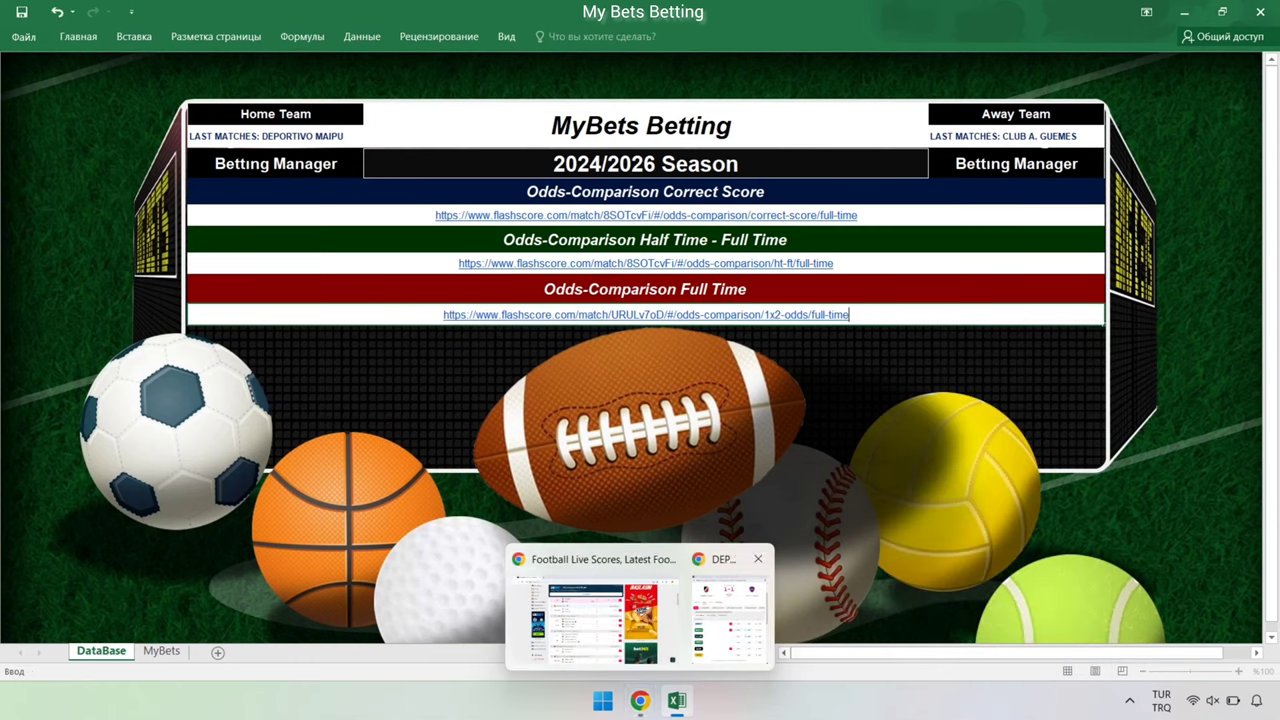
left_click(725, 600)
scroll(300, 249, "right", 3)
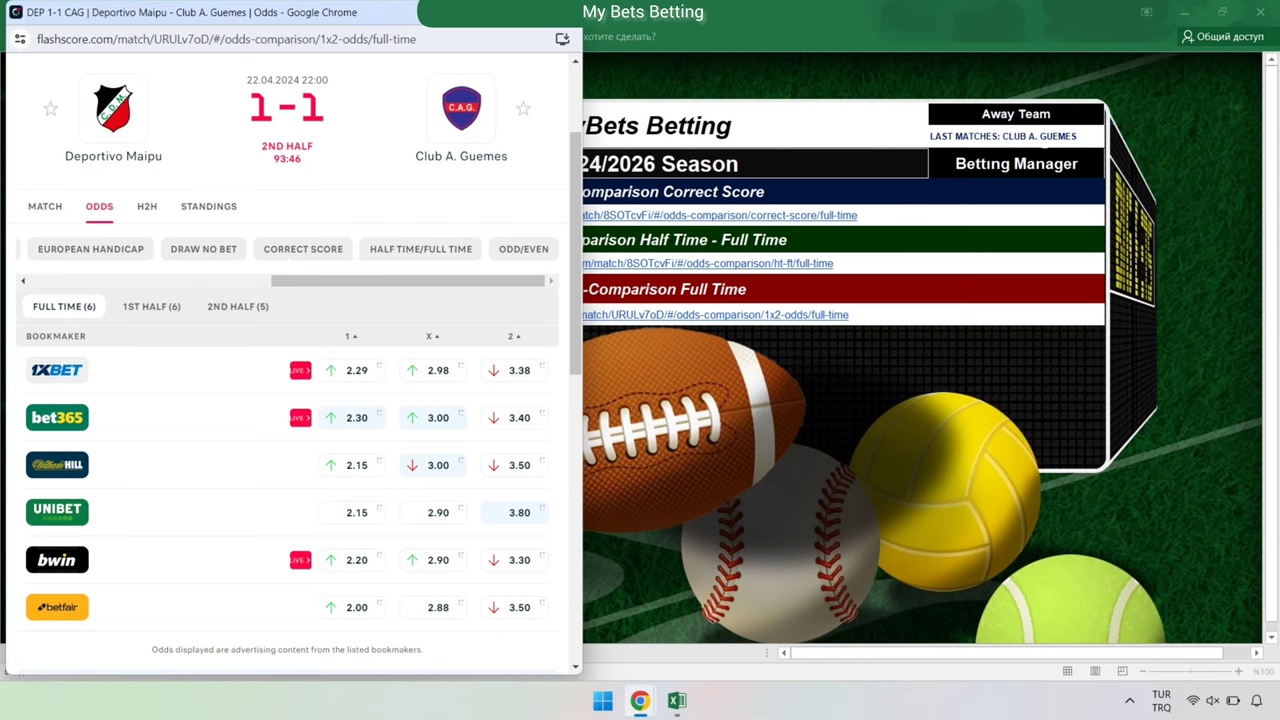
left_click(303, 249)
right_click(323, 39)
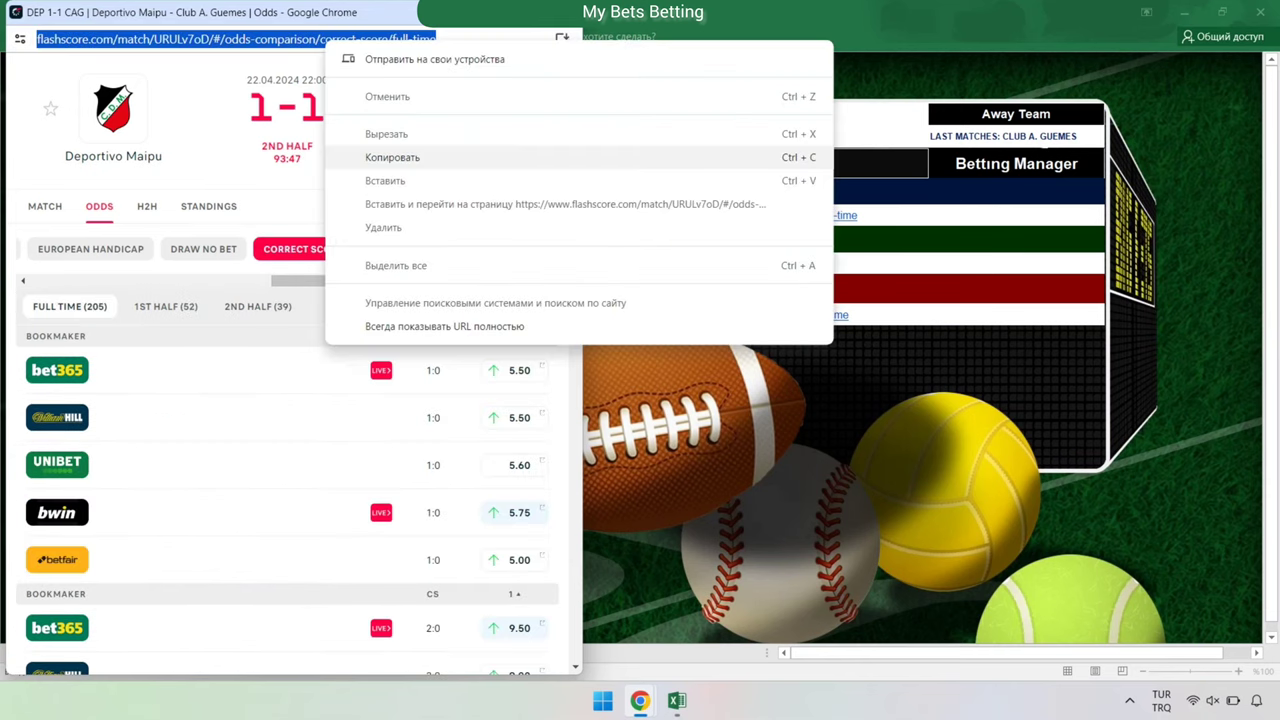
left_click(371, 151)
left_click(677, 700)
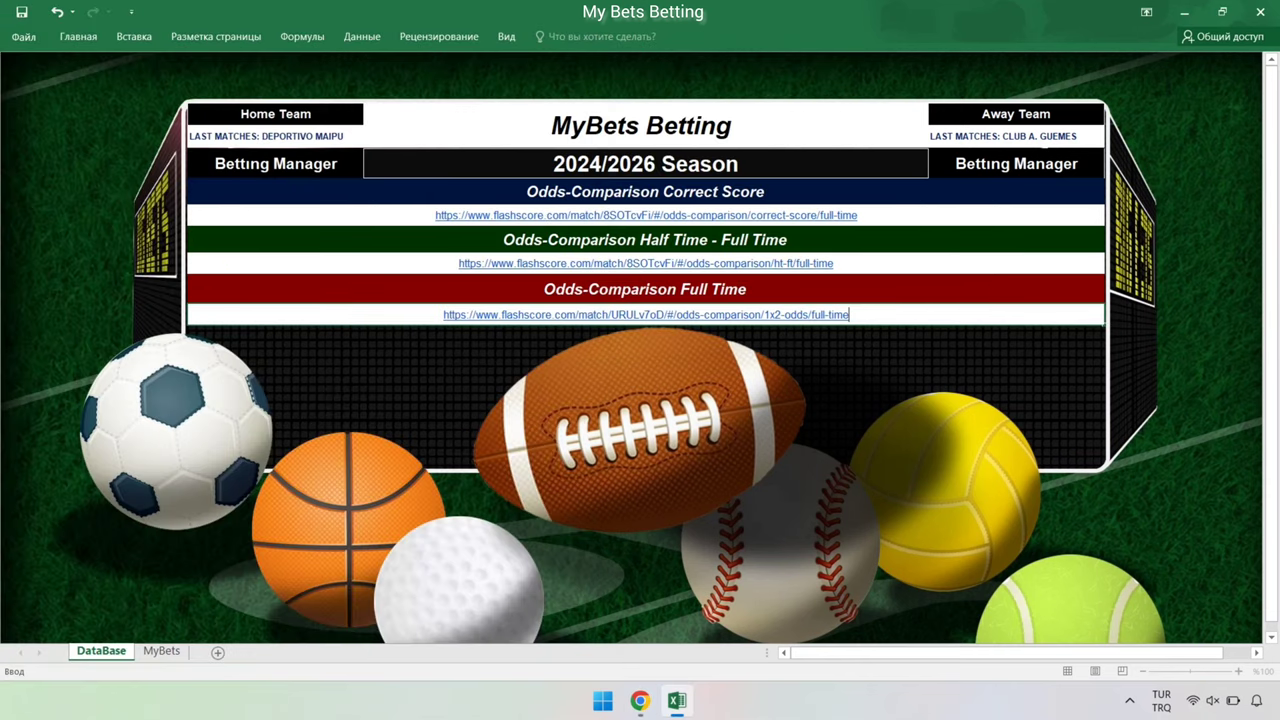
left_click(645, 215)
right_click(892, 214)
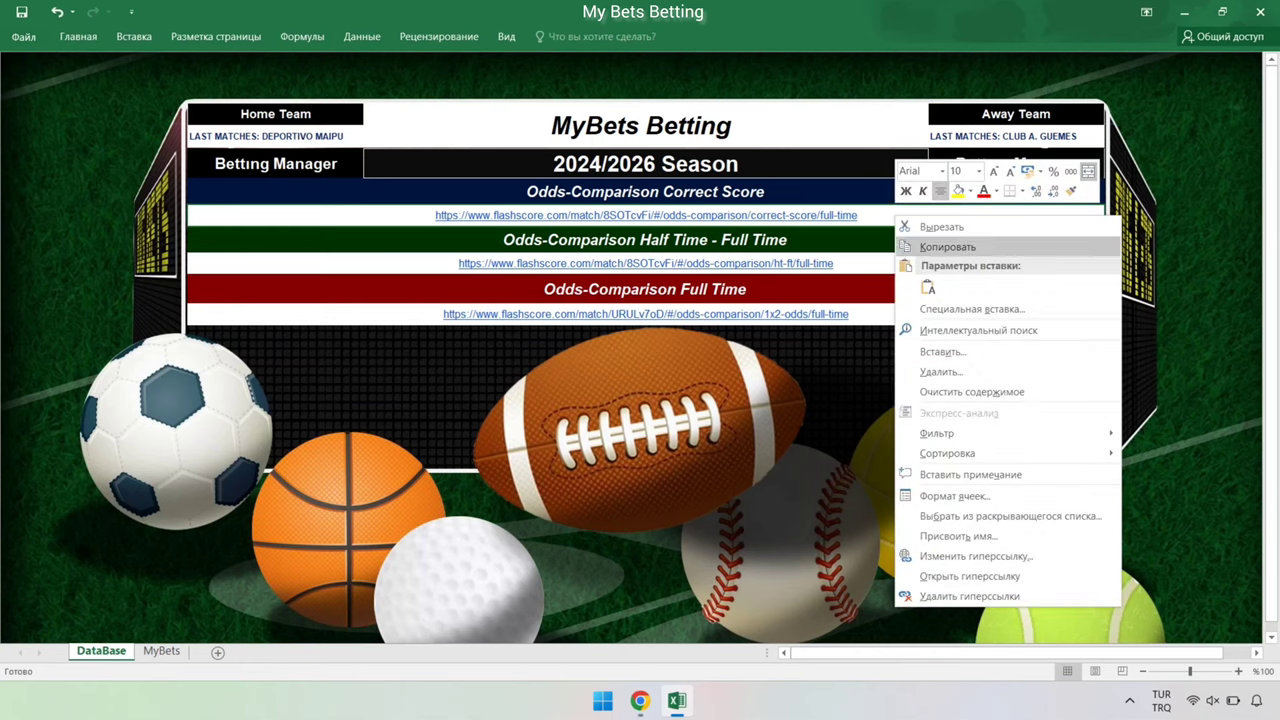
key("BackSpace")
right_click(790, 216)
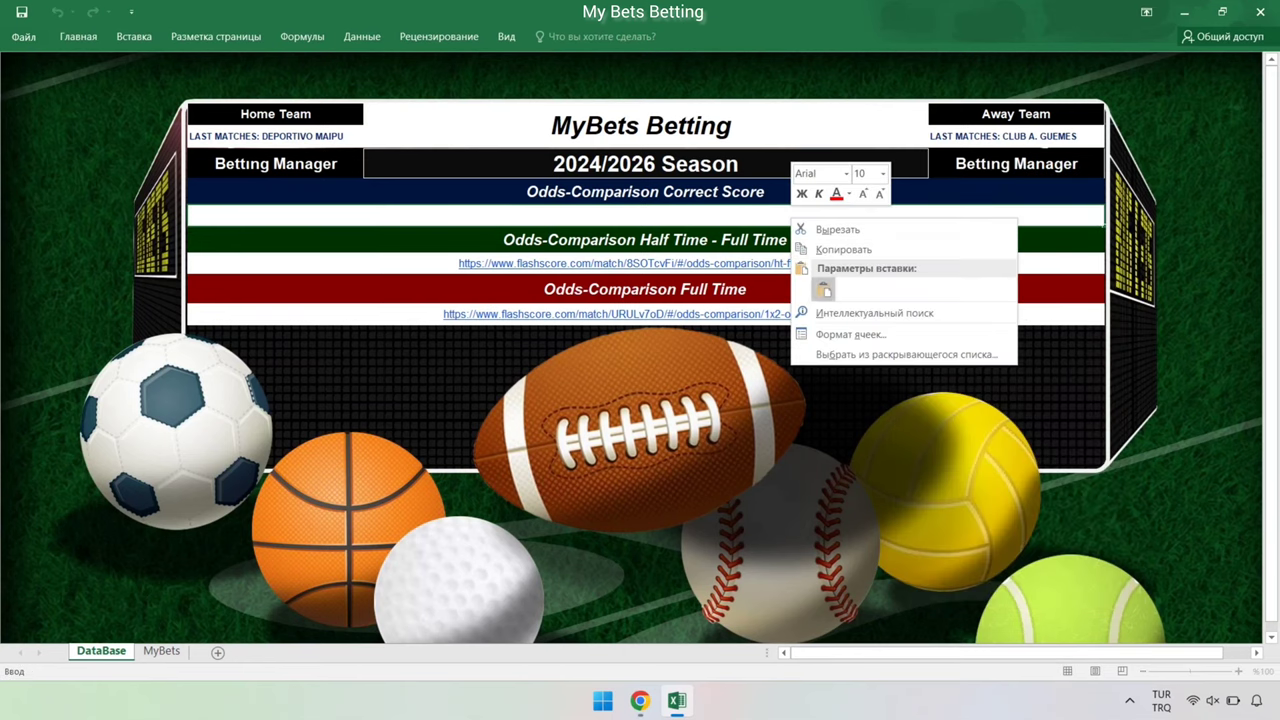
left_click(824, 289)
Put the Half Time/Full Time odds URL in the HT-FT link cell and show the MyBets sheet.
mouse_move(640, 700)
left_click(725, 615)
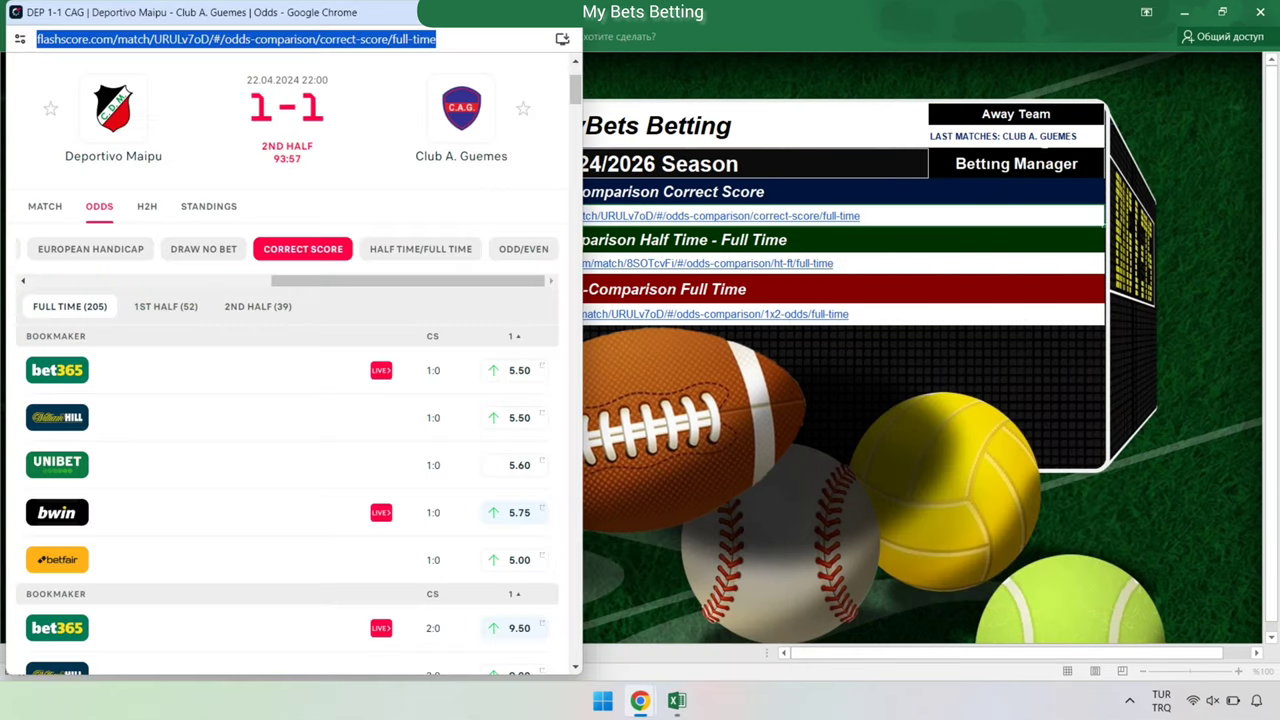
left_click(420, 249)
right_click(358, 39)
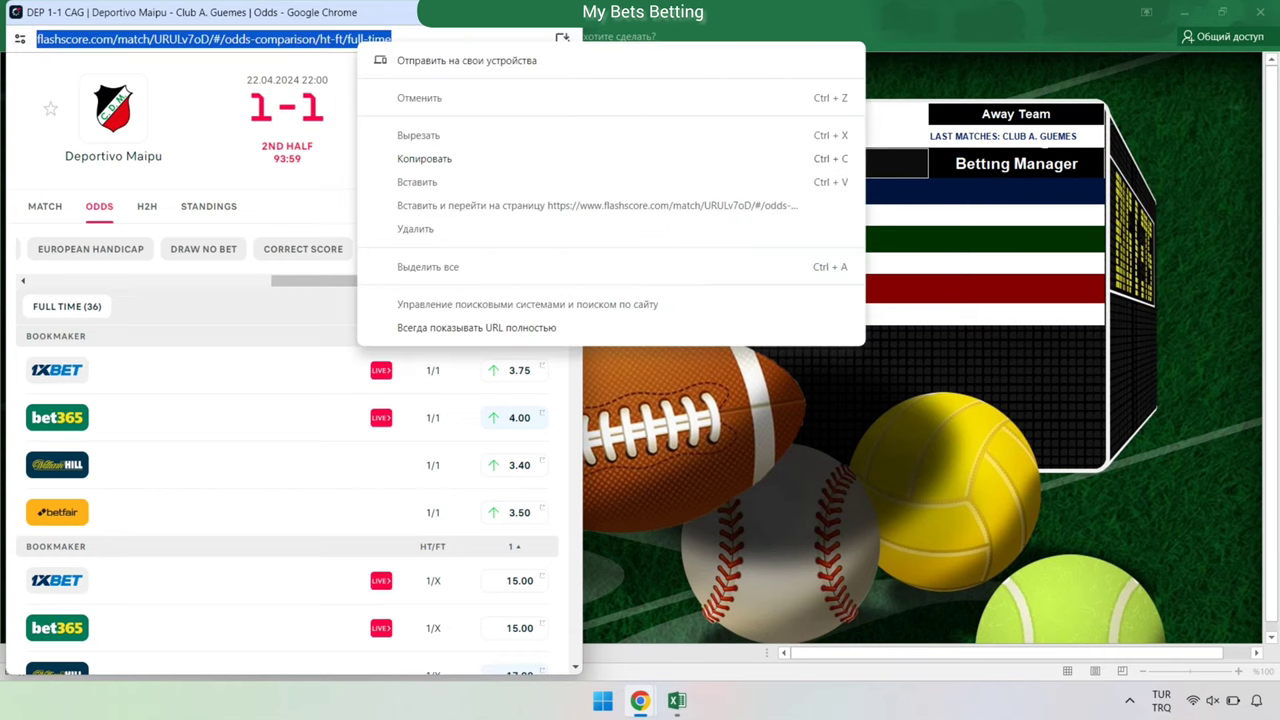
left_click(424, 158)
left_click(860, 263)
right_click(860, 263)
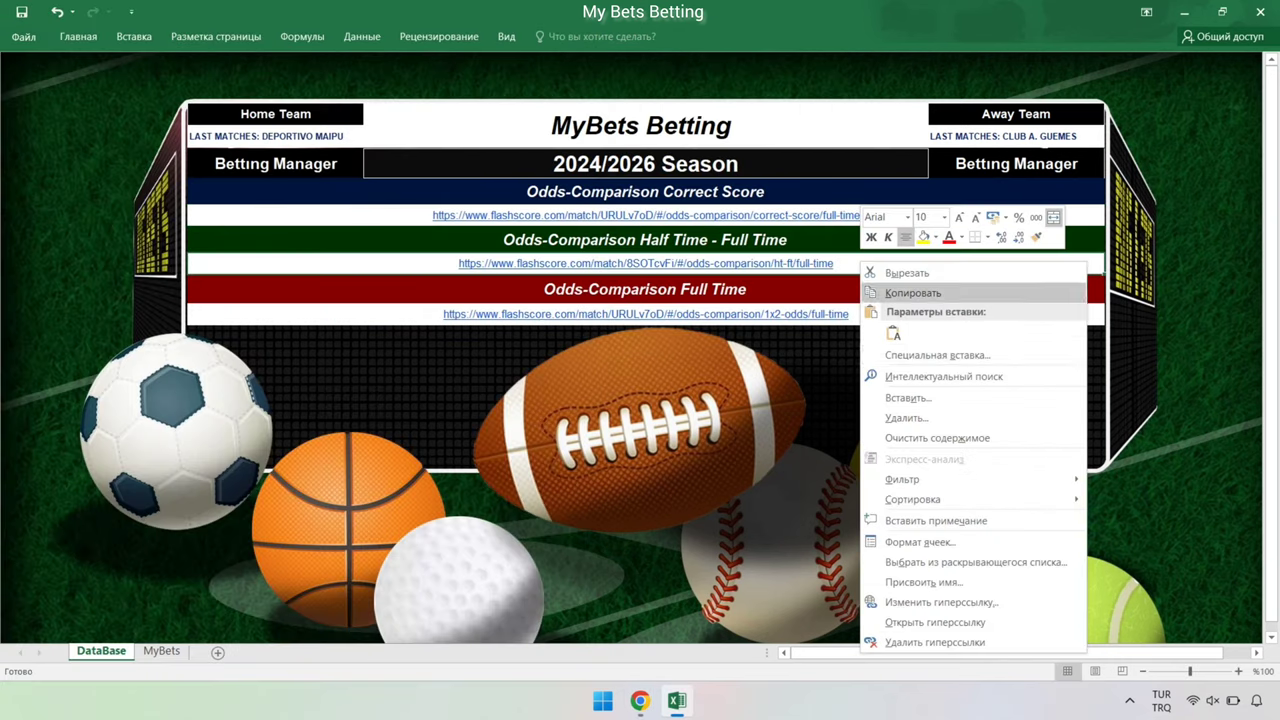
left_click(937, 438)
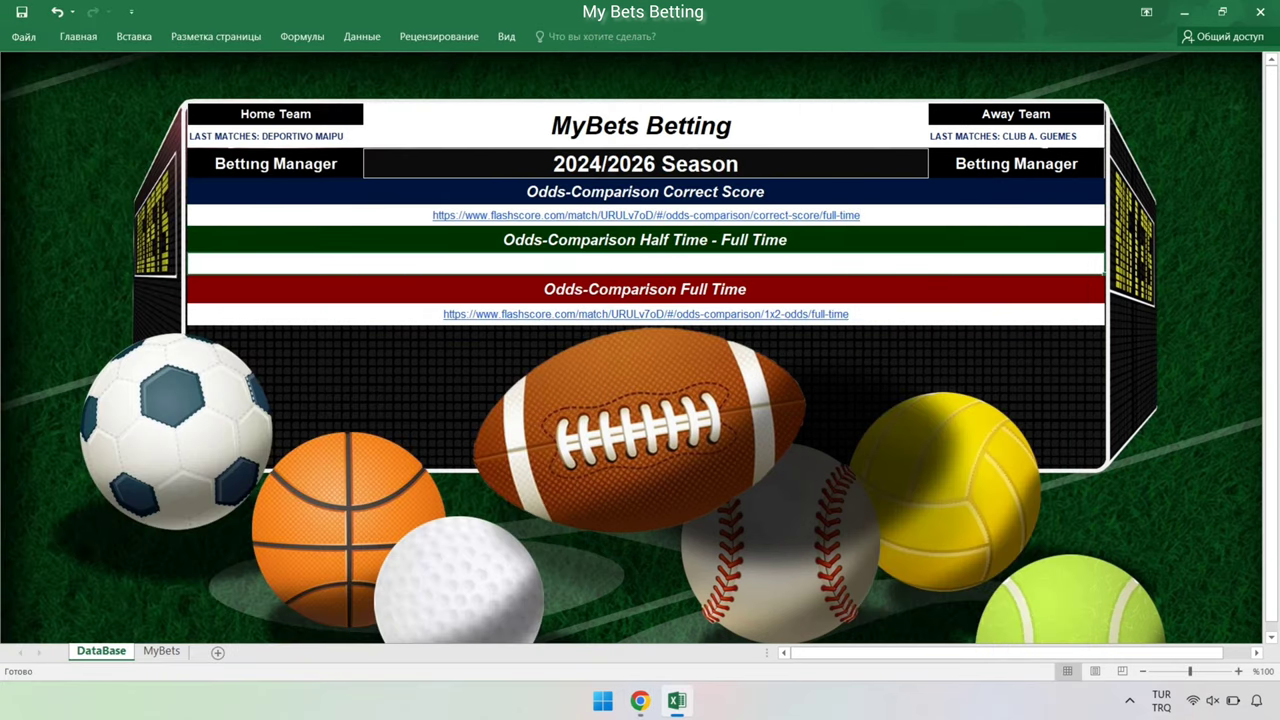
double_click(645, 263)
right_click(674, 263)
left_click(709, 335)
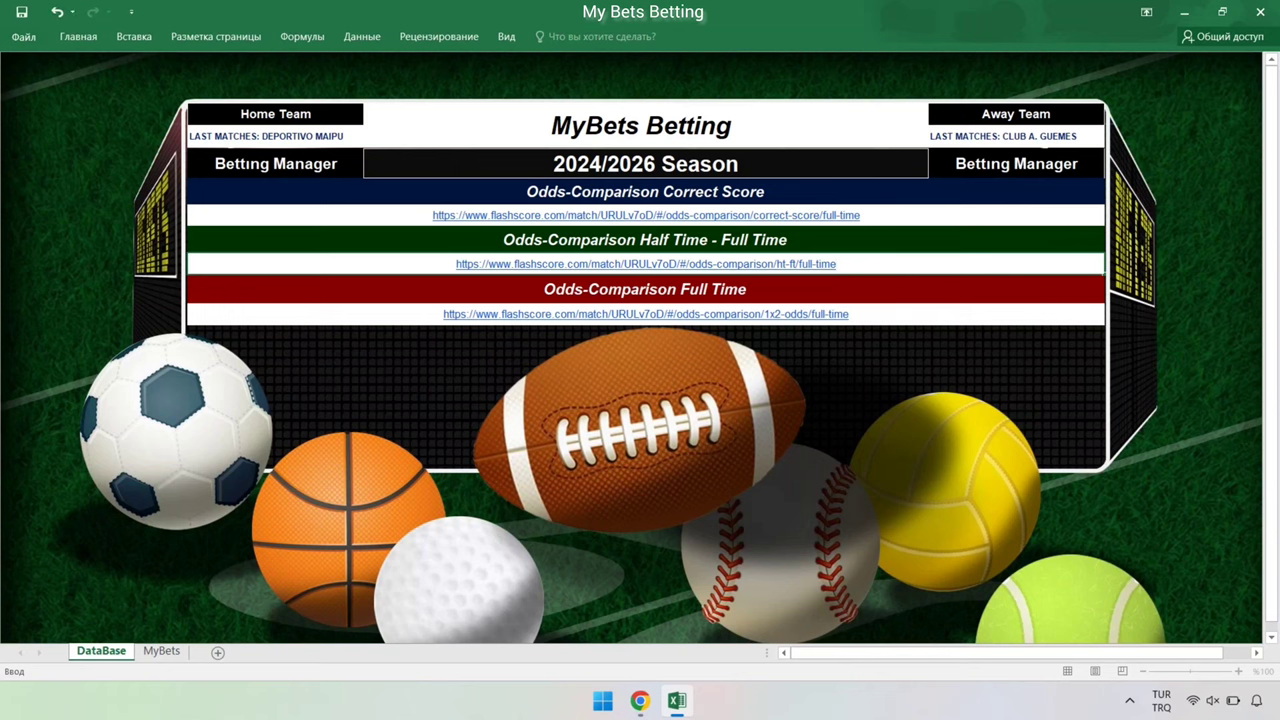
key("Return")
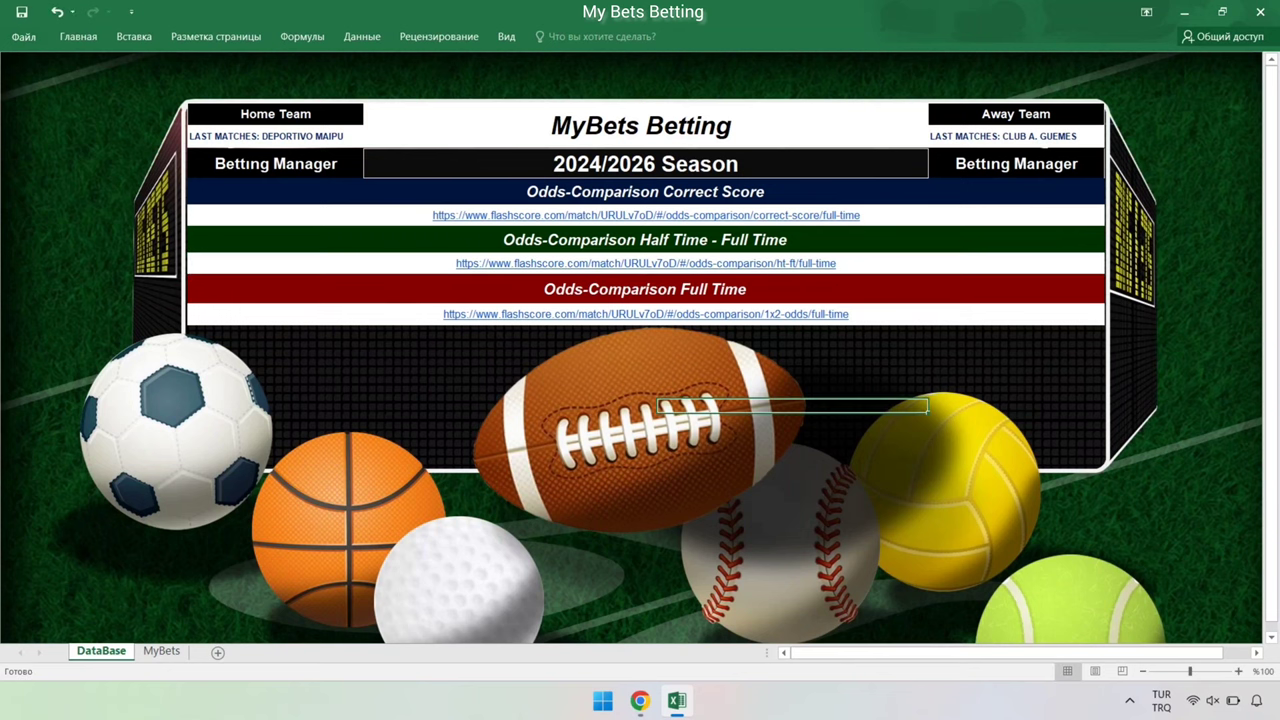
key("ctrl+Page_Down")
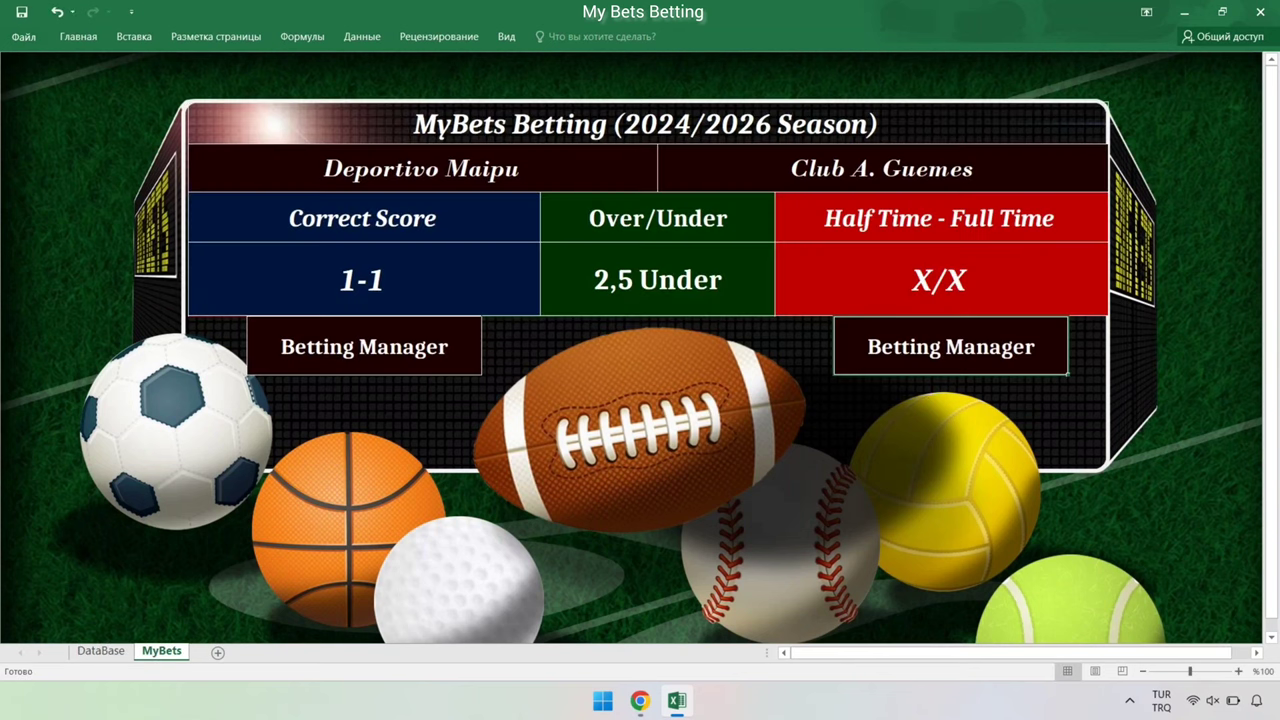
Look over the Deportivo Maipu match summary in a smaller browser window, then close it.
mouse_move(640, 700)
left_click(735, 605)
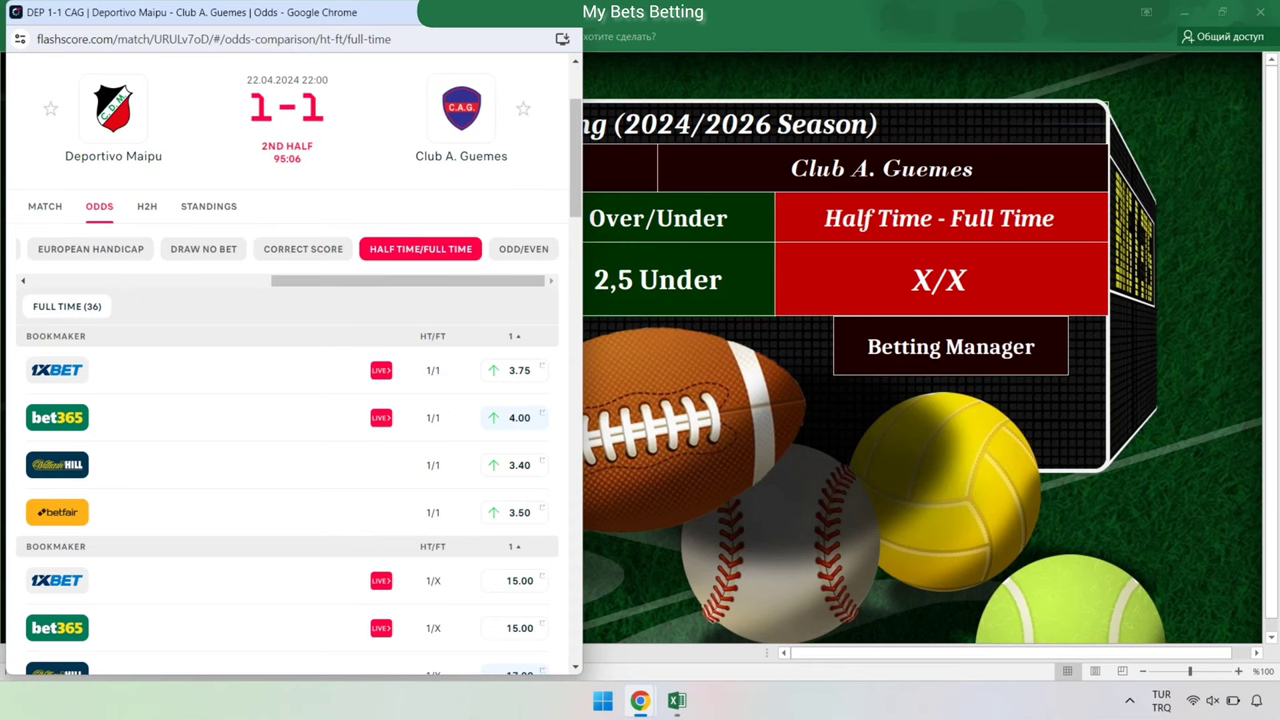
left_click(45, 206)
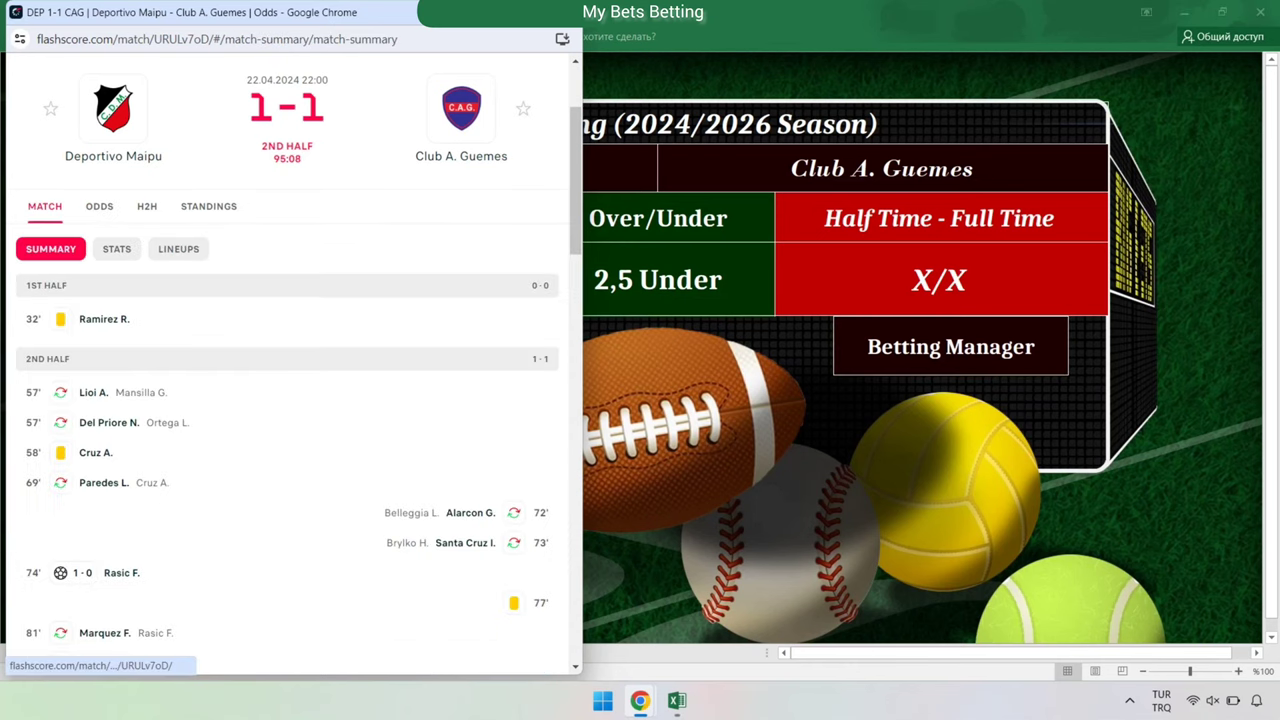
mouse_move(2, 2)
left_mouse_down()
mouse_move(86, 355)
mouse_move(77, 376)
left_mouse_up()
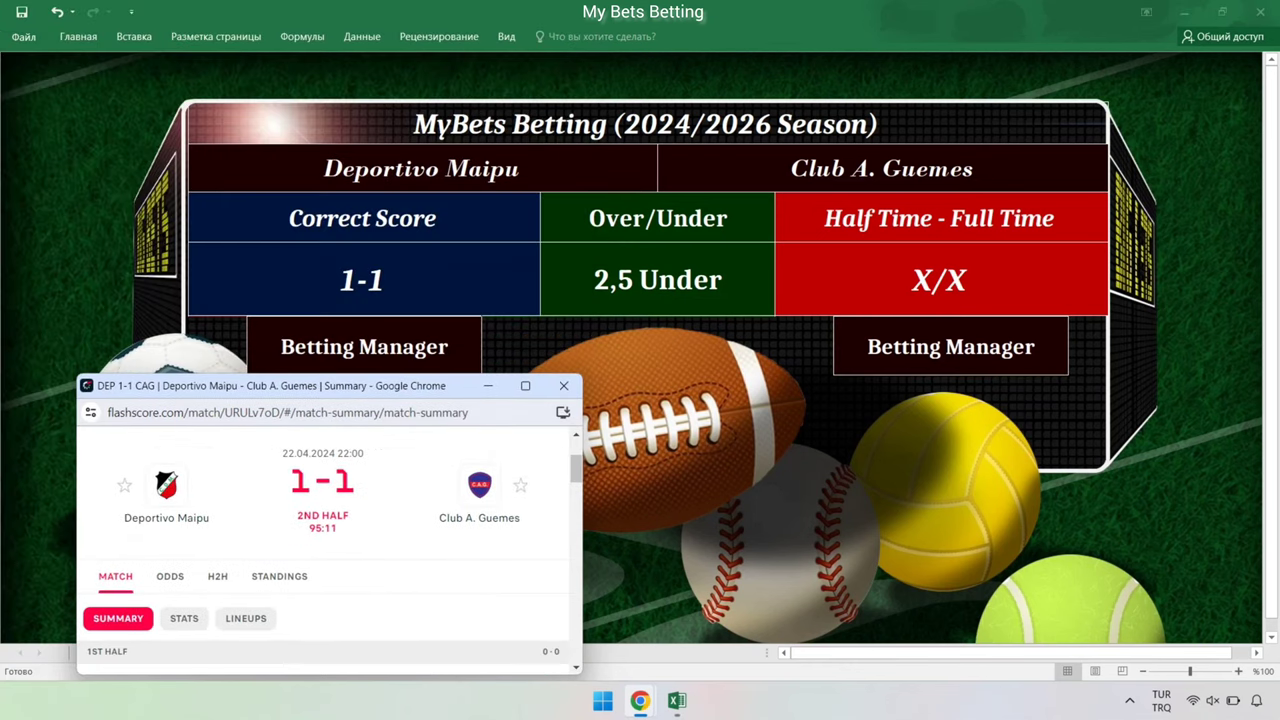
left_click_drag(190, 390, 501, 342)
scroll(640, 510, "down", 2)
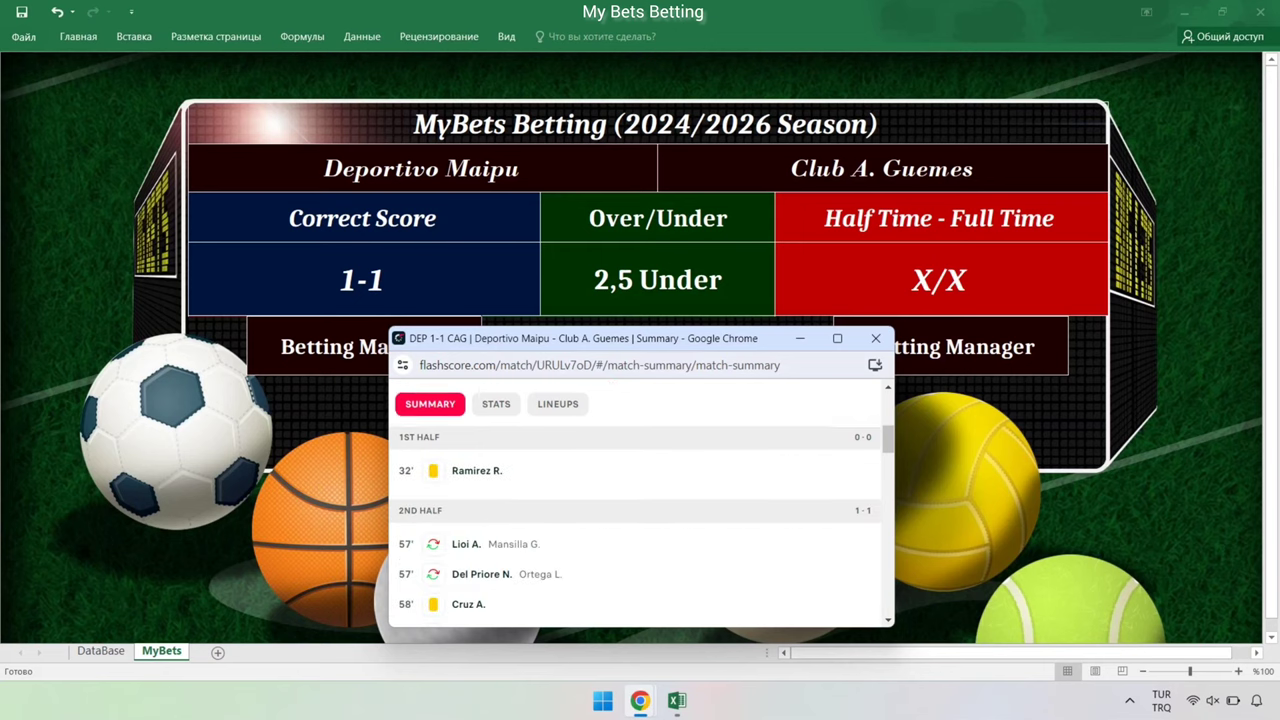
scroll(640, 500, "up", 3)
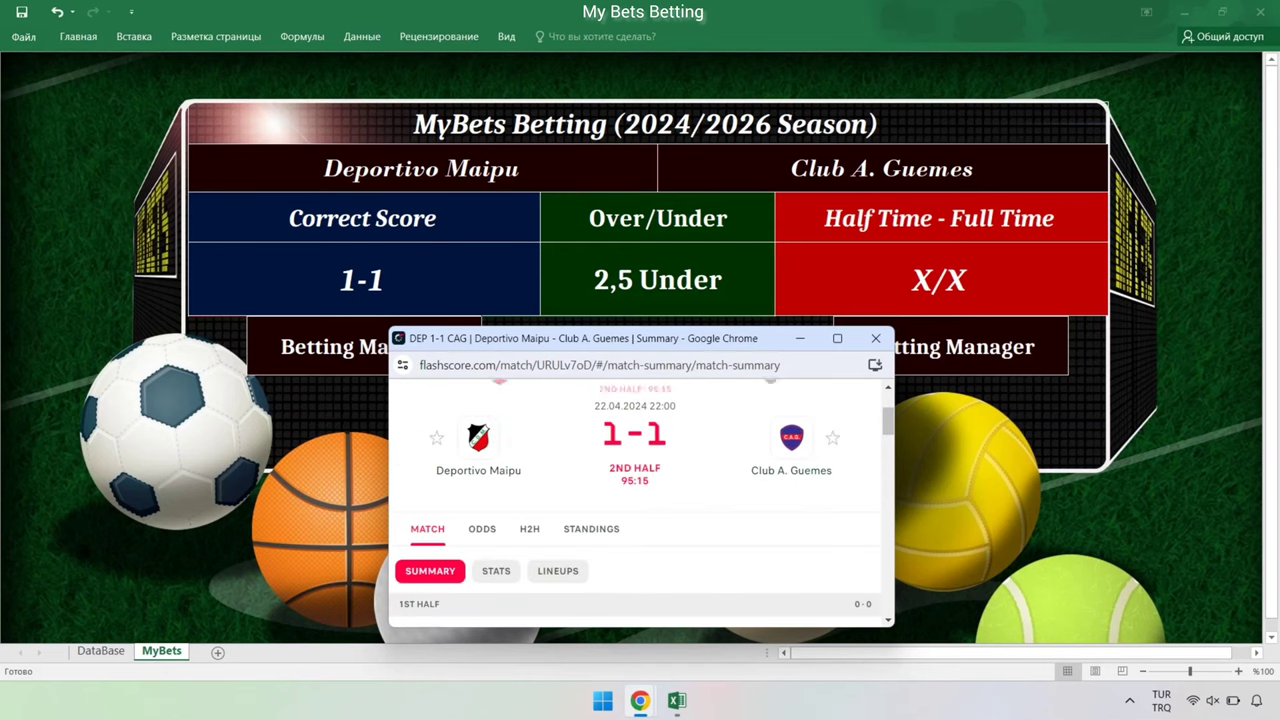
scroll(640, 500, "down", 1)
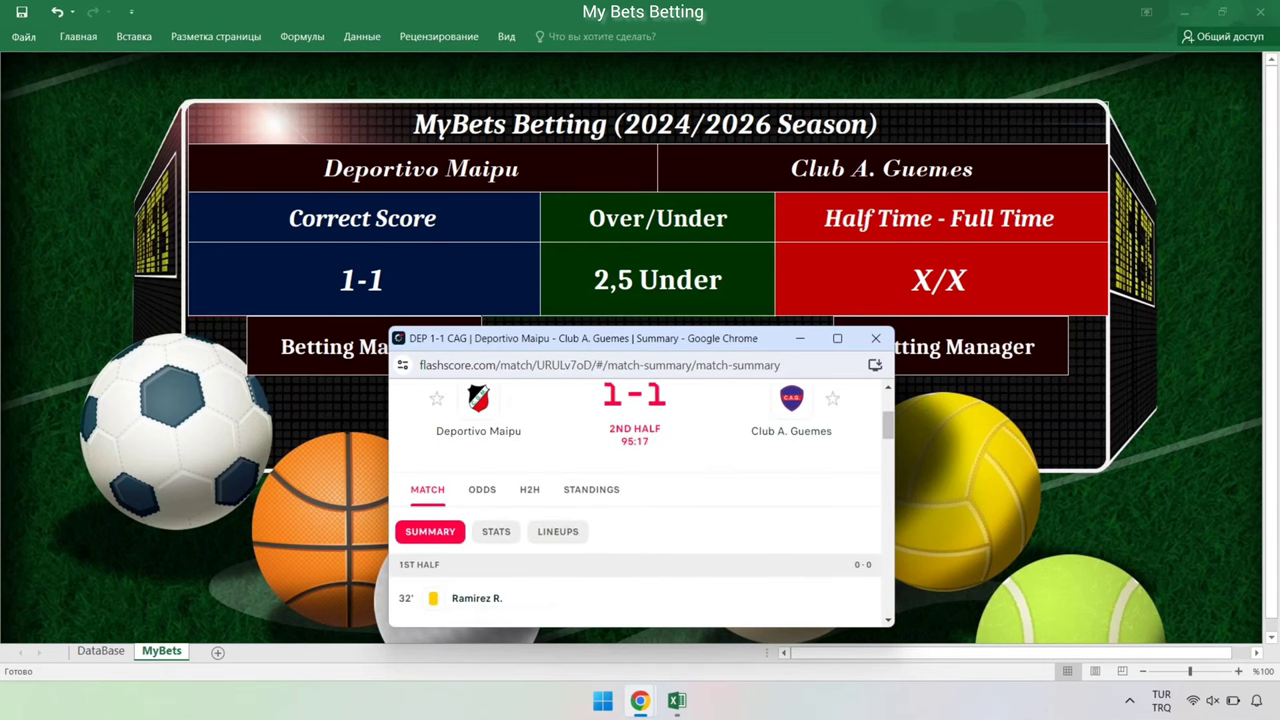
scroll(640, 504, "up", 2)
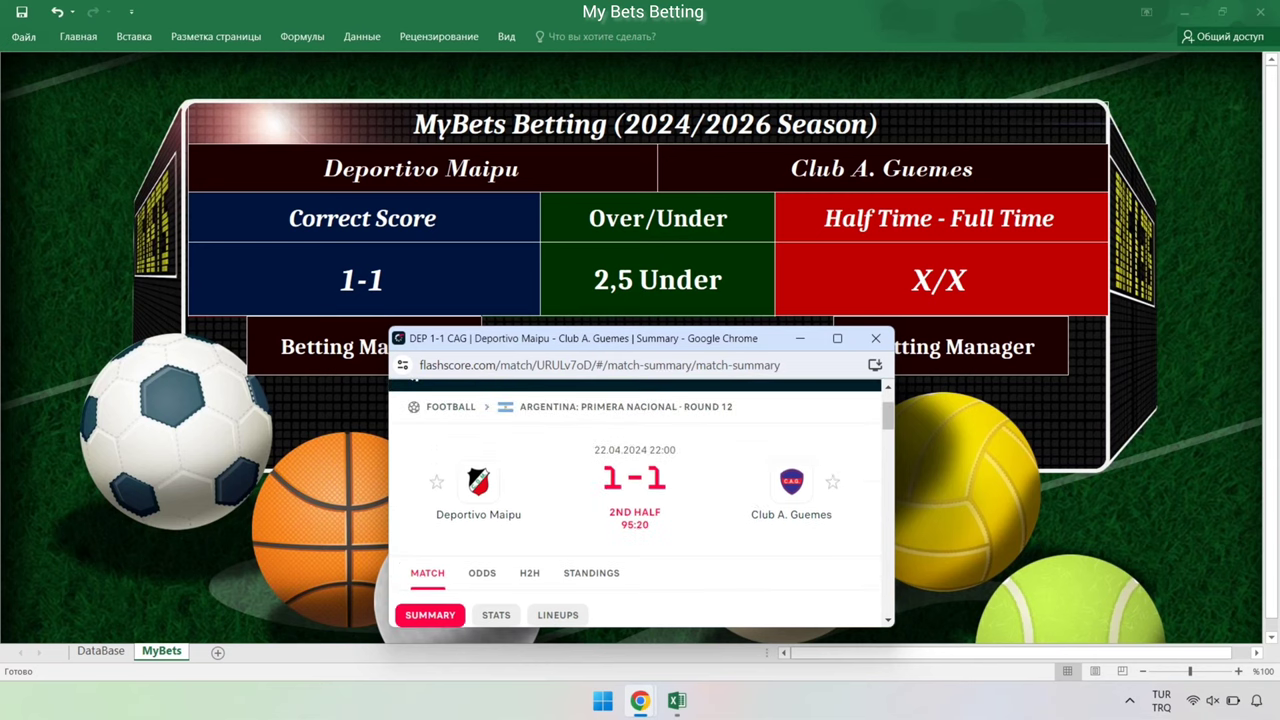
scroll(640, 504, "down", 2)
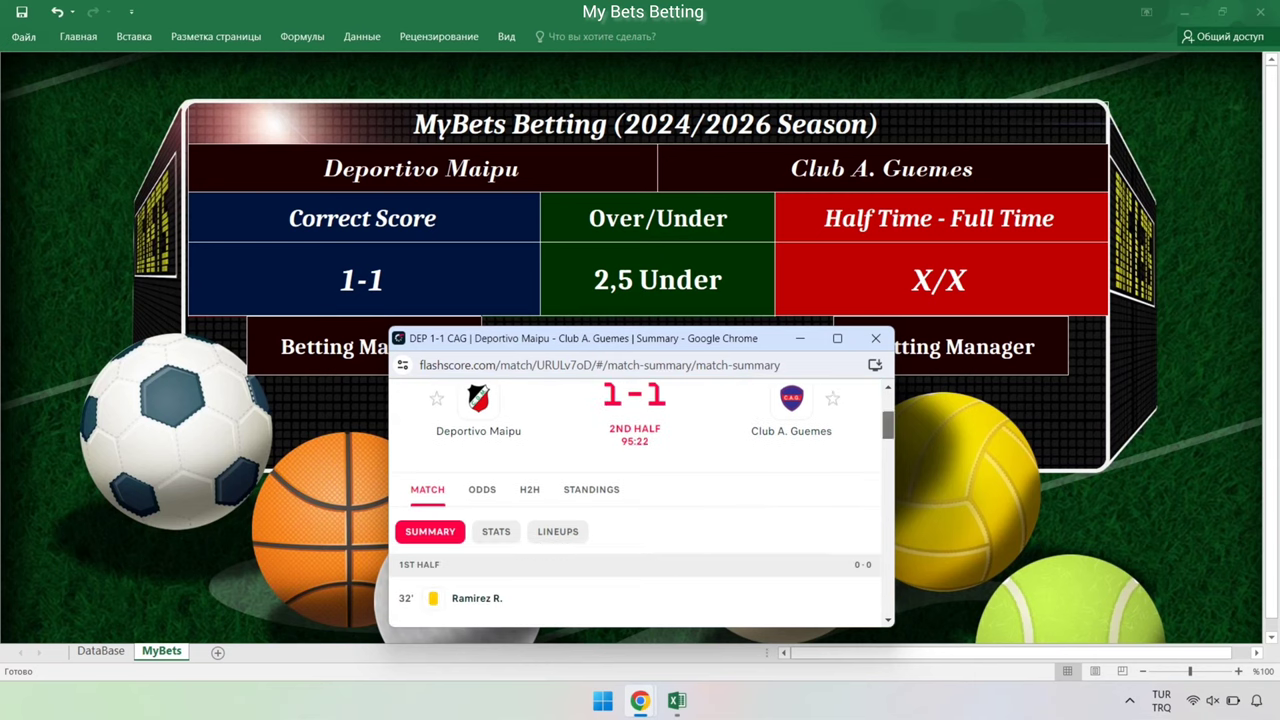
scroll(640, 505, "up", 1)
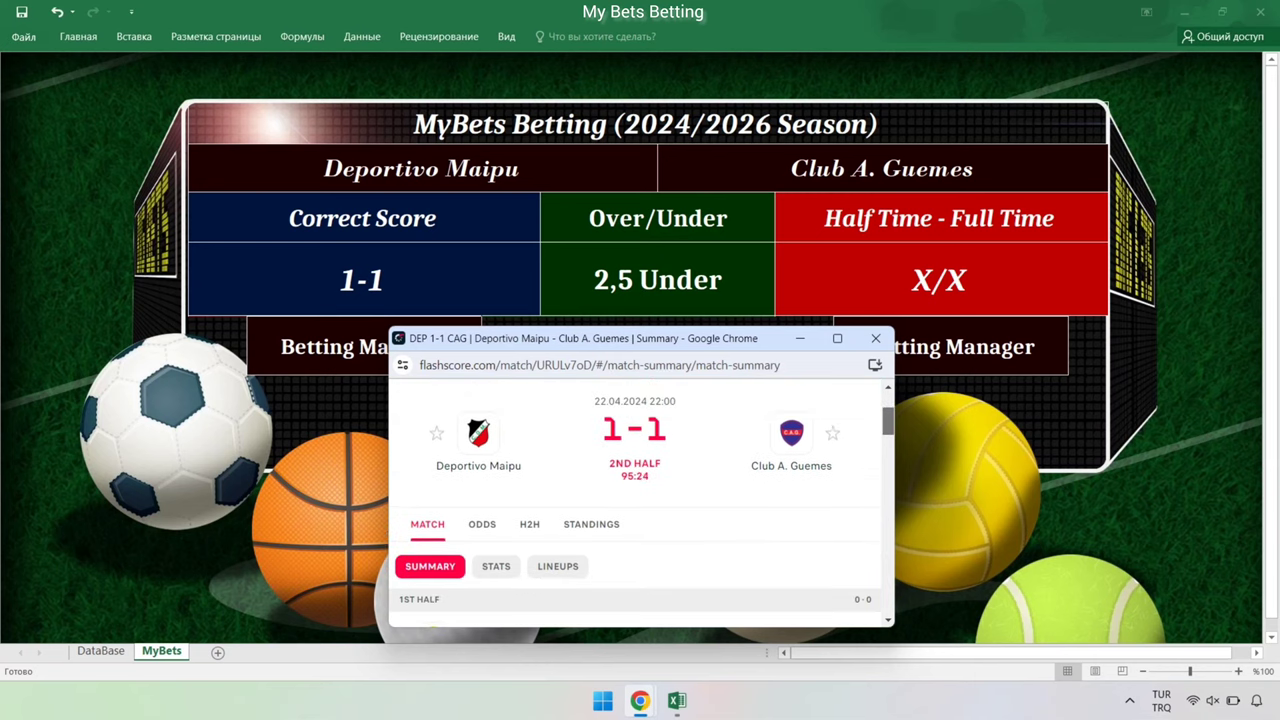
scroll(640, 510, "up", 1)
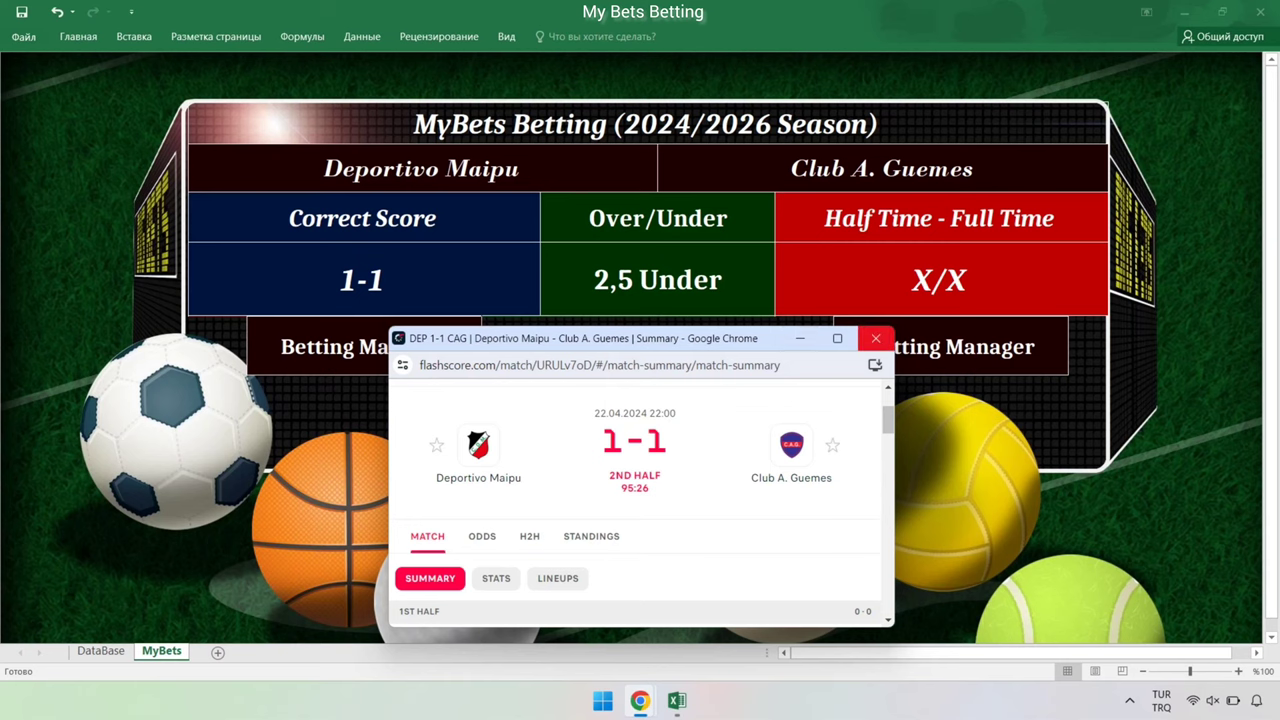
left_click(875, 338)
Scroll Flashscore's live scores down to the Eerste Divisie and open the Jong AZ – Venlo match.
left_click(875, 338)
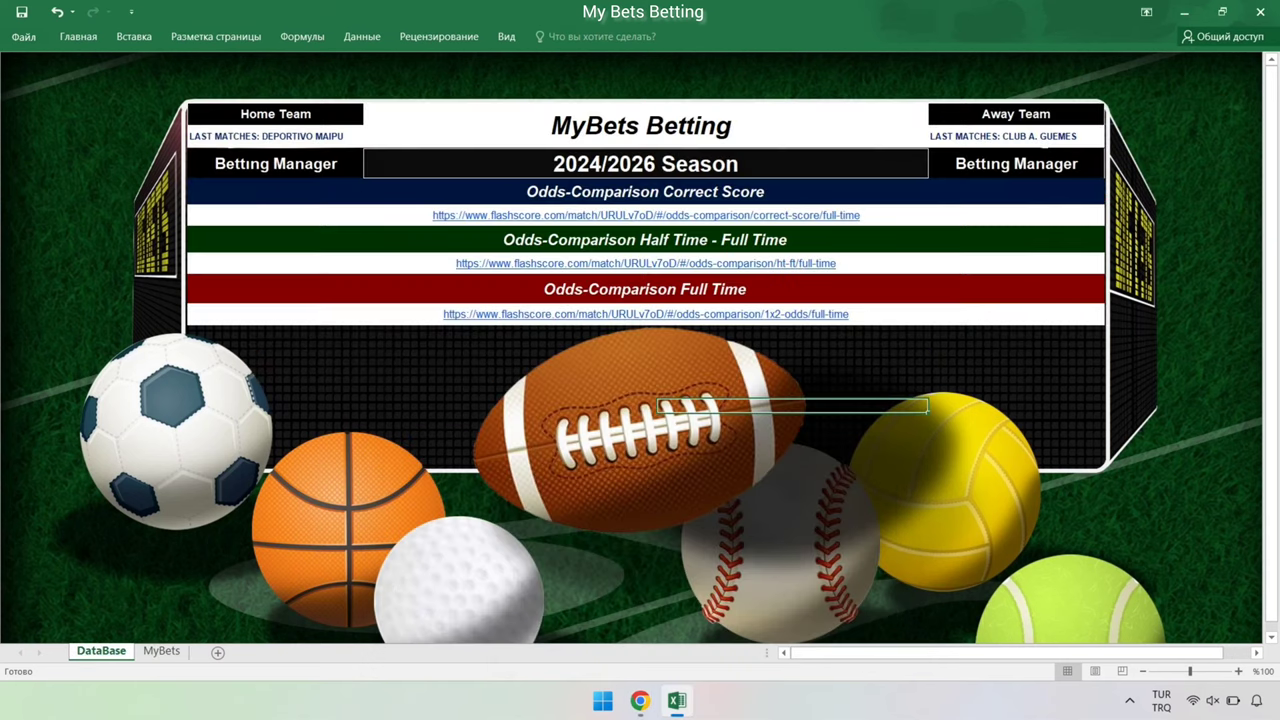
left_click(640, 700)
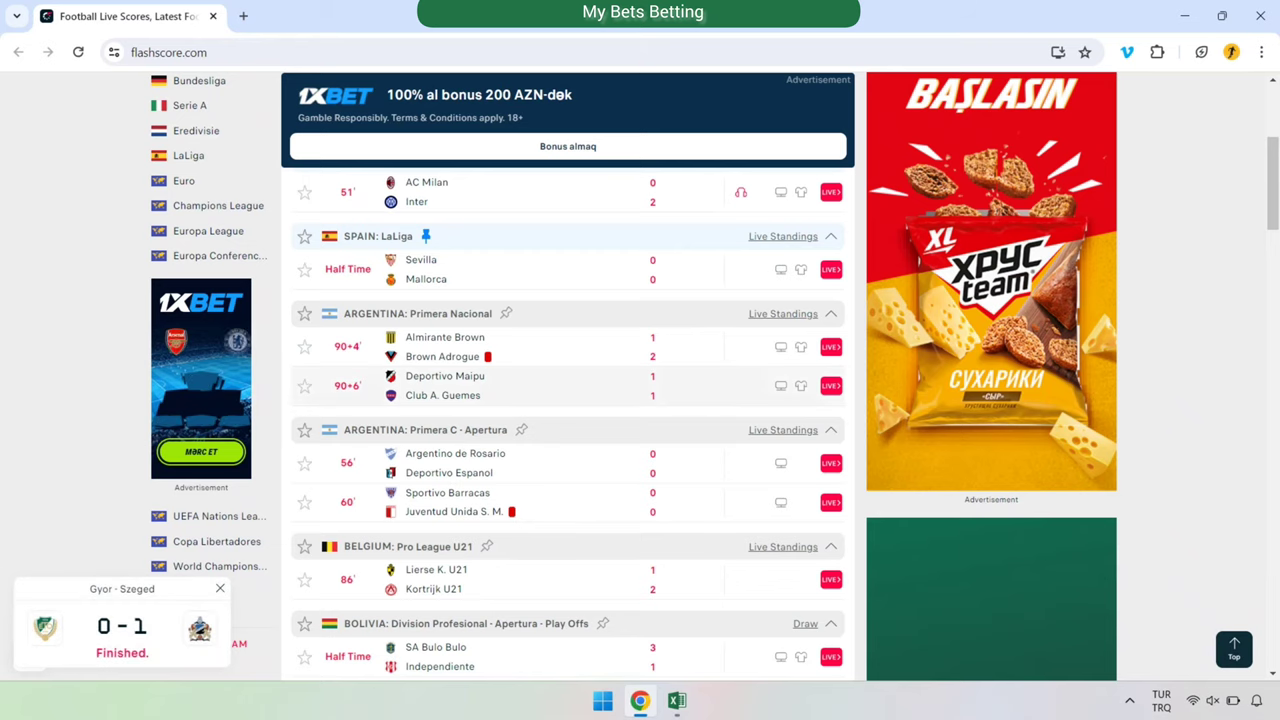
scroll(640, 400, "down", 1)
scroll(640, 400, "down", 2)
scroll(640, 400, "down", 2)
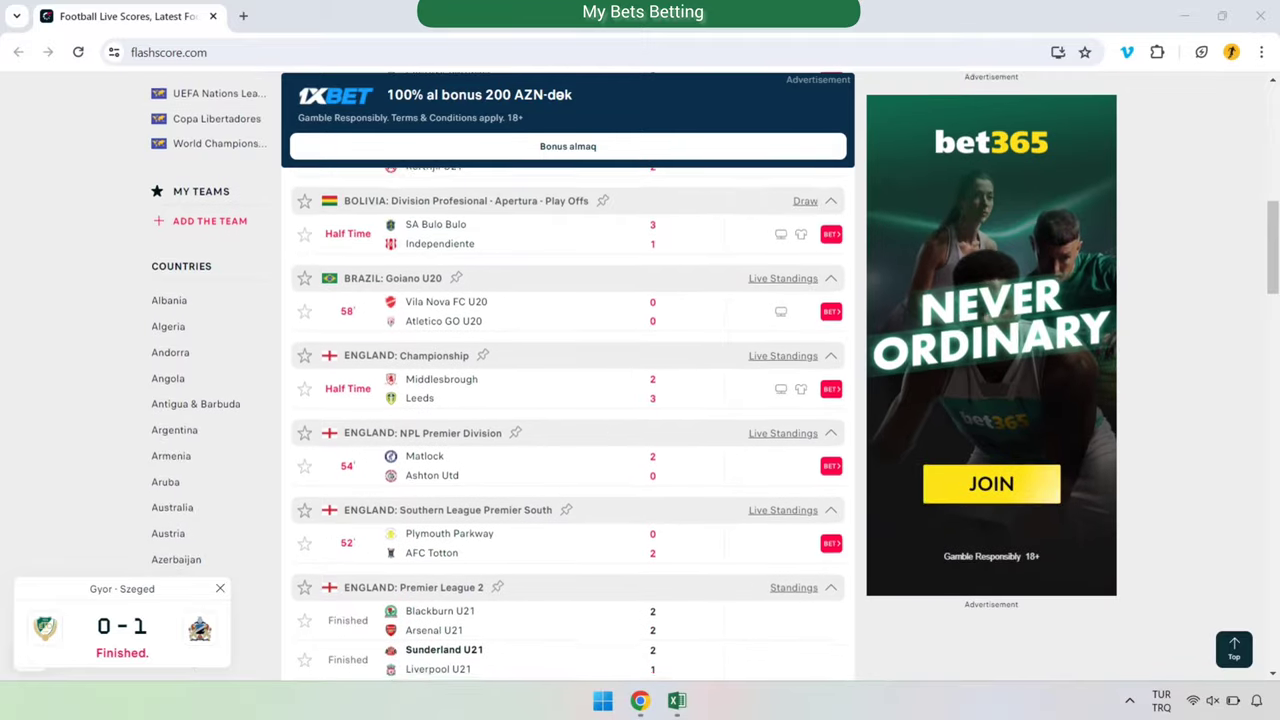
scroll(640, 400, "down", 2)
scroll(640, 400, "down", 1)
scroll(640, 400, "down", 1)
scroll(640, 400, "down", 1)
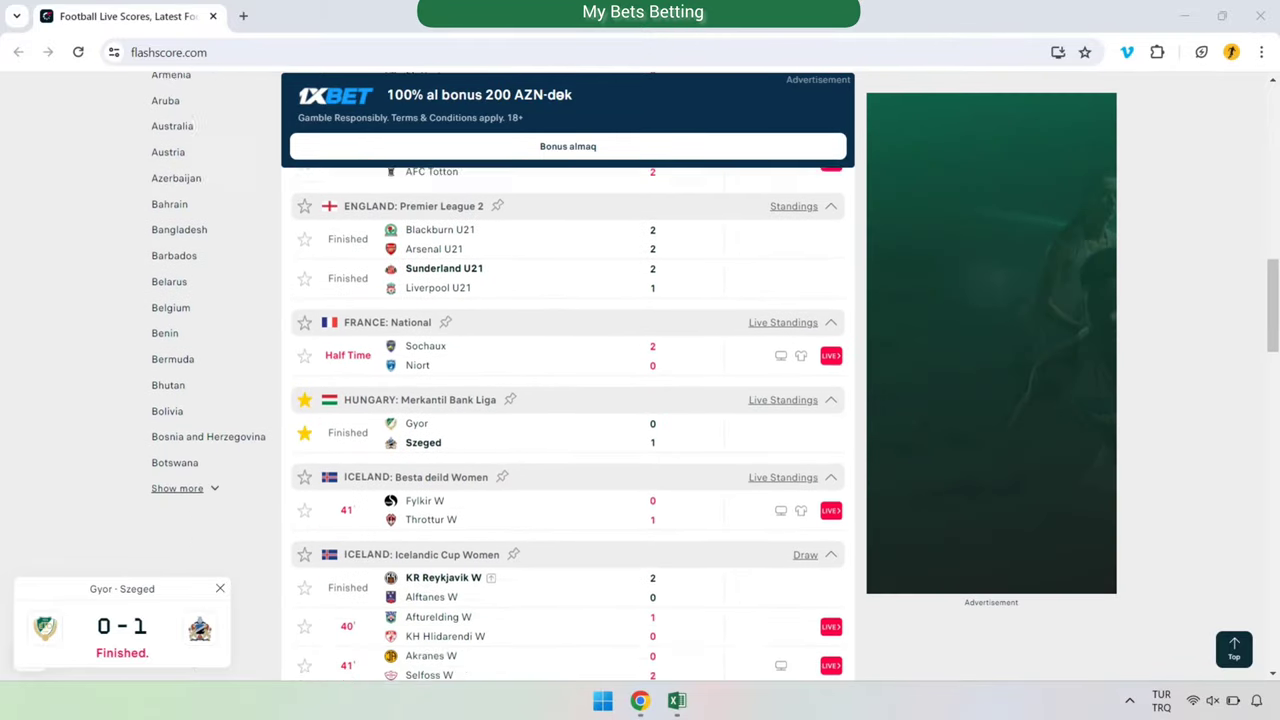
scroll(640, 400, "down", 3)
scroll(640, 400, "down", 1)
scroll(640, 400, "down", 1)
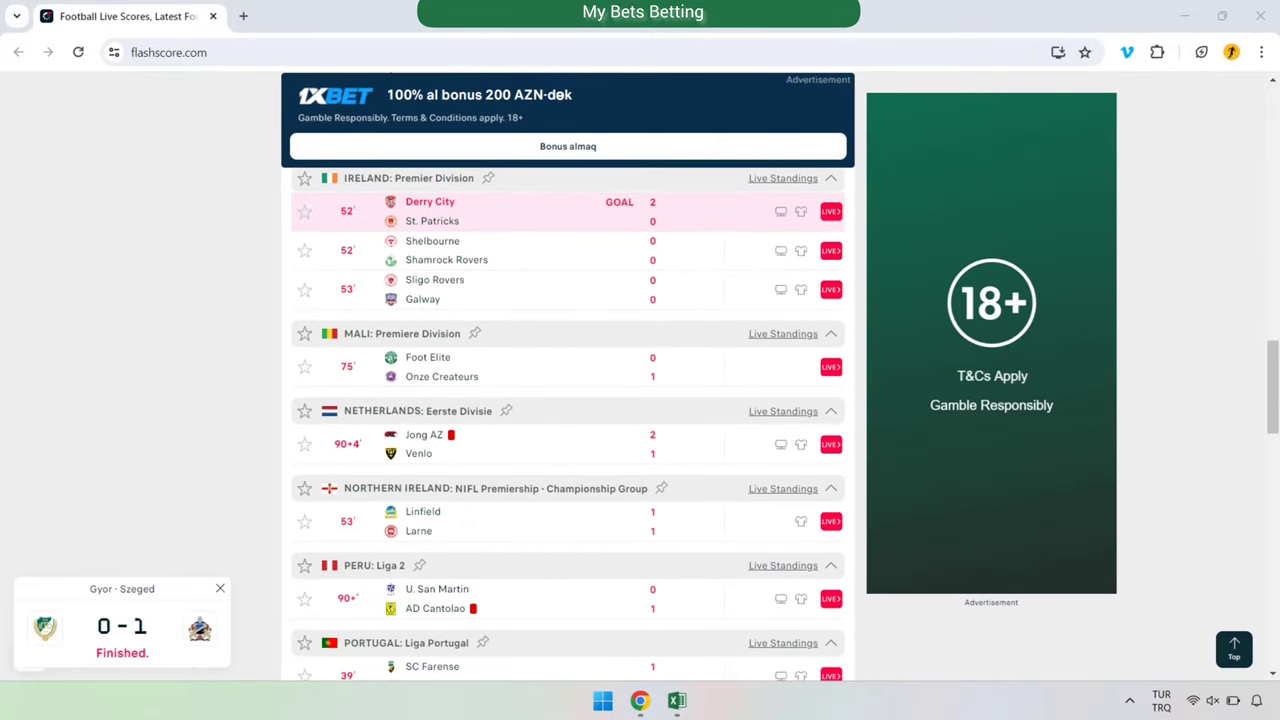
left_click(500, 443)
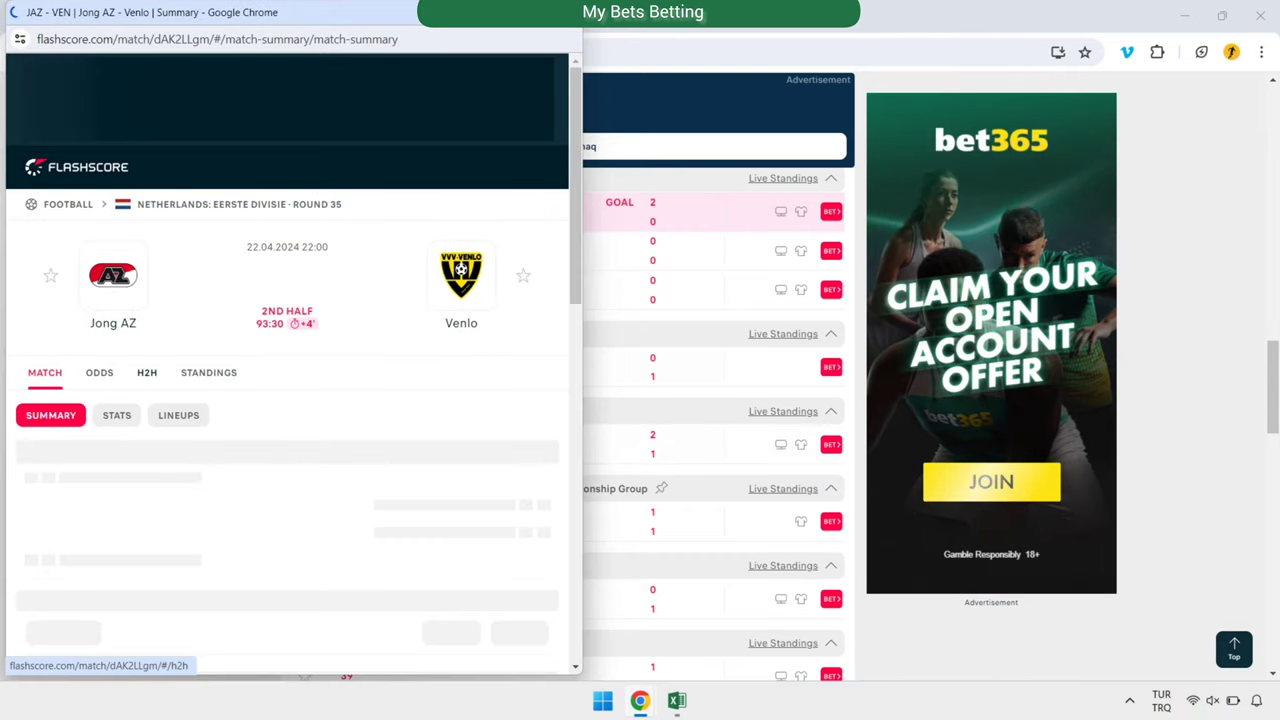
Copy the H2H 'Jong AZ - Home' match list and paste it into the workbook's home-team cell.
left_click(147, 372)
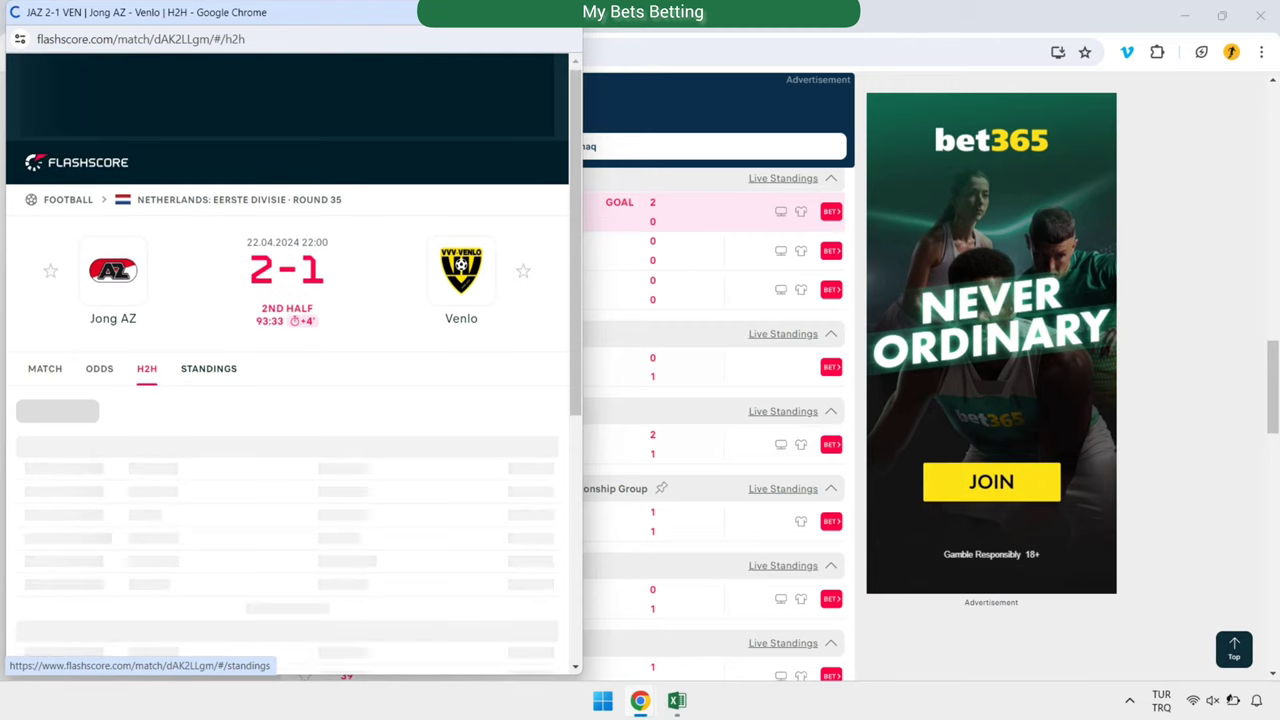
scroll(208, 372, "down", 2)
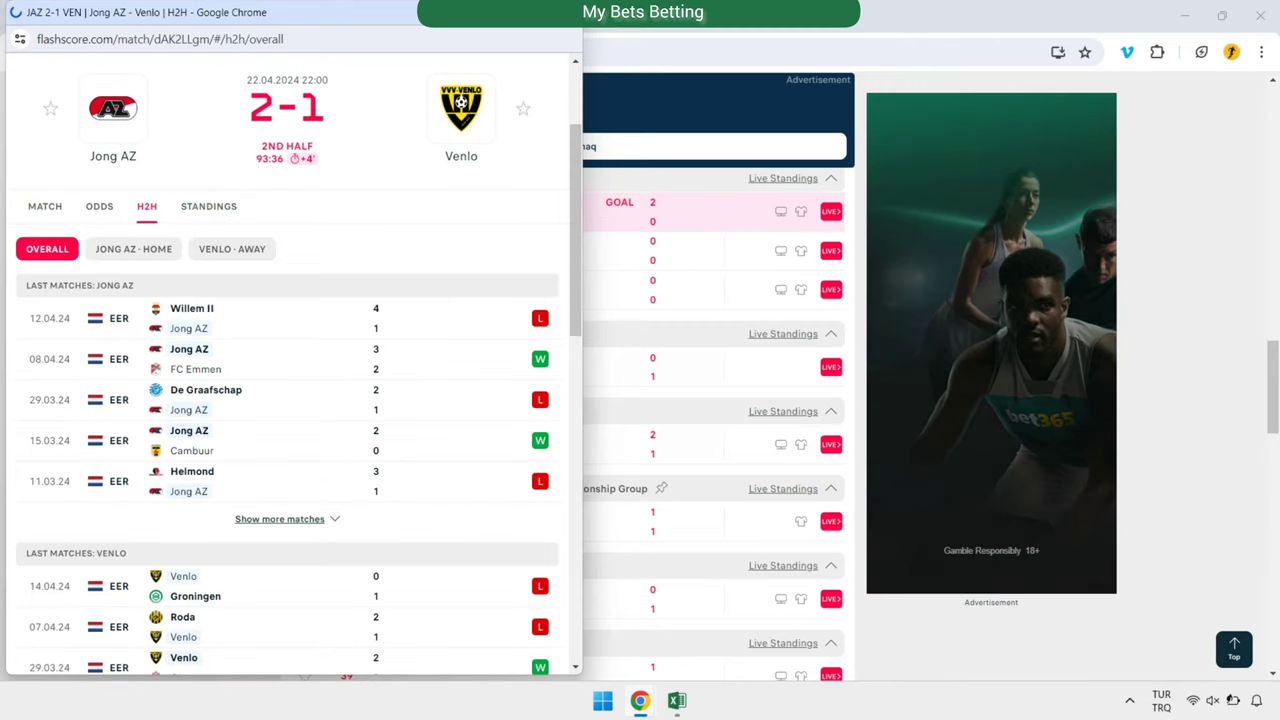
left_click(133, 249)
left_click_drag(26, 285, 540, 483)
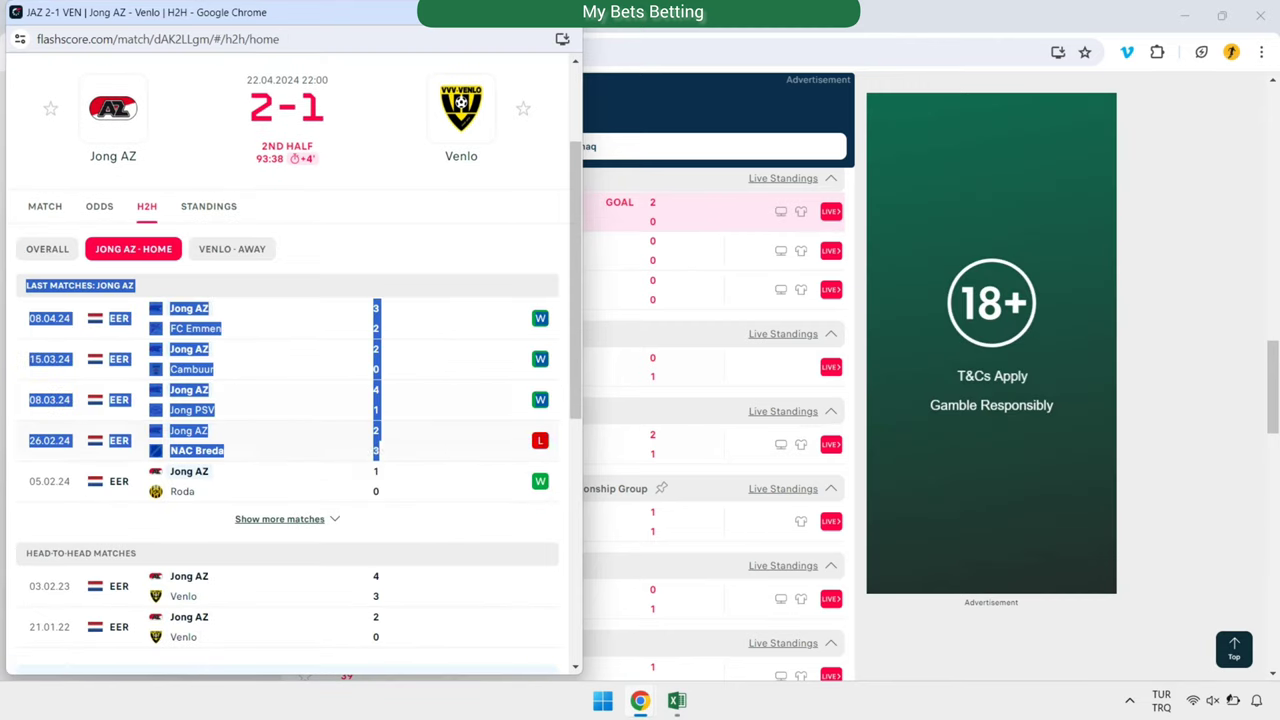
right_click(541, 485)
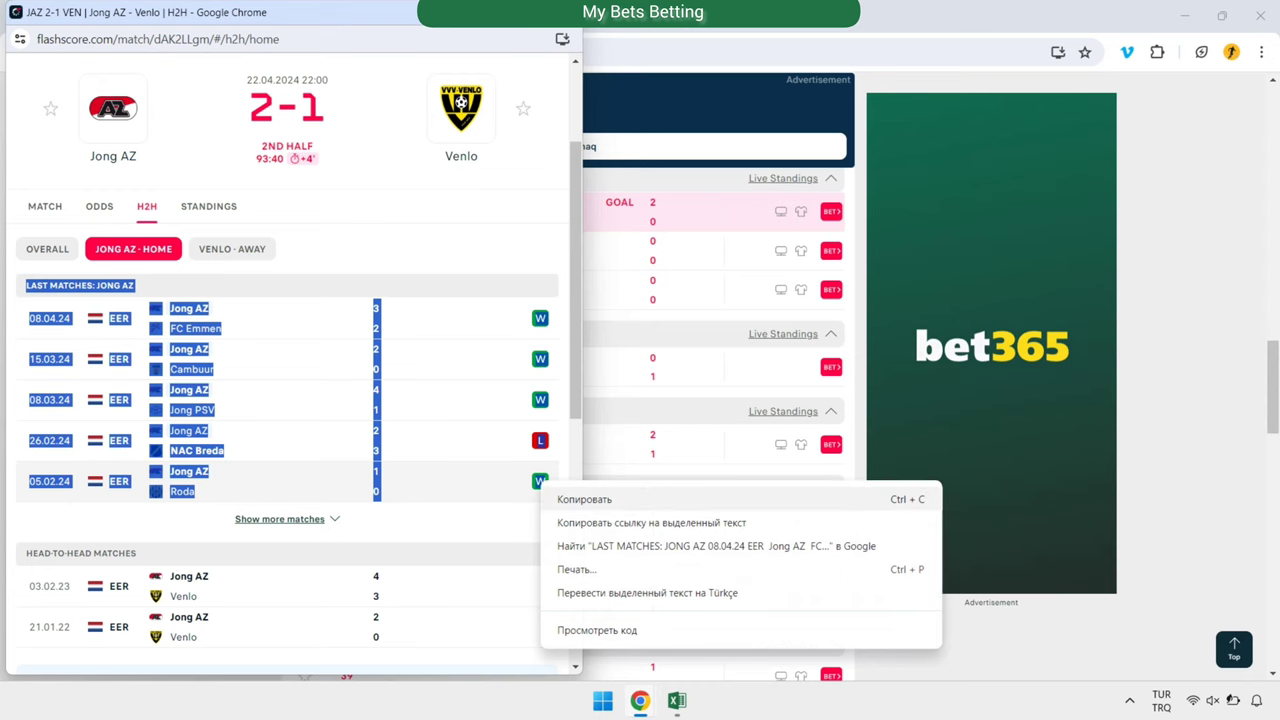
left_click(584, 499)
key("alt+Tab")
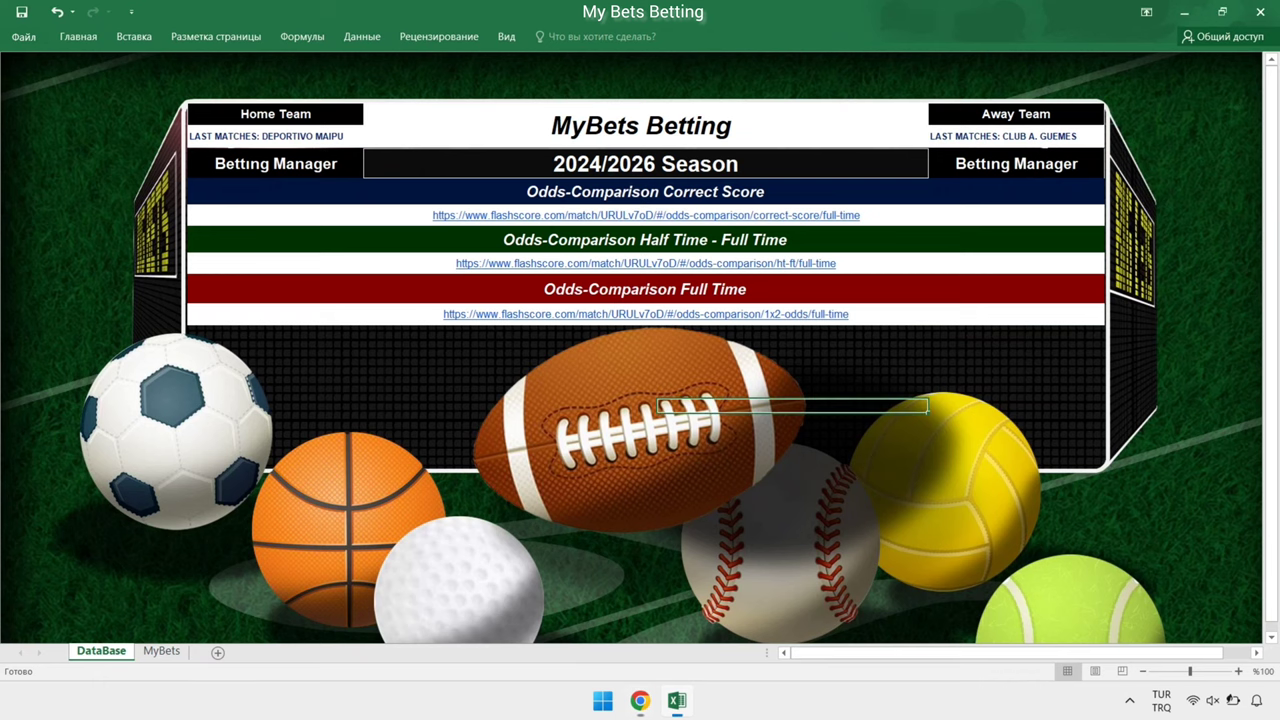
right_click(205, 133)
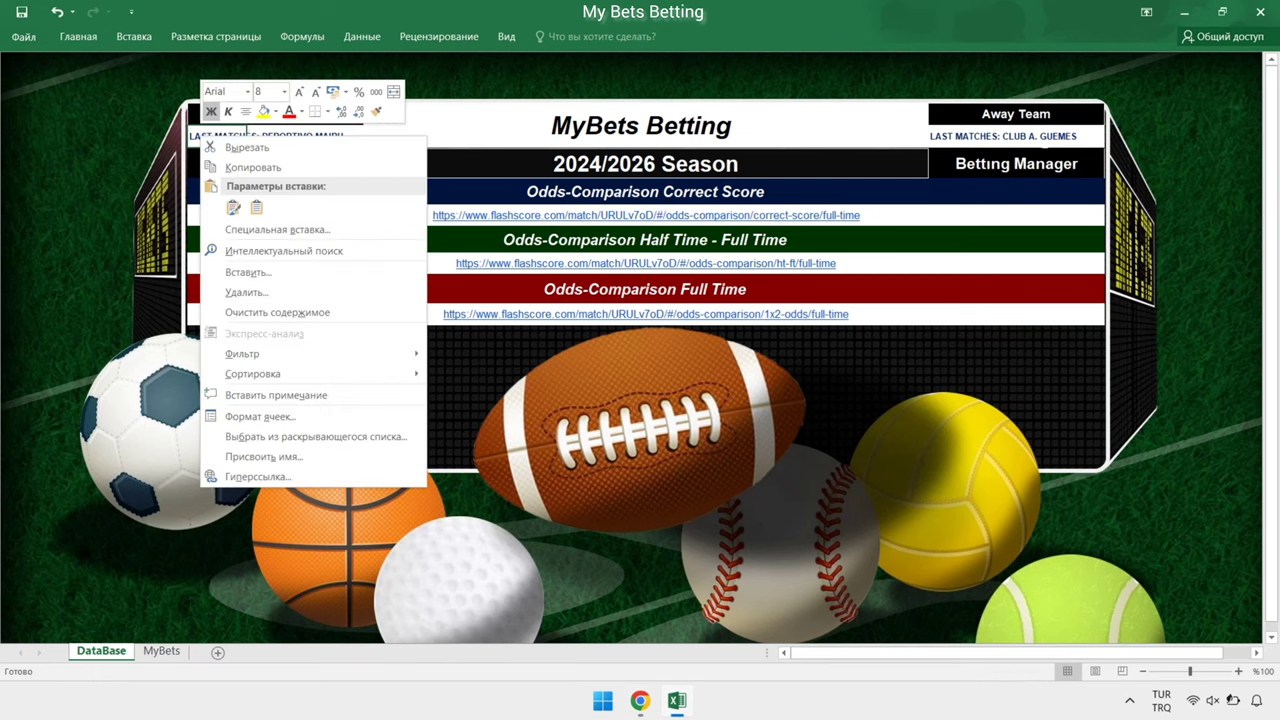
left_click(247, 132)
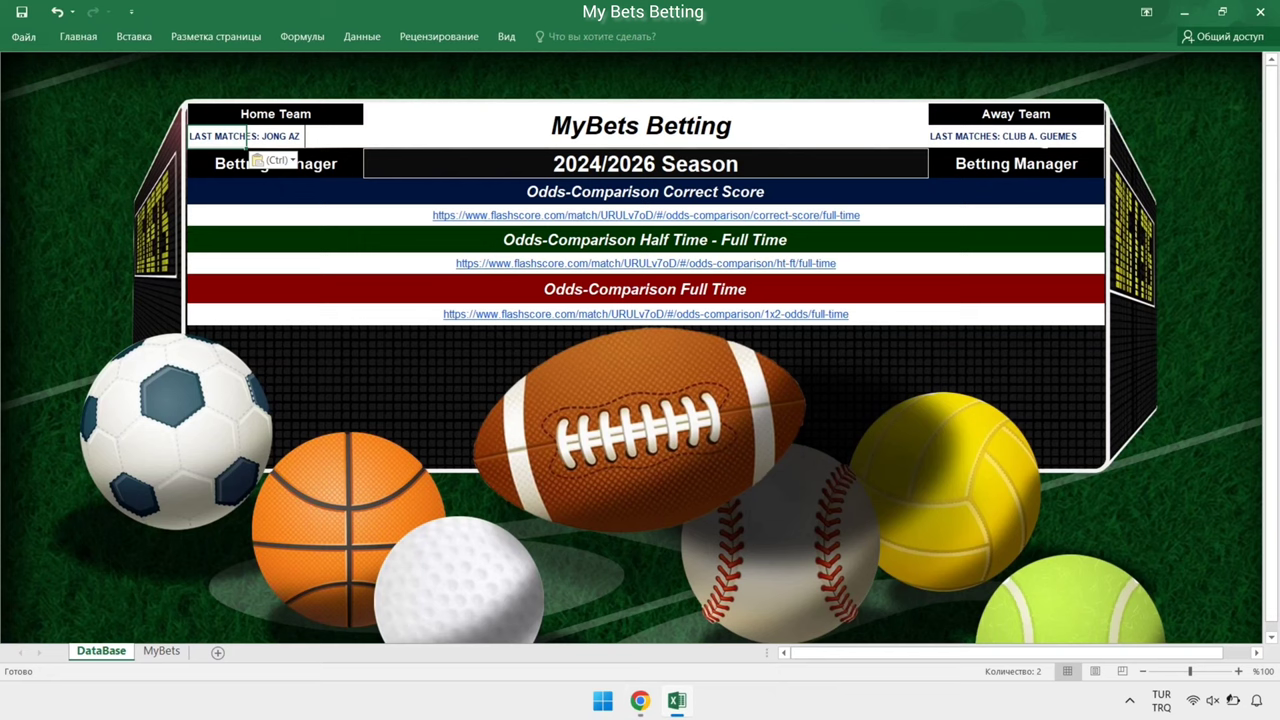
Copy the H2H 'Venlo - Away' match list and paste it into the workbook's away-team cell.
mouse_move(677, 700)
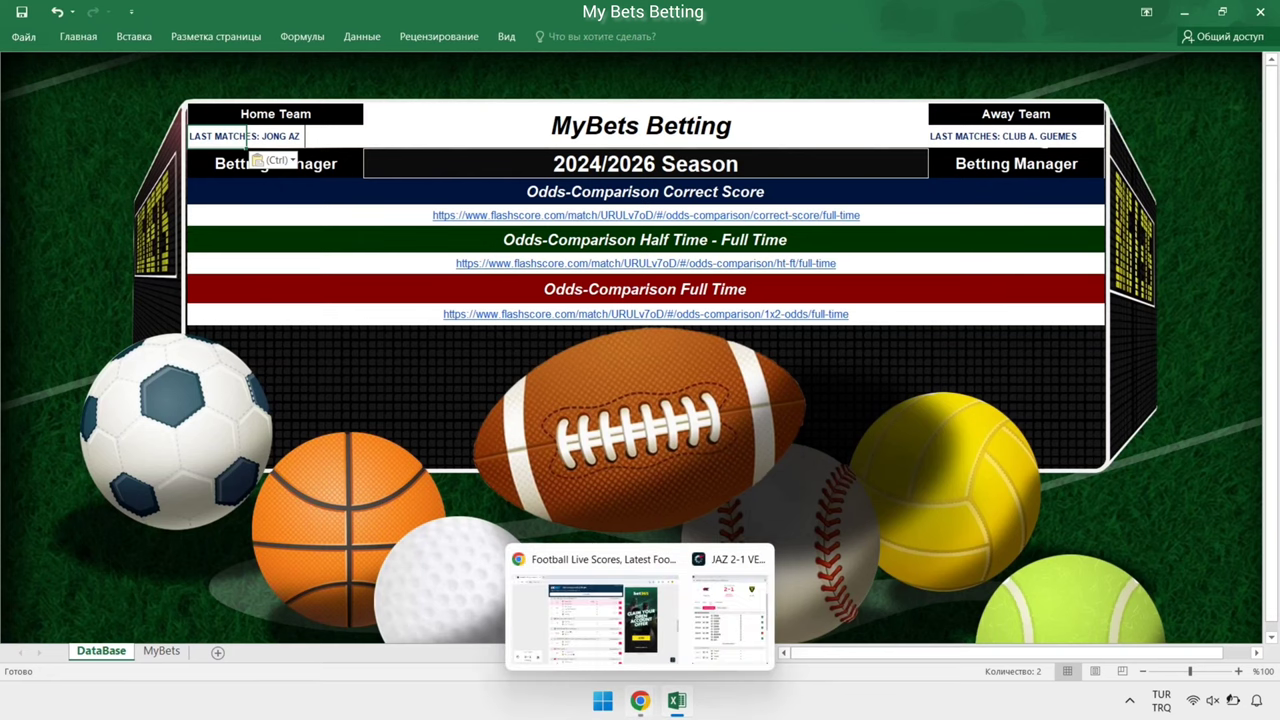
left_click(730, 610)
left_click(232, 249)
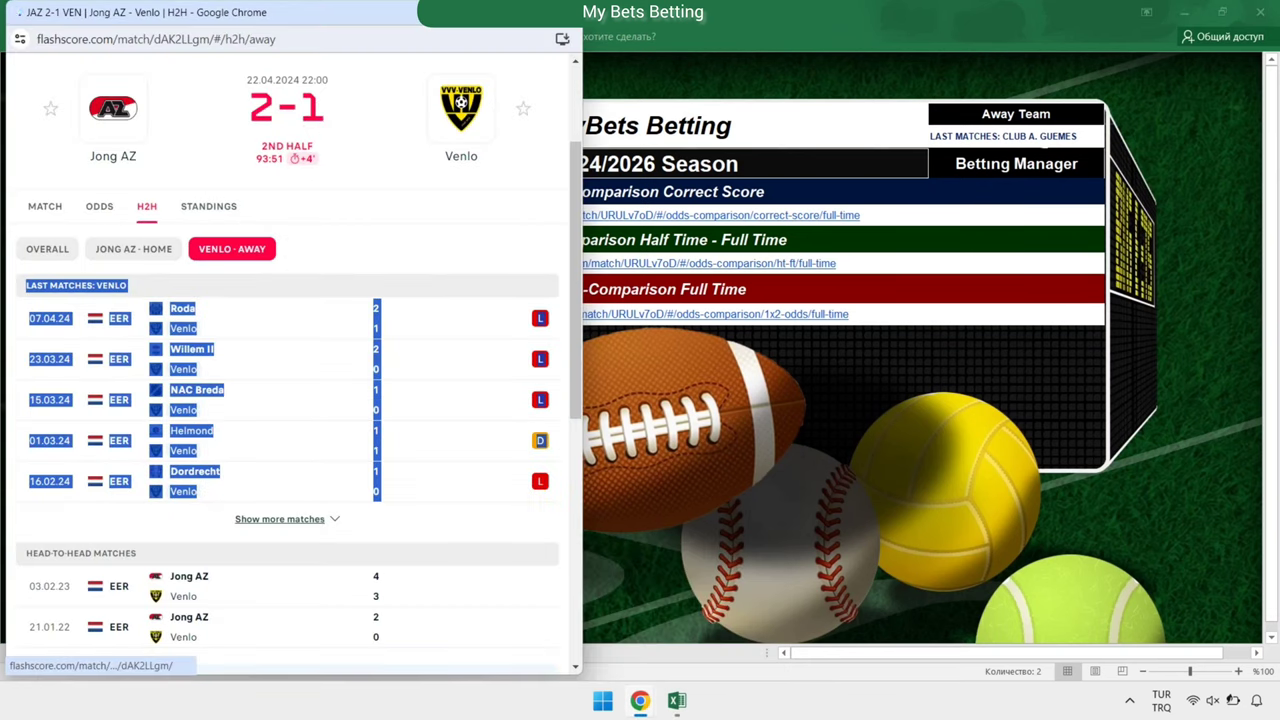
left_click_drag(26, 285, 380, 495)
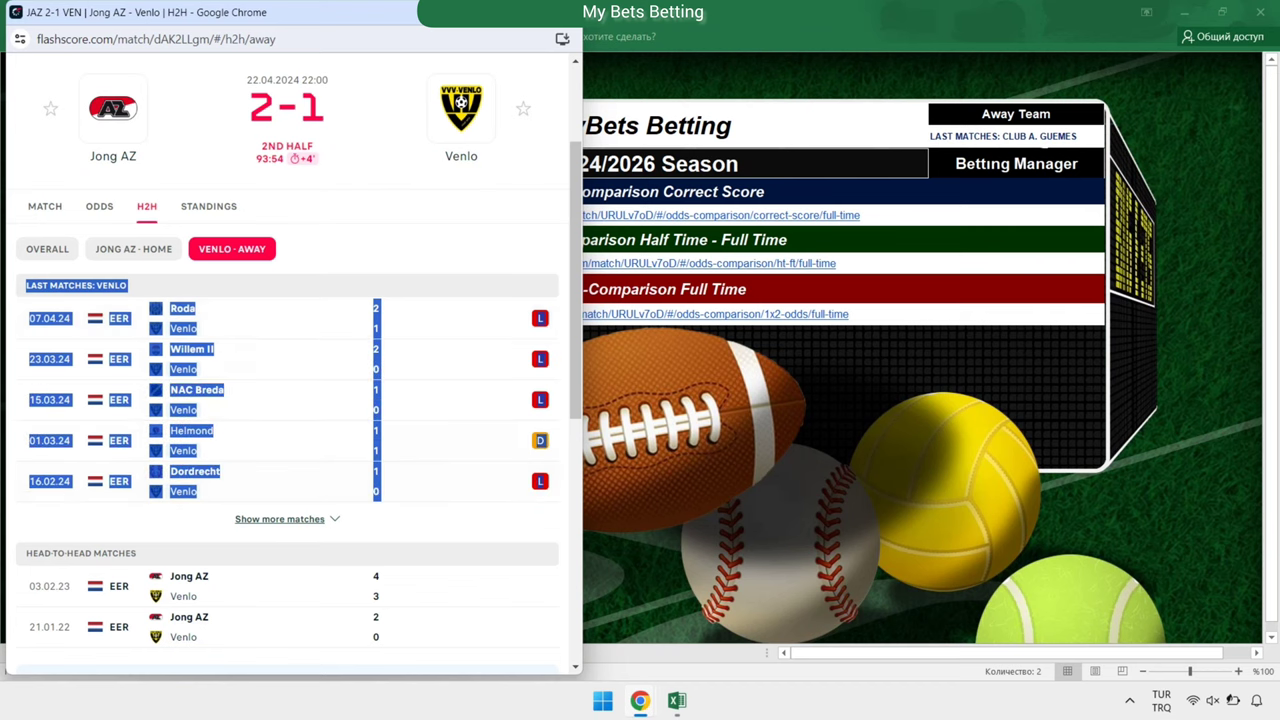
right_click(530, 482)
left_click(565, 499)
key("alt+Tab")
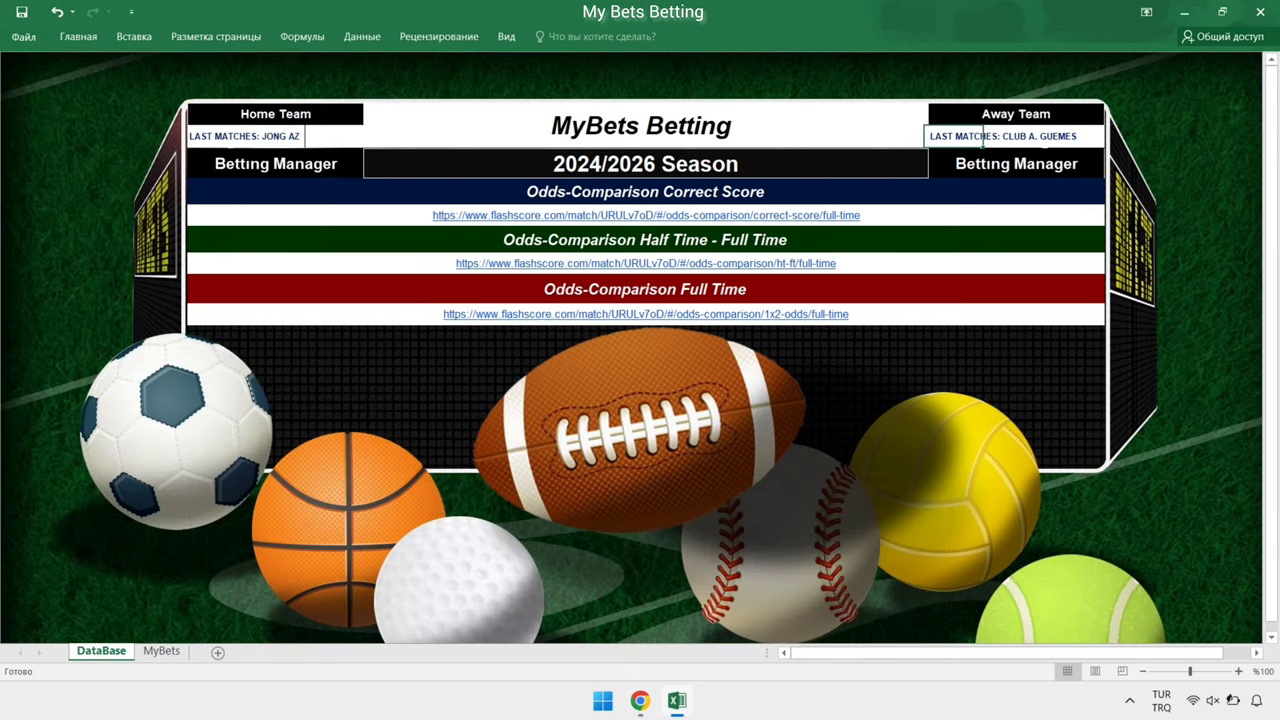
right_click(983, 136)
left_click(1004, 209)
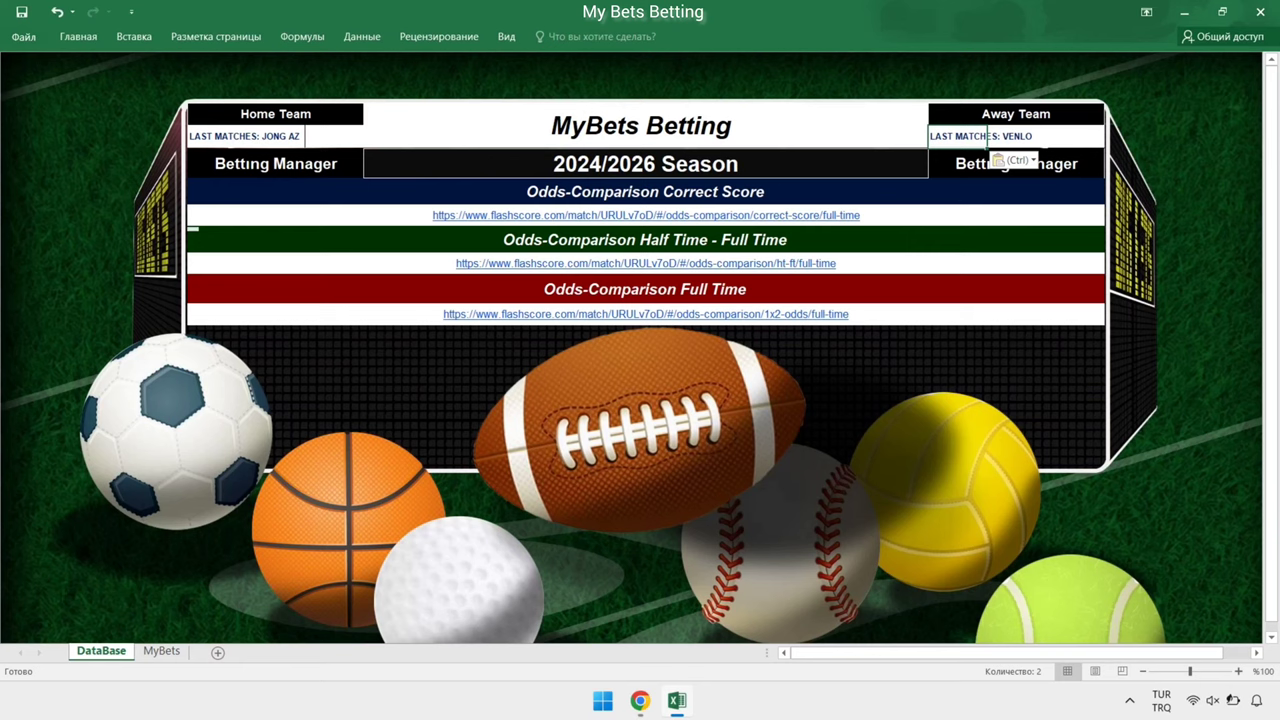
left_click(792, 464)
Replace the Full Time link cell with the Jong AZ vs Venlo 1x2 odds URL.
mouse_move(640, 700)
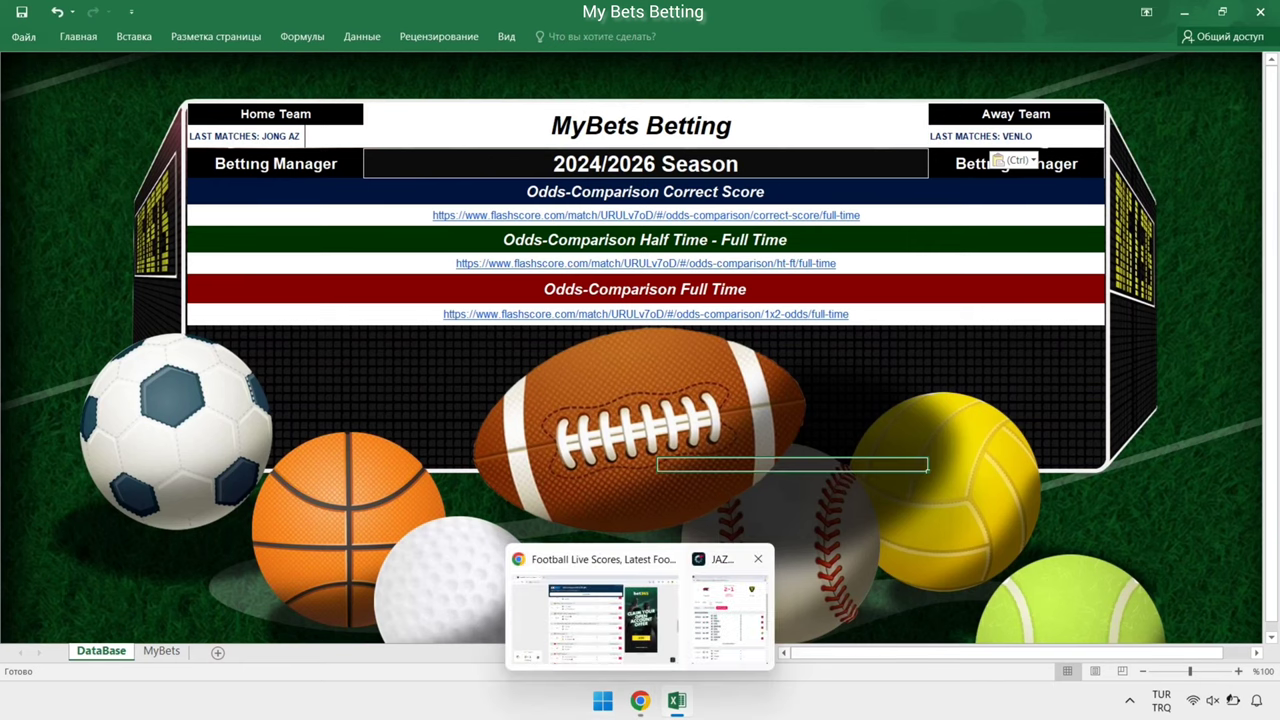
left_click(600, 610)
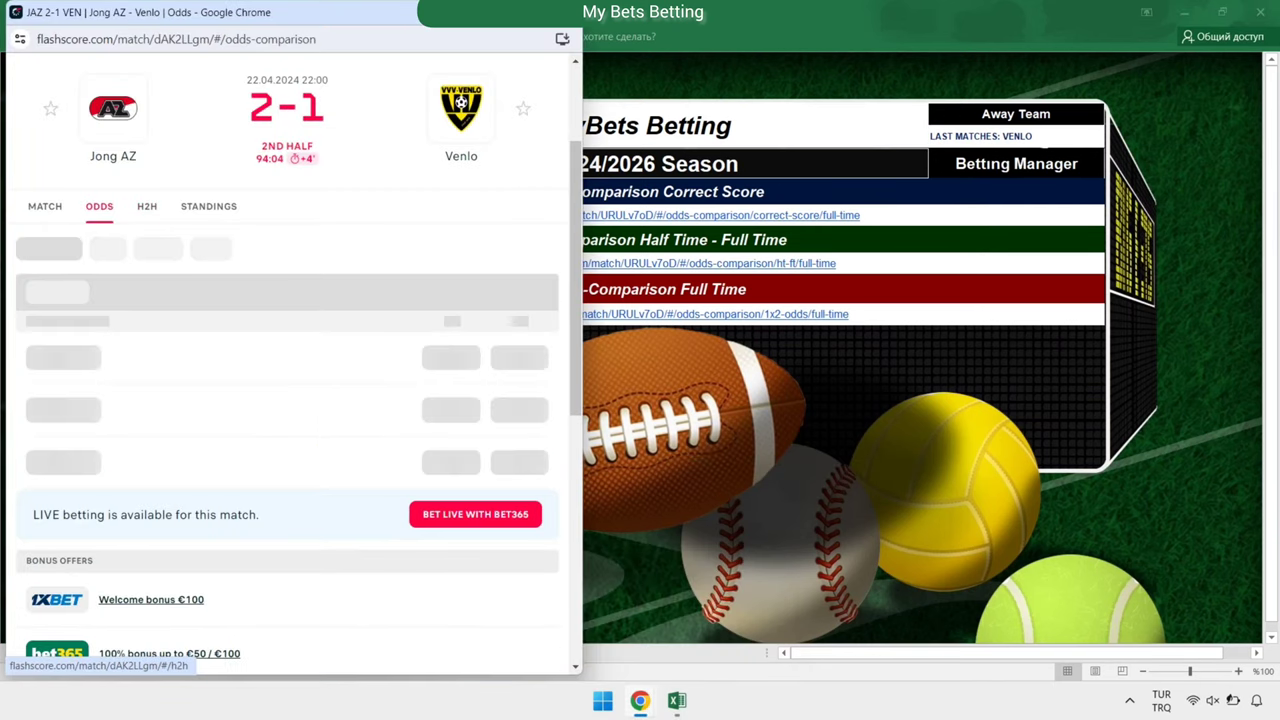
left_click(168, 39)
right_click(168, 39)
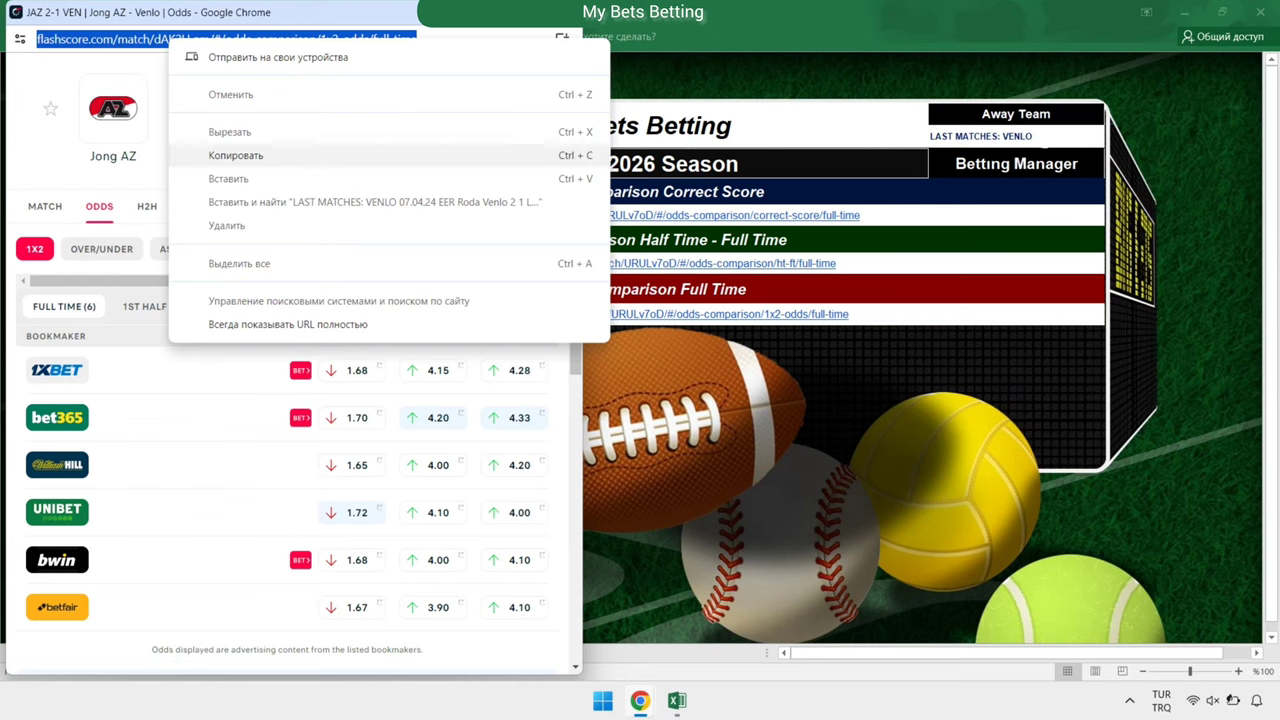
left_click(235, 155)
left_click(878, 314)
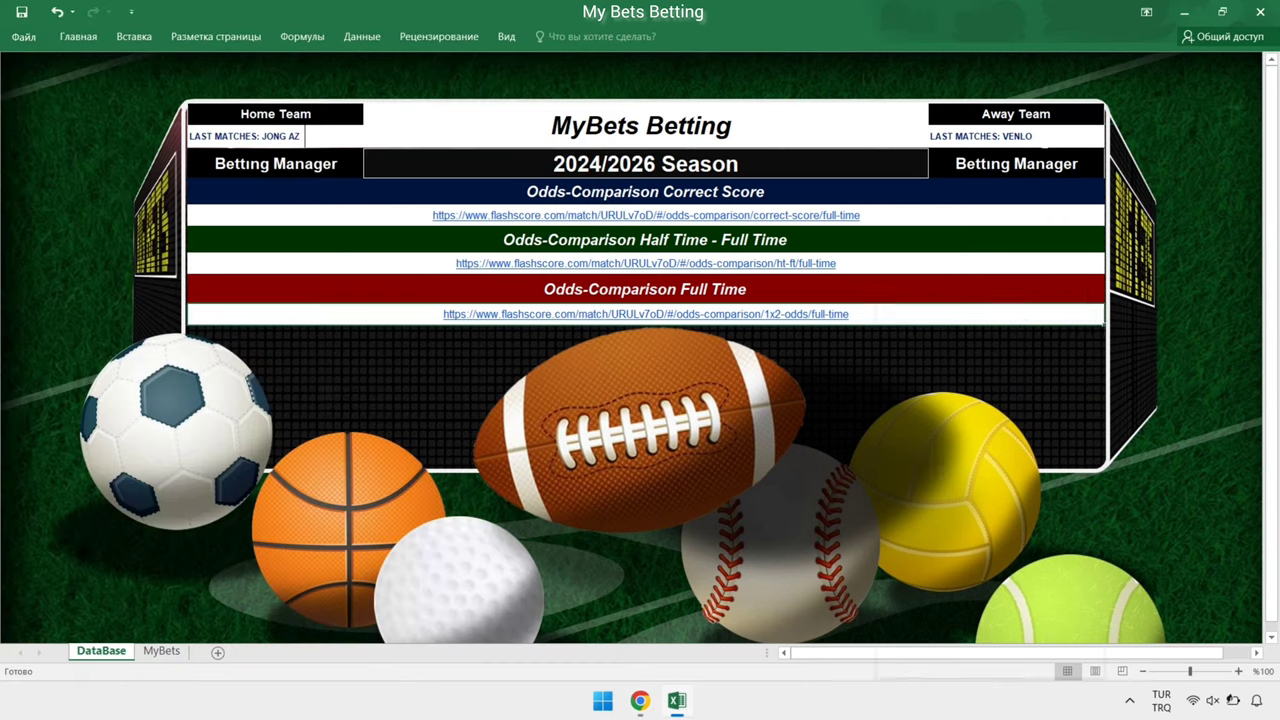
right_click(878, 314)
left_click(930, 462)
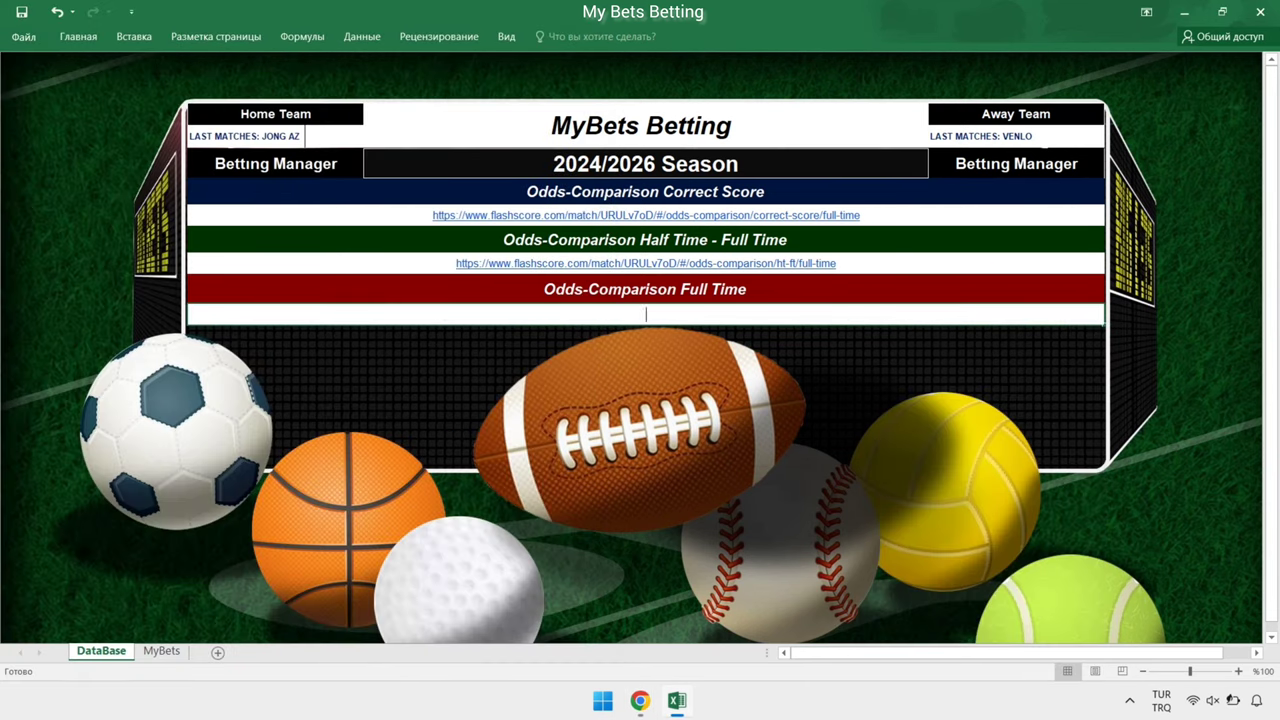
right_click(646, 314)
left_click(697, 389)
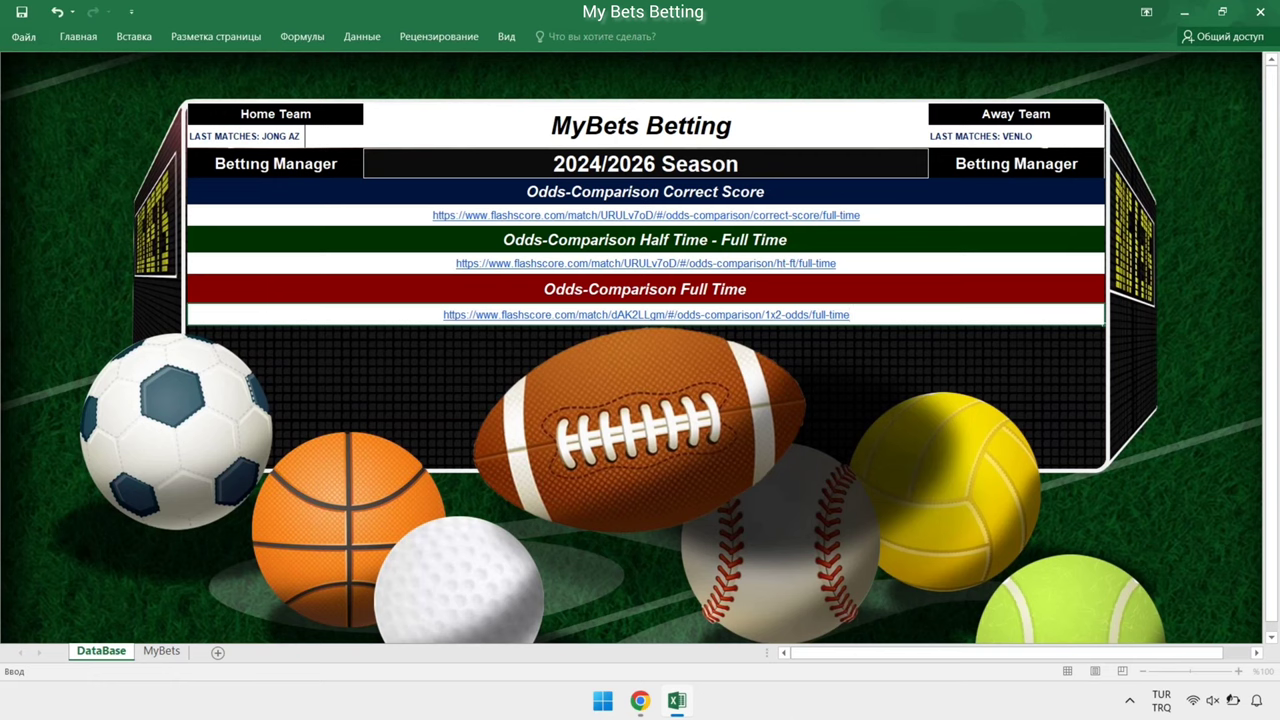
Replace the Correct Score link cell with the Jong AZ vs Venlo correct-score odds URL.
mouse_move(640, 700)
left_click(735, 610)
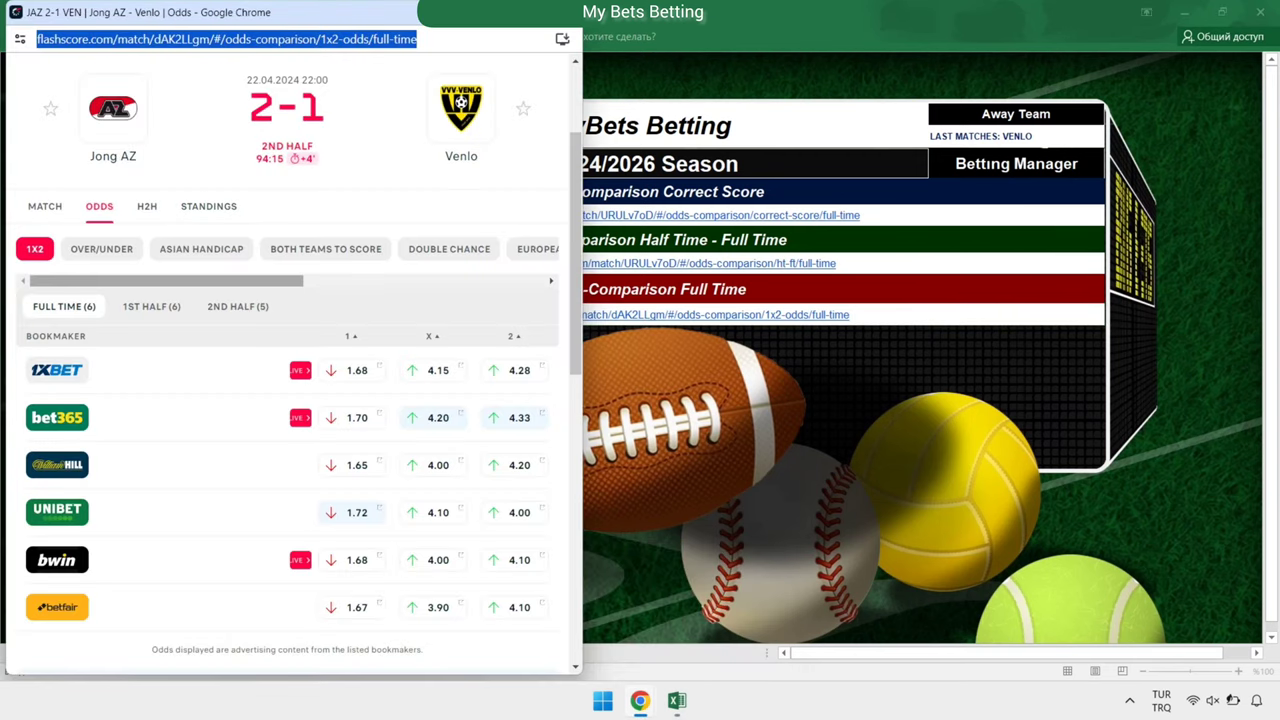
scroll(413, 249, "right", 3)
left_click(512, 249)
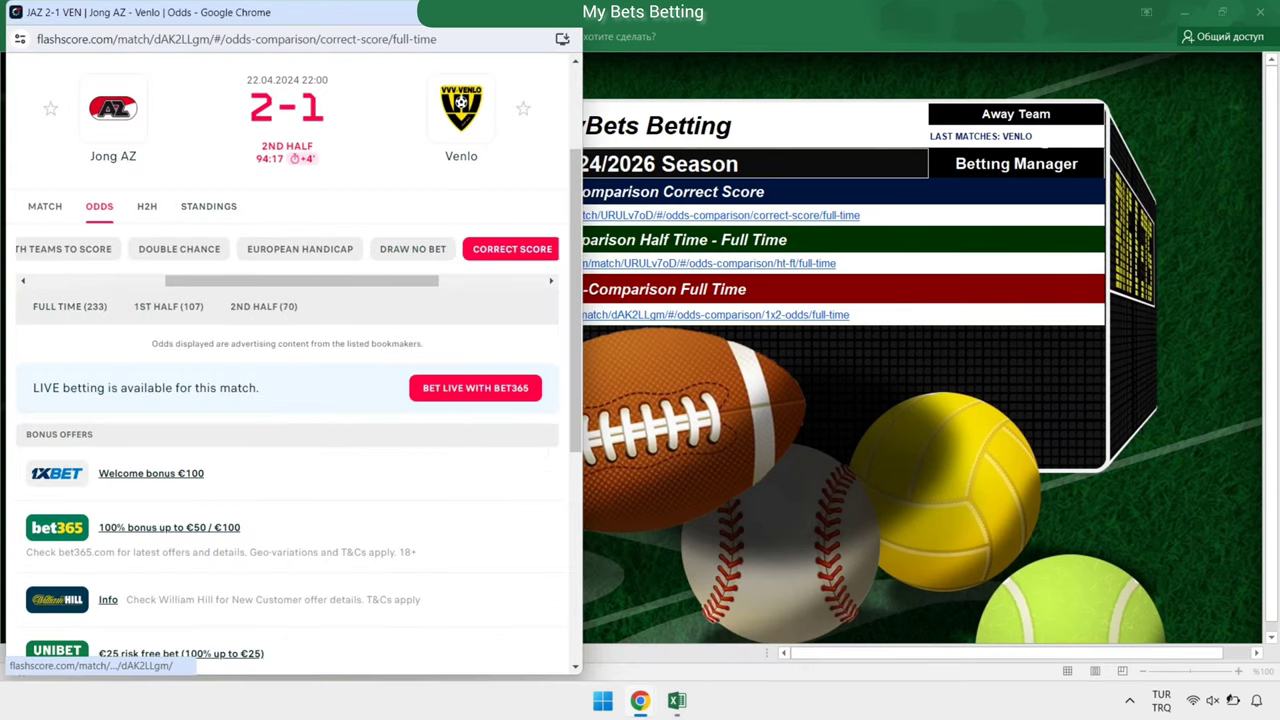
right_click(368, 40)
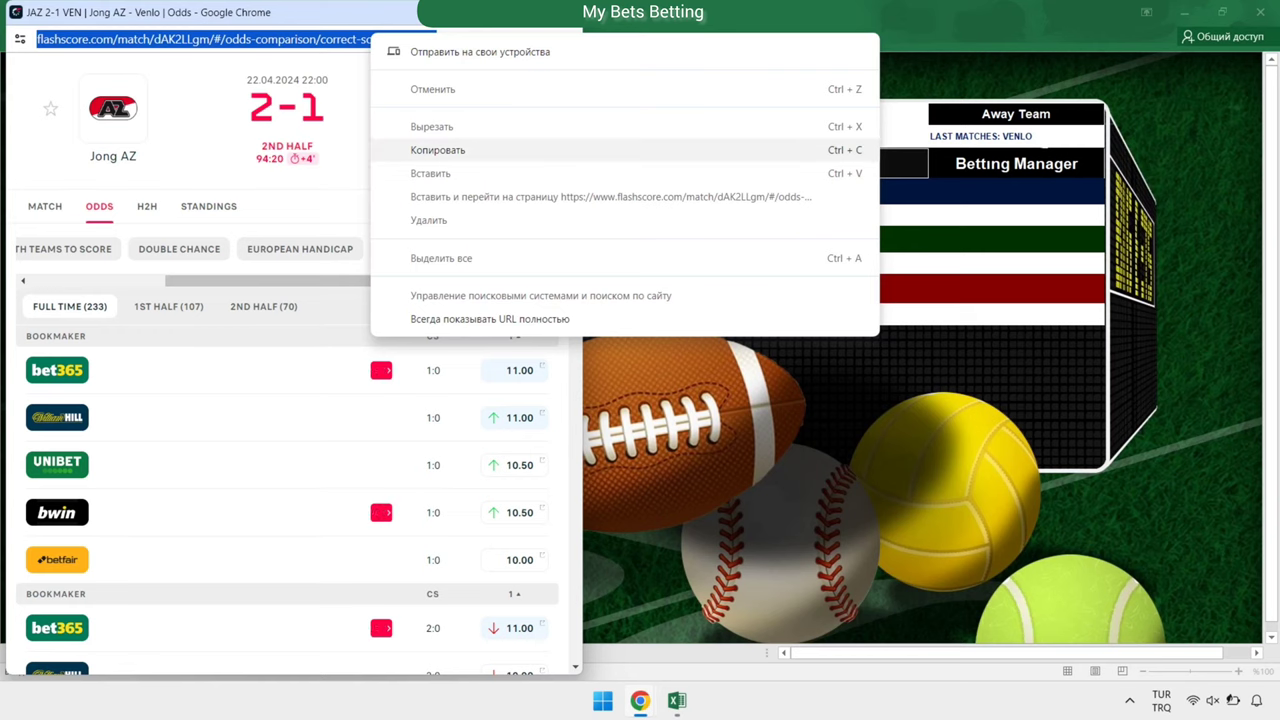
left_click(437, 150)
key("alt+Tab")
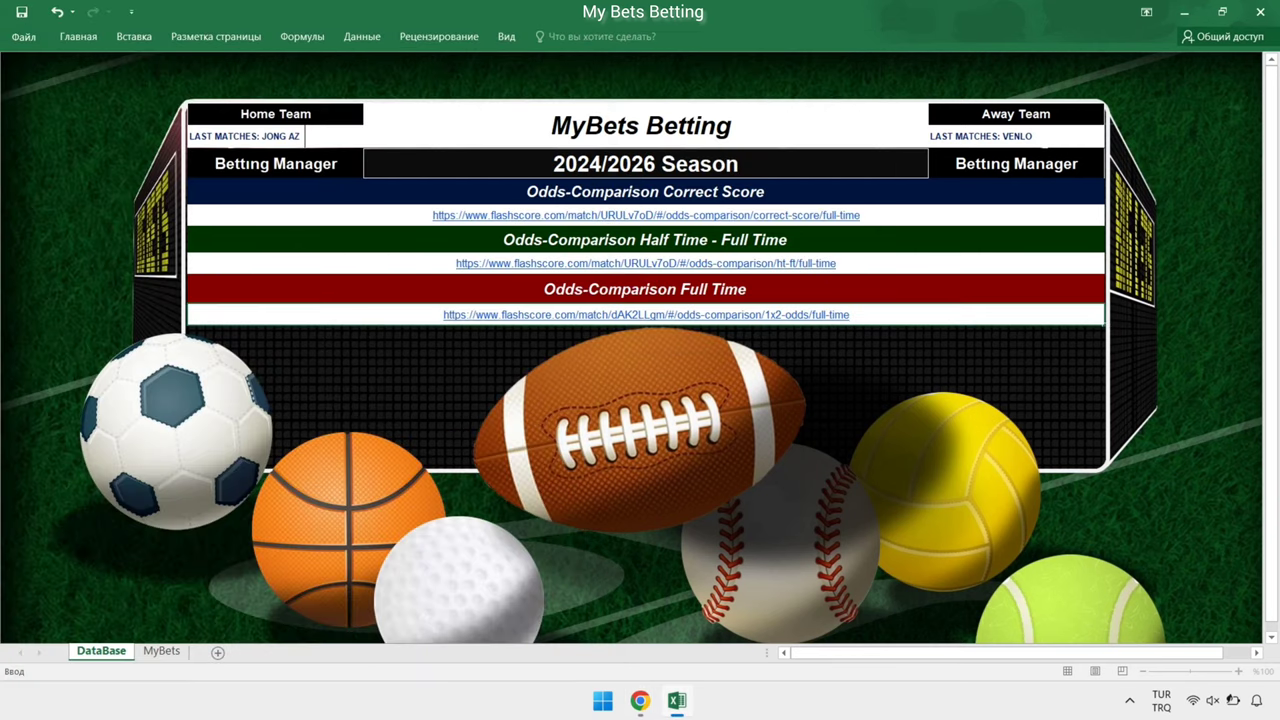
right_click(884, 214)
left_click(960, 389)
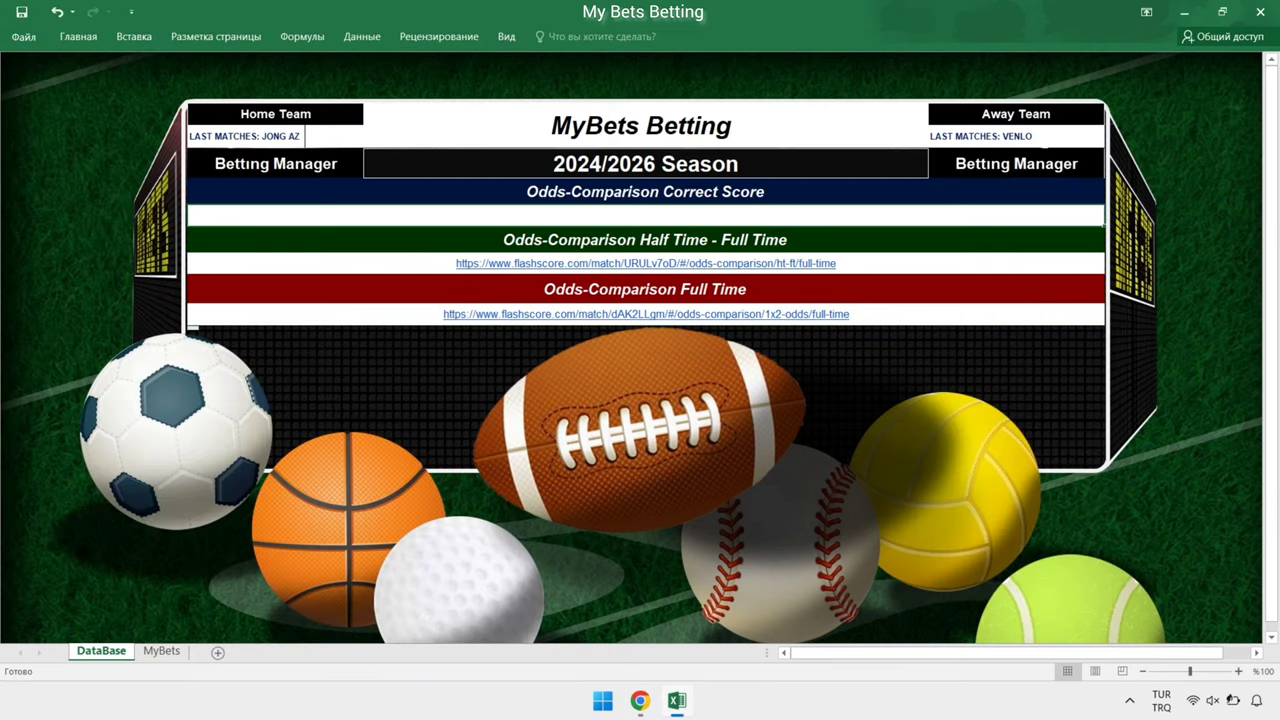
right_click(700, 212)
left_click(734, 286)
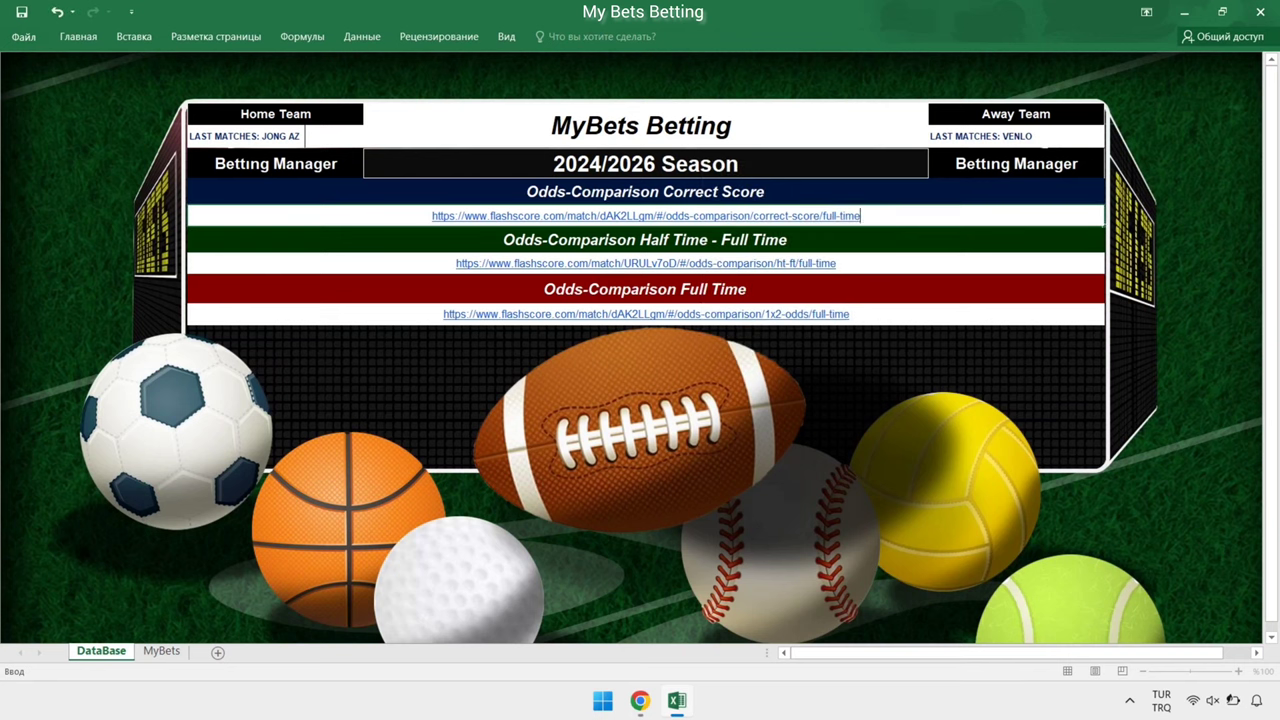
Replace the Half Time - Full Time link with the match dAK2LLgm HT/FT odds URL.
mouse_move(677, 700)
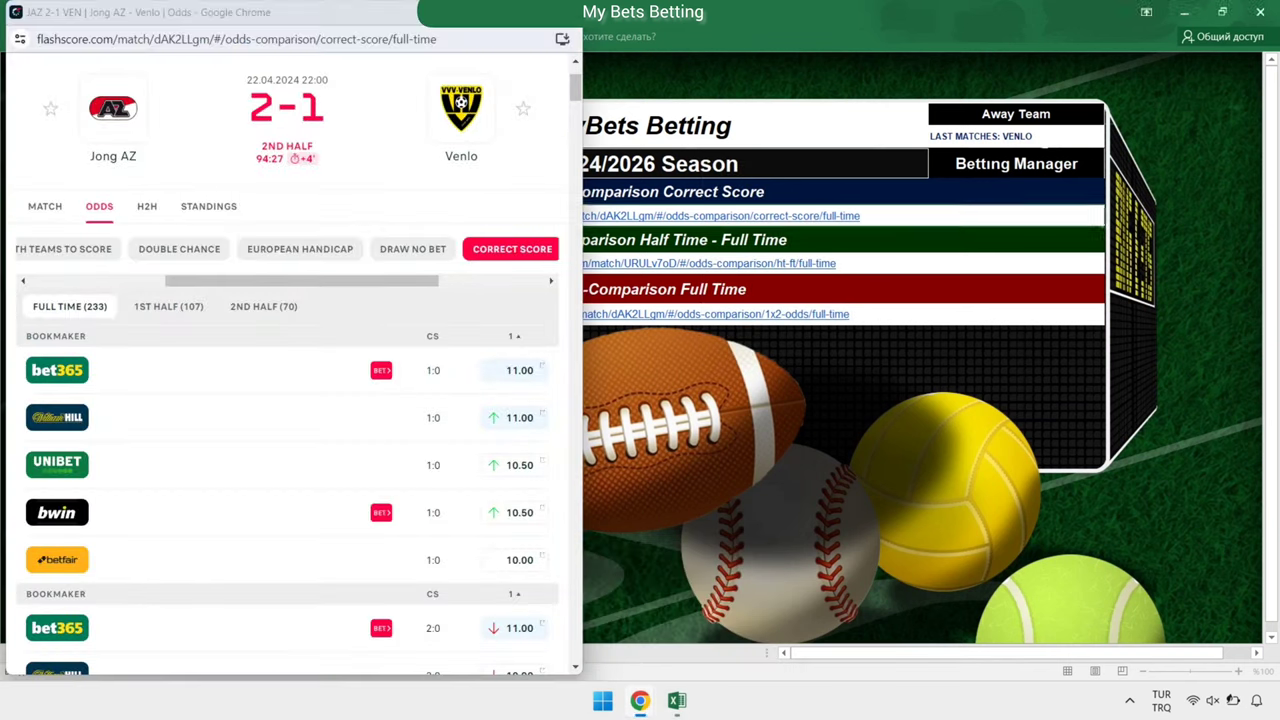
left_click(737, 600)
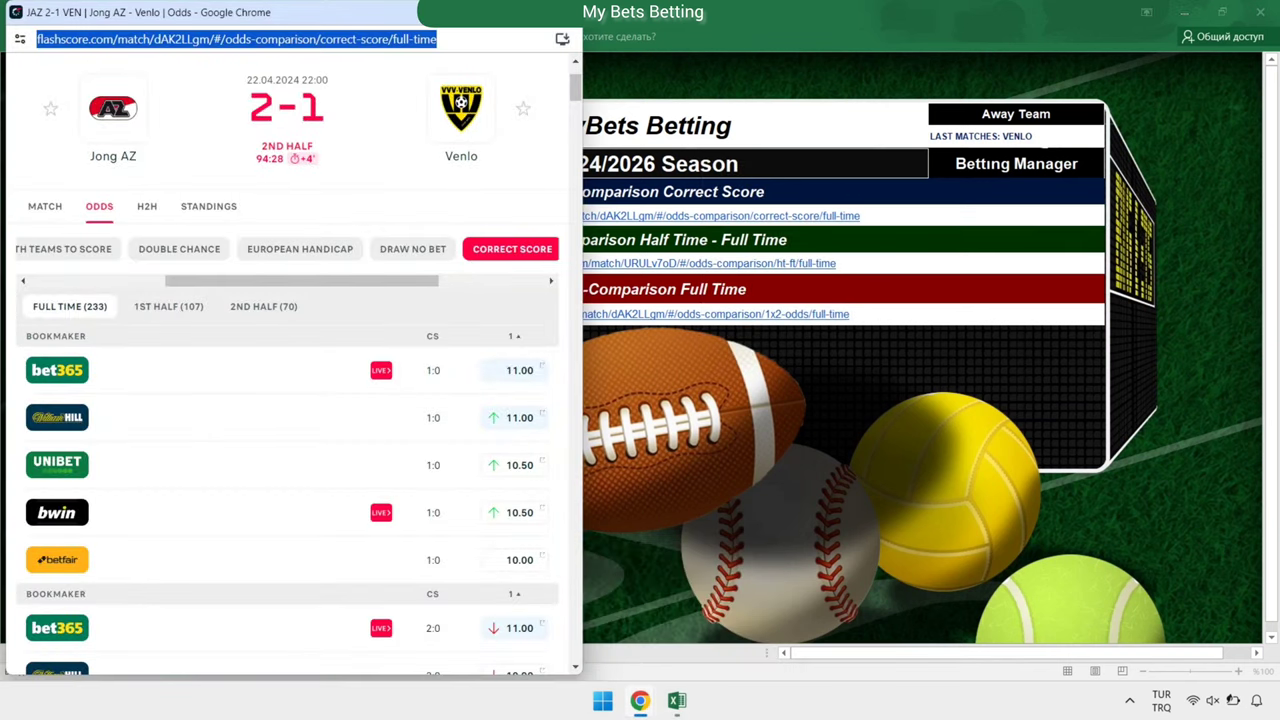
left_click(432, 249)
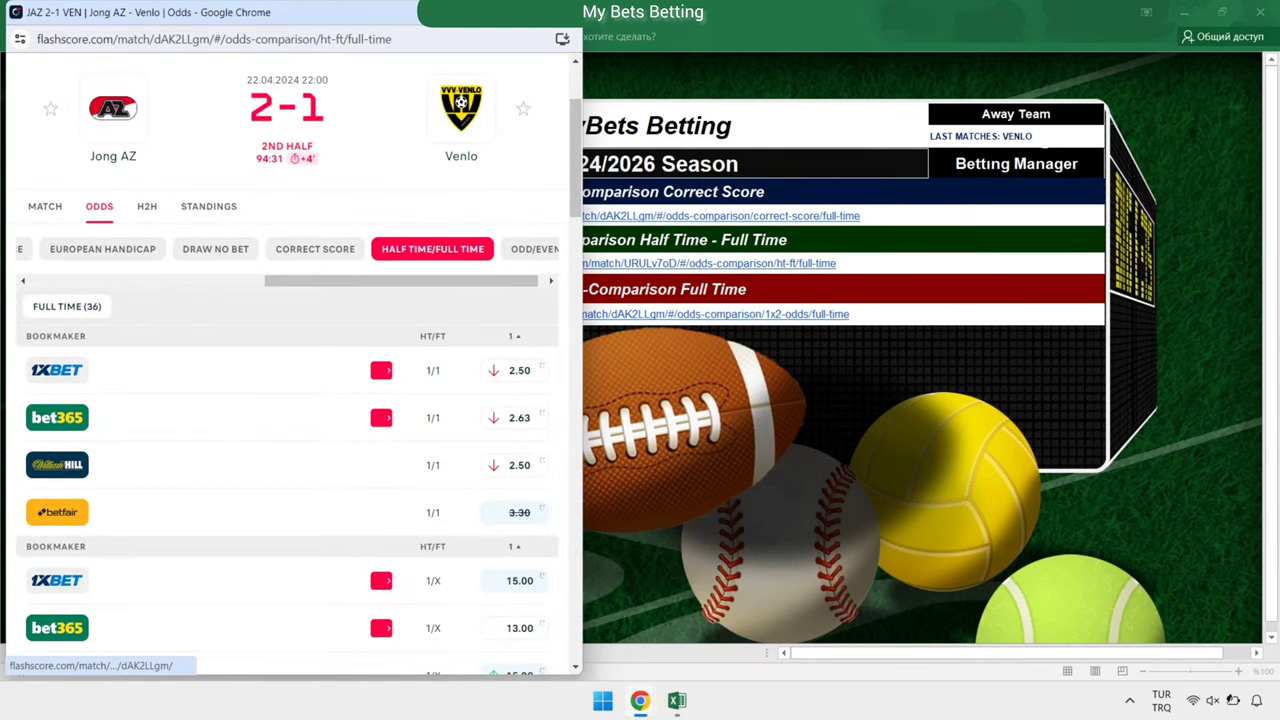
right_click(369, 39)
left_click(440, 156)
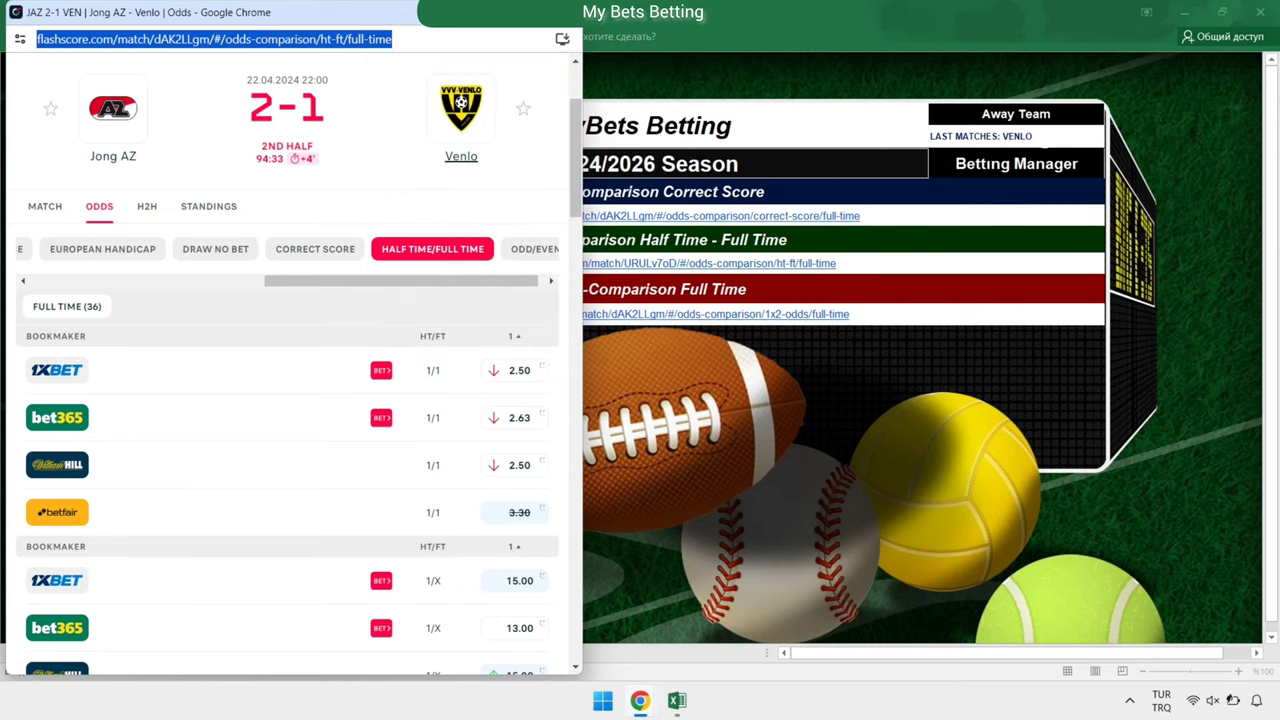
key("alt+Tab")
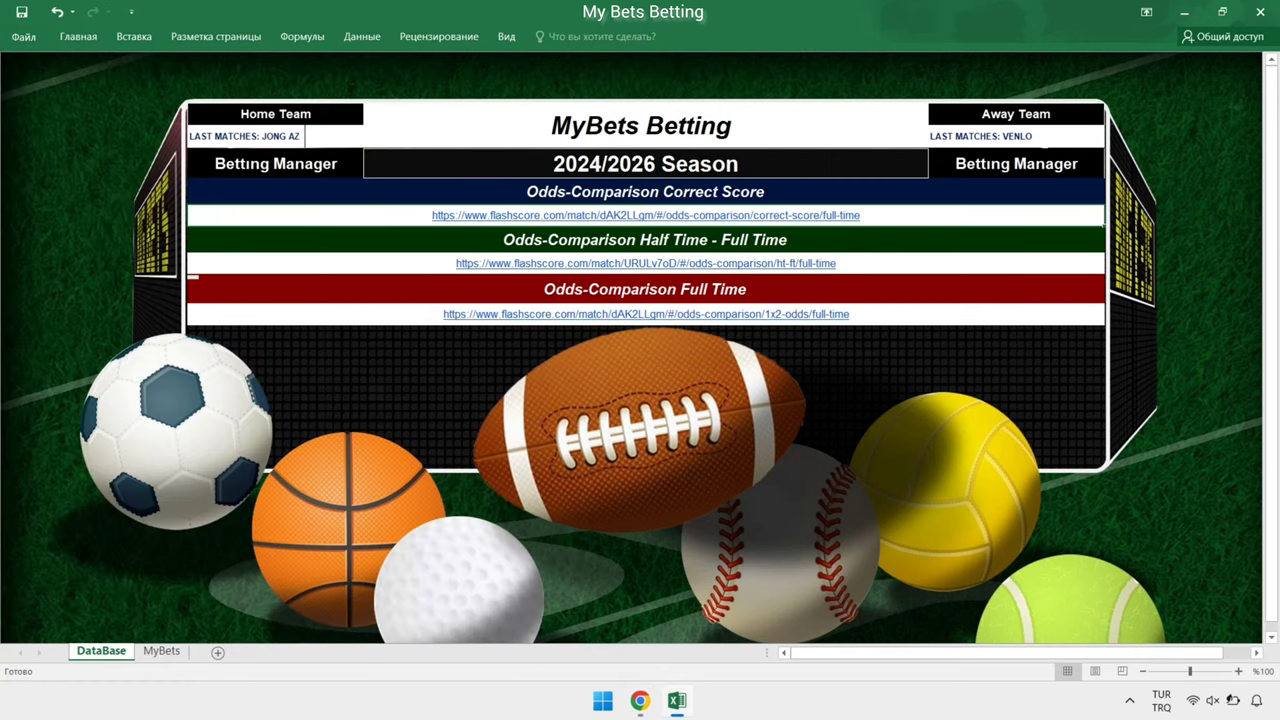
left_click(880, 262)
right_click(880, 262)
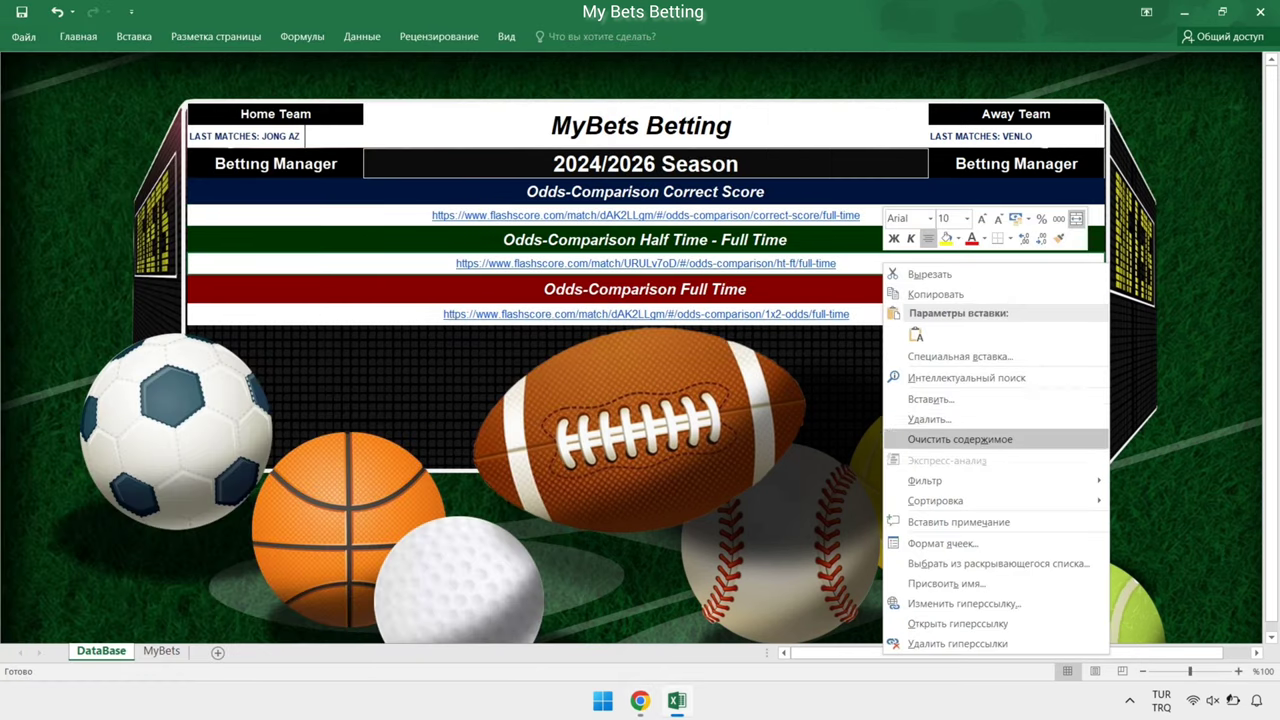
left_click(960, 439)
right_click(722, 263)
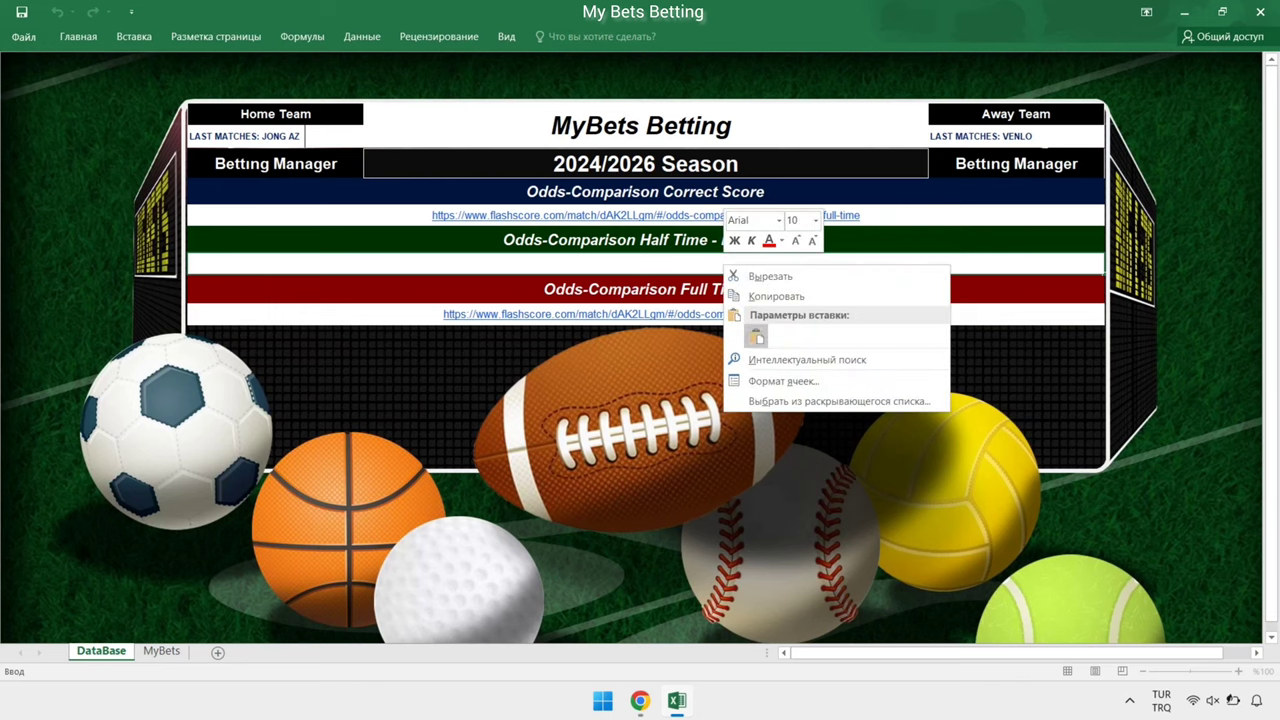
left_click(756, 335)
key("Return")
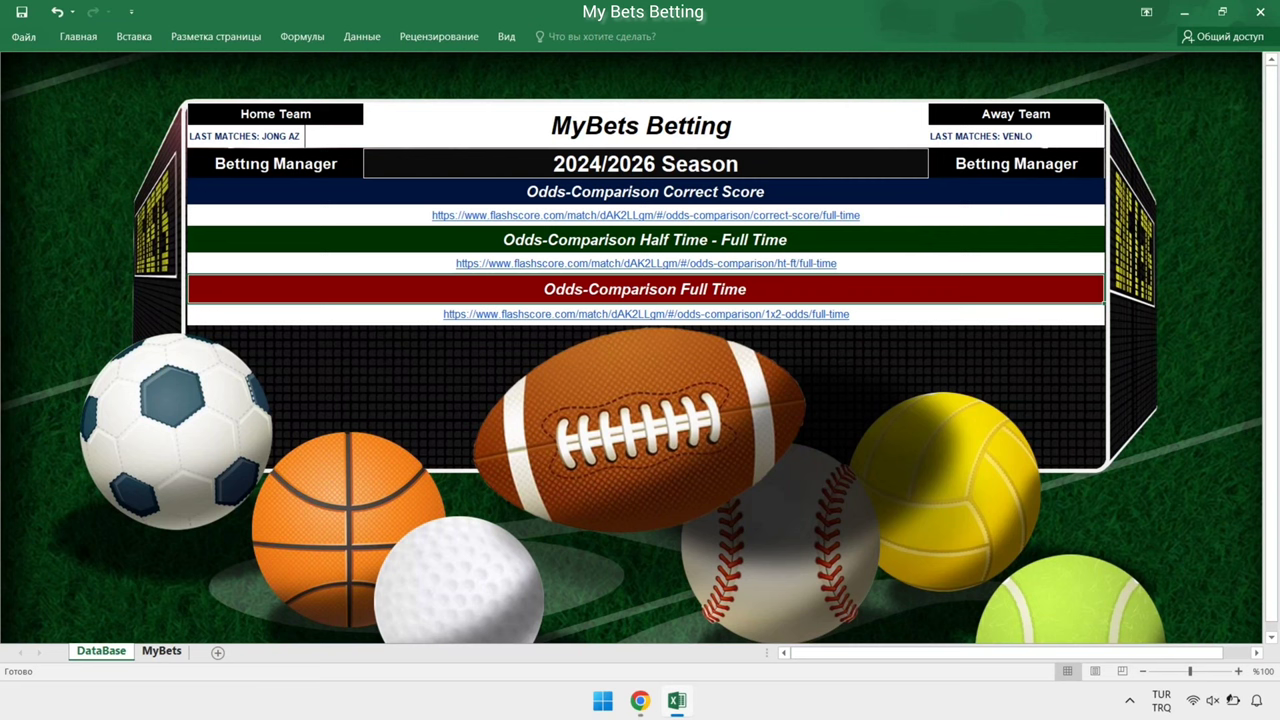
key("ctrl+Page_Down")
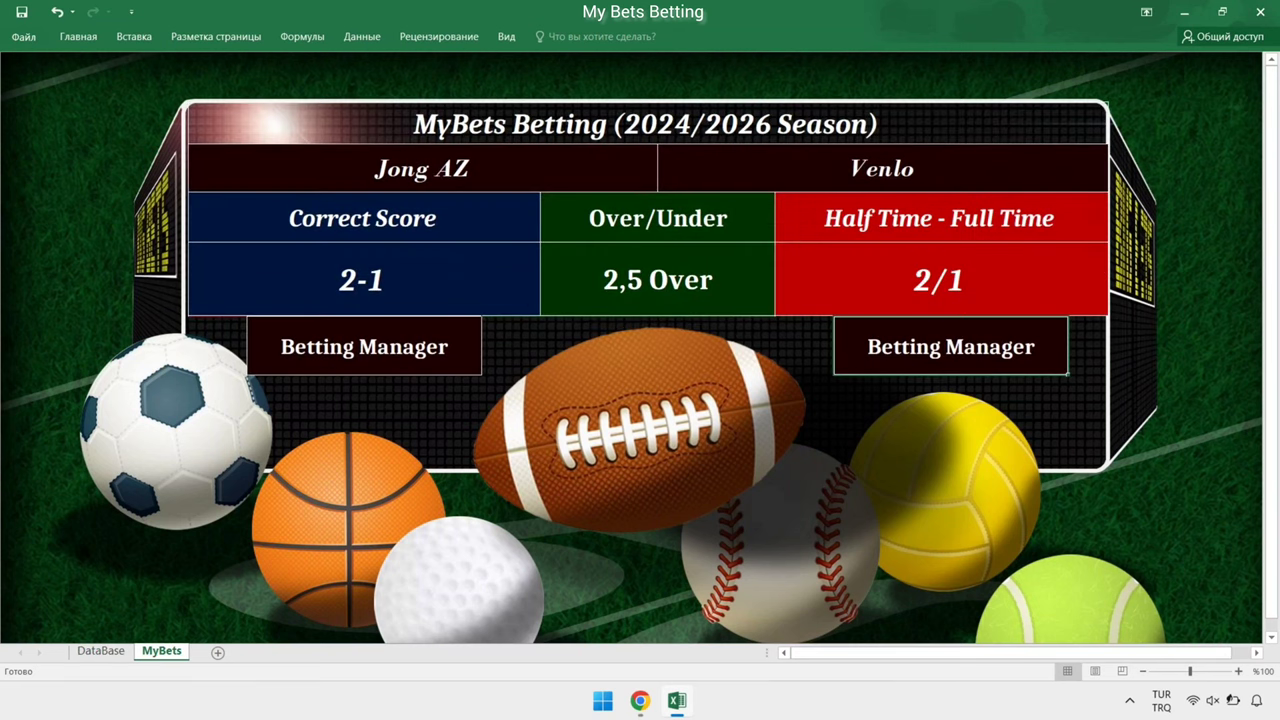
left_click(640, 700)
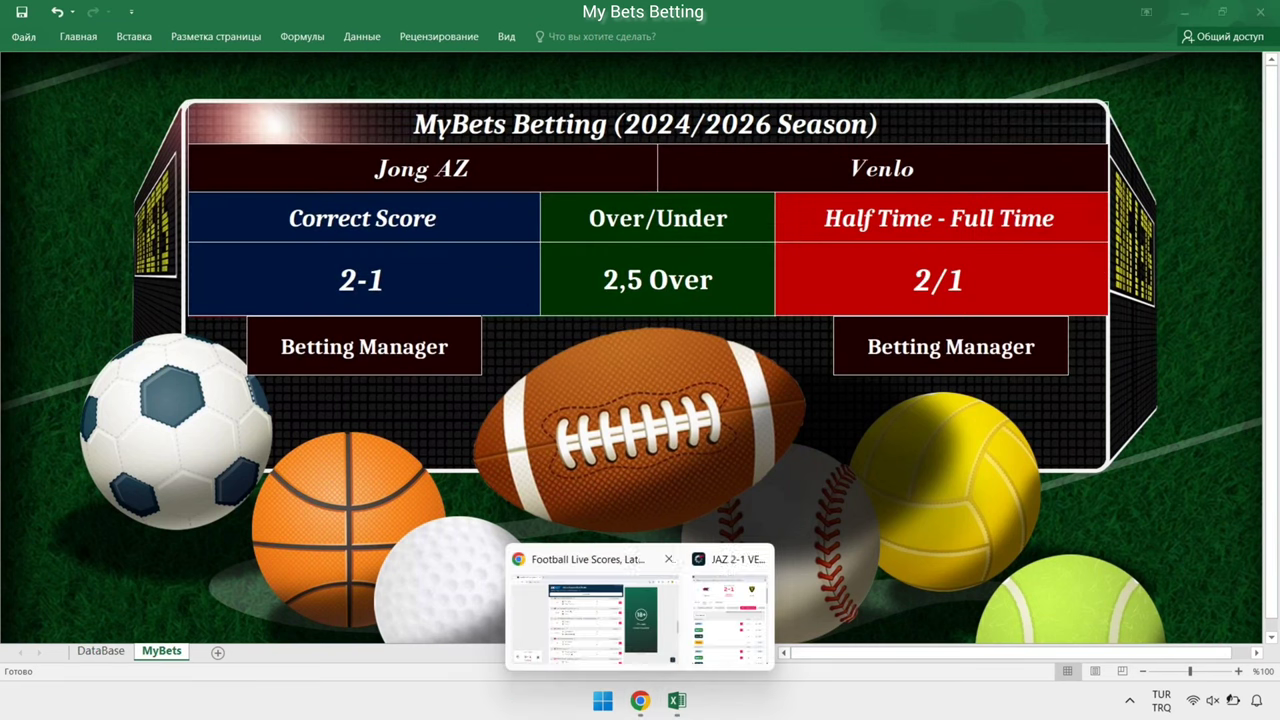
left_click(728, 612)
left_click(44, 206)
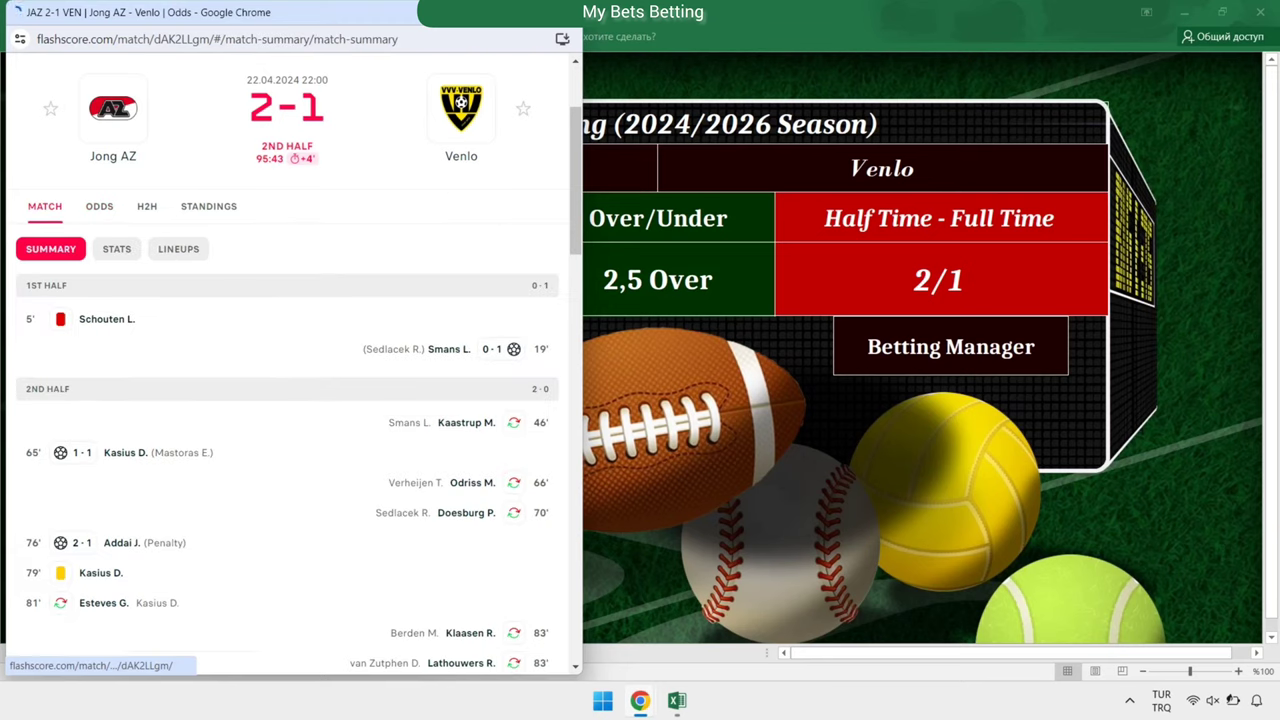
left_click_drag(250, 12, 300, 362)
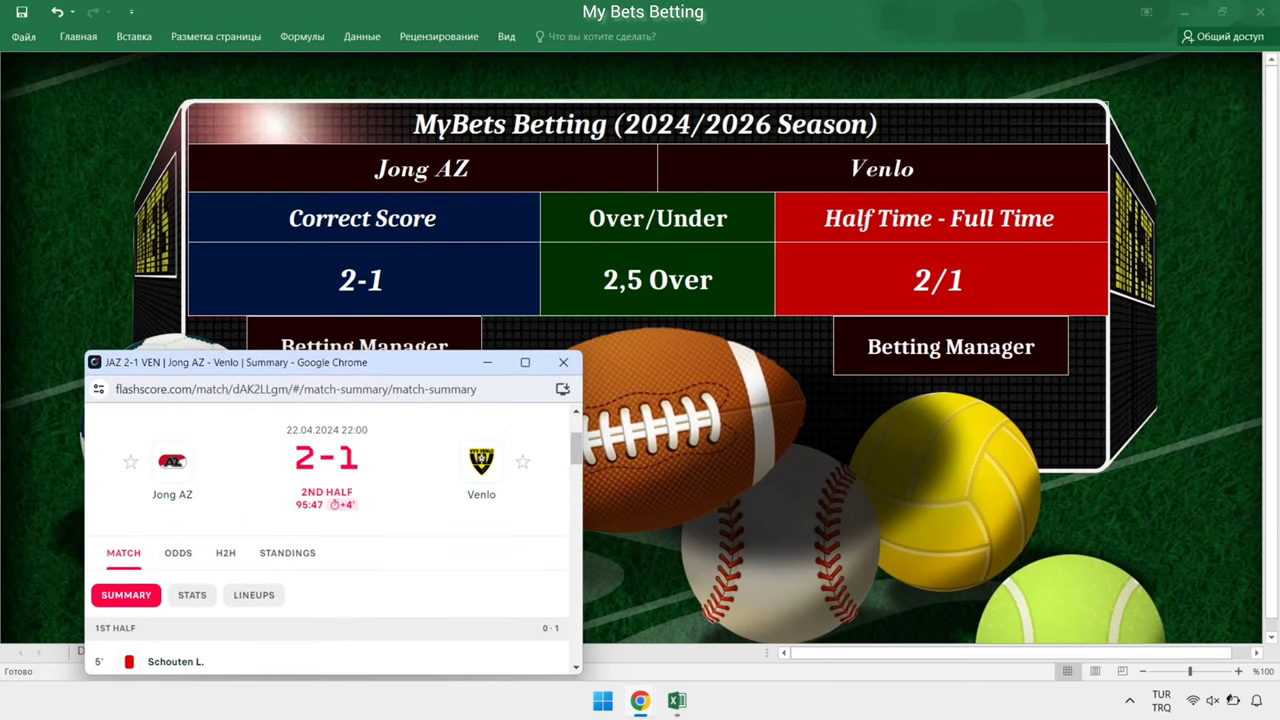
left_click_drag(311, 362, 622, 332)
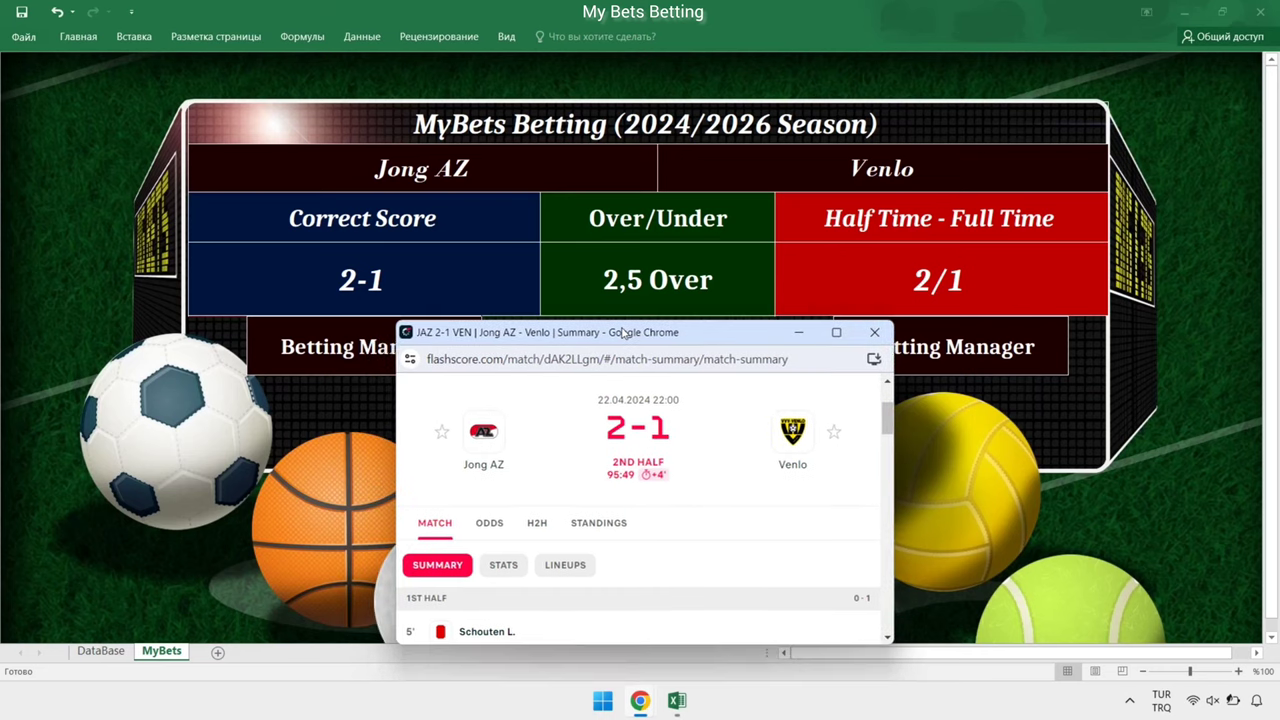
scroll(640, 510, "down", 5)
scroll(640, 510, "down", 5)
scroll(640, 510, "down", 3)
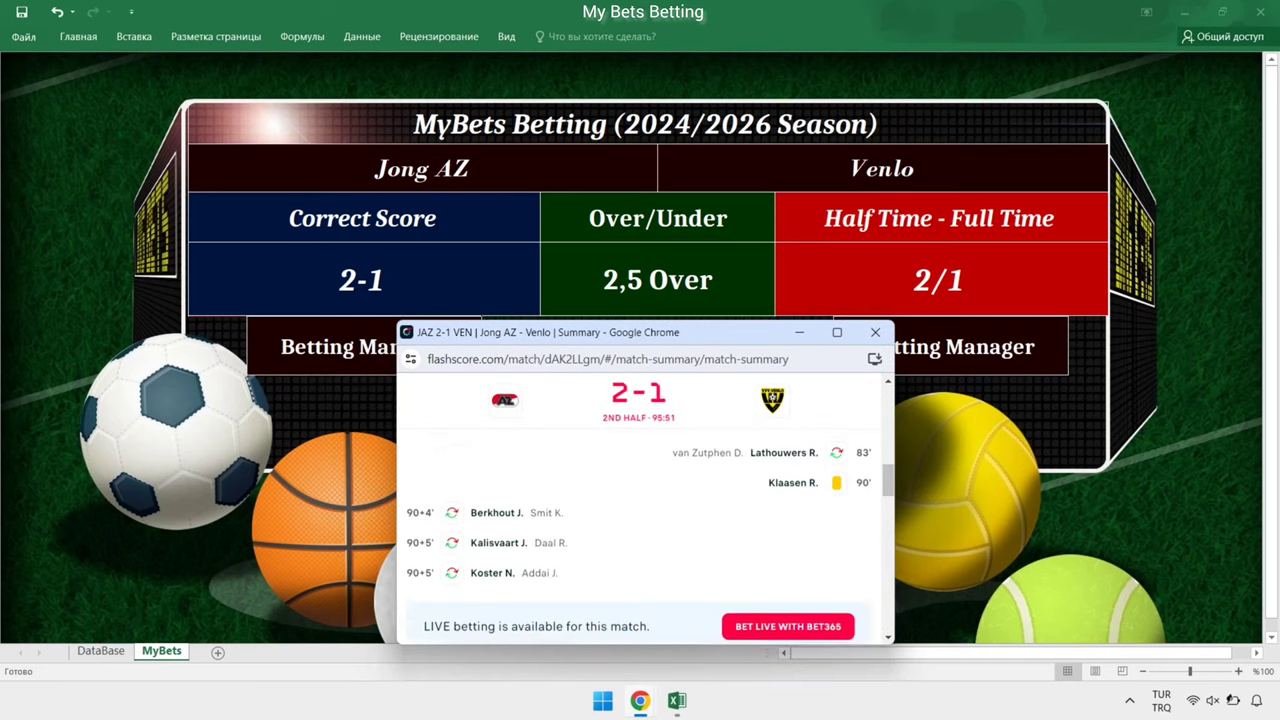
scroll(645, 510, "up", 5)
scroll(645, 510, "up", 5)
scroll(645, 510, "up", 5)
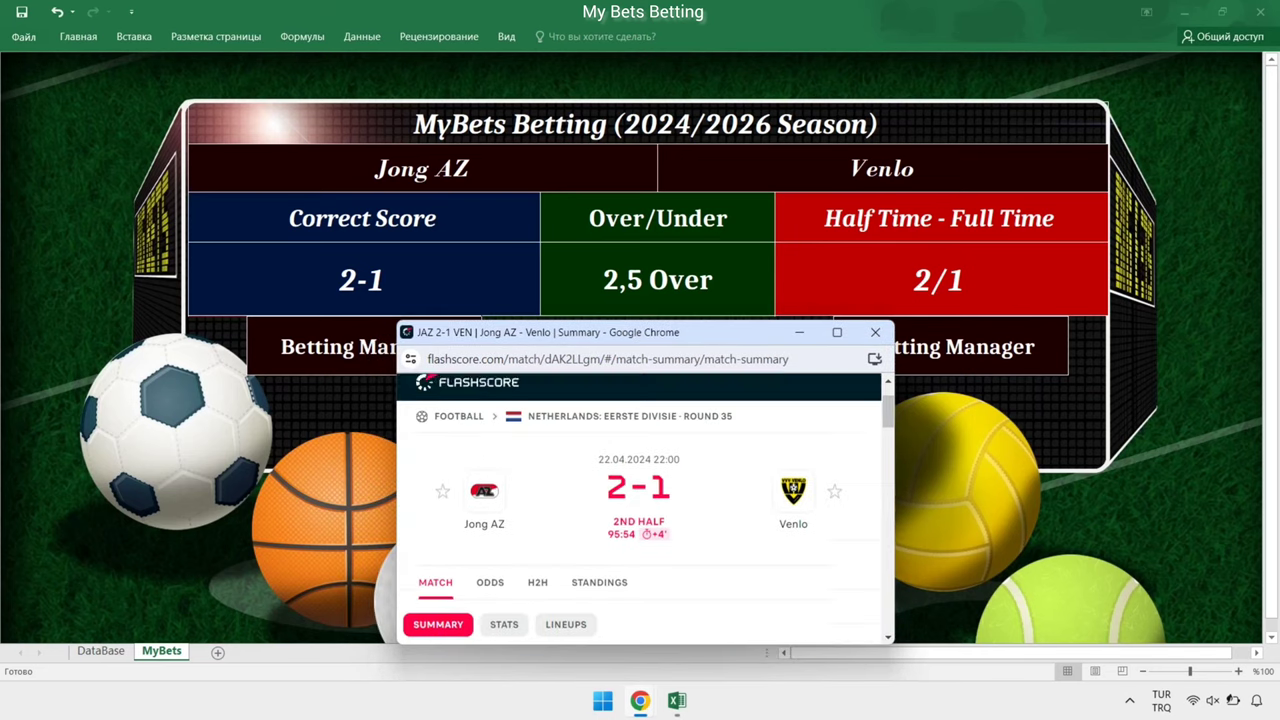
scroll(645, 510, "down", 1)
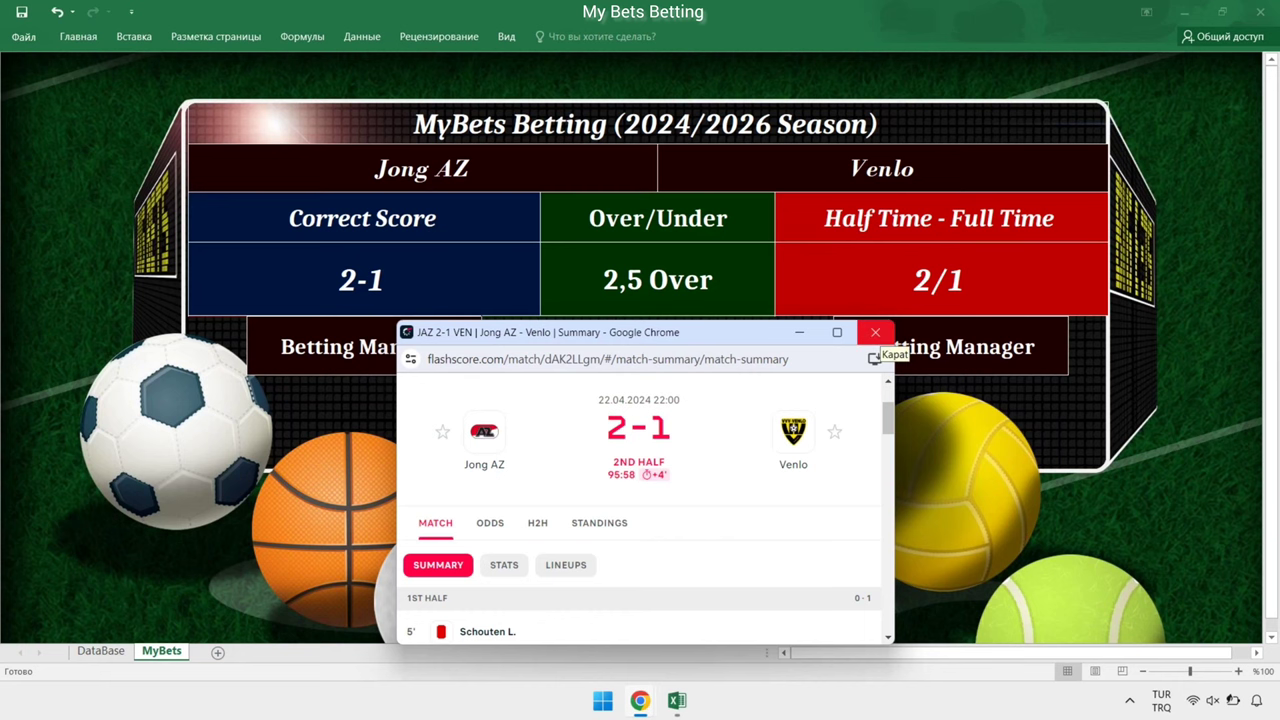
left_click(875, 332)
Return to Flashscore's live football page and scroll through the match list looking for Thun vs Sion.
left_click(875, 340)
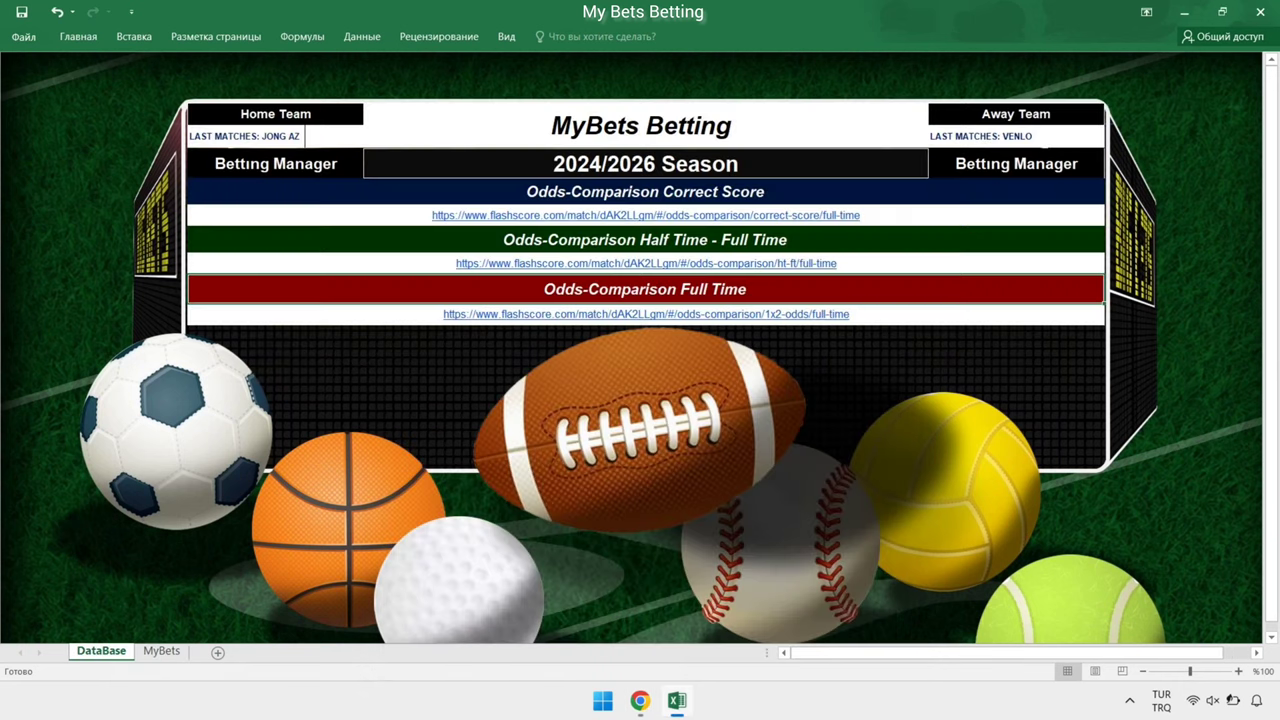
left_click(640, 700)
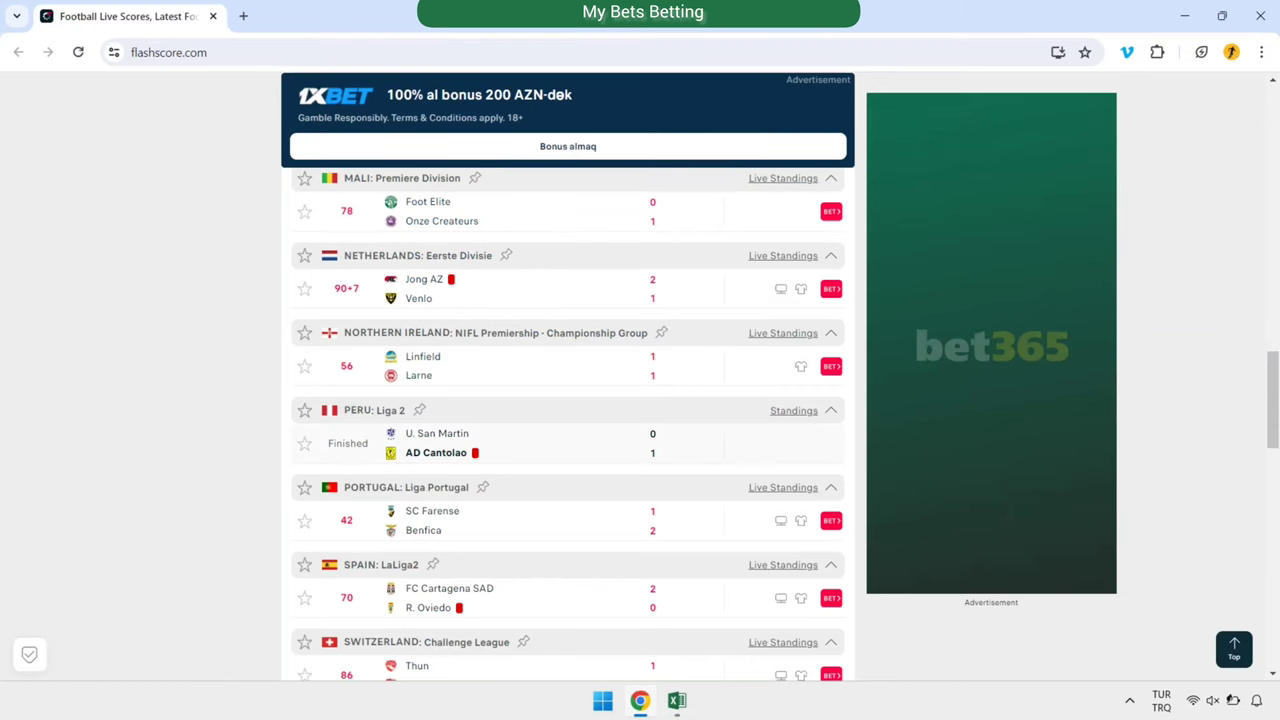
scroll(568, 400, "down", 2)
scroll(568, 400, "down", 1)
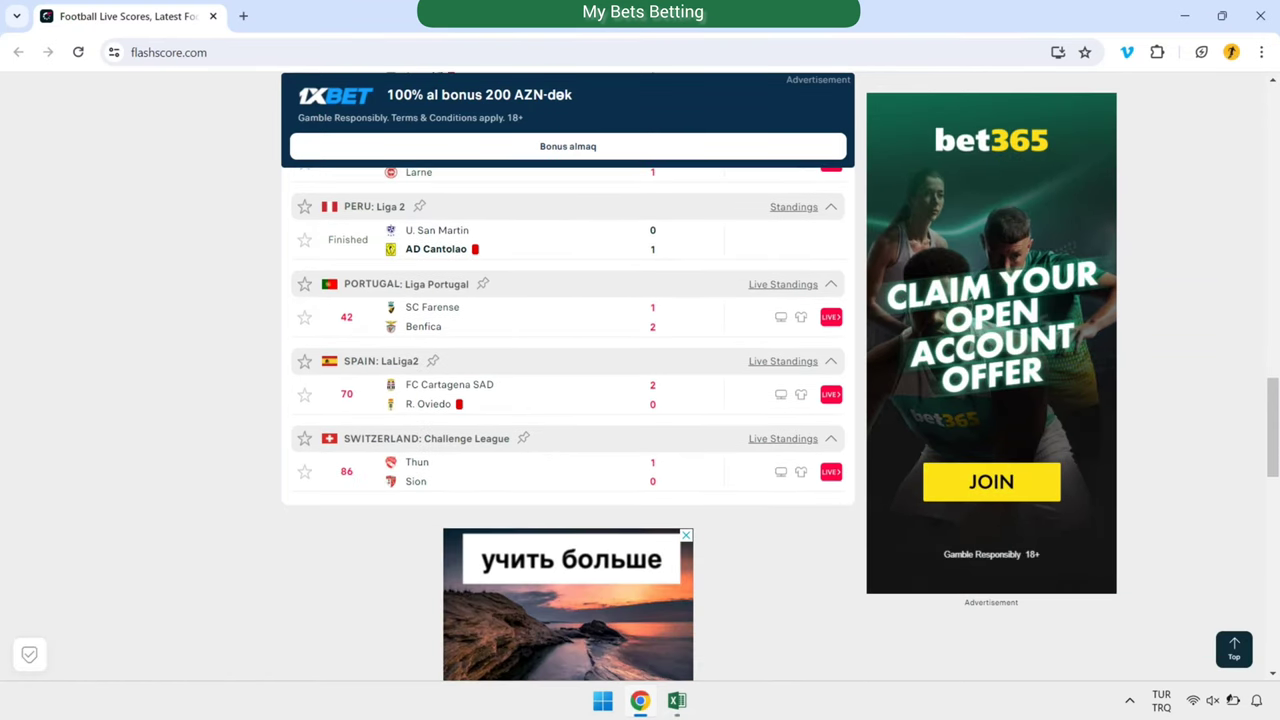
scroll(568, 400, "down", 1)
scroll(568, 400, "up", 1)
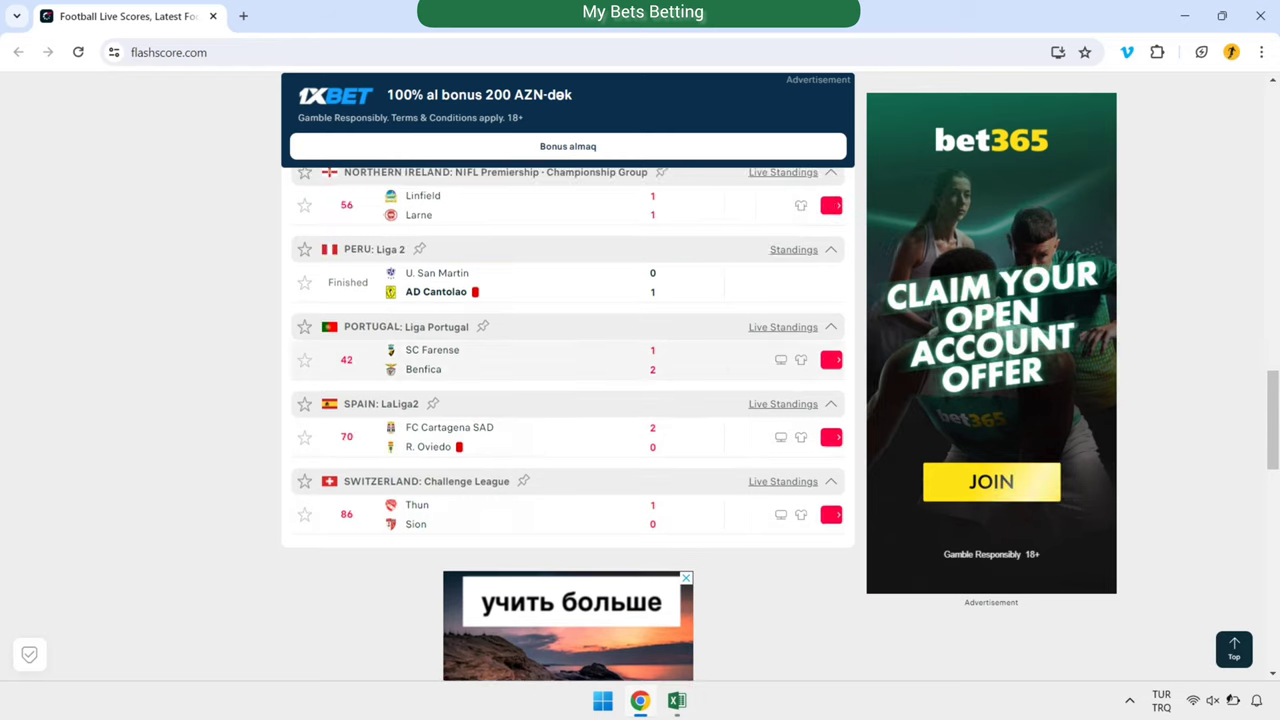
scroll(568, 400, "up", 2)
scroll(568, 400, "up", 1)
scroll(568, 400, "up", 2)
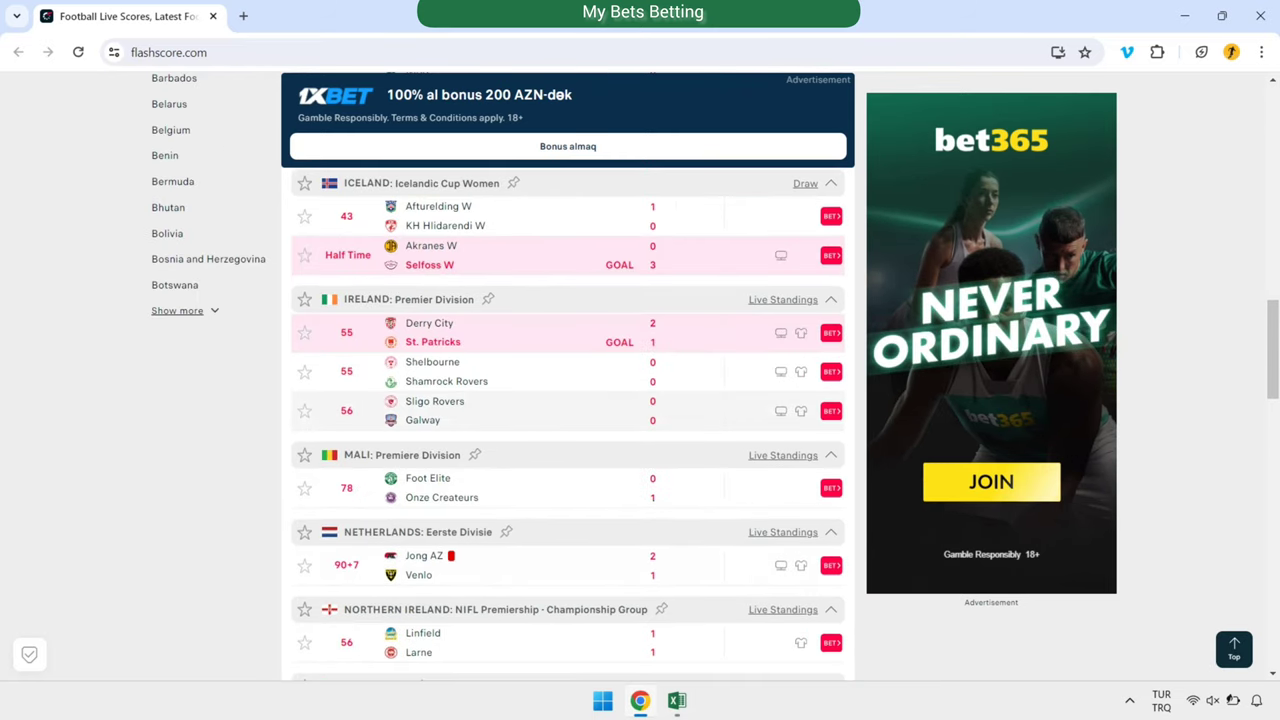
scroll(568, 400, "up", 2)
scroll(568, 400, "up", 3)
scroll(568, 400, "up", 2)
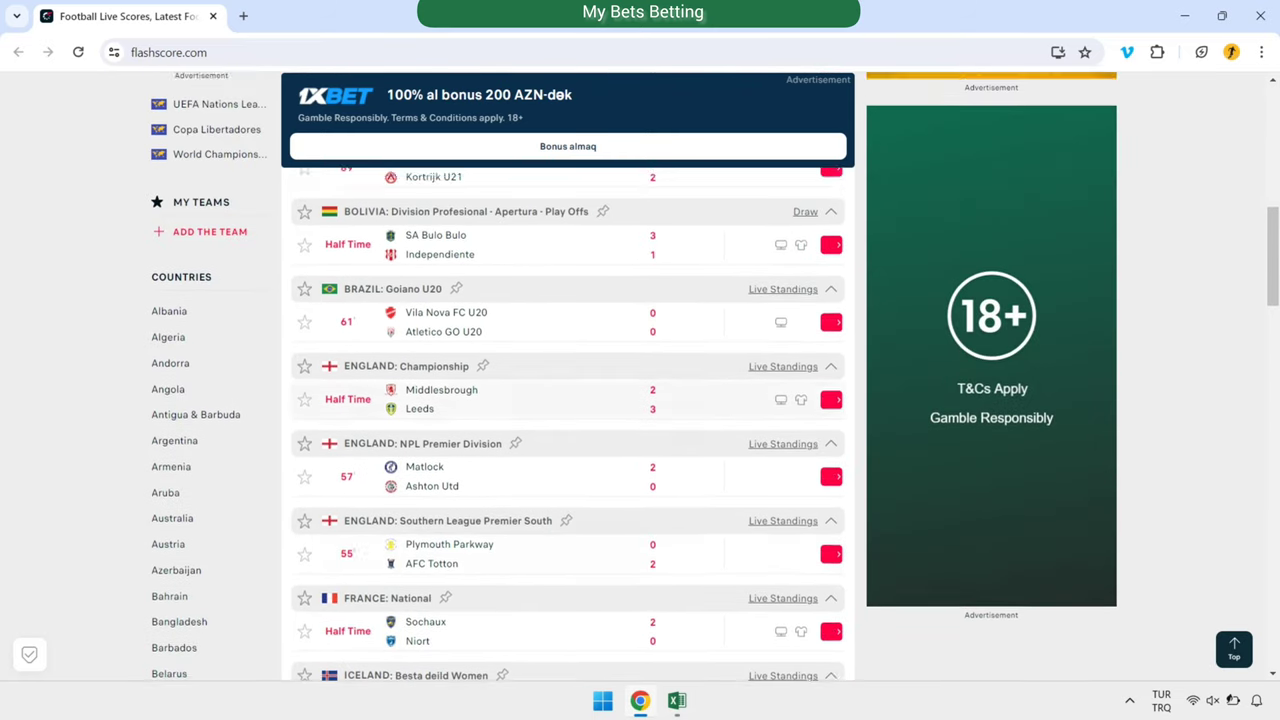
scroll(568, 400, "up", 3)
scroll(568, 400, "up", 1)
scroll(568, 400, "up", 1)
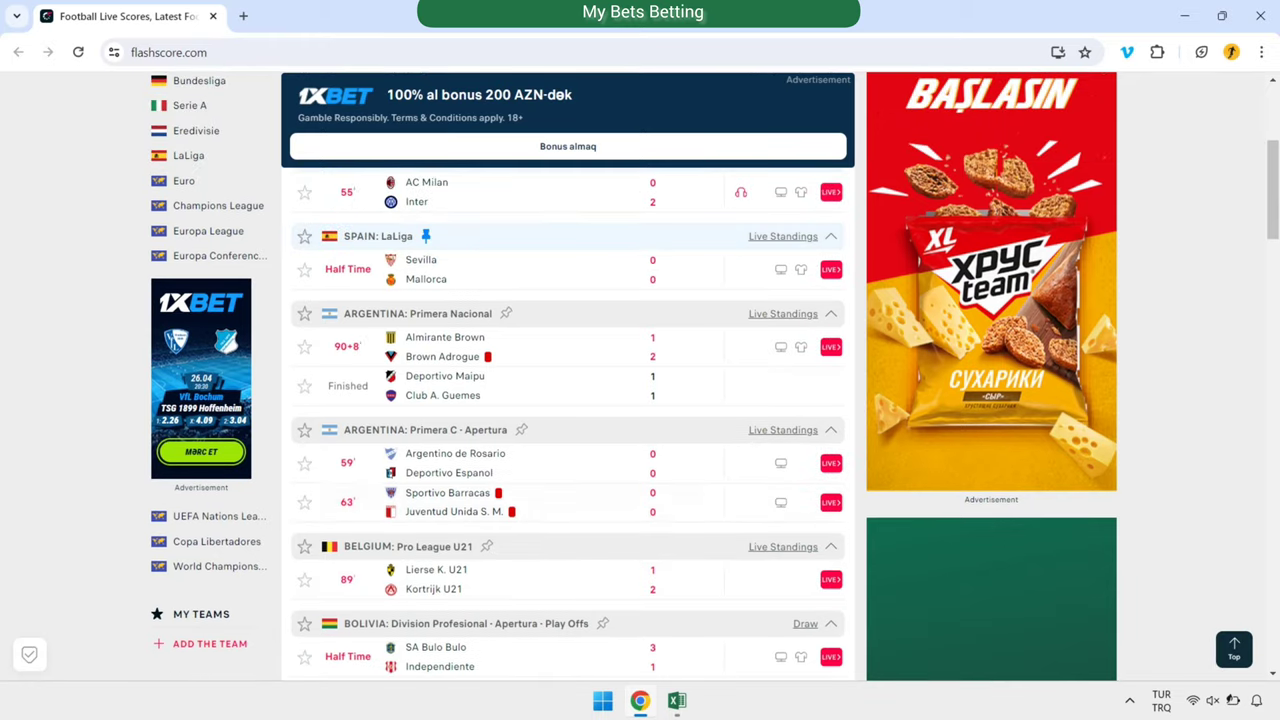
scroll(568, 400, "up", 1)
scroll(568, 400, "up", 1)
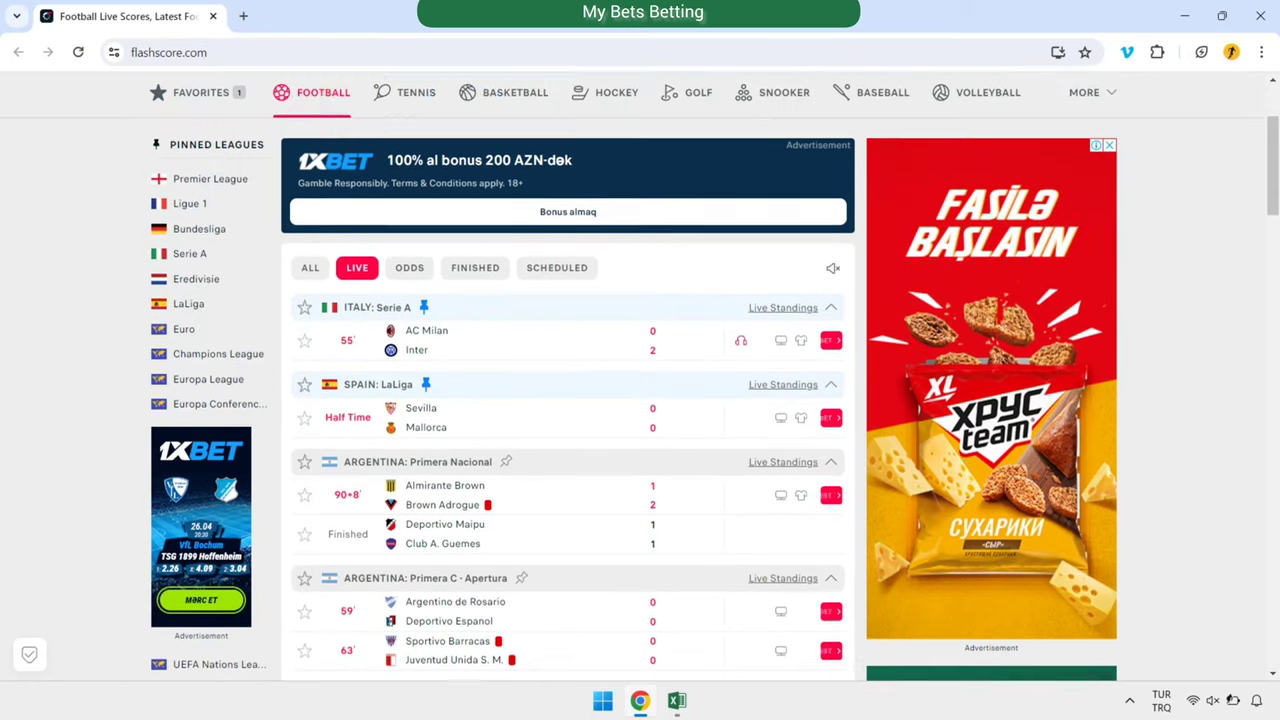
scroll(568, 400, "down", 4)
scroll(568, 400, "down", 2)
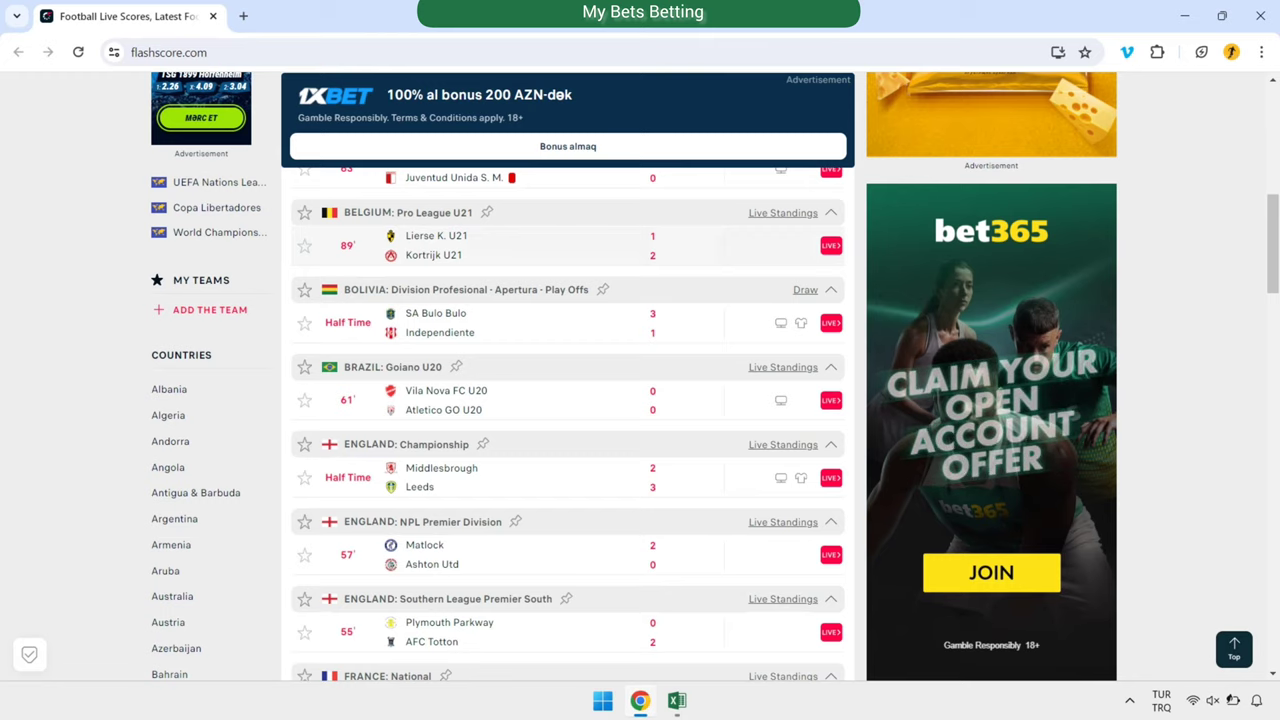
Open the Lierse K. U21 – Kortrijk U21 match's head-to-head section on Flashscore.
left_click(450, 245)
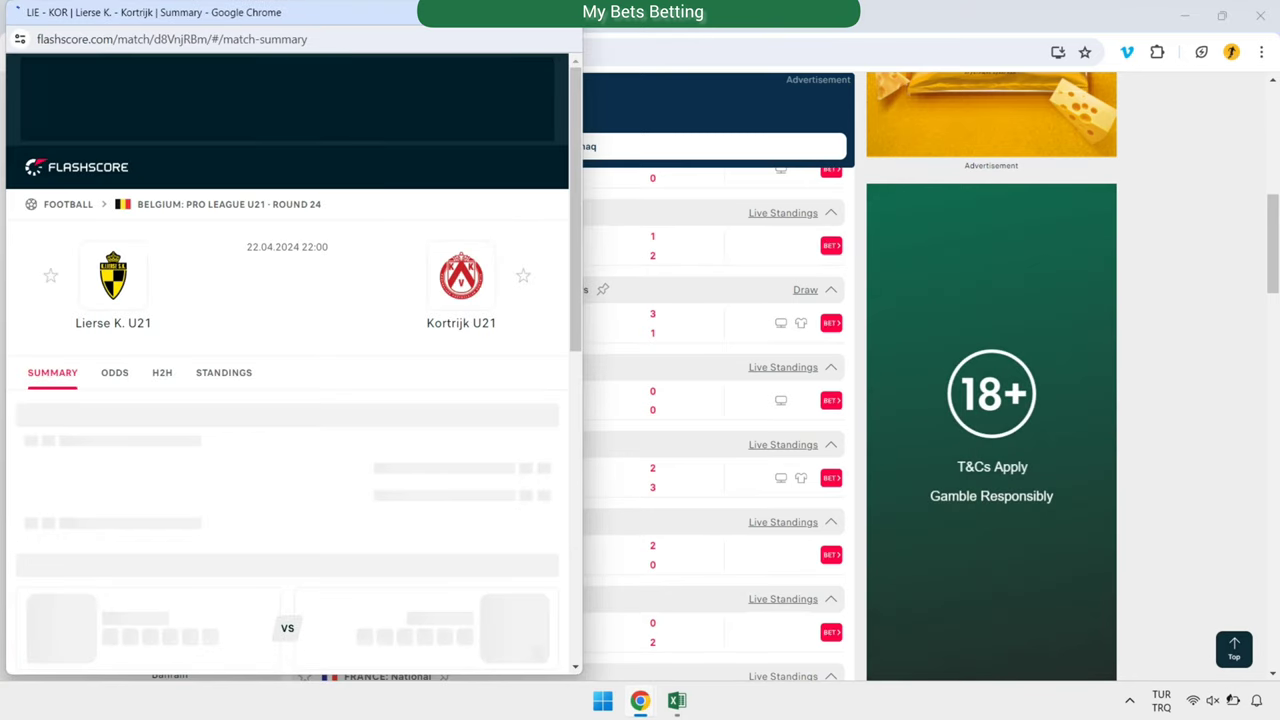
scroll(290, 360, "down", 1)
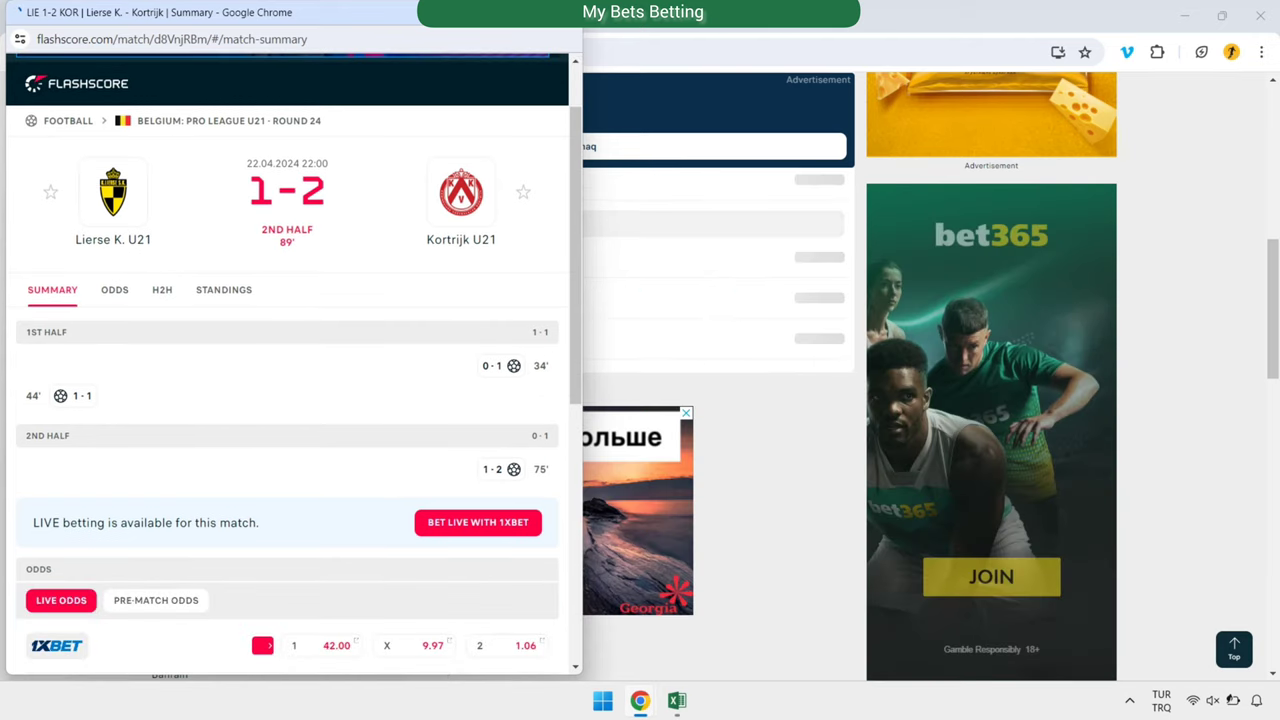
left_click(162, 289)
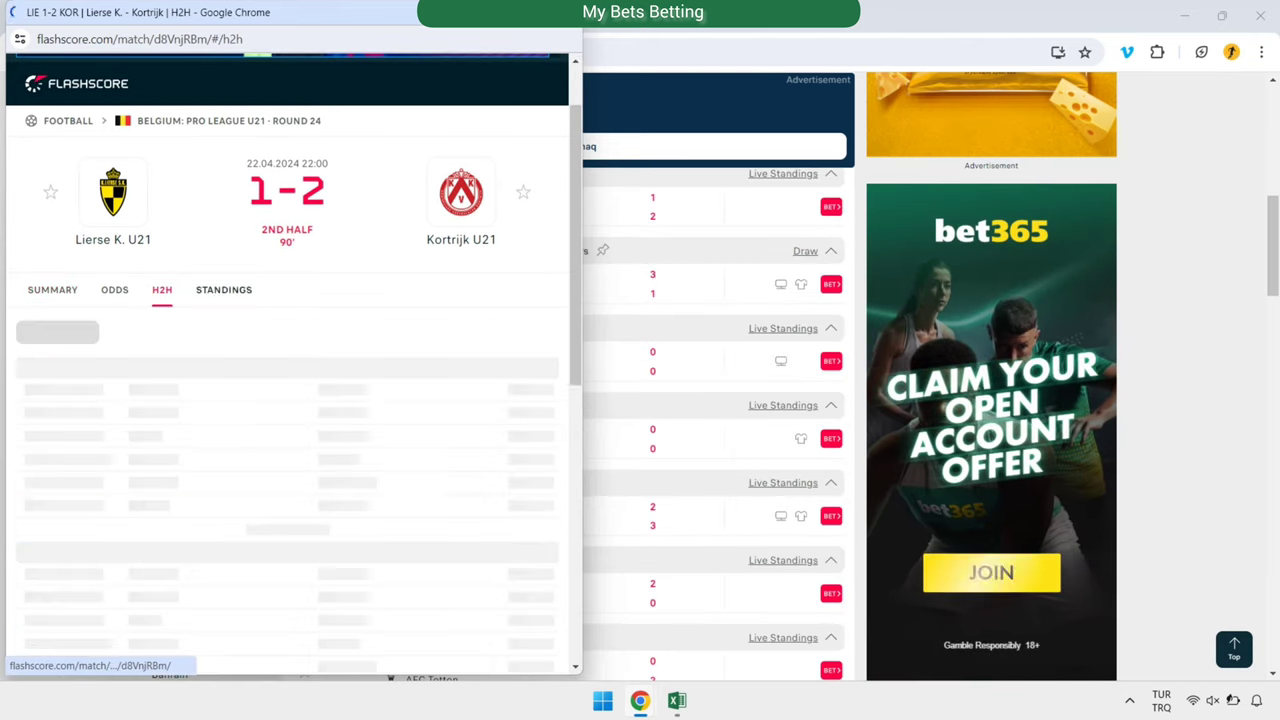
scroll(290, 360, "down", 2)
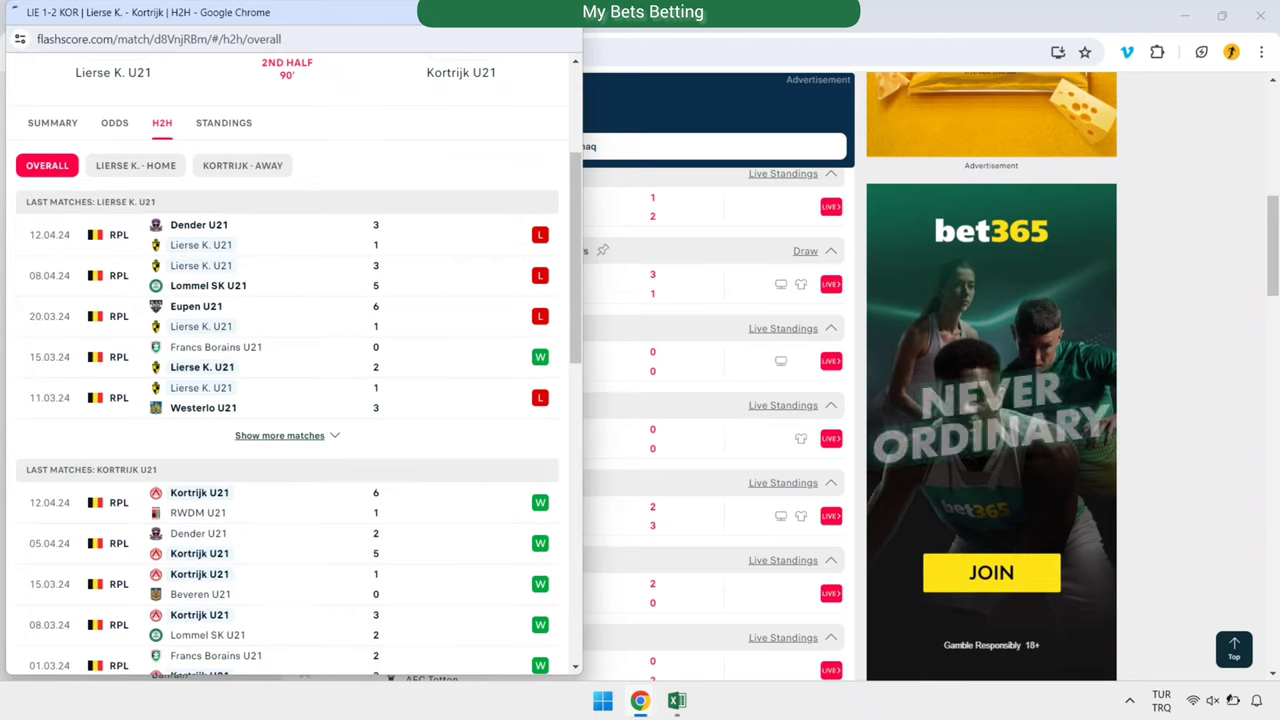
Copy Lierse K. U21's last home matches into the Home Team cell.
left_click(135, 165)
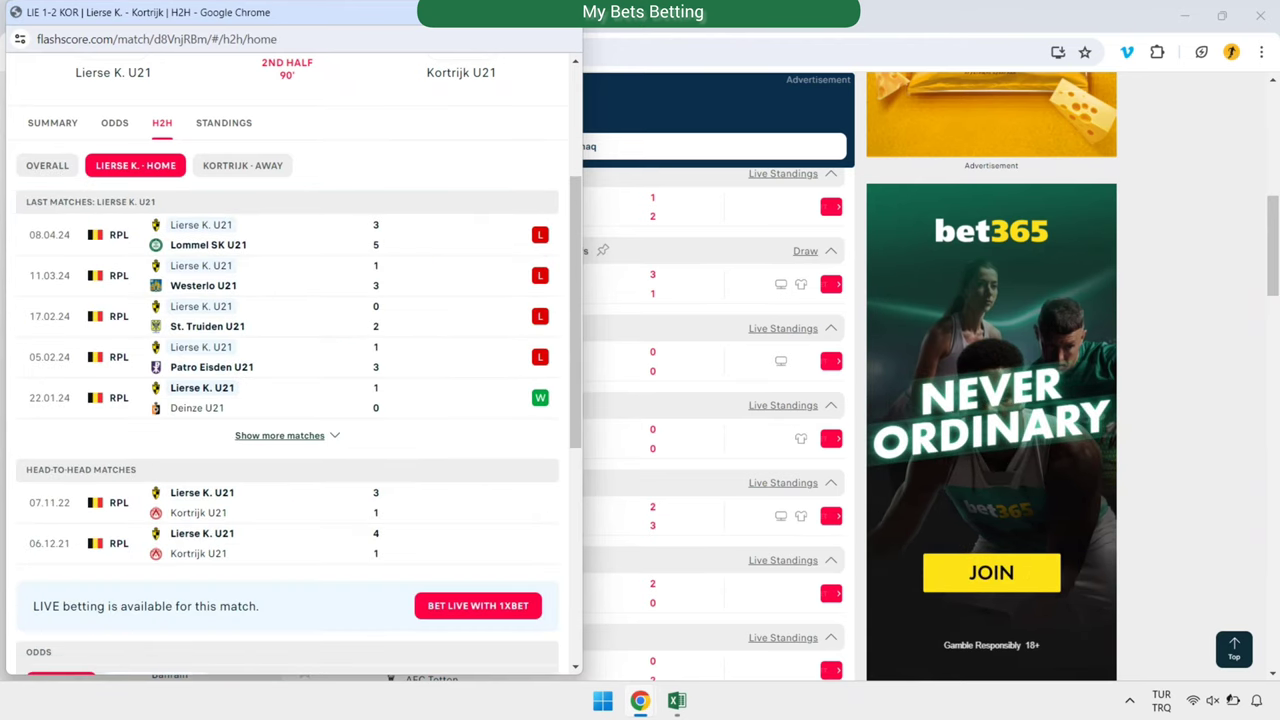
left_click_drag(24, 200, 540, 405)
right_click(541, 399)
left_click(584, 414)
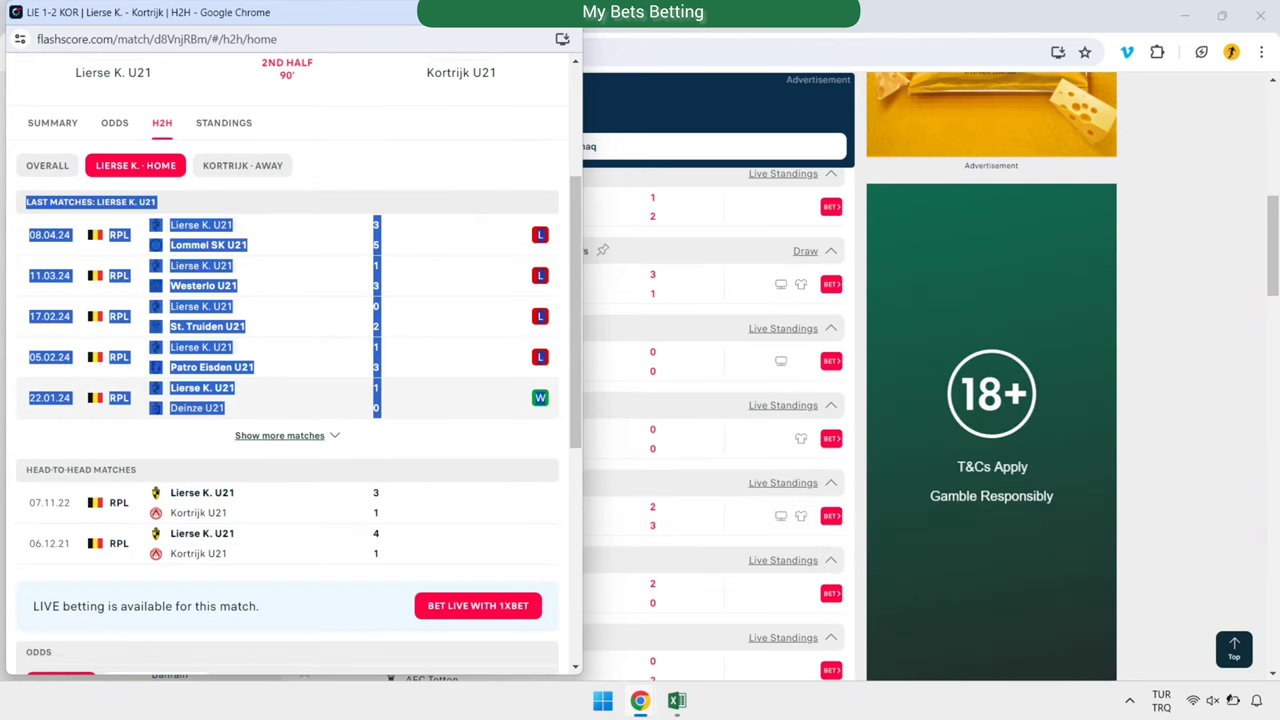
left_click(677, 700)
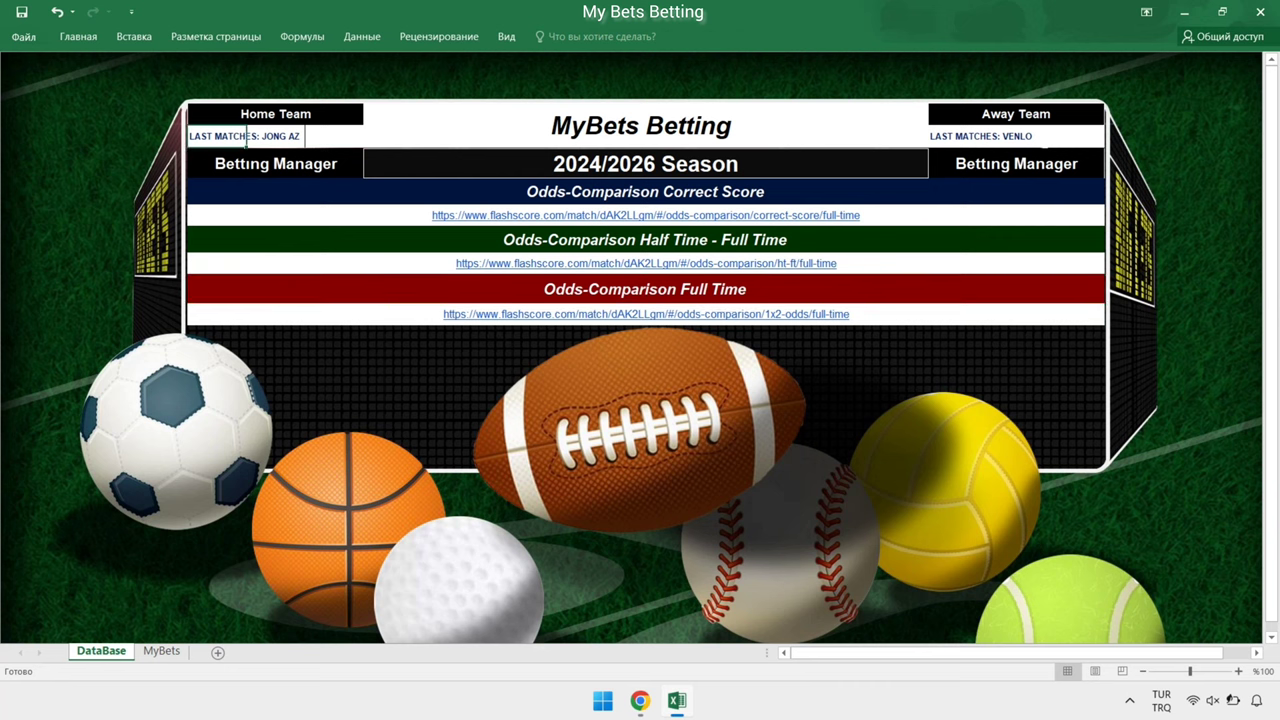
right_click(202, 140)
left_click(261, 213)
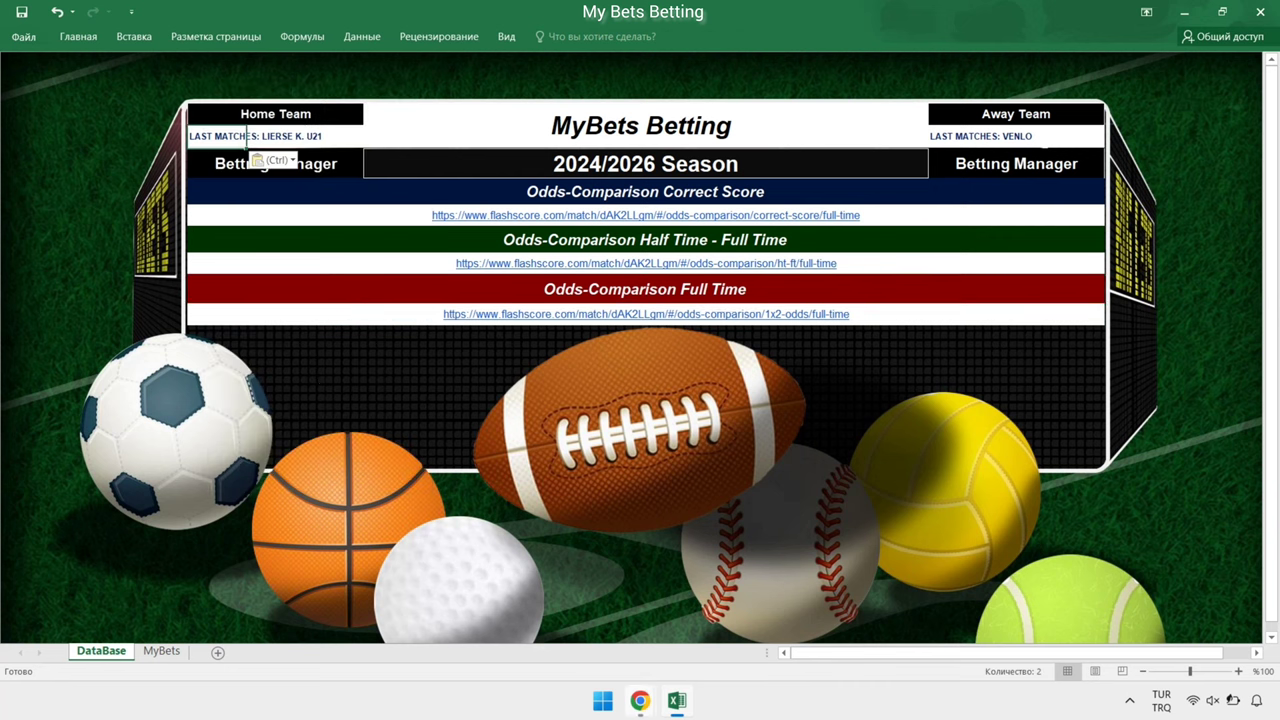
Copy Kortrijk U21's last away matches into the Away Team cell.
mouse_move(640, 700)
left_click(698, 562)
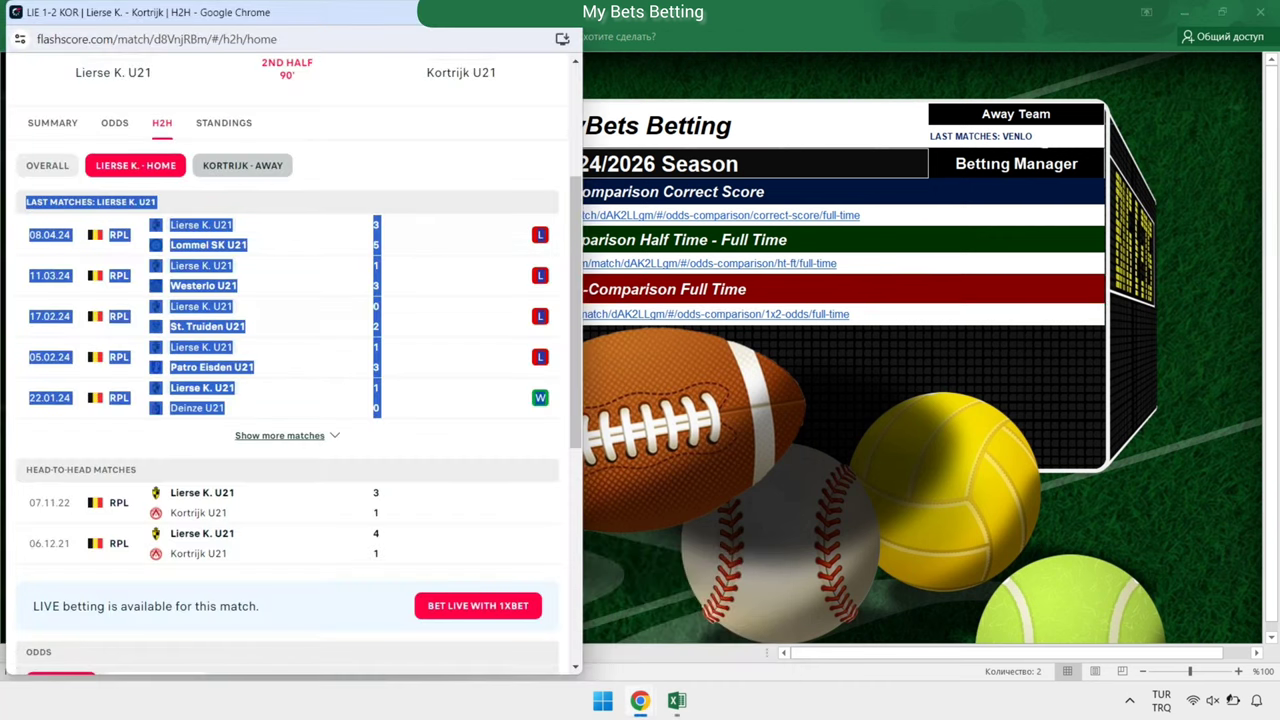
left_click(242, 165)
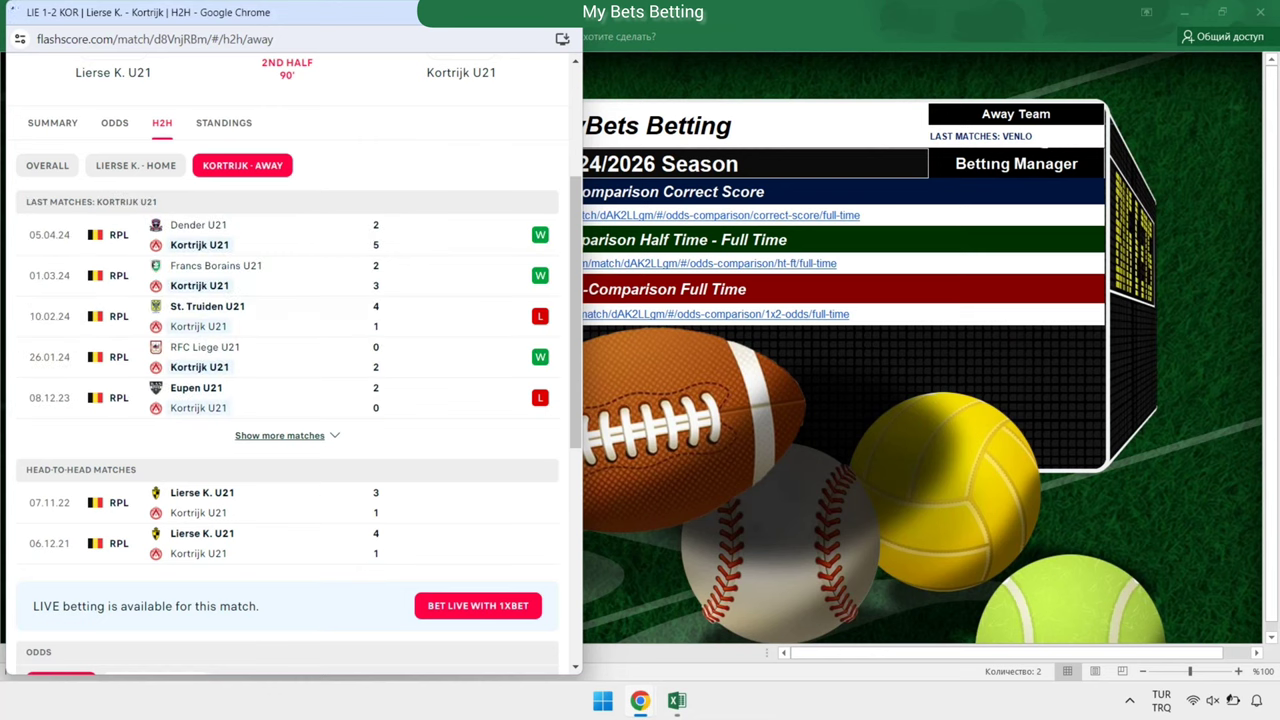
left_click_drag(26, 201, 325, 436)
right_click(544, 400)
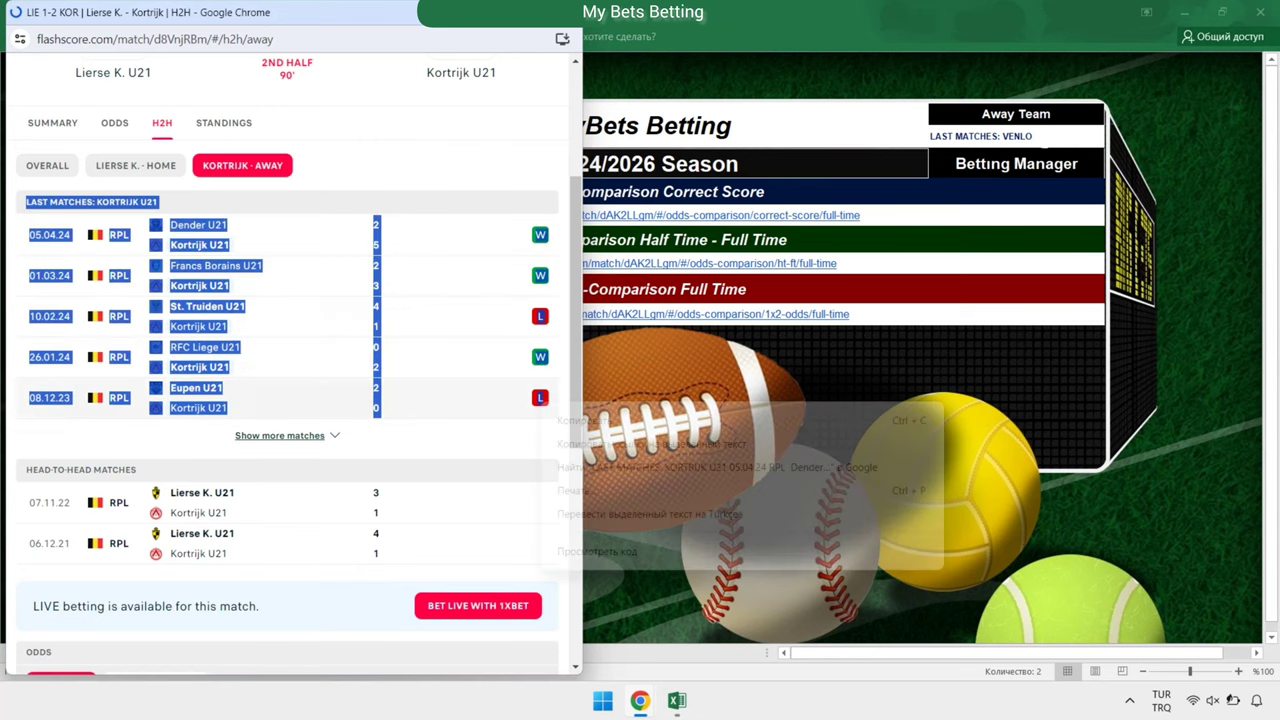
left_click(575, 417)
key("alt+Tab")
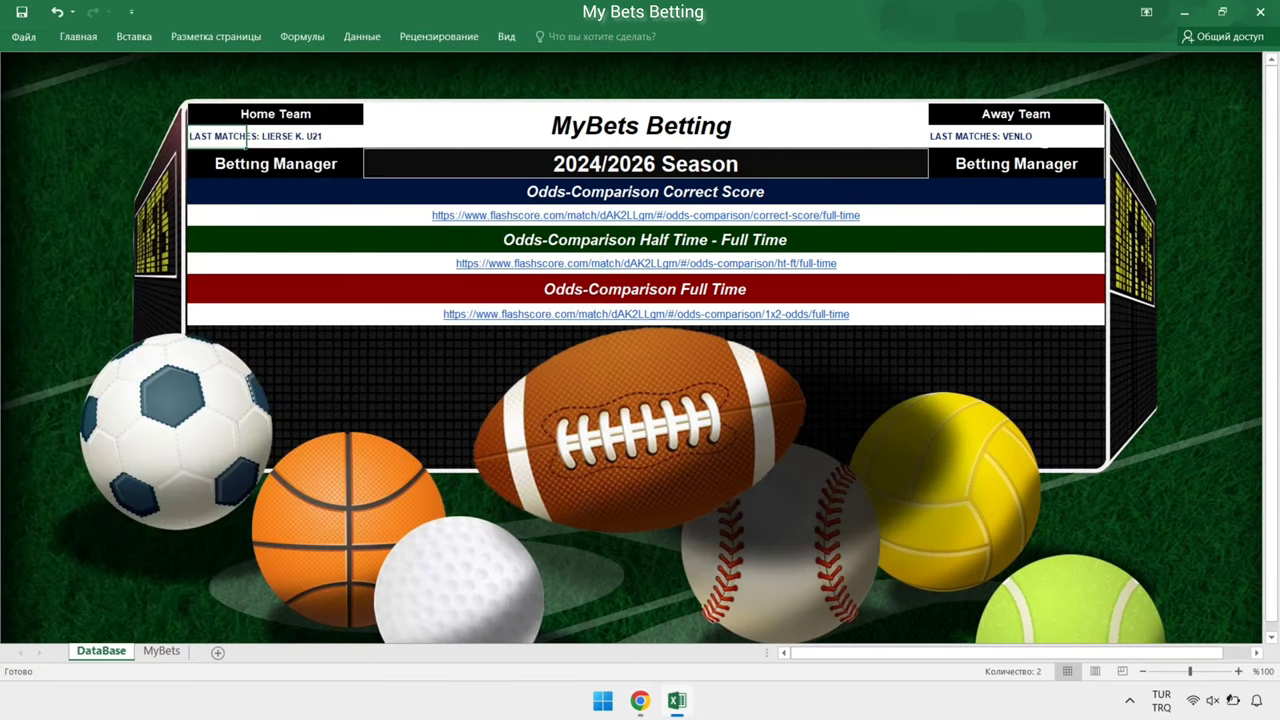
right_click(940, 135)
left_click(997, 205)
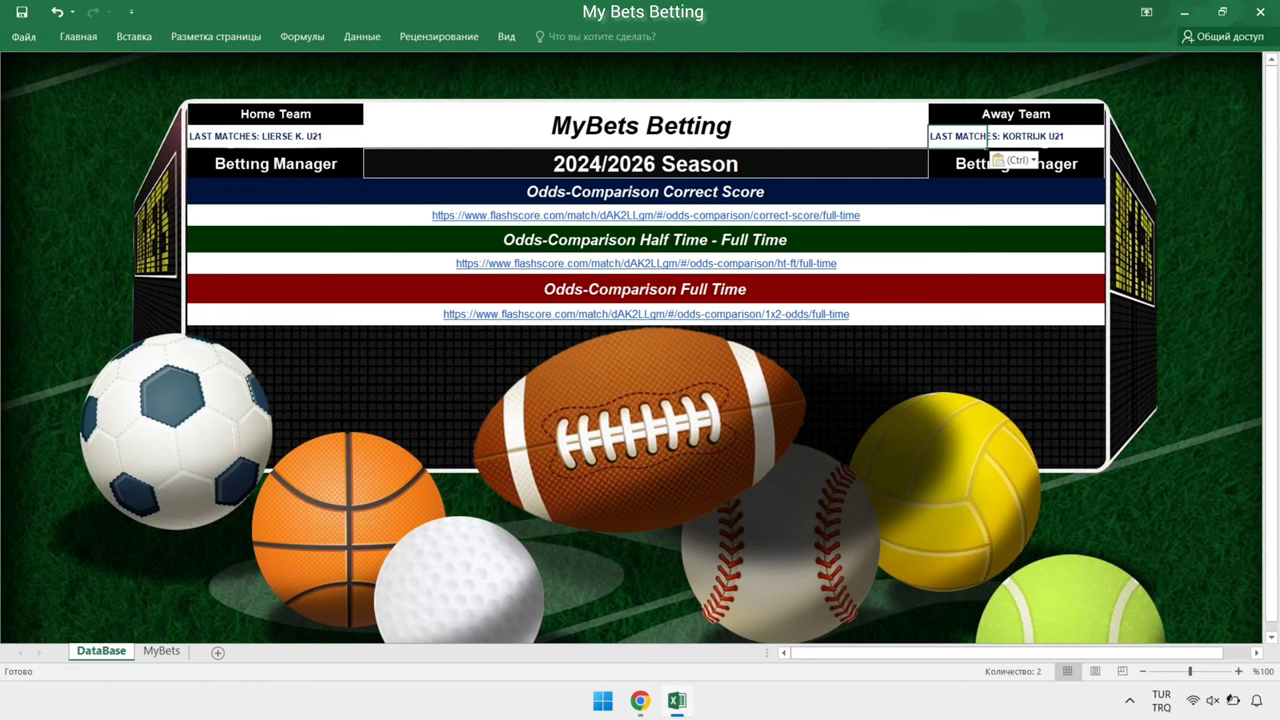
left_click(640, 700)
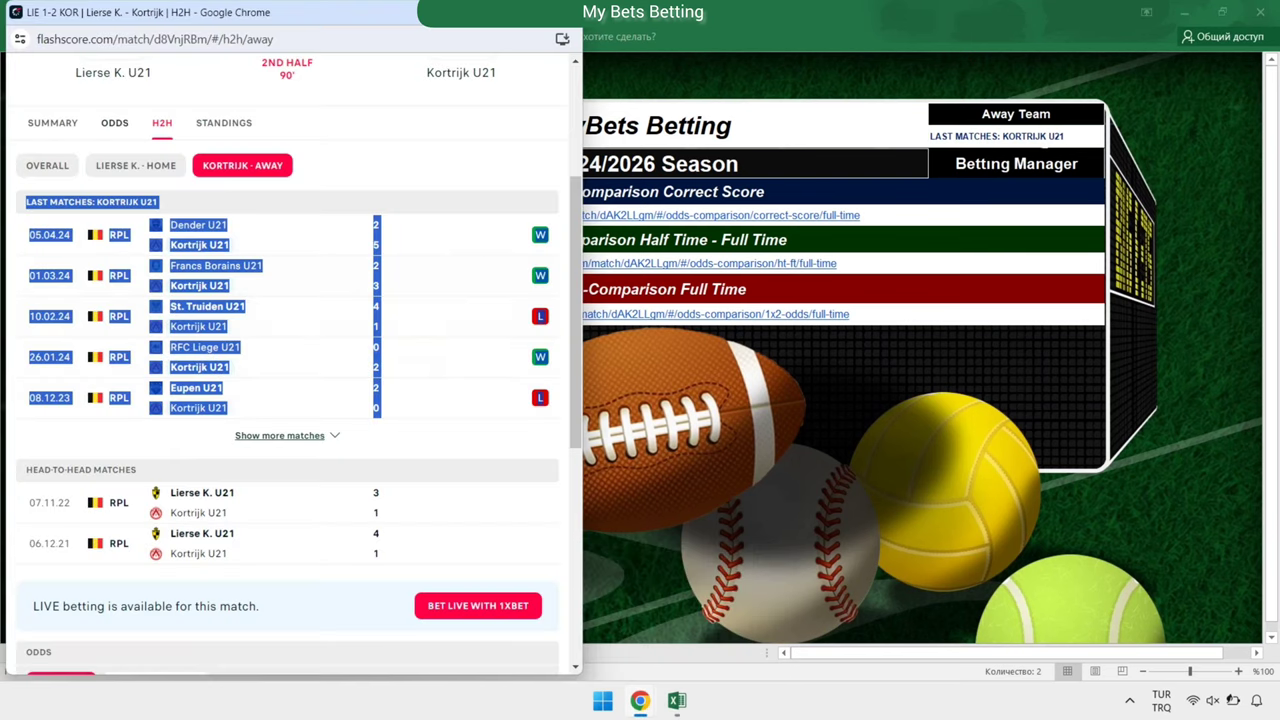
left_click(114, 122)
Replace the Full Time link cell with the match's 1X2 odds URL.
right_click(234, 39)
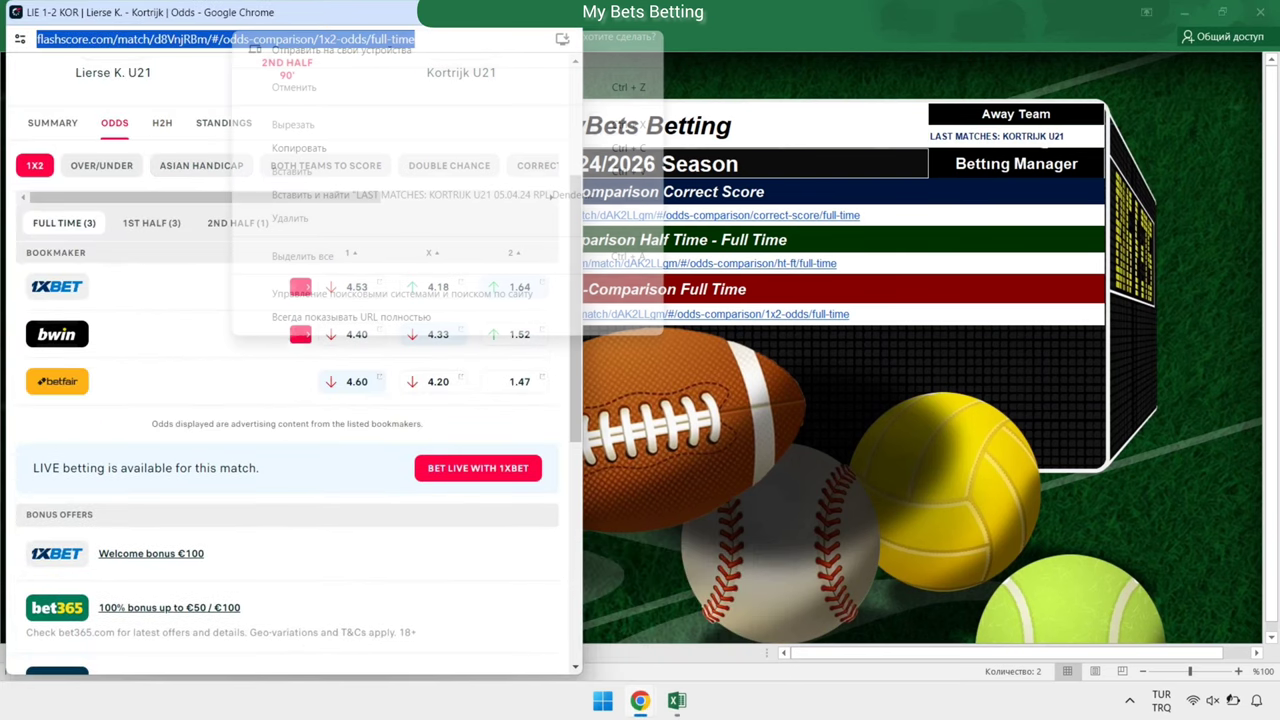
left_click(300, 147)
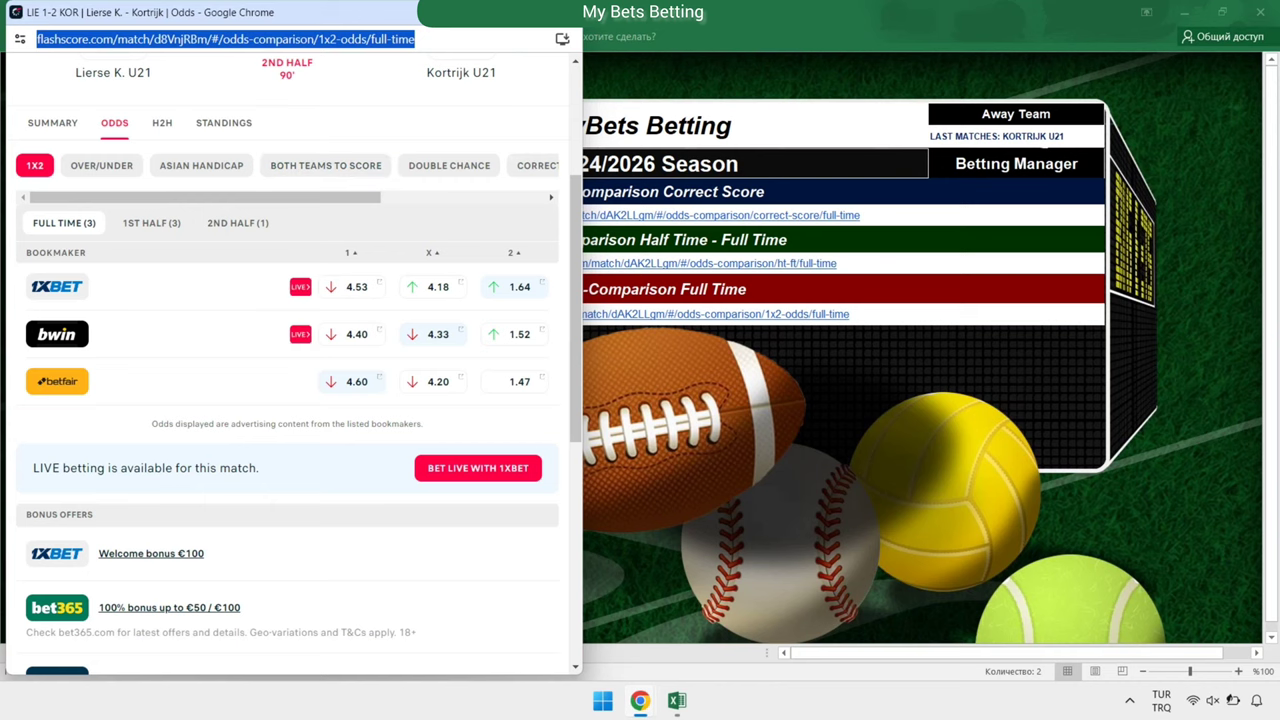
left_click(908, 314)
right_click(908, 314)
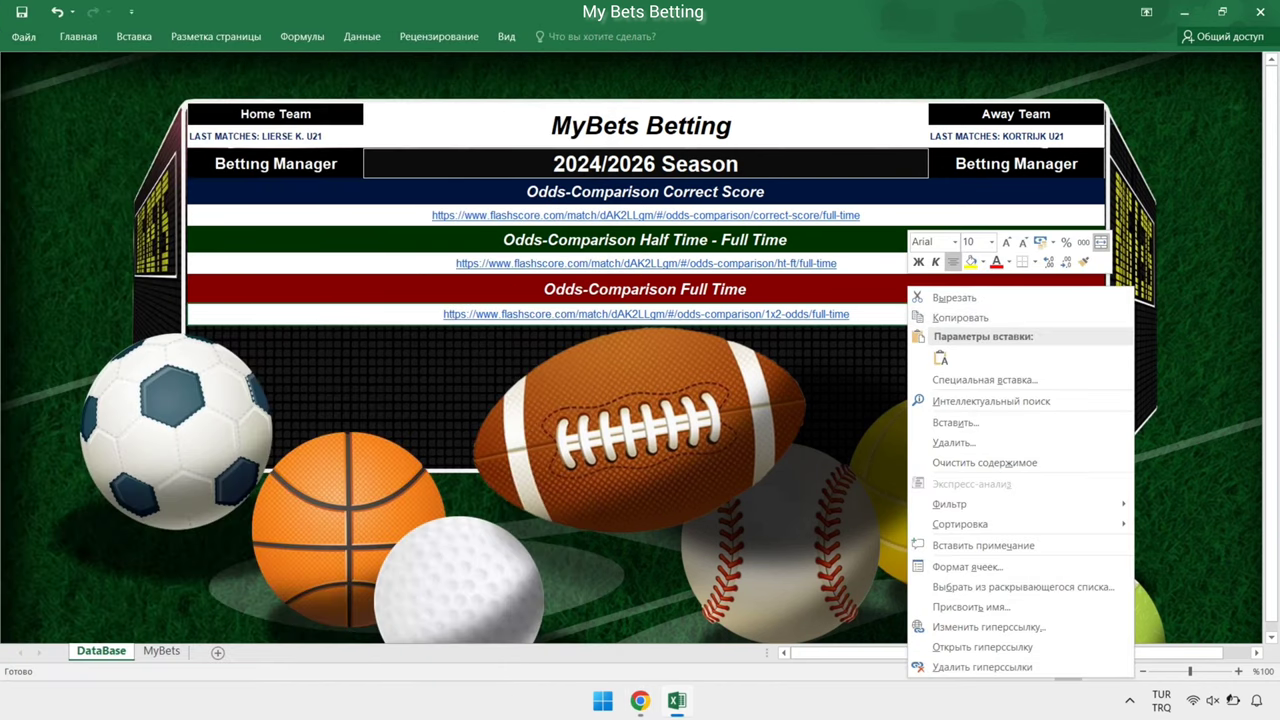
left_click(985, 462)
right_click(646, 314)
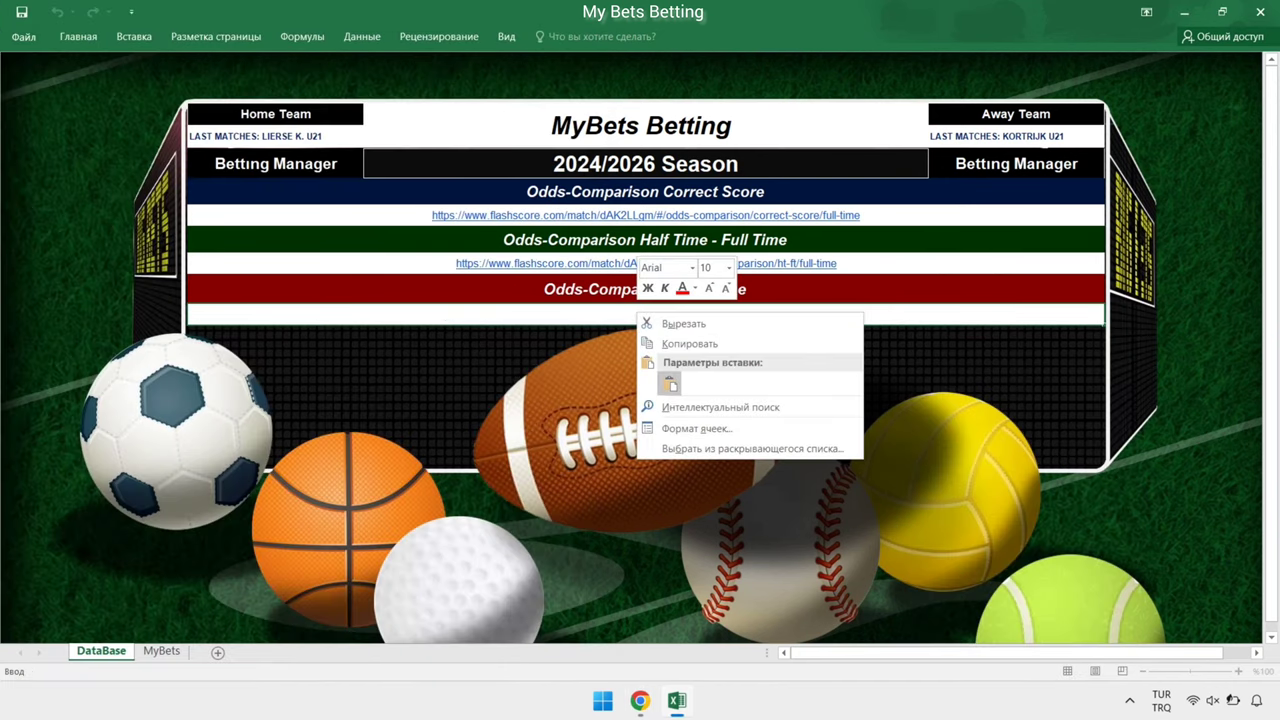
left_click(669, 383)
Replace the Correct Score link cell with the match's correct score odds URL.
mouse_move(640, 700)
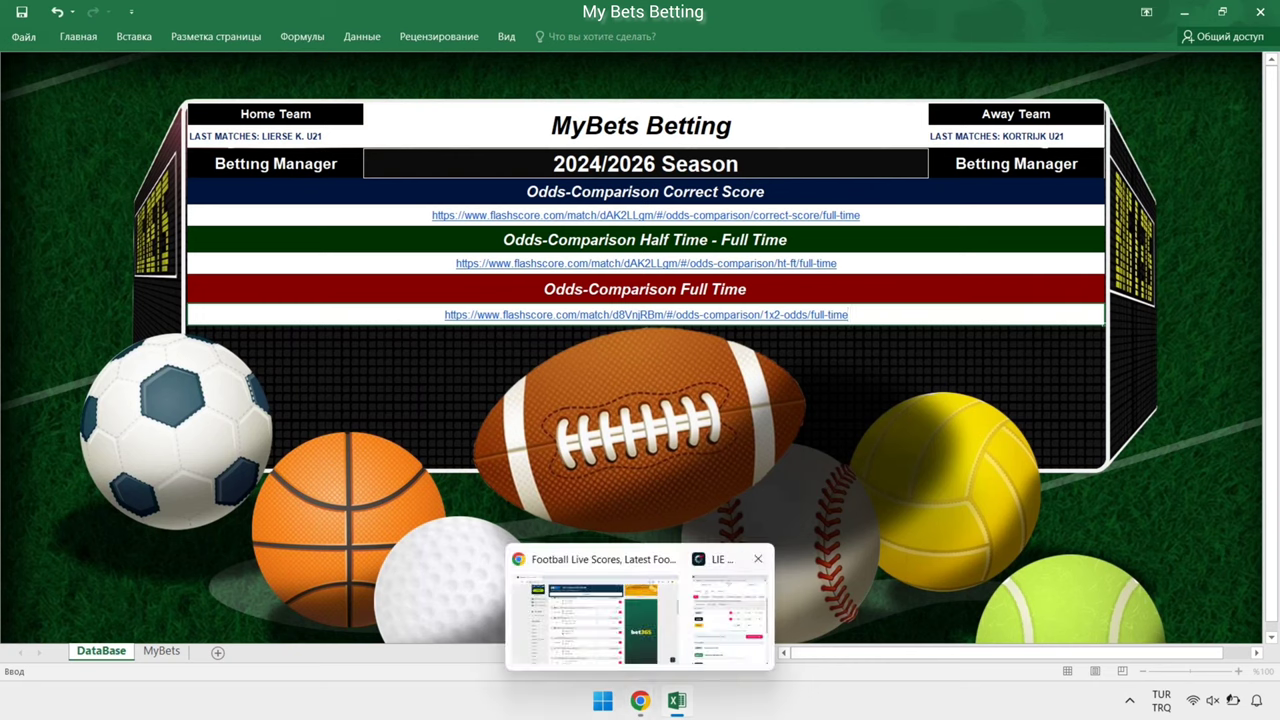
left_click(734, 612)
left_click(427, 165)
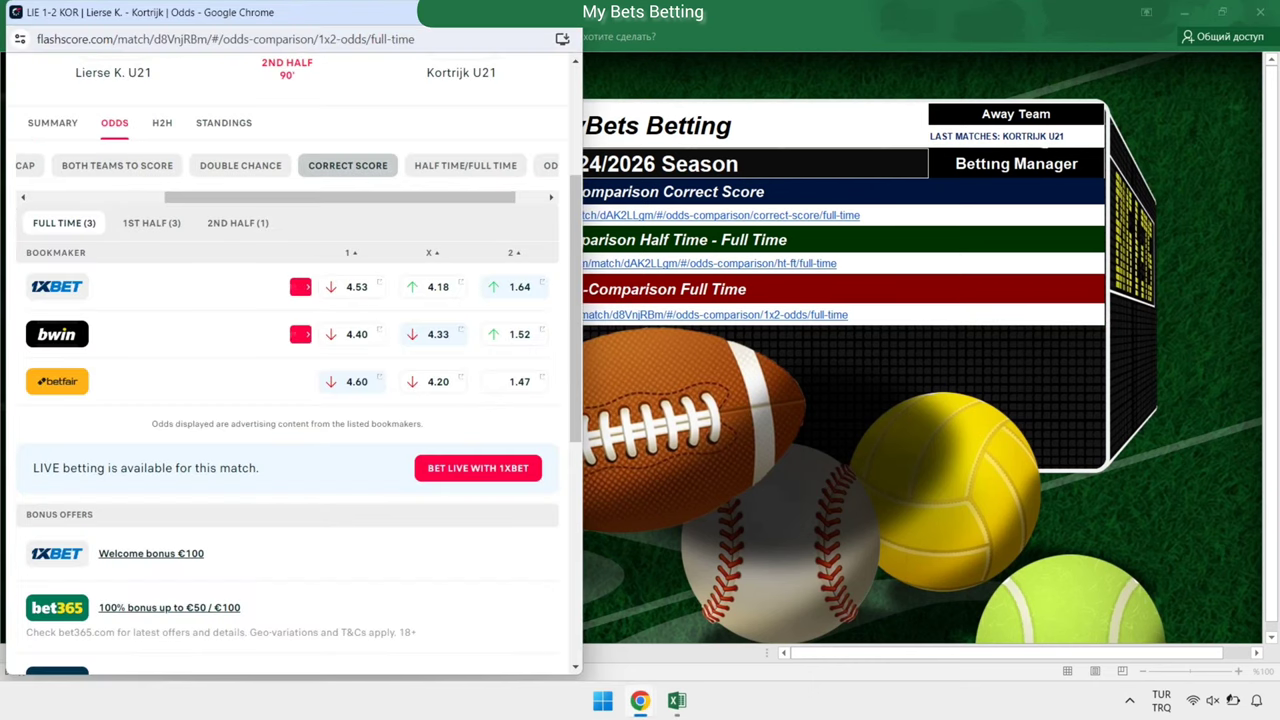
left_click(300, 39)
right_click(372, 39)
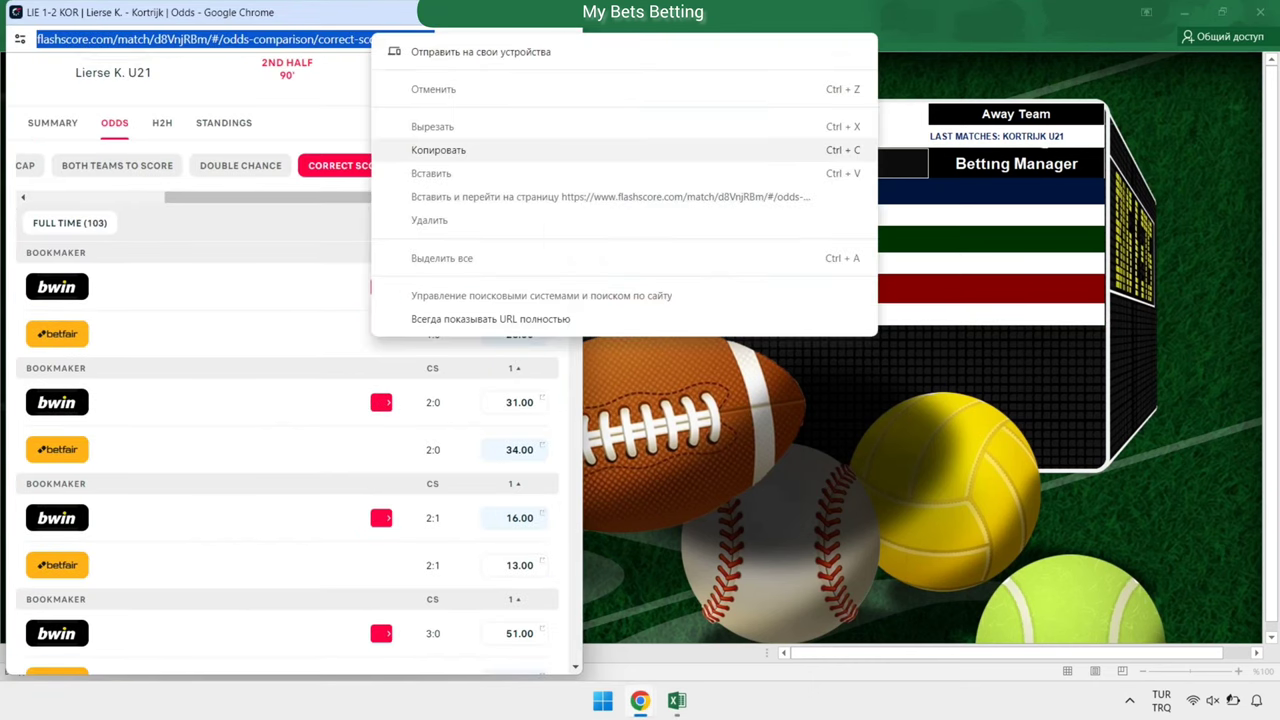
left_click(438, 150)
left_click(646, 215)
right_click(1104, 218)
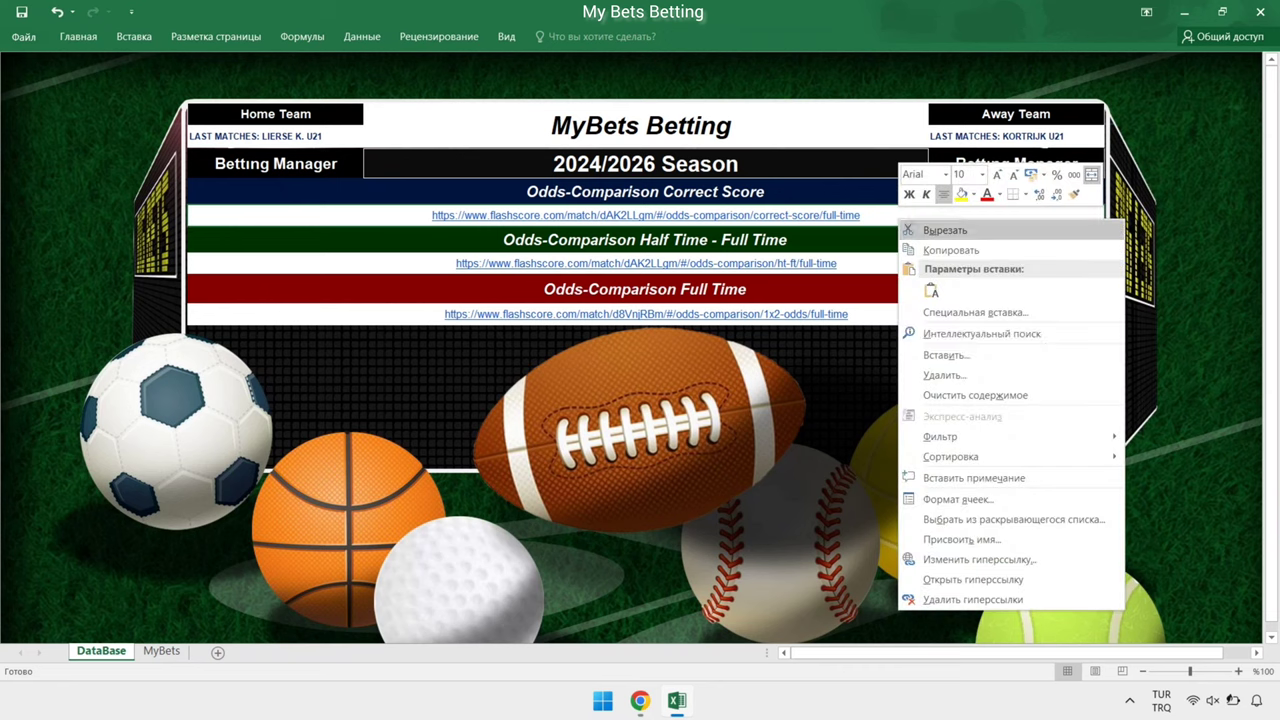
left_click(960, 395)
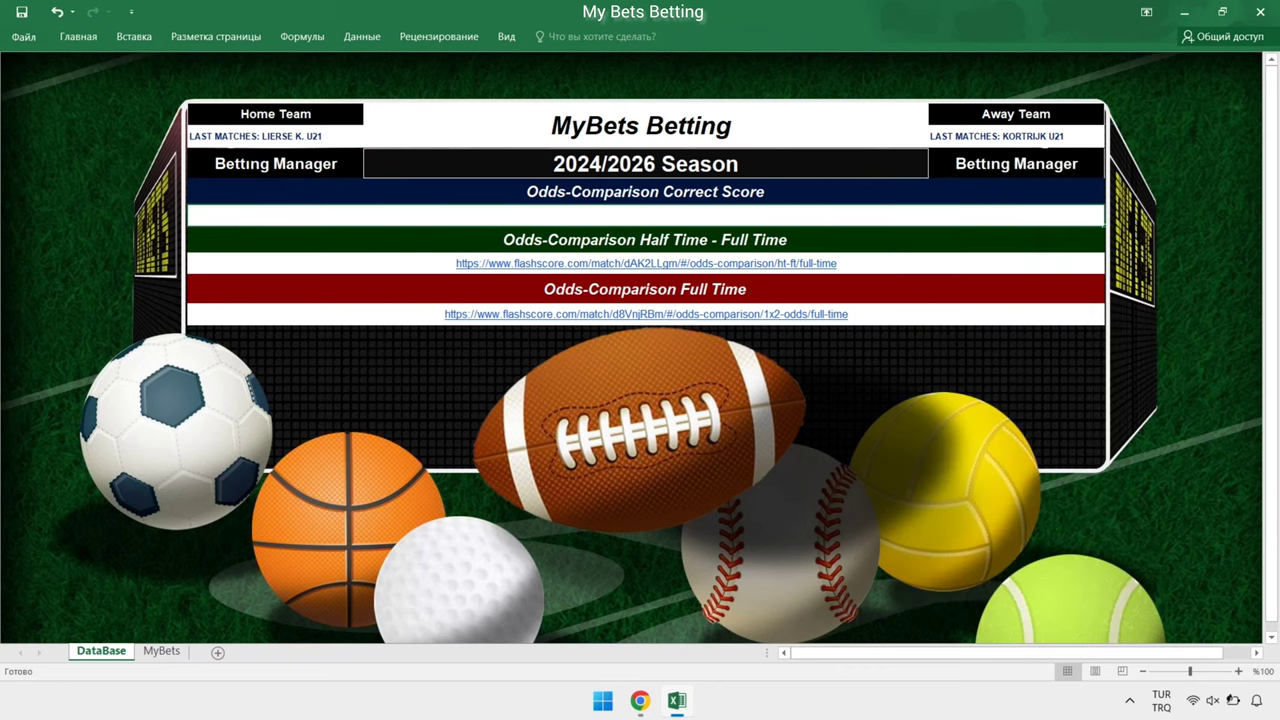
double_click(688, 215)
right_click(688, 215)
left_click(705, 275)
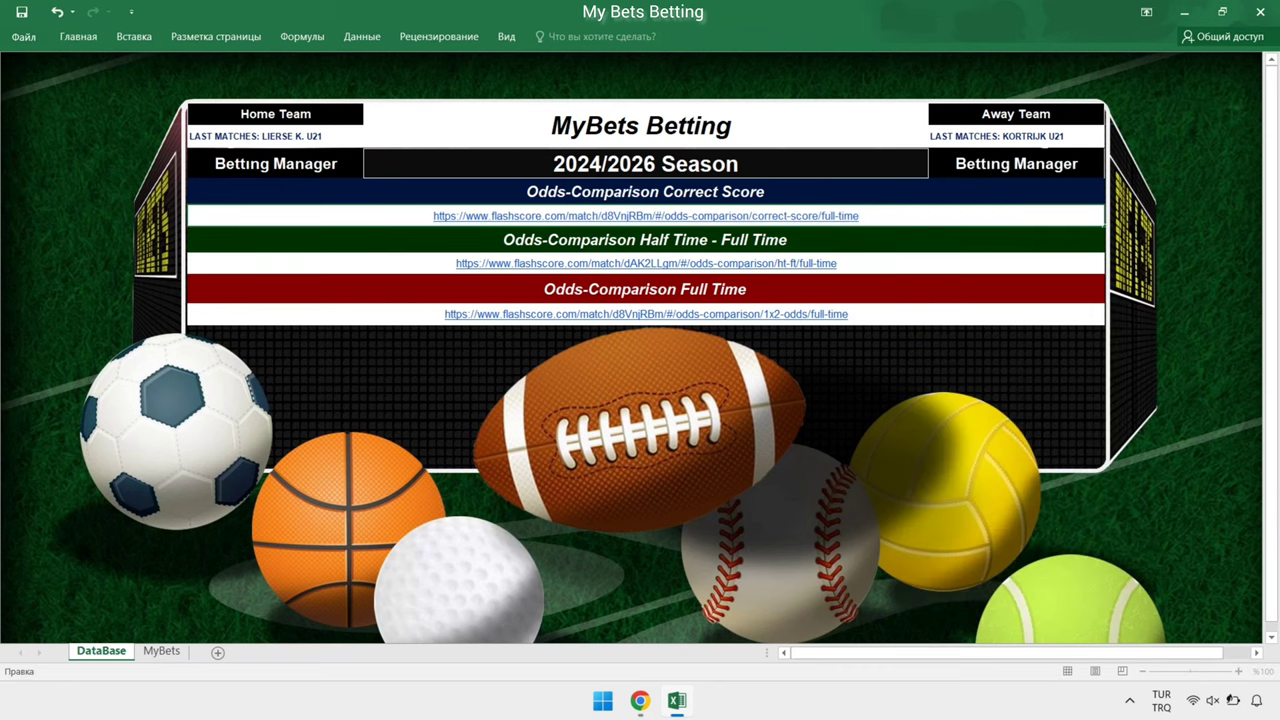
Replace the Half Time–Full Time link with the HT/FT odds URL, then view MyBets.
left_click(640, 700)
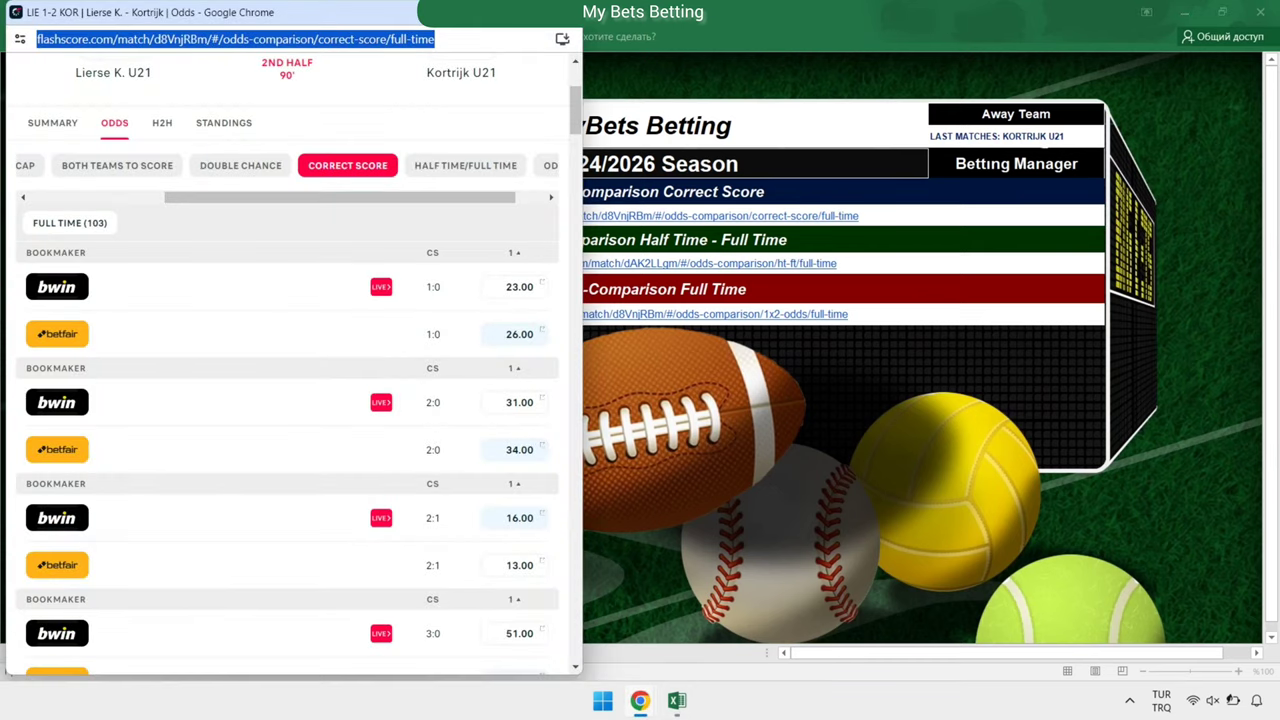
left_click(465, 165)
left_click(210, 39)
right_click(350, 39)
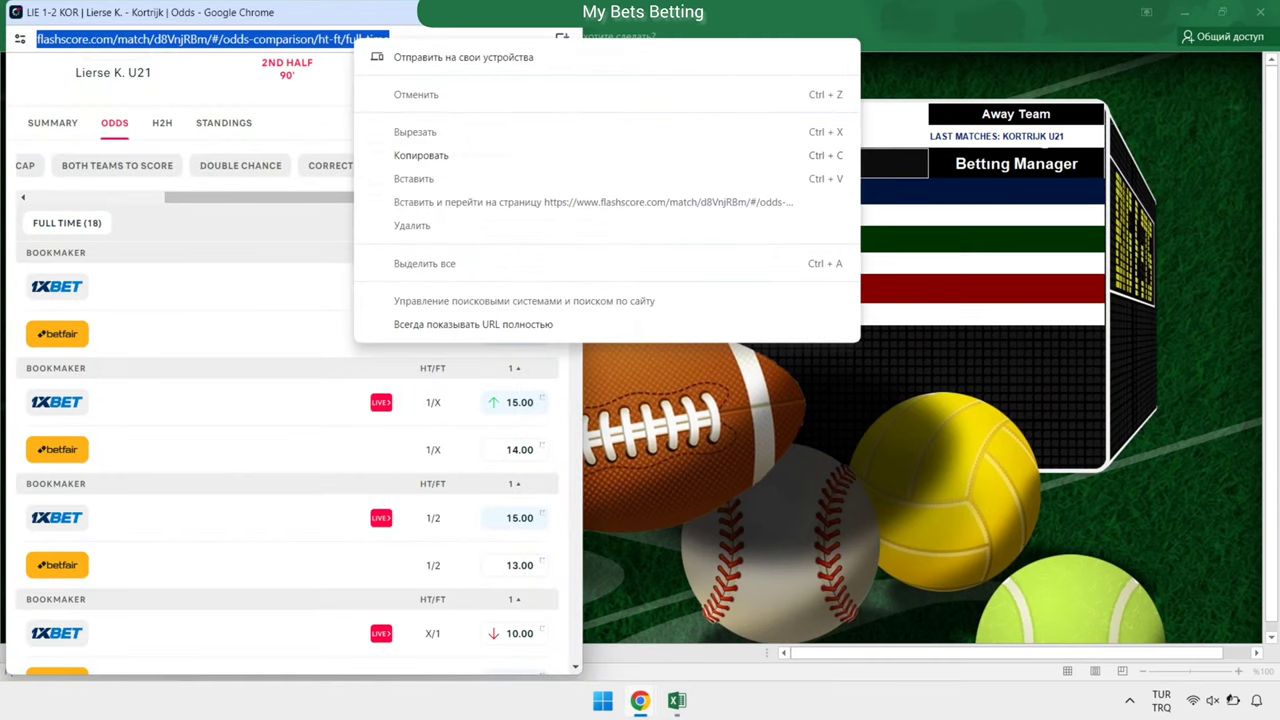
left_click(420, 155)
key("alt+Tab")
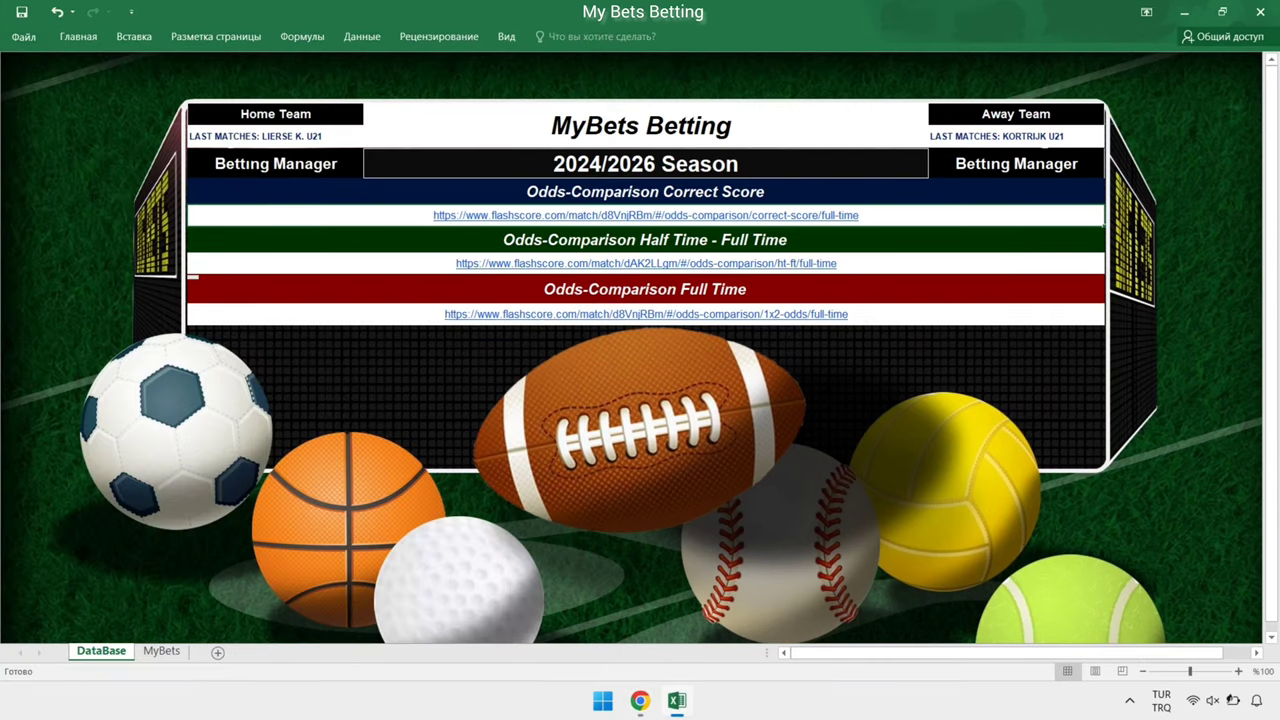
right_click(898, 263)
left_click(950, 432)
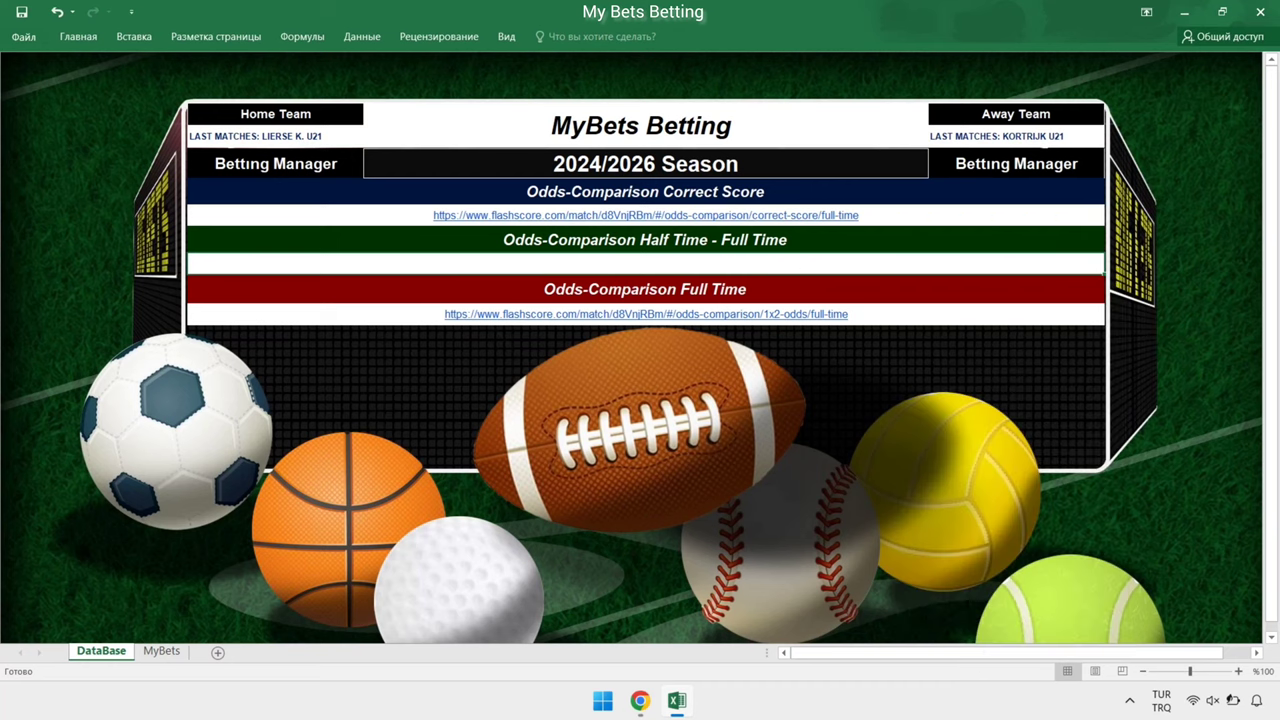
right_click(776, 262)
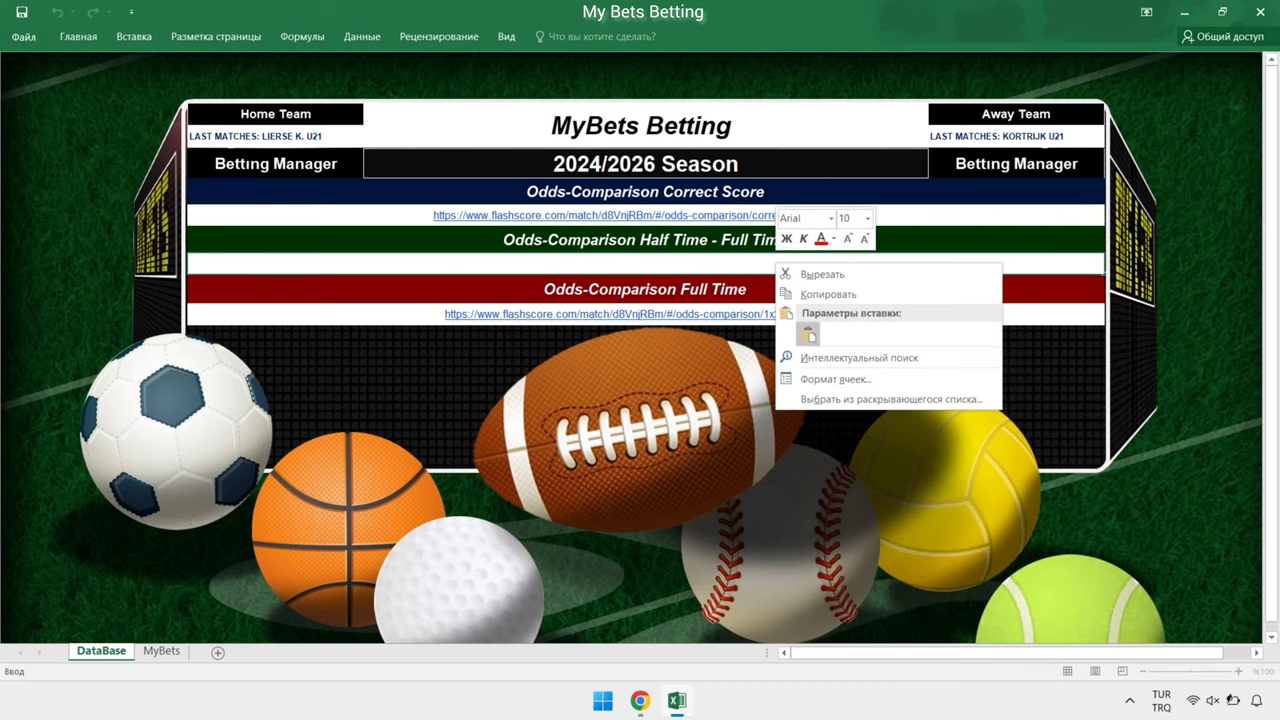
left_click(808, 333)
key("Return")
key("alt+Tab")
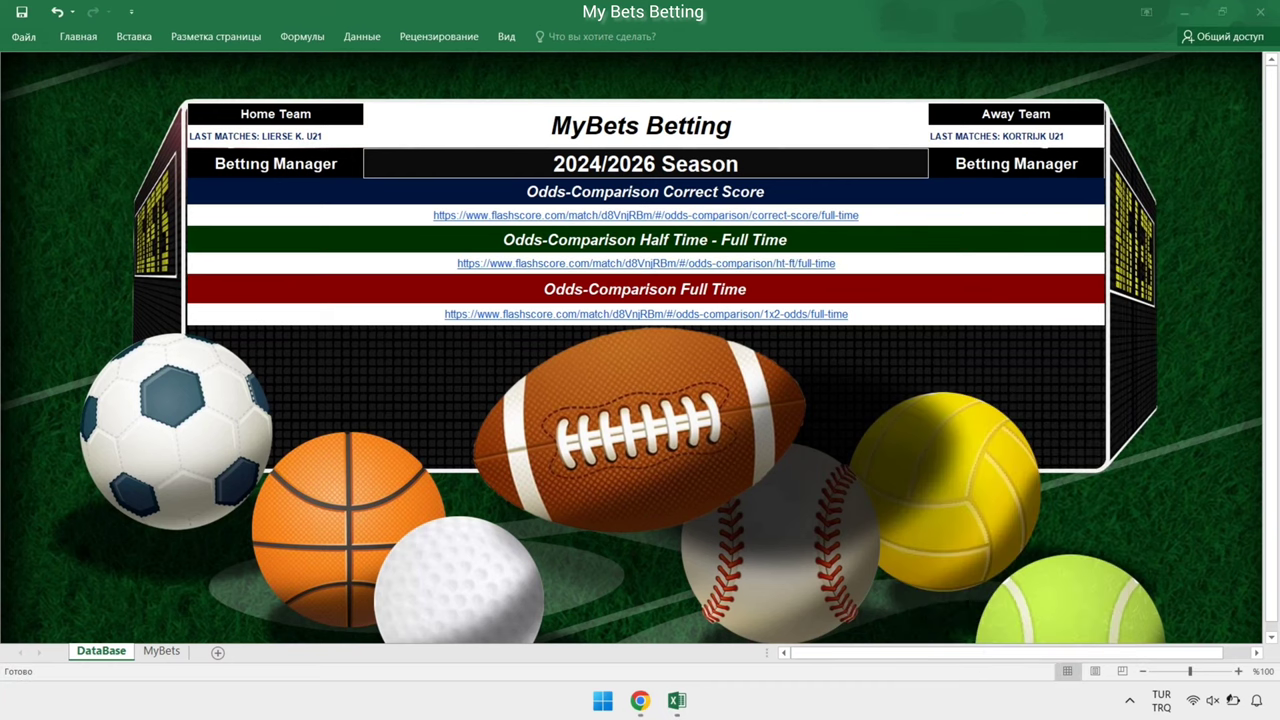
key("alt+Tab")
key("ctrl+Page_Down")
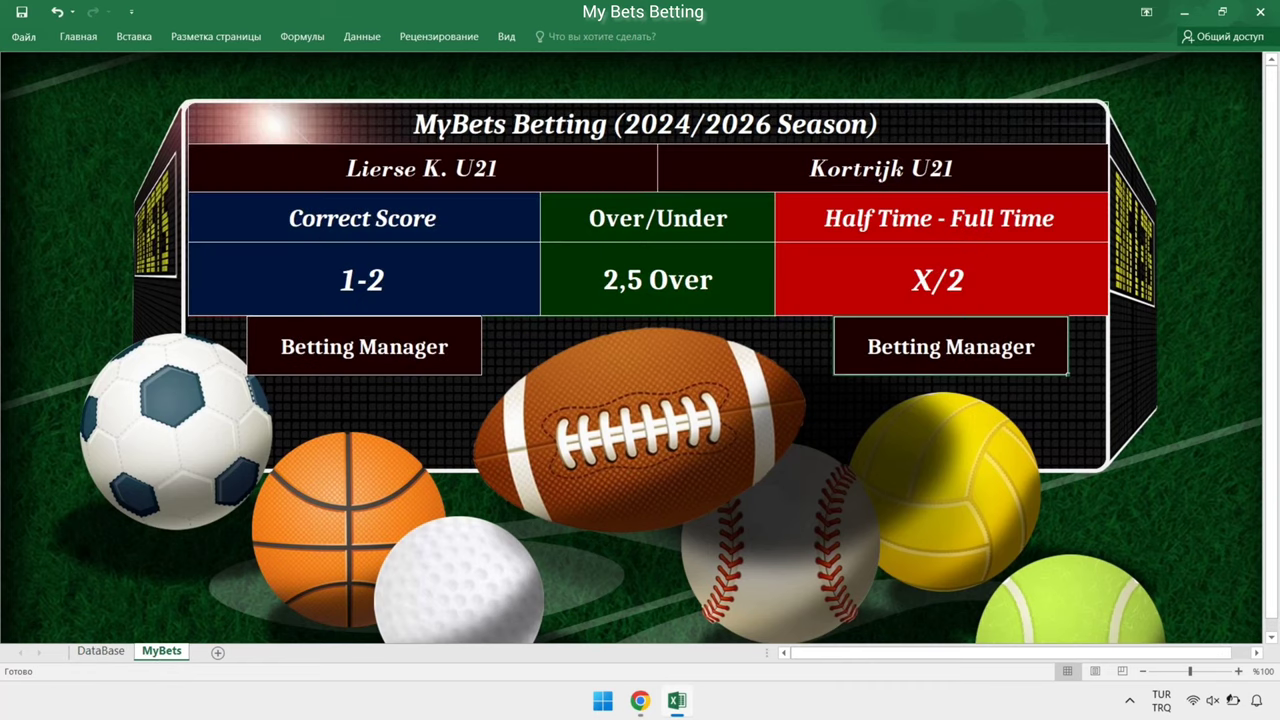
mouse_move(640, 700)
left_click(600, 600)
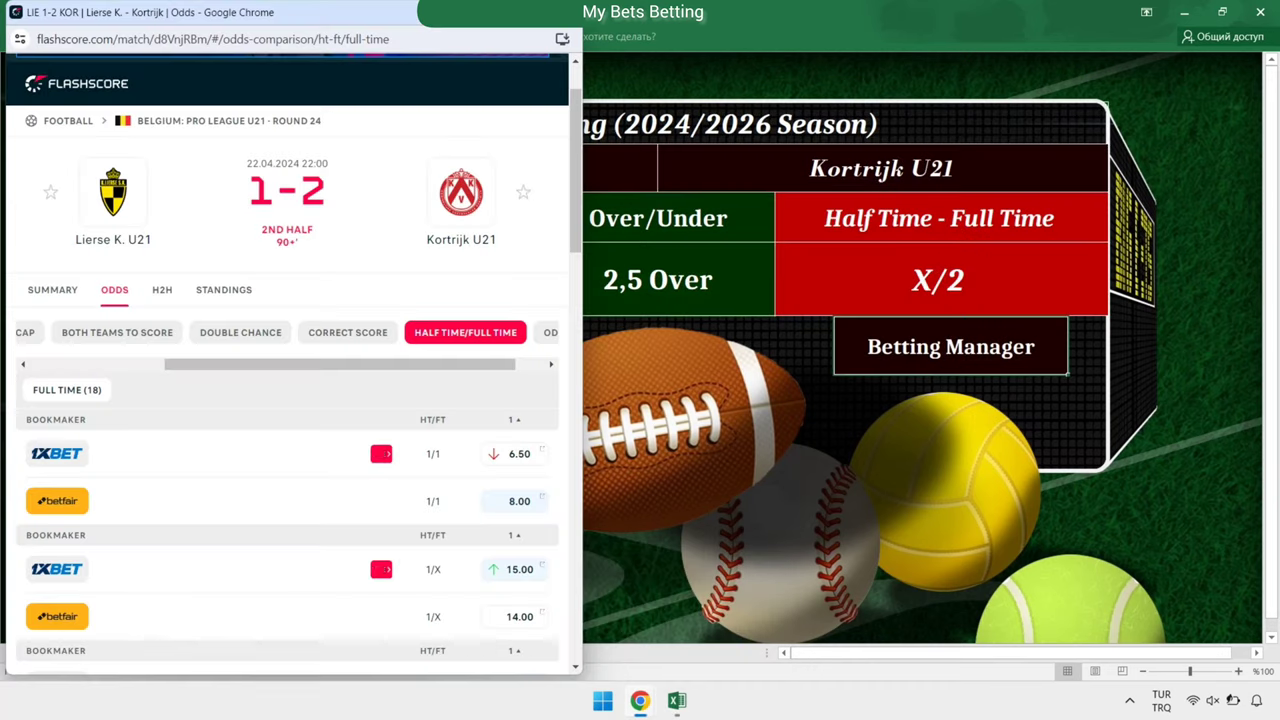
left_click_drag(6, 2, 98, 313)
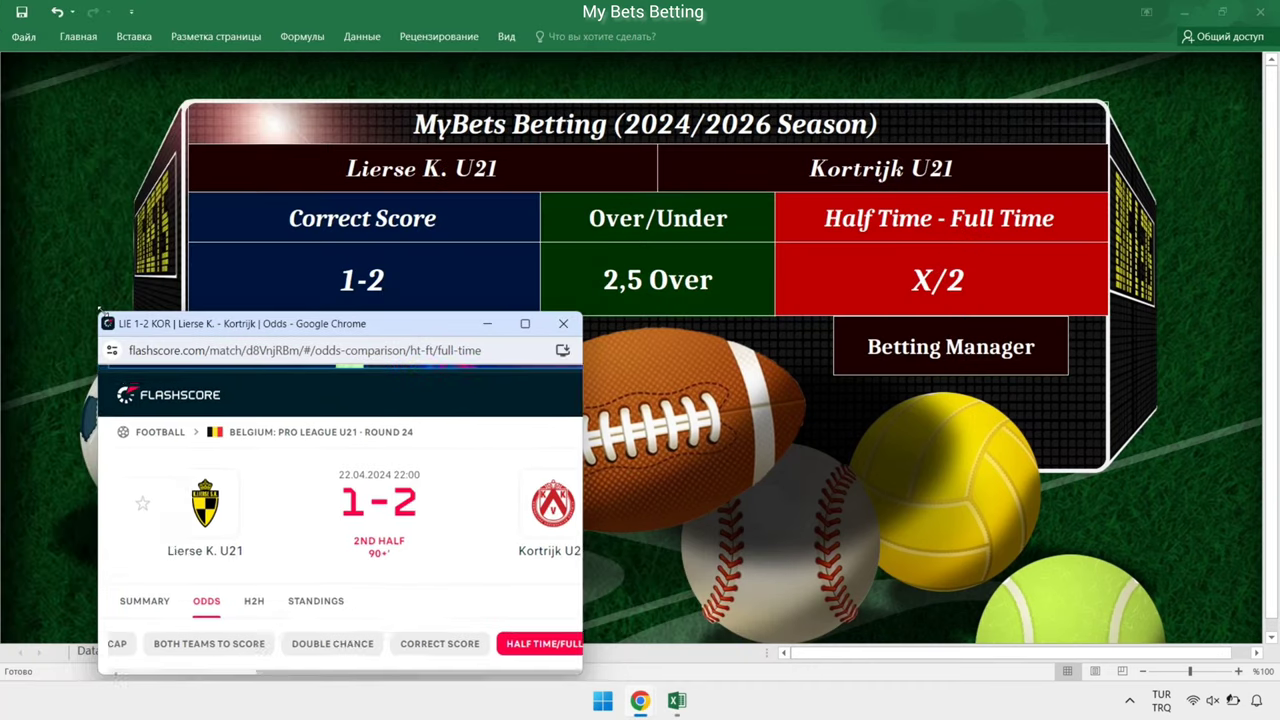
scroll(123, 600, "left", 3)
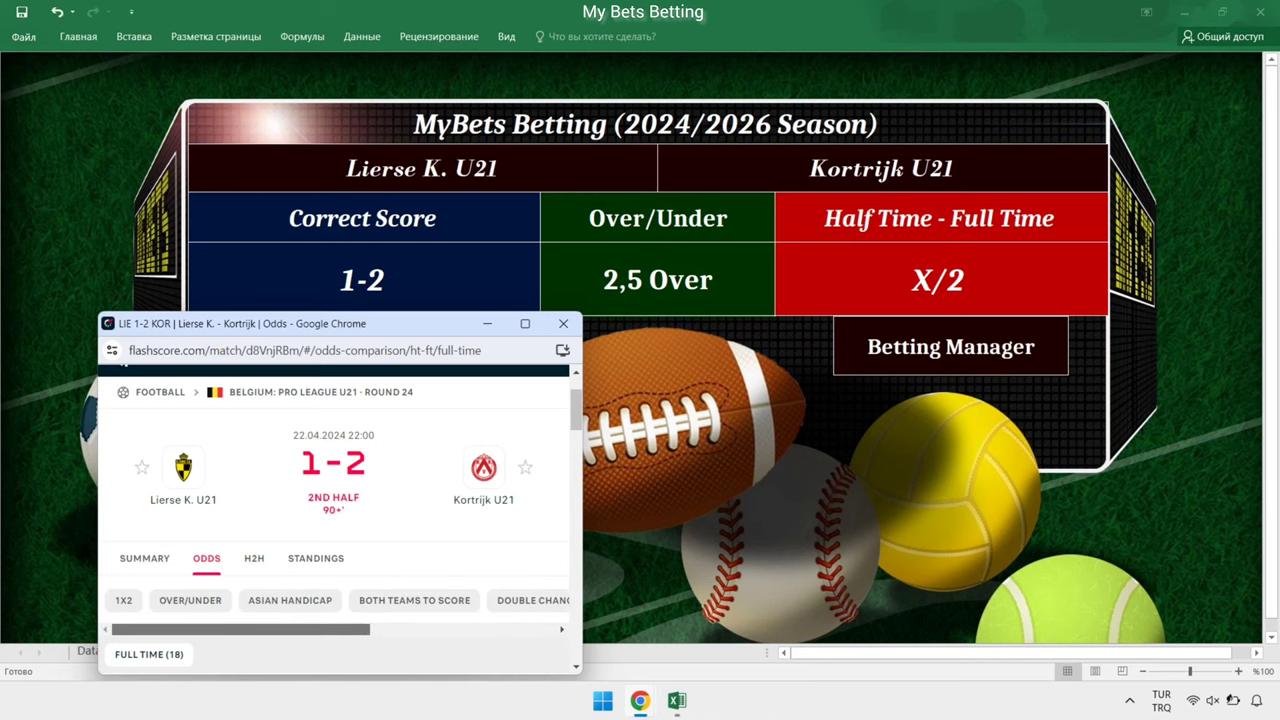
left_click(123, 600)
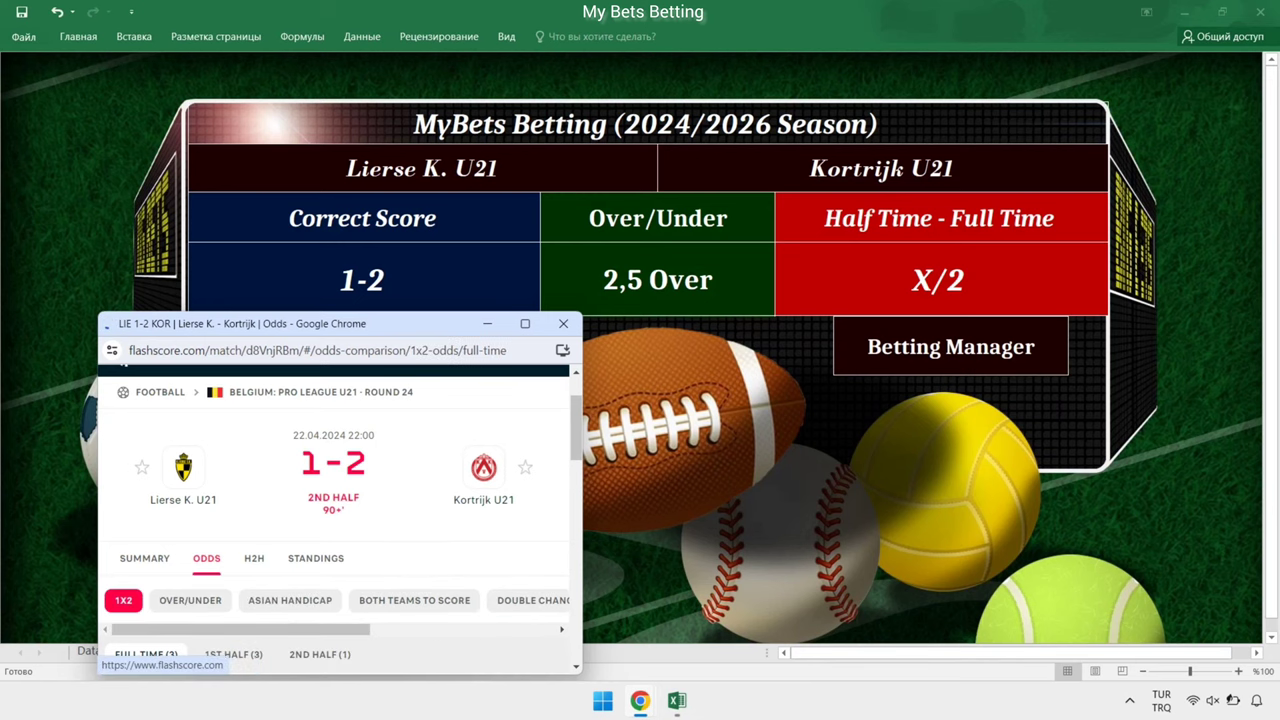
scroll(339, 519, "down", 1)
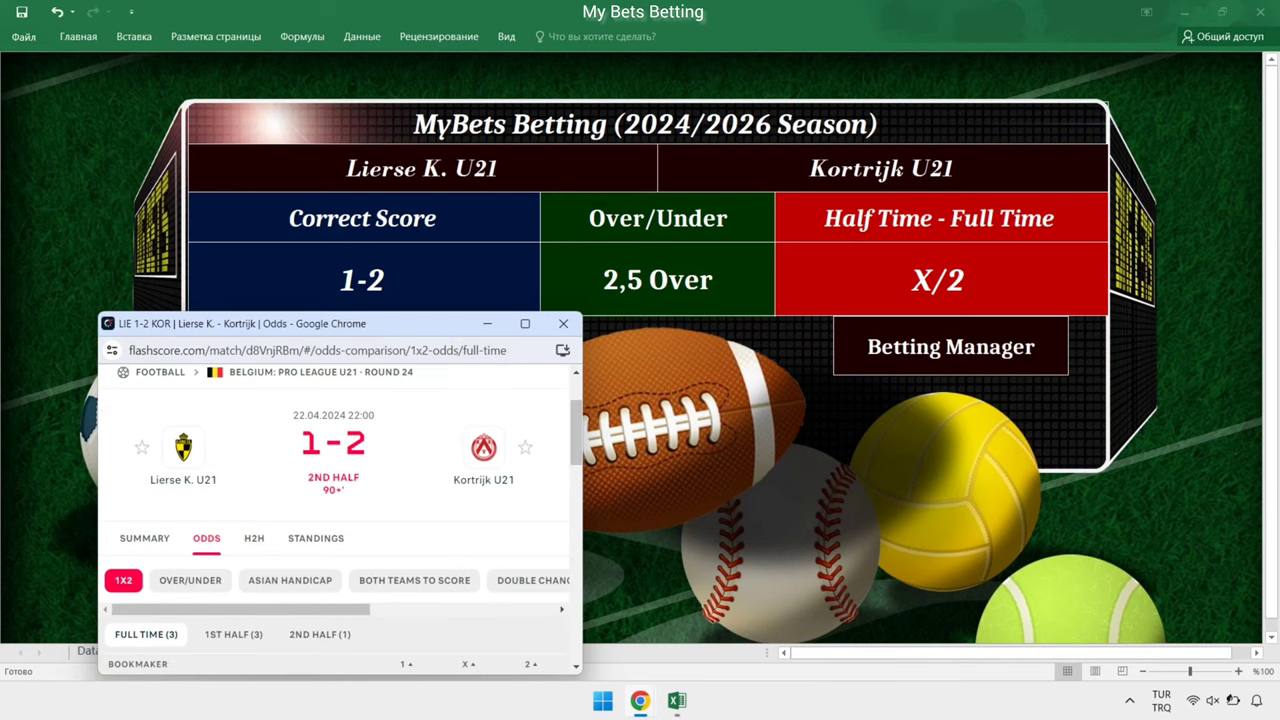
left_click_drag(300, 323, 596, 330)
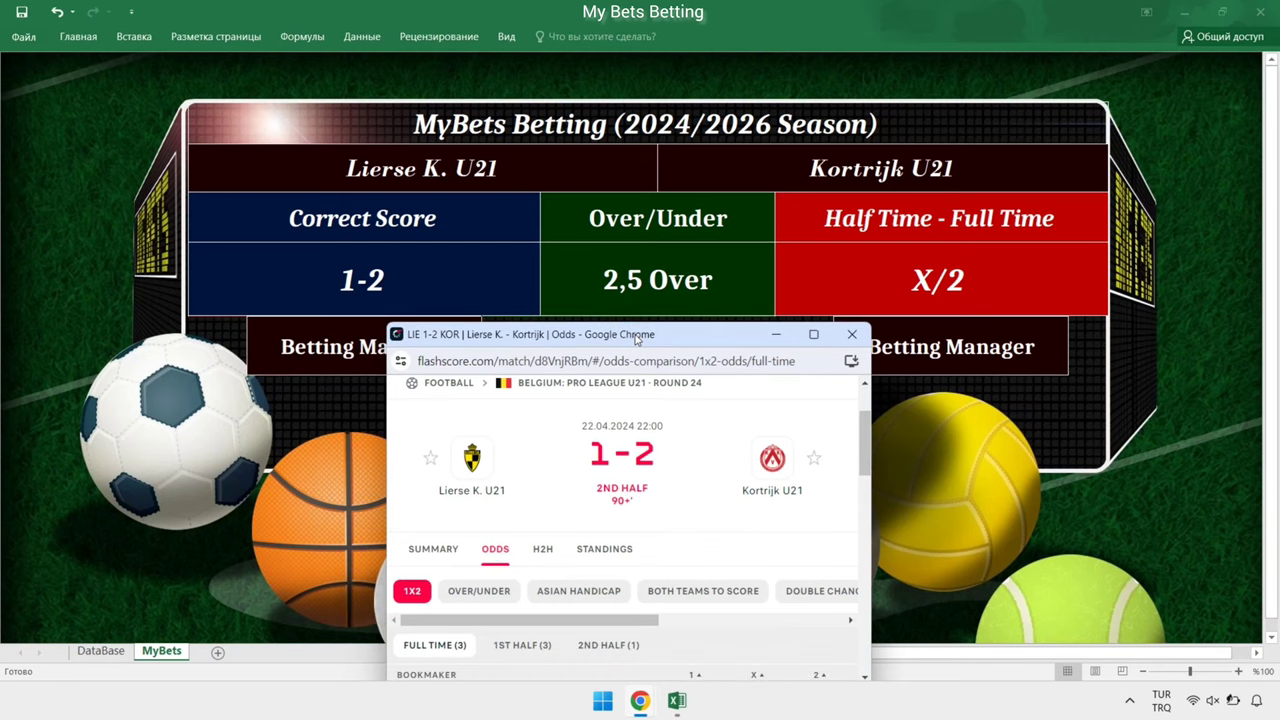
scroll(486, 504, "down", 3)
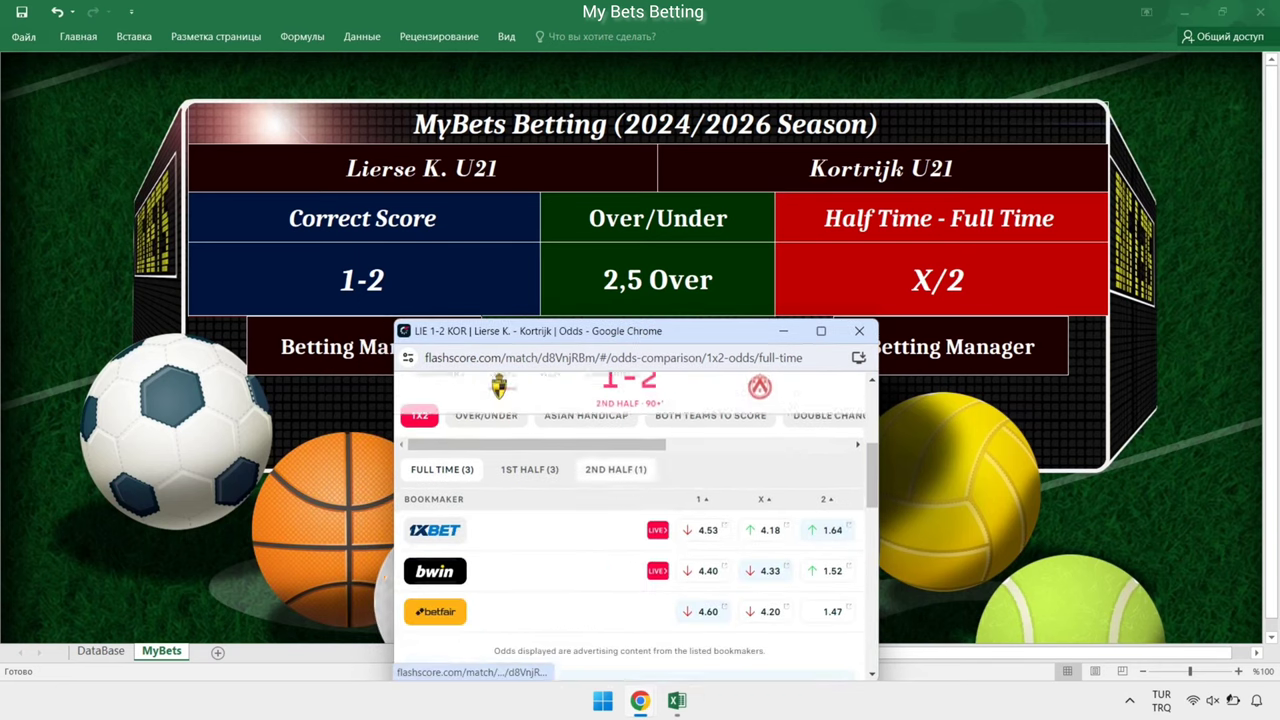
scroll(486, 504, "down", 2)
scroll(486, 504, "up", 3)
scroll(486, 504, "up", 1)
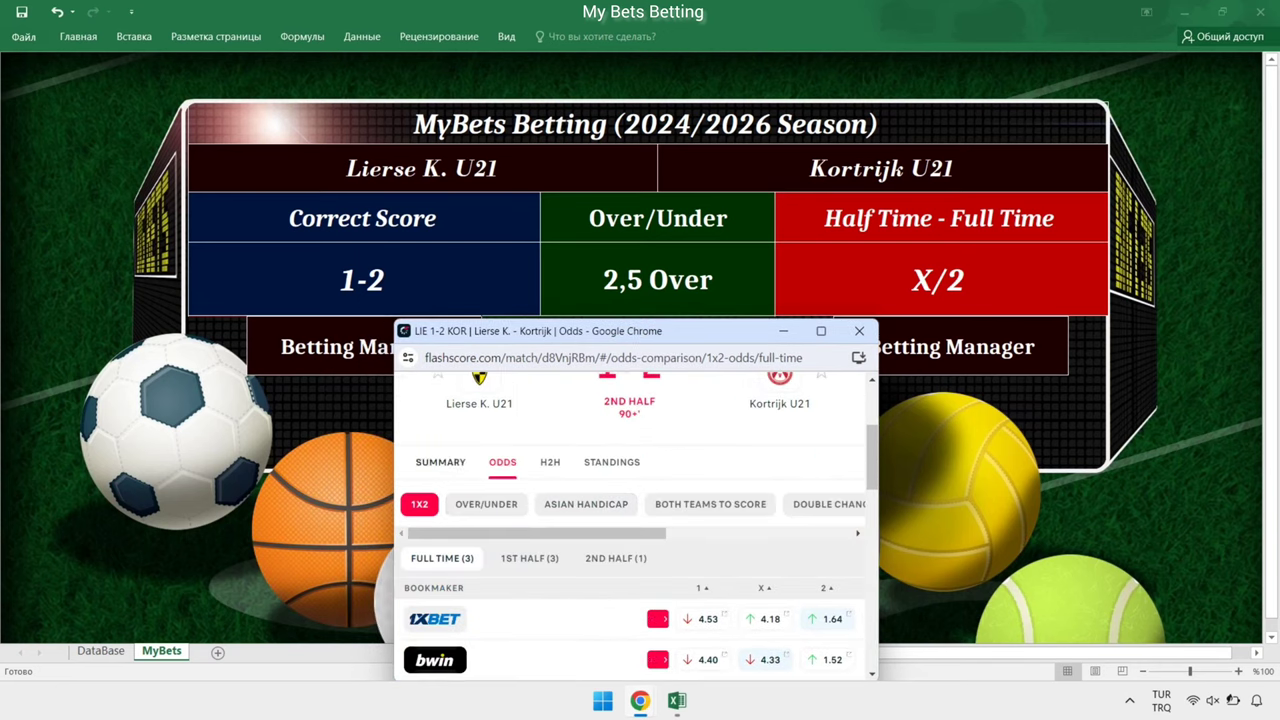
left_click(440, 462)
scroll(680, 482, "down", 3)
scroll(680, 482, "down", 2)
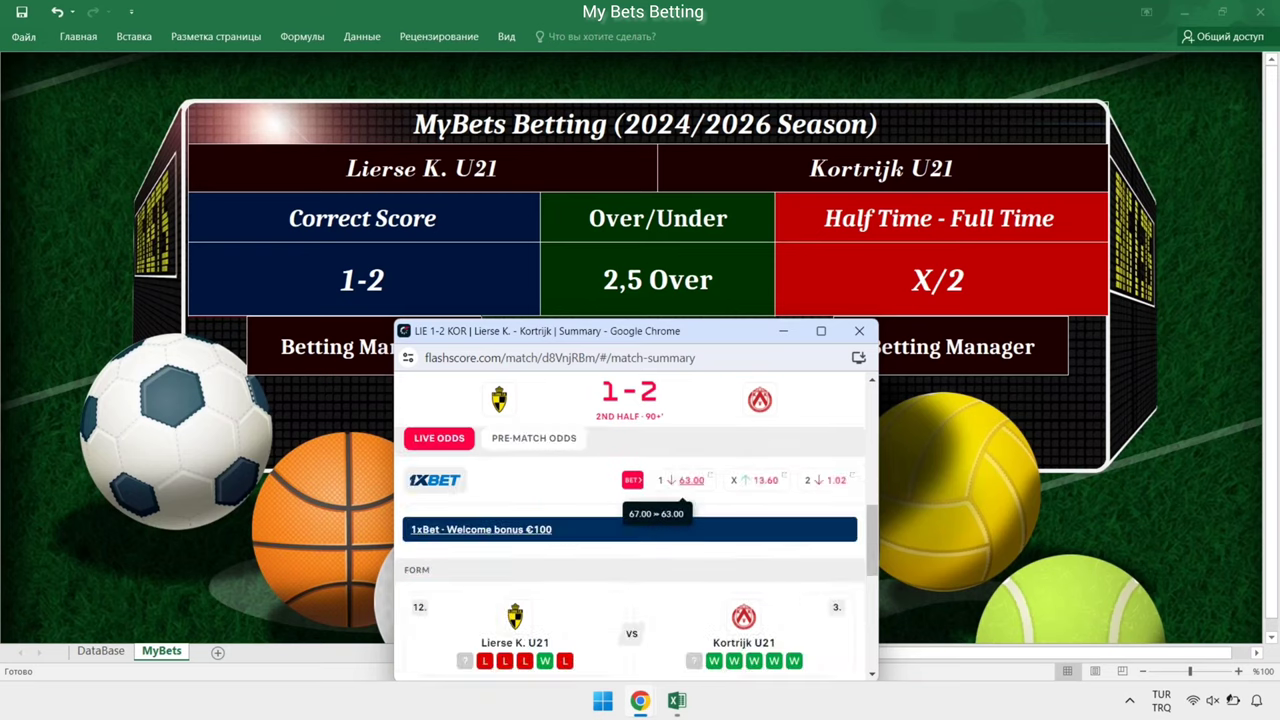
scroll(690, 482, "up", 2)
scroll(690, 482, "up", 2)
scroll(690, 482, "up", 2)
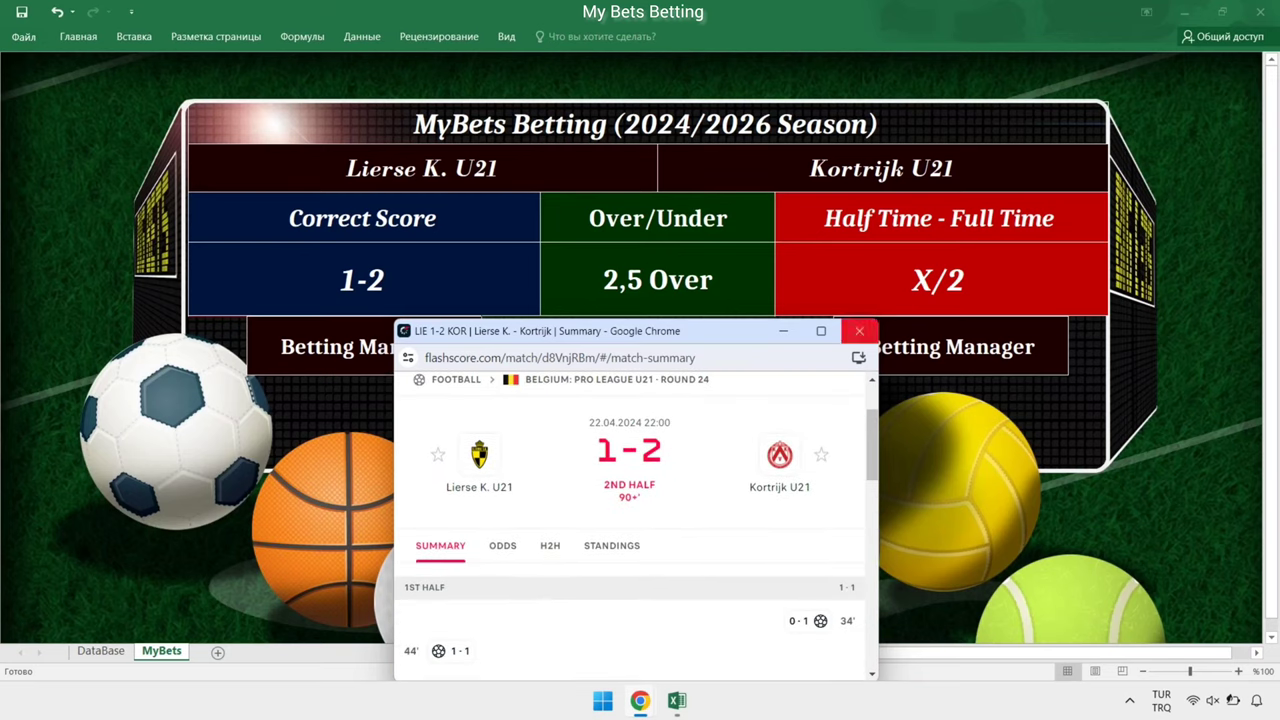
key("alt+Tab")
Switch to the DataBase sheet, then open Thun vs Sion from Flashscore's Switzerland Challenge League list.
key("ctrl+Page_Up")
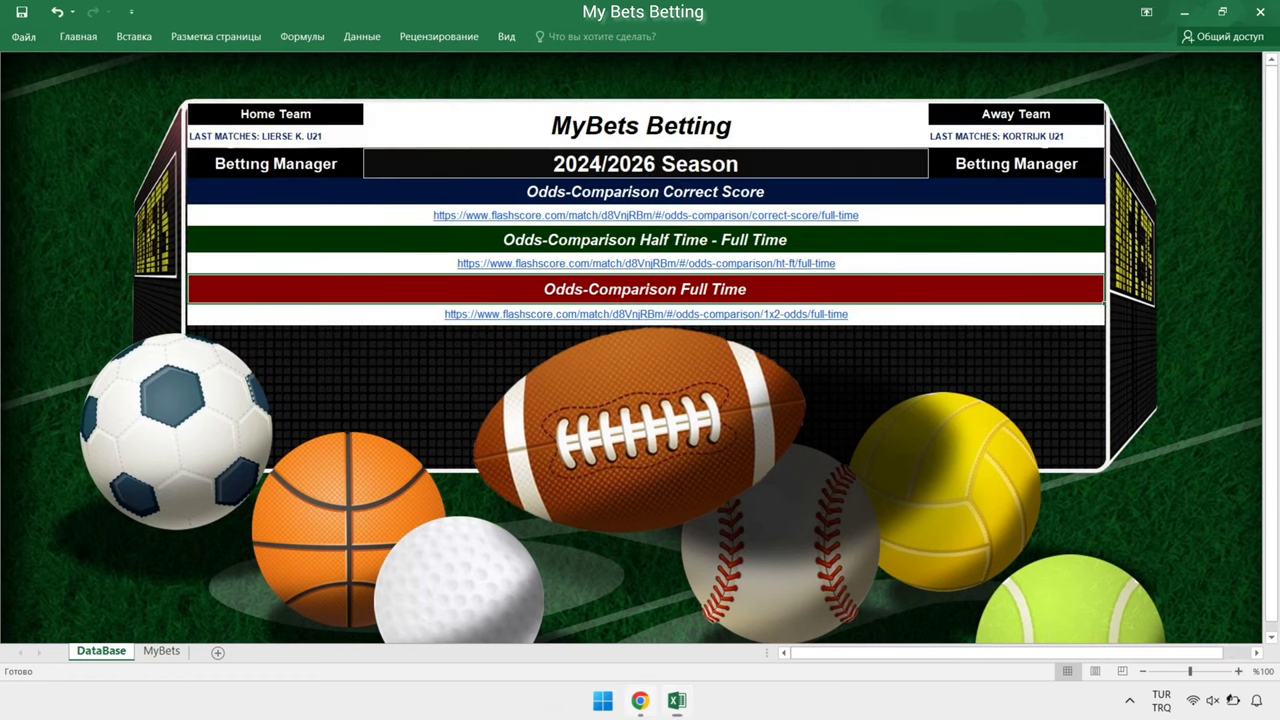
key("alt+Tab")
scroll(568, 380, "down", 3)
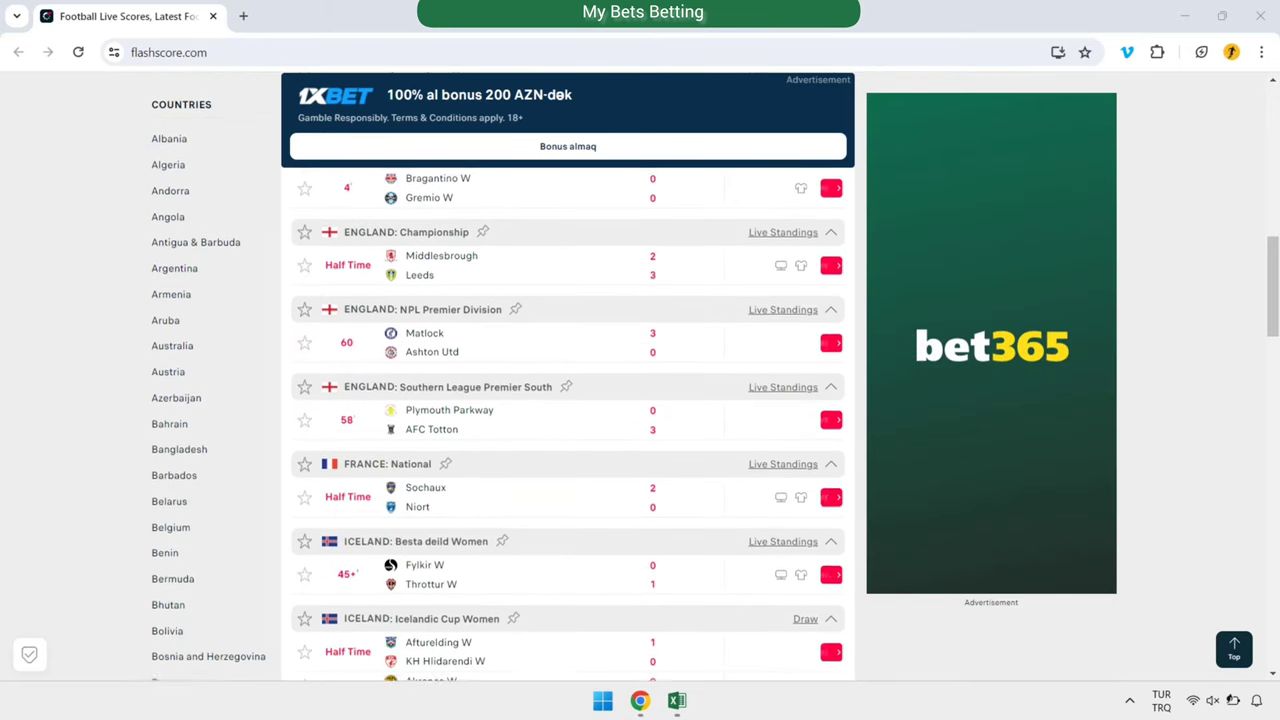
scroll(568, 380, "down", 1)
scroll(568, 380, "down", 1)
scroll(568, 380, "down", 2)
scroll(568, 380, "down", 1)
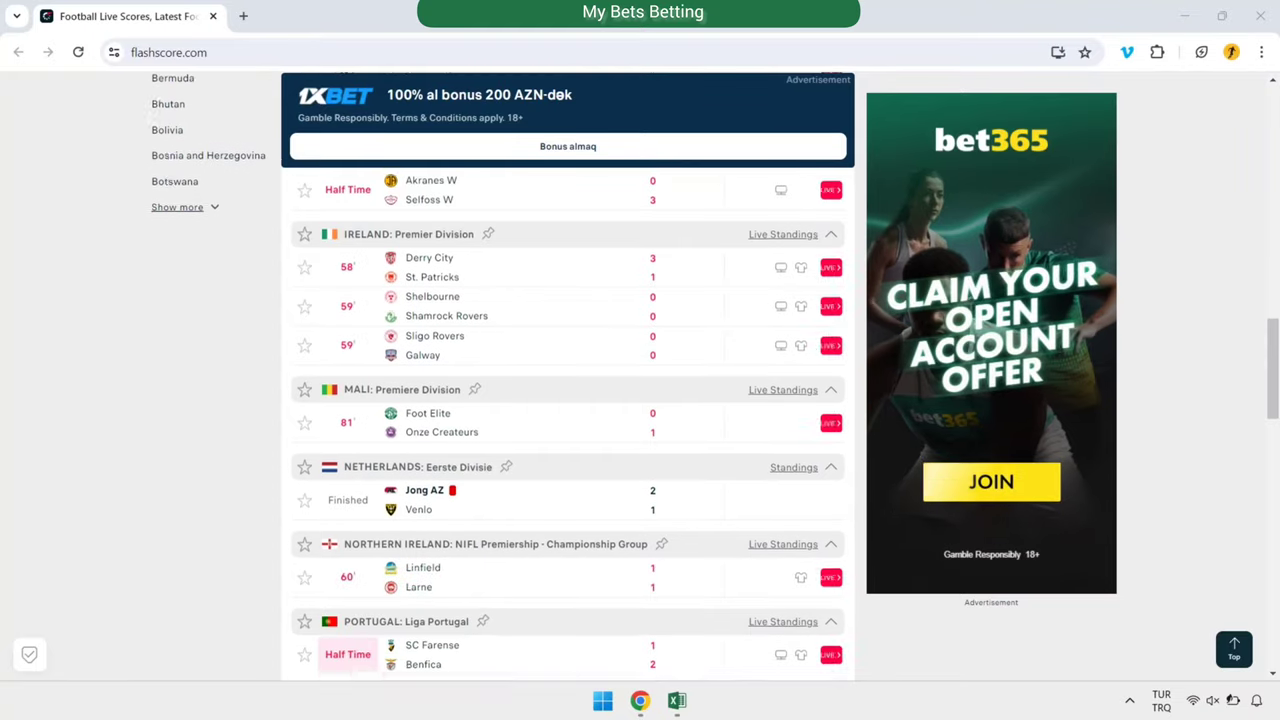
scroll(568, 380, "down", 1)
scroll(568, 380, "down", 2)
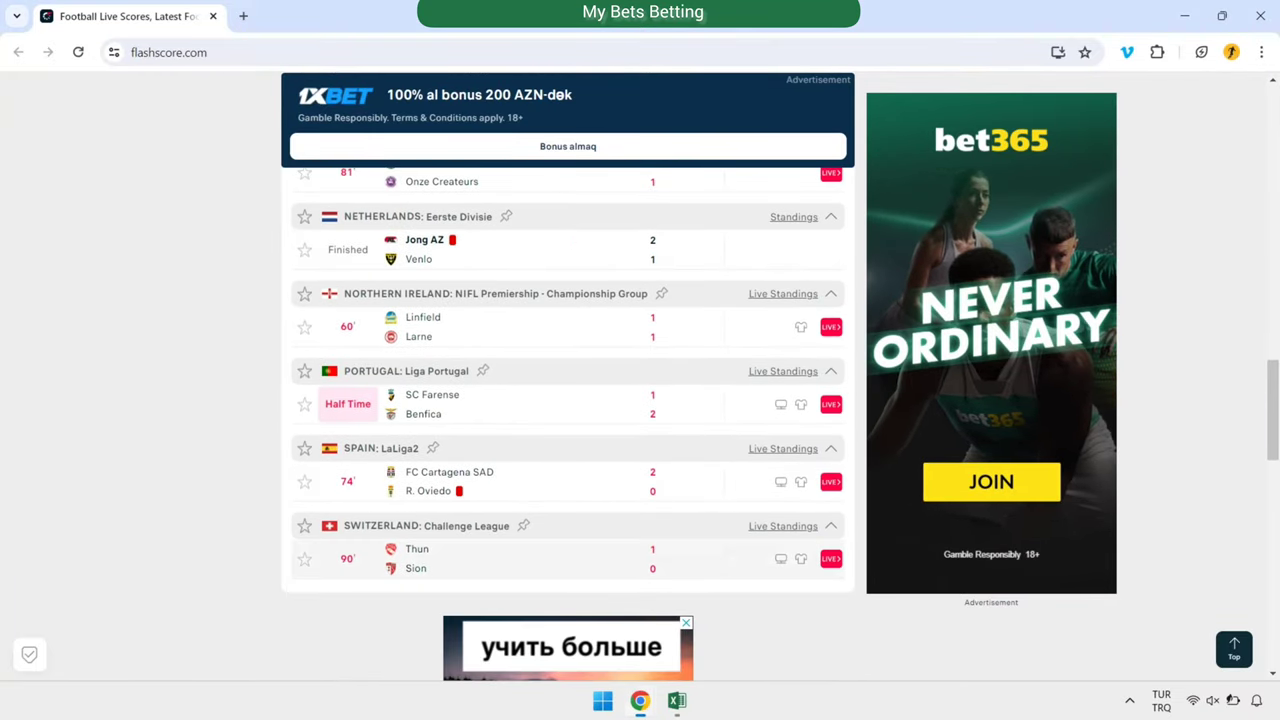
left_click(520, 558)
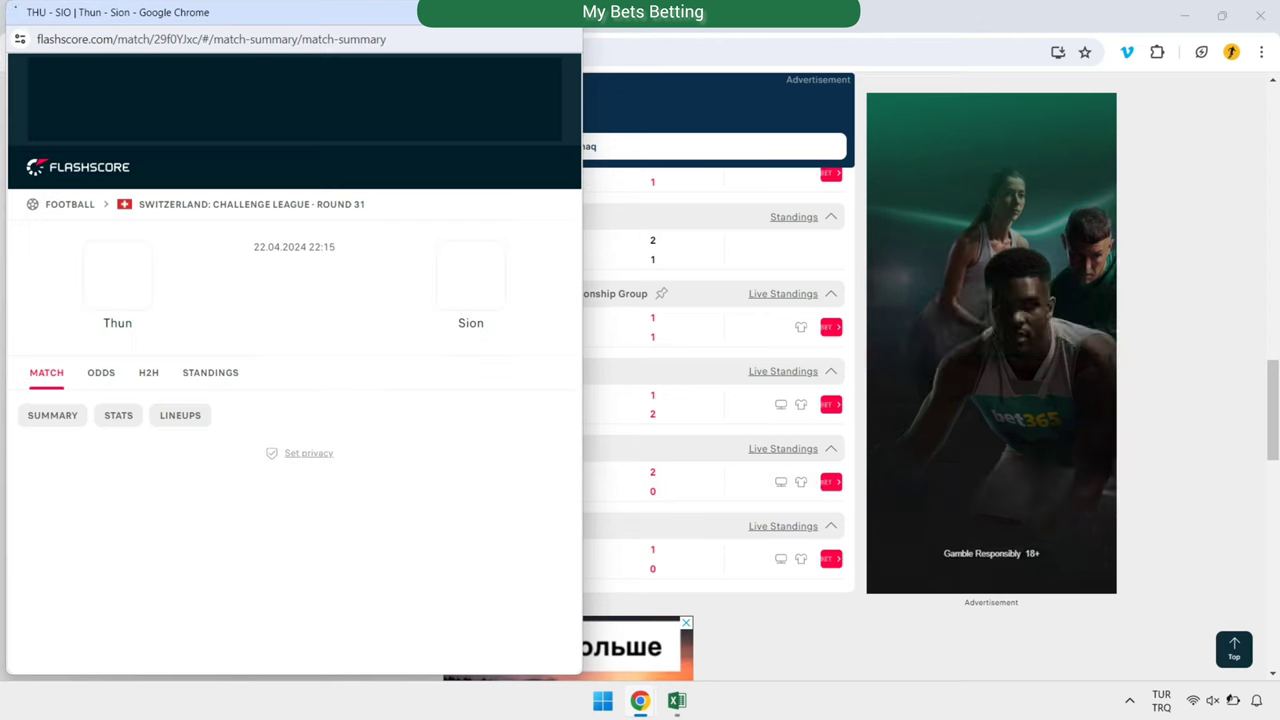
Copy Thun's last home matches from the head-to-head into the Home Team cell.
scroll(290, 360, "down", 1)
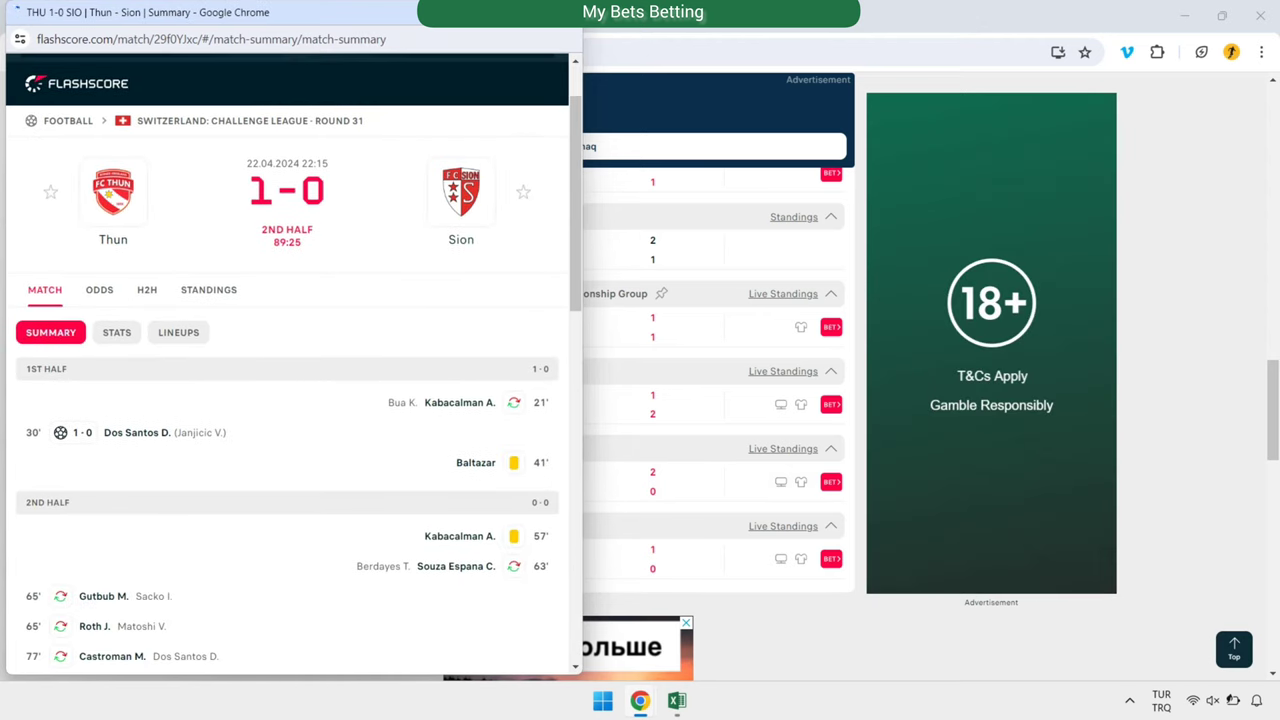
left_click(147, 289)
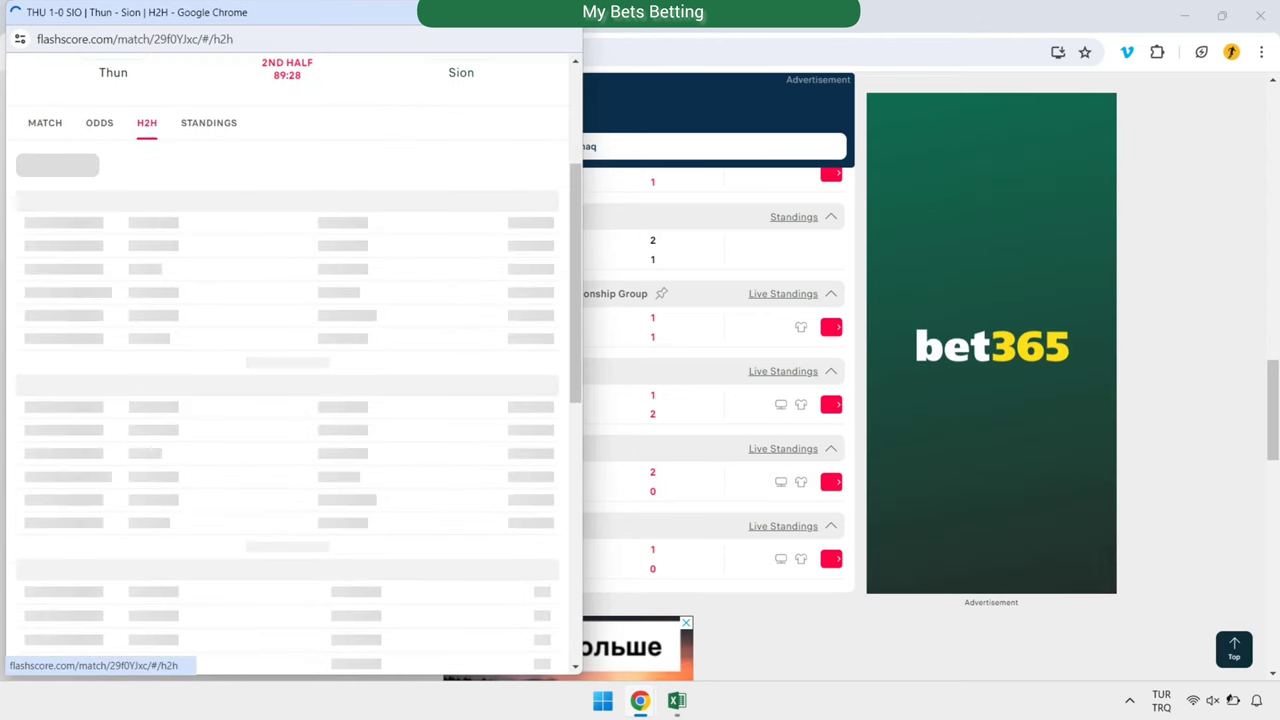
left_click(127, 165)
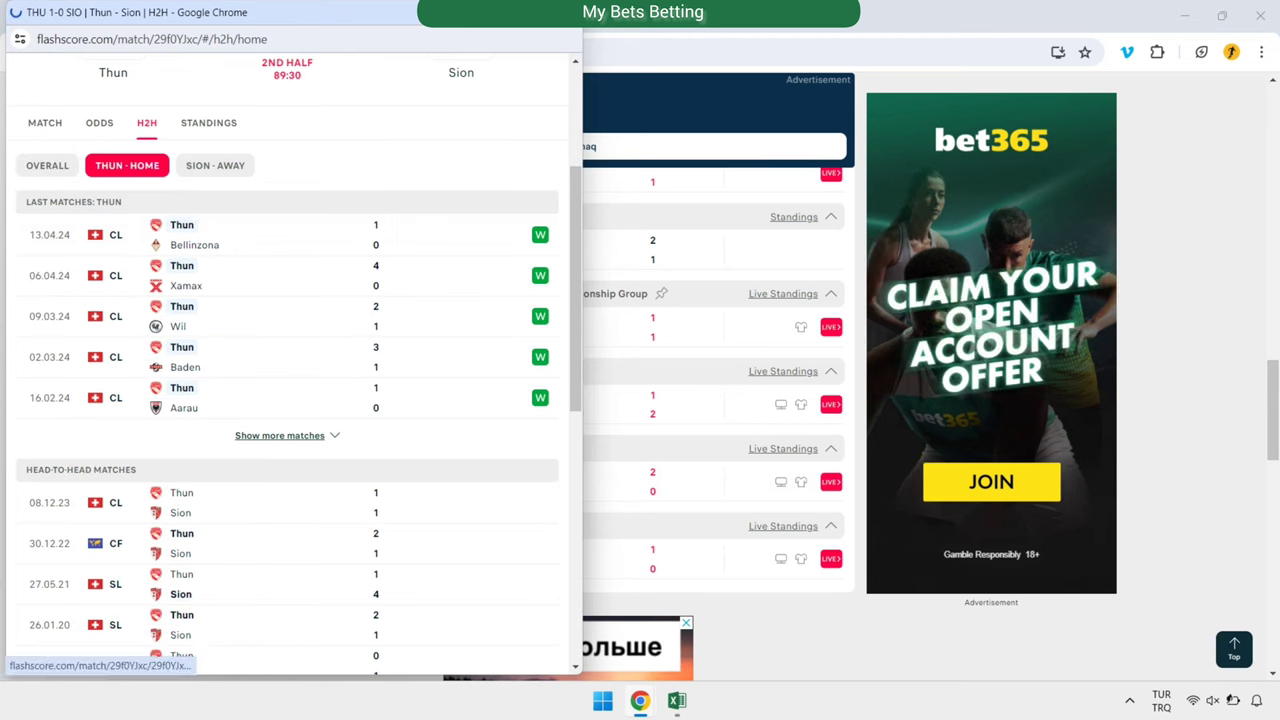
left_click_drag(26, 201, 380, 408)
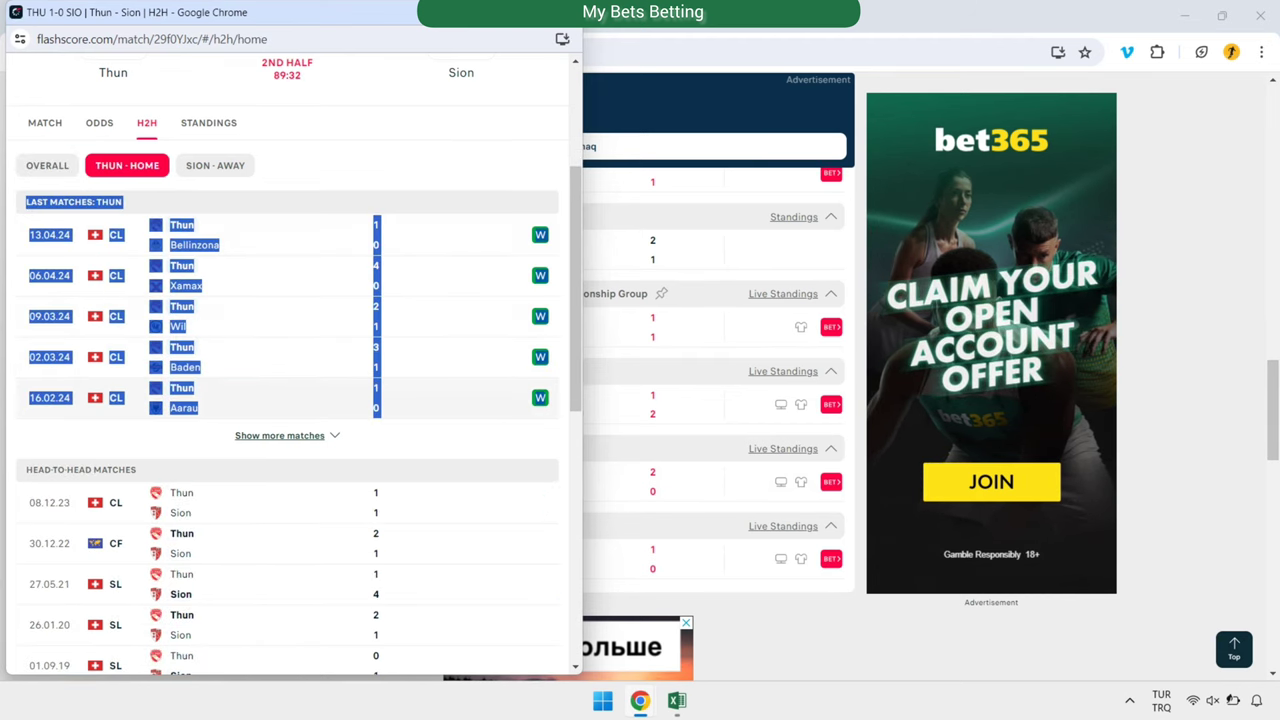
right_click(530, 366)
left_click(570, 380)
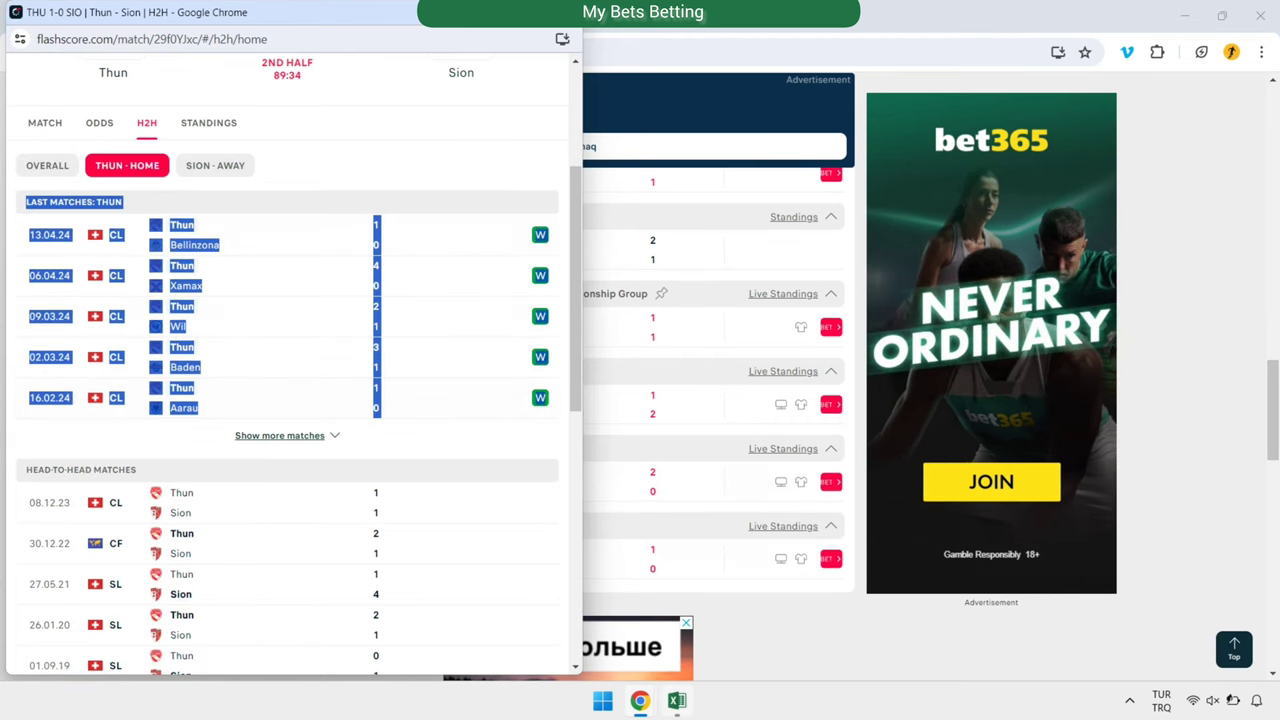
key("alt+Tab")
left_click(220, 136)
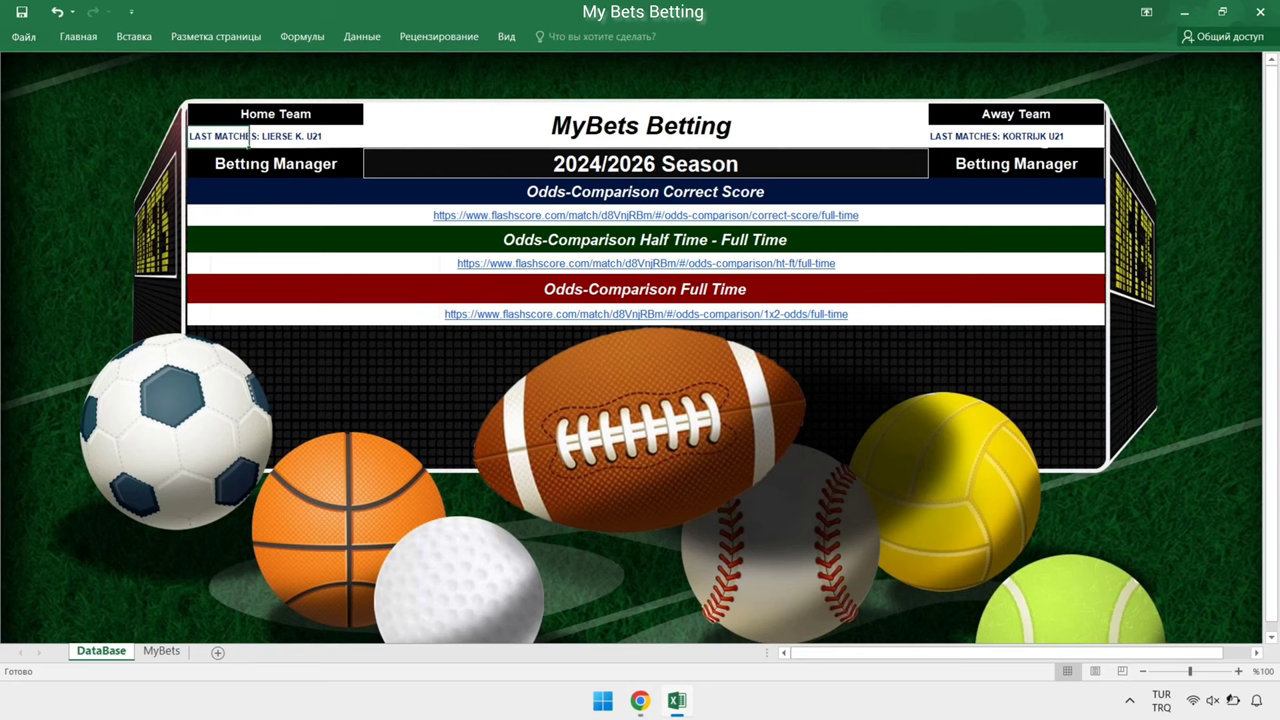
right_click(212, 134)
left_click(266, 205)
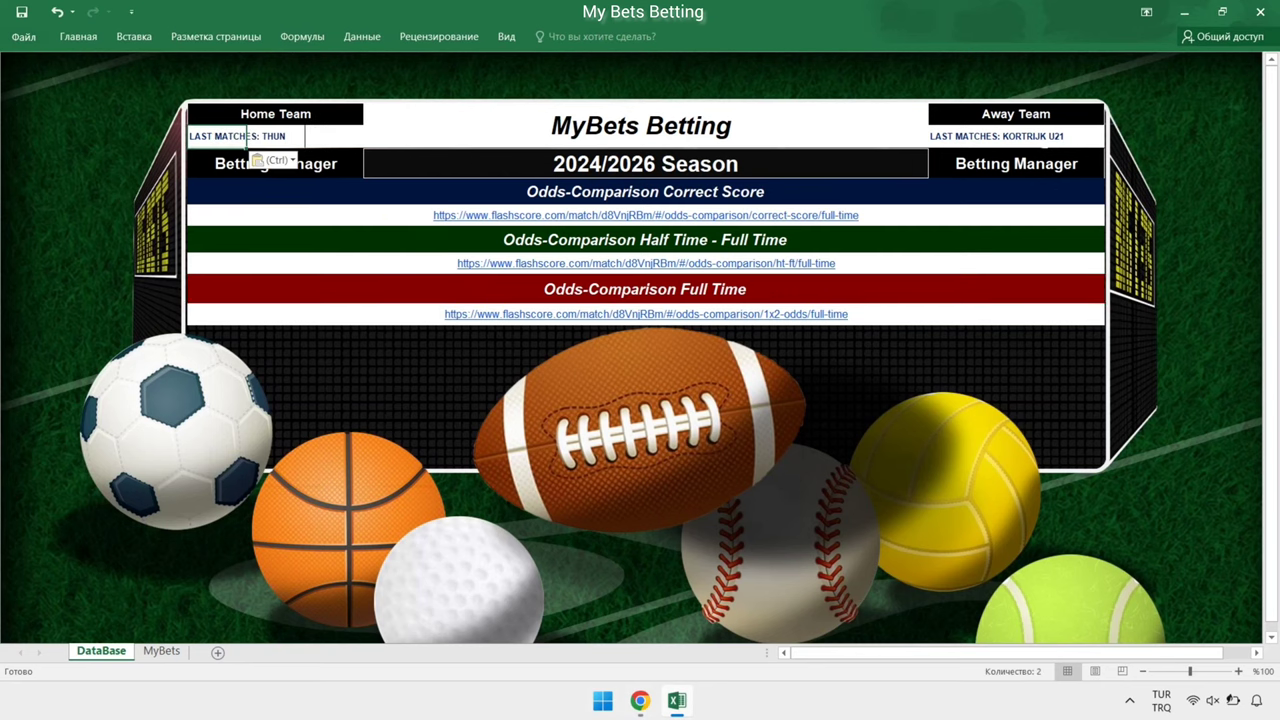
Copy Sion's last away matches from the head-to-head into the Away Team cell.
mouse_move(640, 700)
left_click(730, 610)
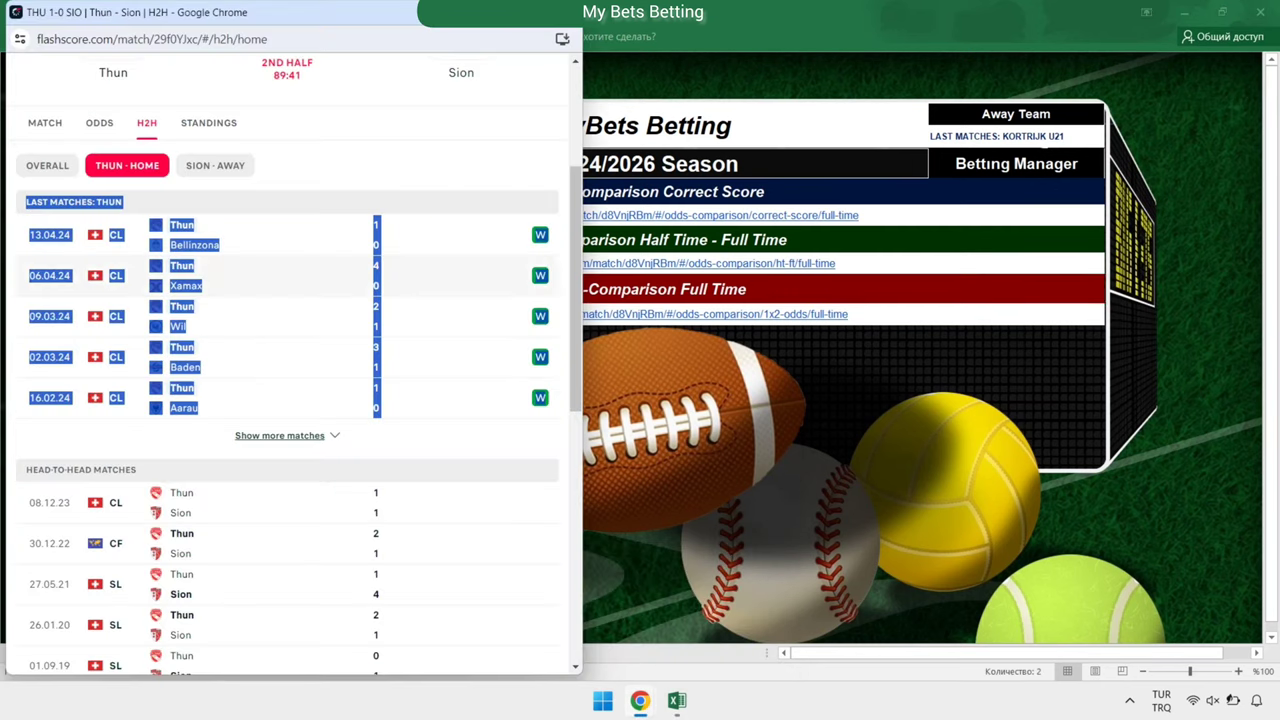
left_click(215, 165)
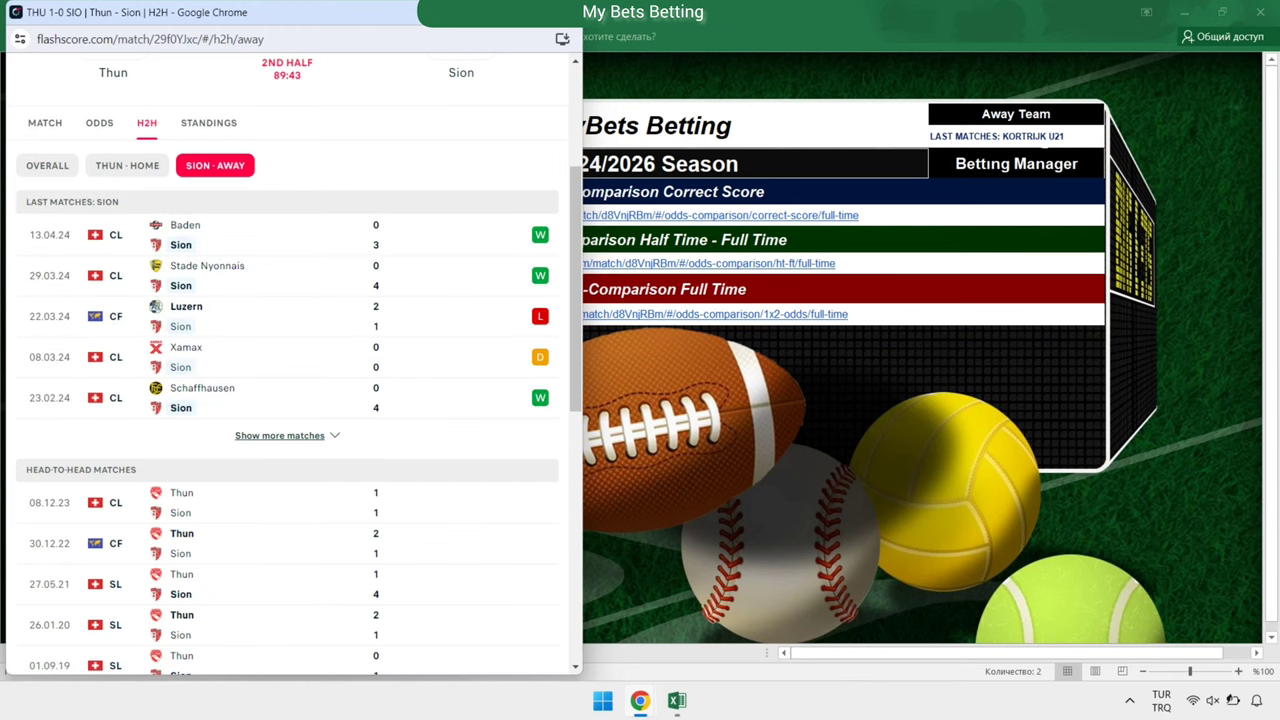
left_click_drag(44, 202, 380, 410)
right_click(540, 396)
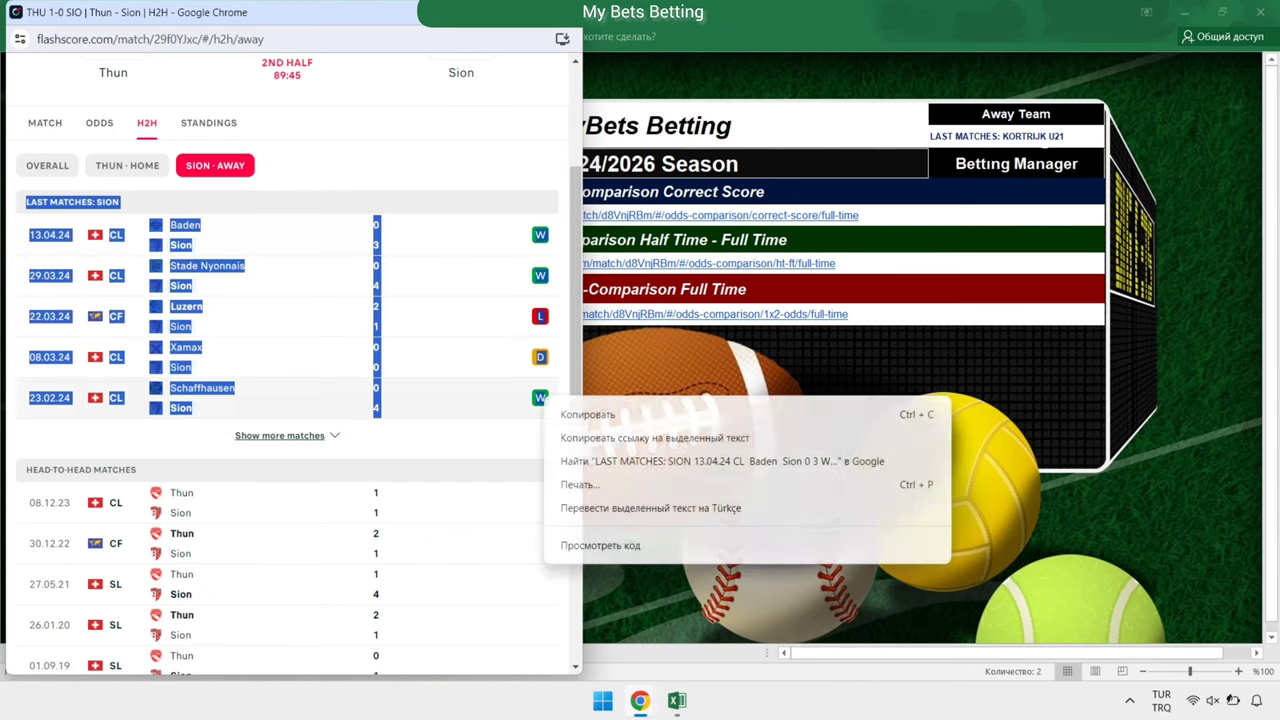
left_click(580, 410)
left_click(947, 135)
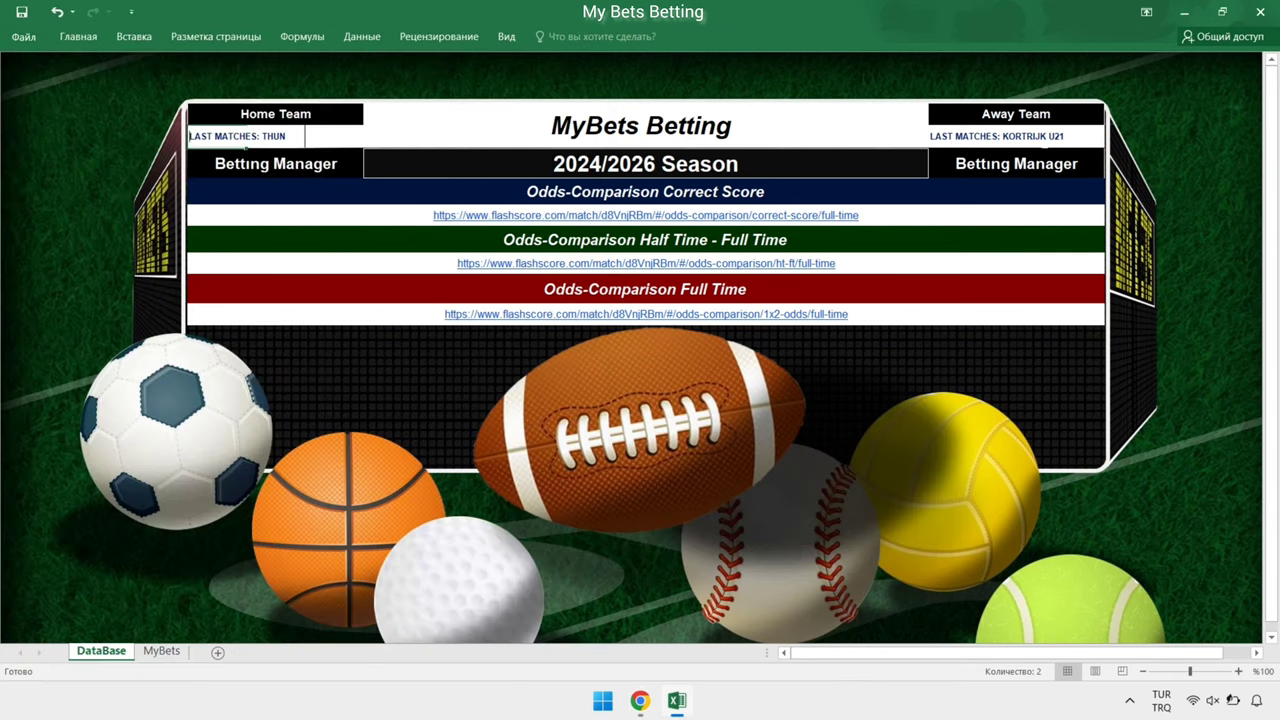
right_click(947, 135)
left_click(1002, 206)
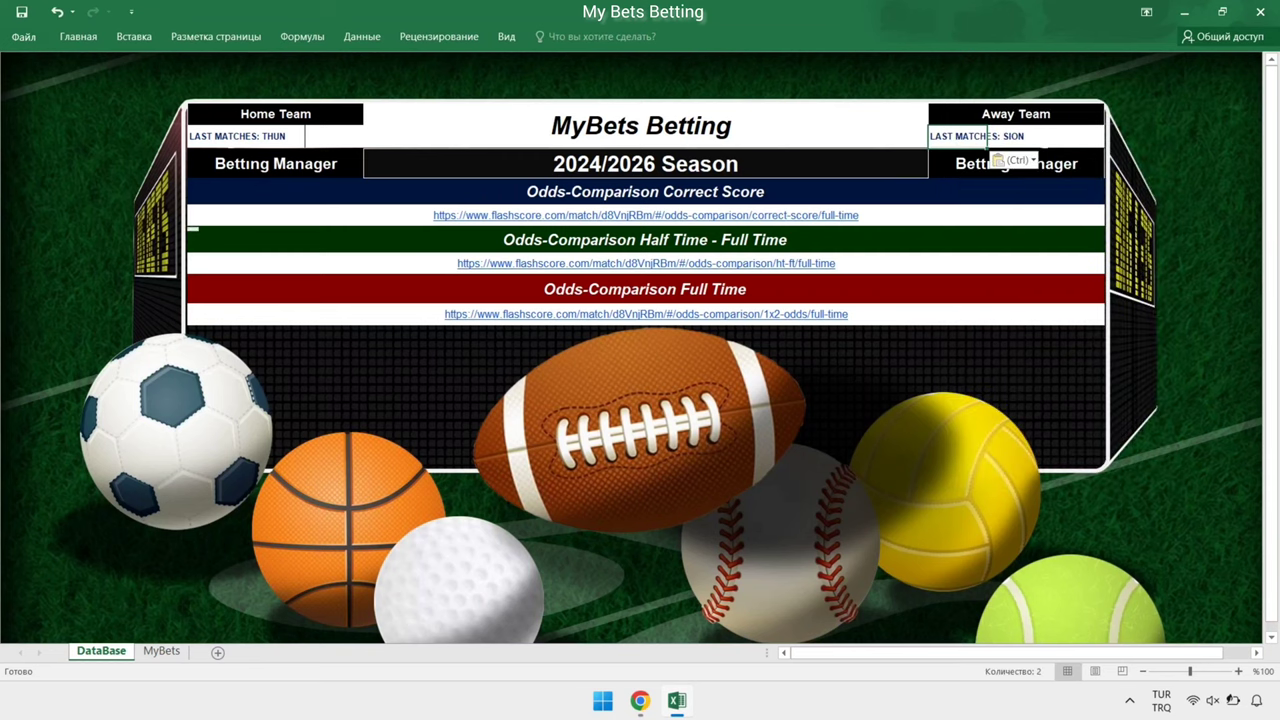
mouse_move(640, 700)
left_click(730, 610)
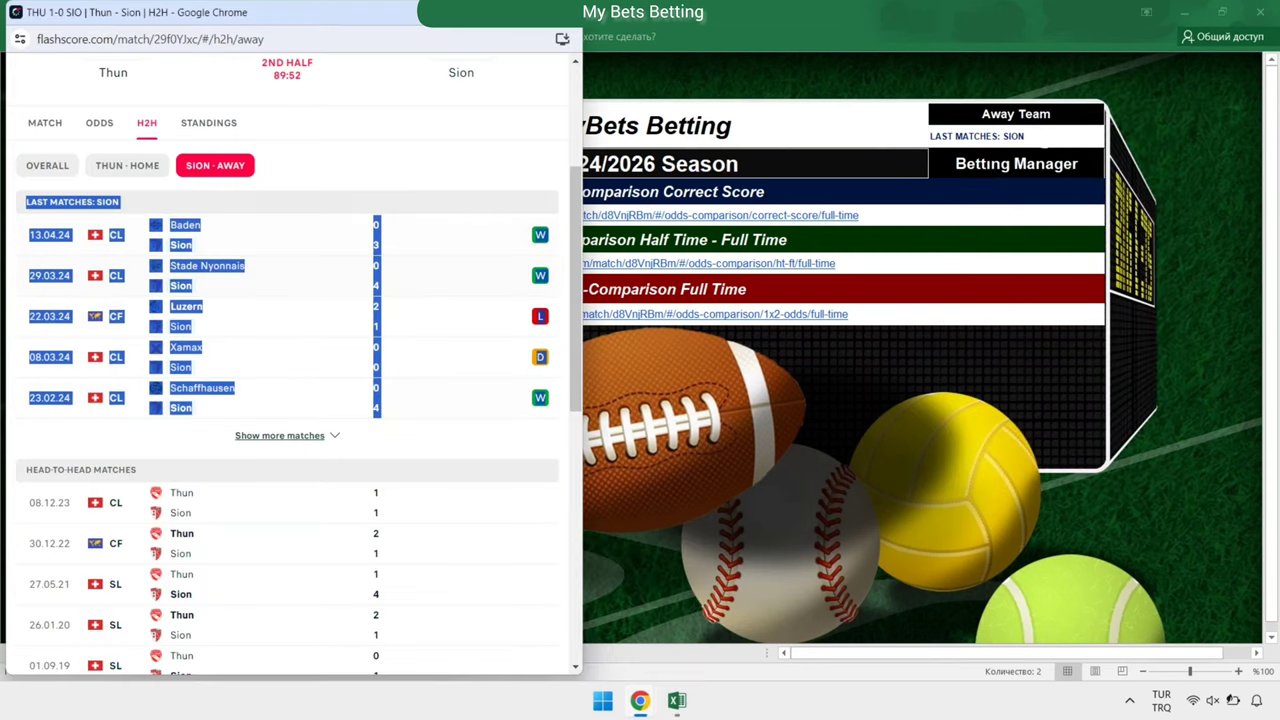
Replace the Full Time link cell with Thun vs Sion's 1X2 odds URL.
left_click(99, 122)
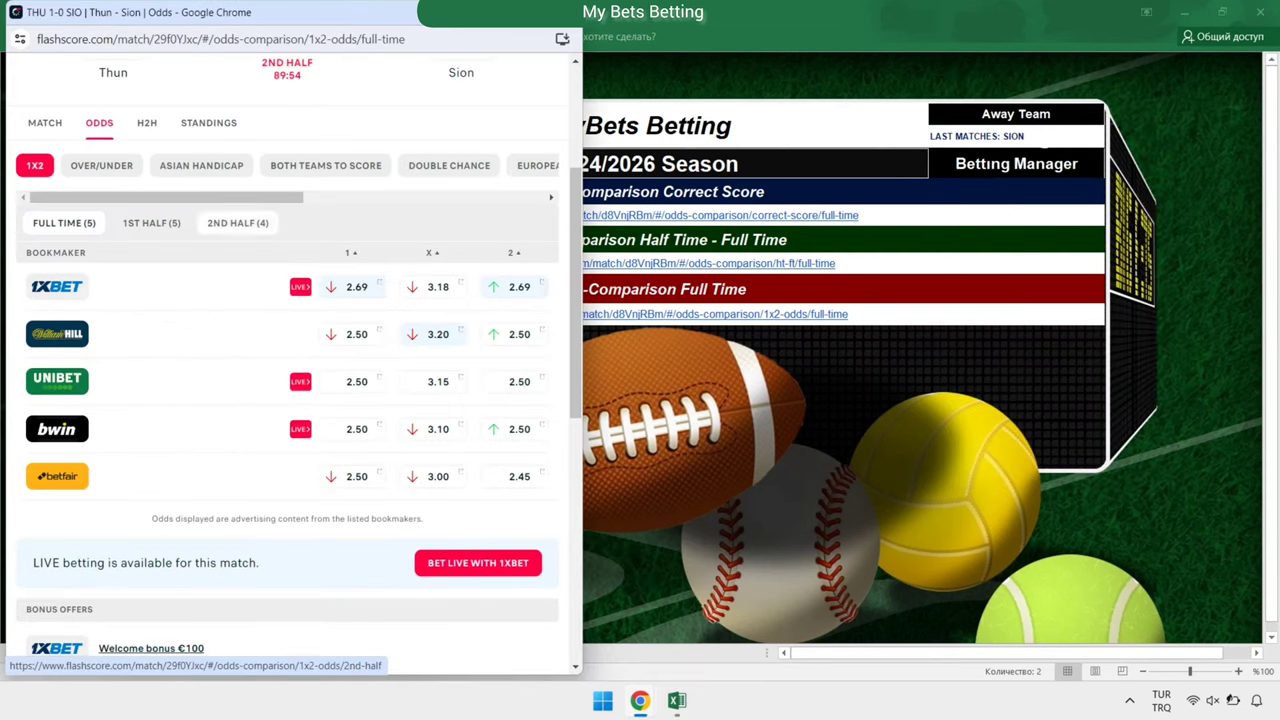
left_click(220, 39)
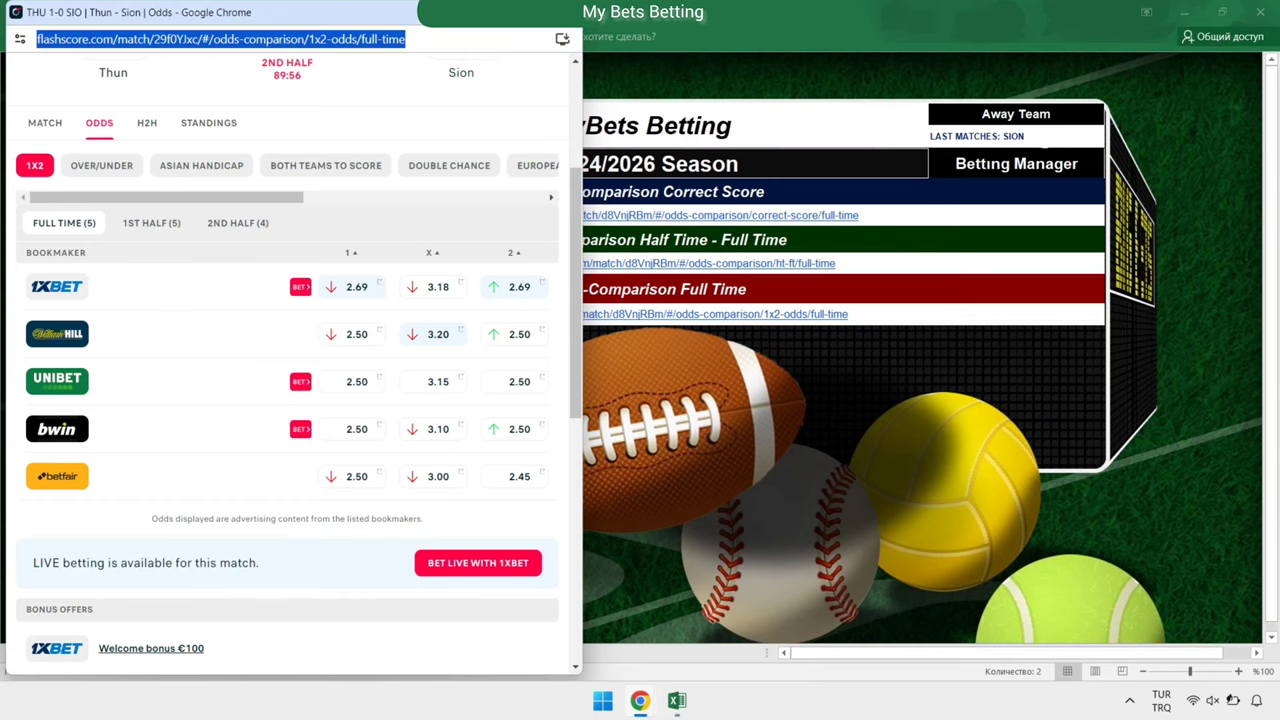
right_click(200, 39)
left_click(300, 156)
left_click(987, 140)
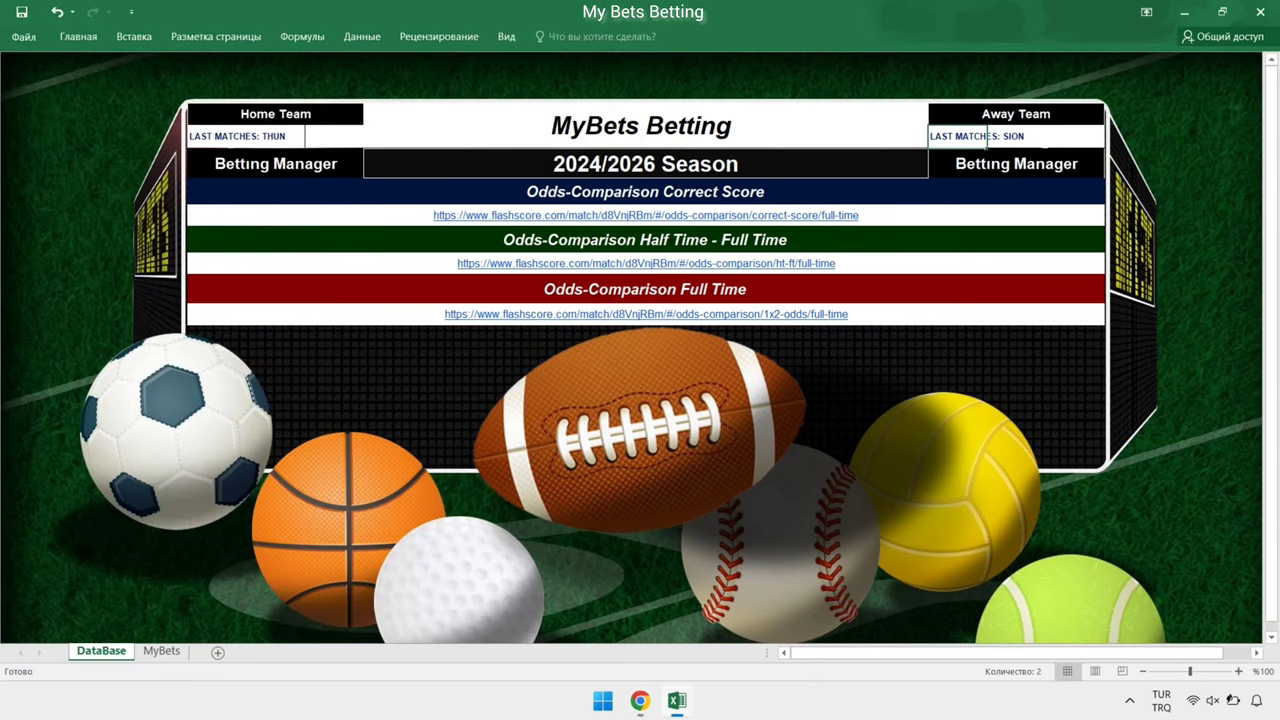
right_click(891, 314)
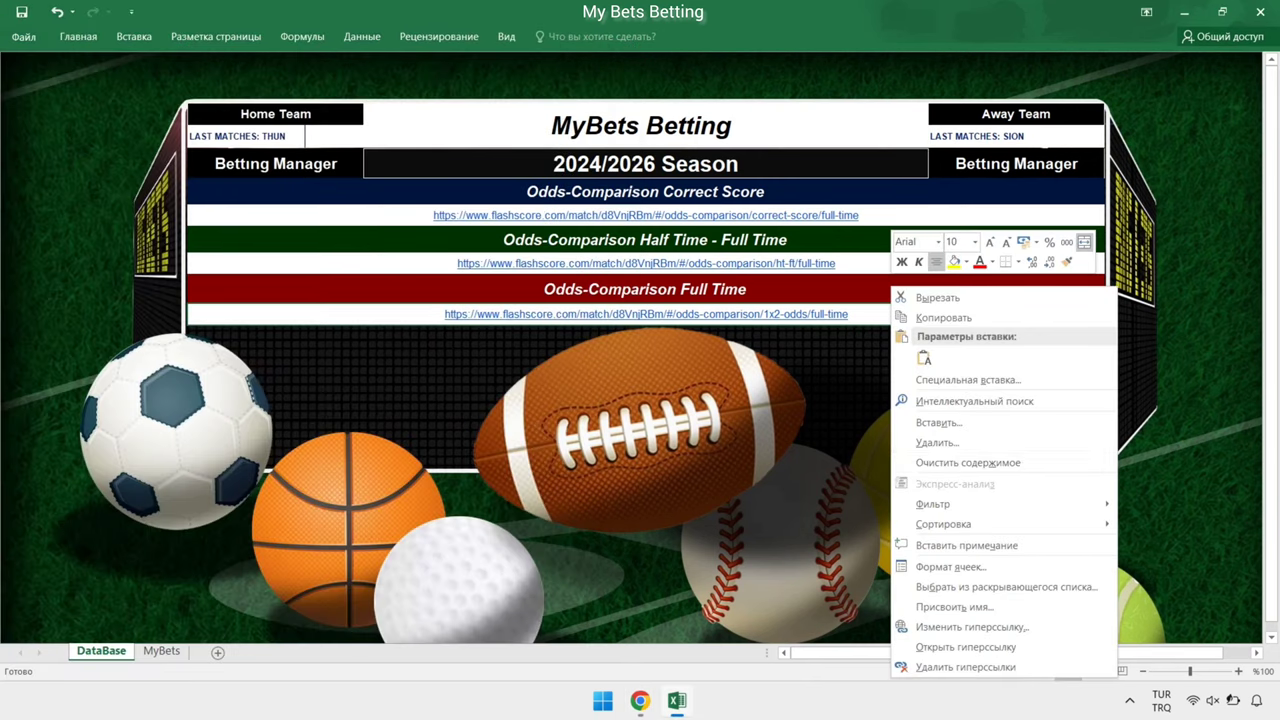
left_click(967, 462)
right_click(650, 314)
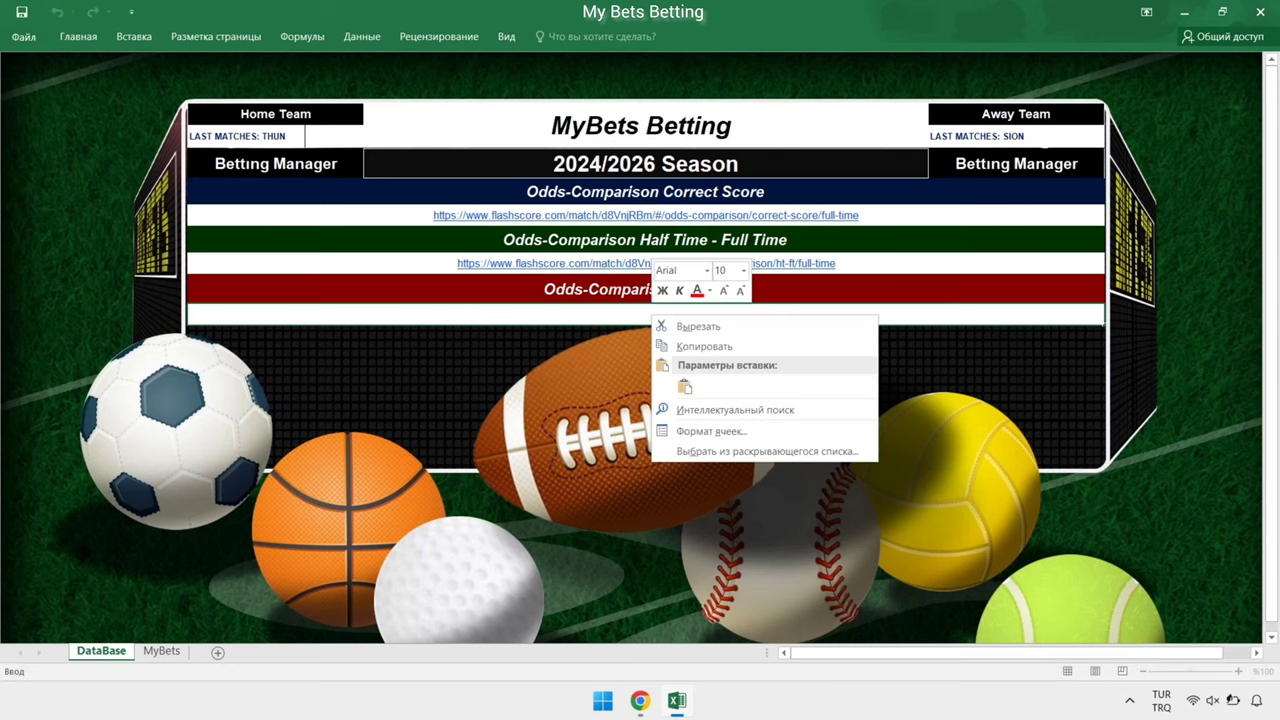
left_click(685, 386)
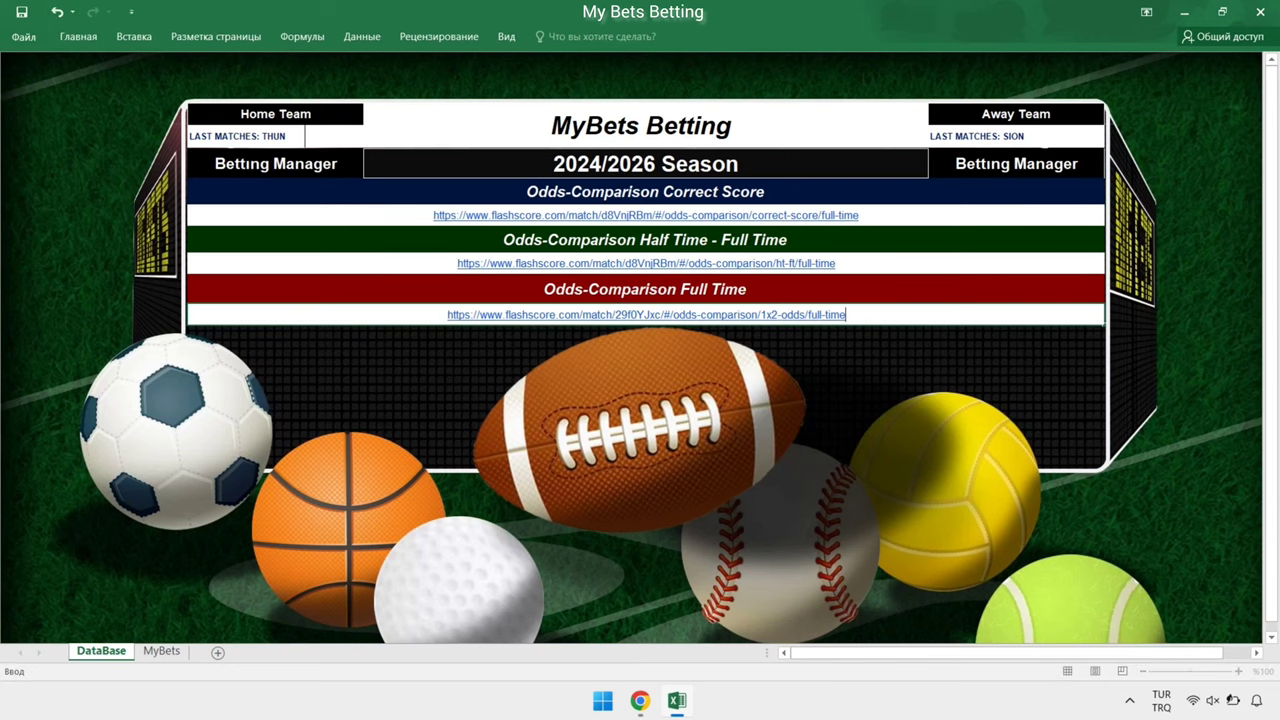
Replace the Correct Score link cell with Thun vs Sion's correct score odds URL.
mouse_move(640, 700)
left_click(714, 600)
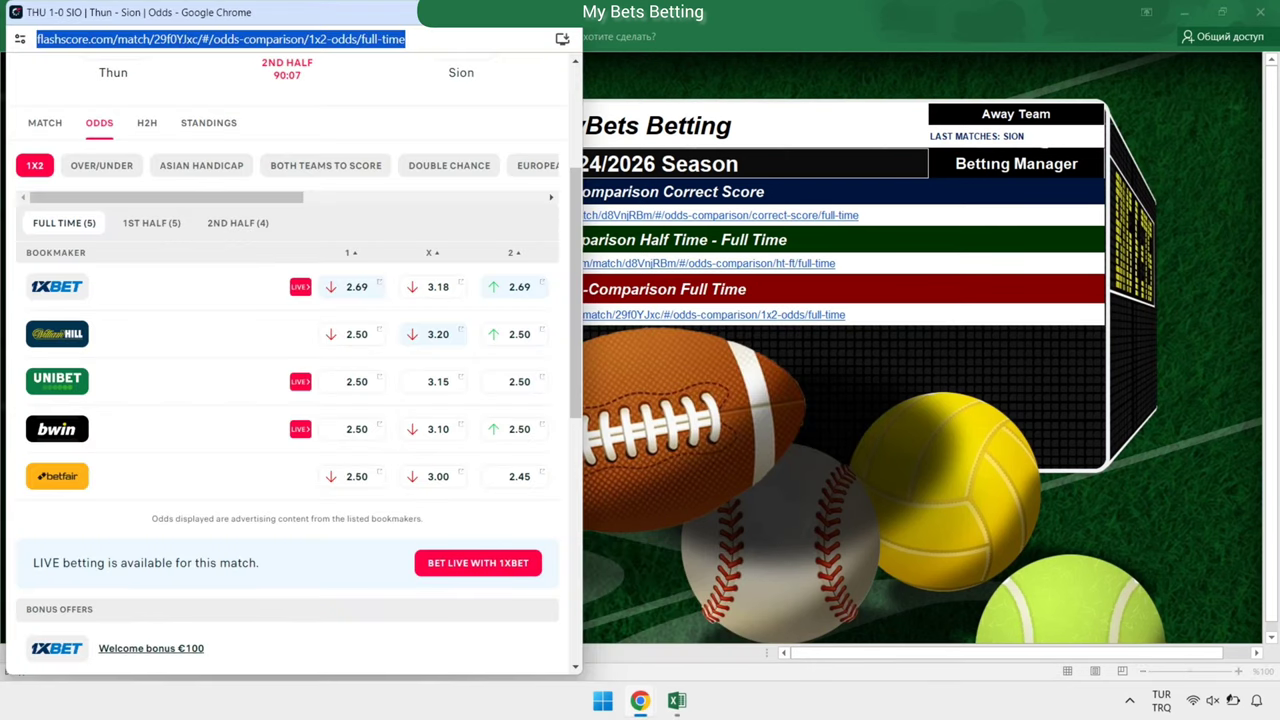
left_click_drag(165, 197, 394, 197)
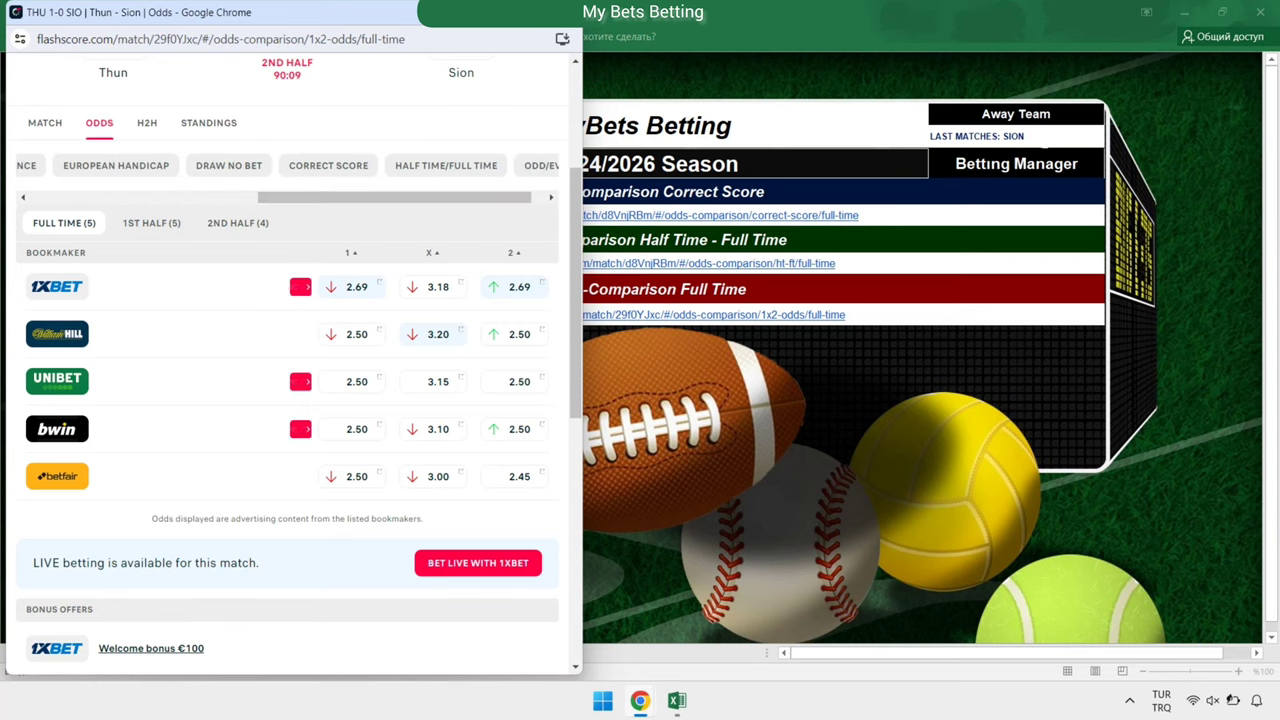
left_click(328, 165)
left_click(389, 39)
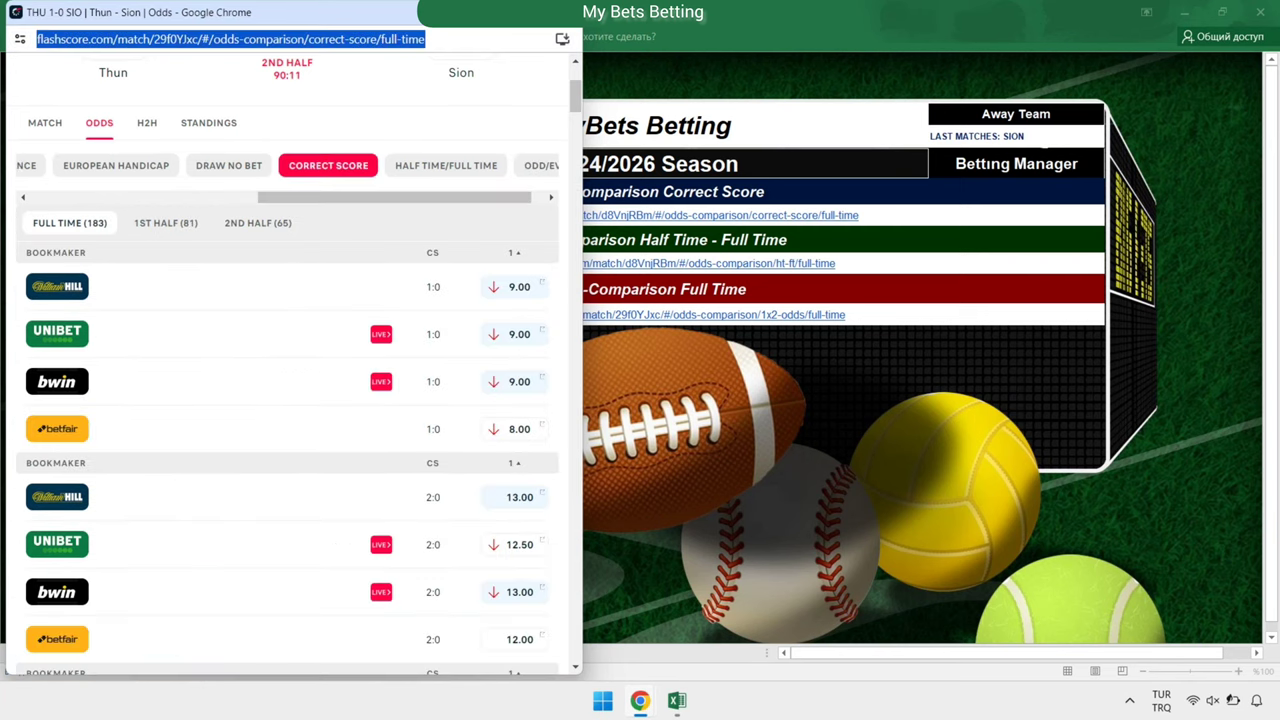
right_click(389, 39)
left_click(440, 150)
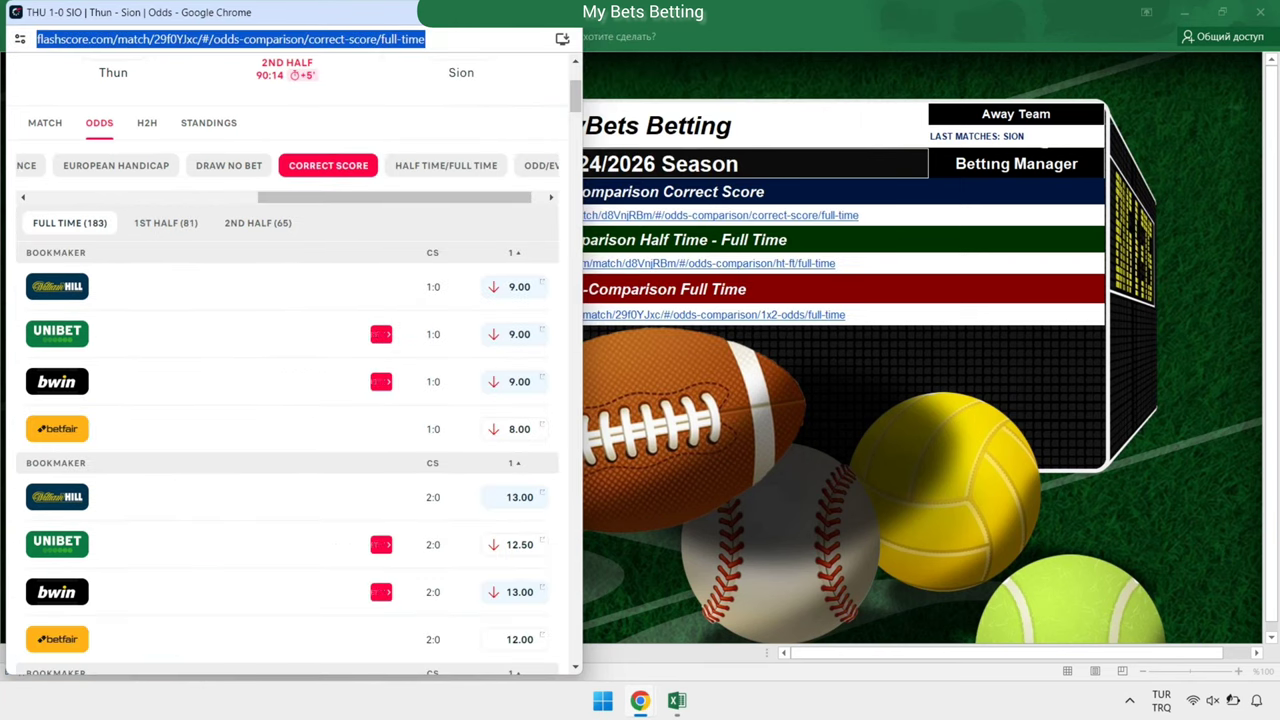
key("alt+Tab")
left_click(888, 215)
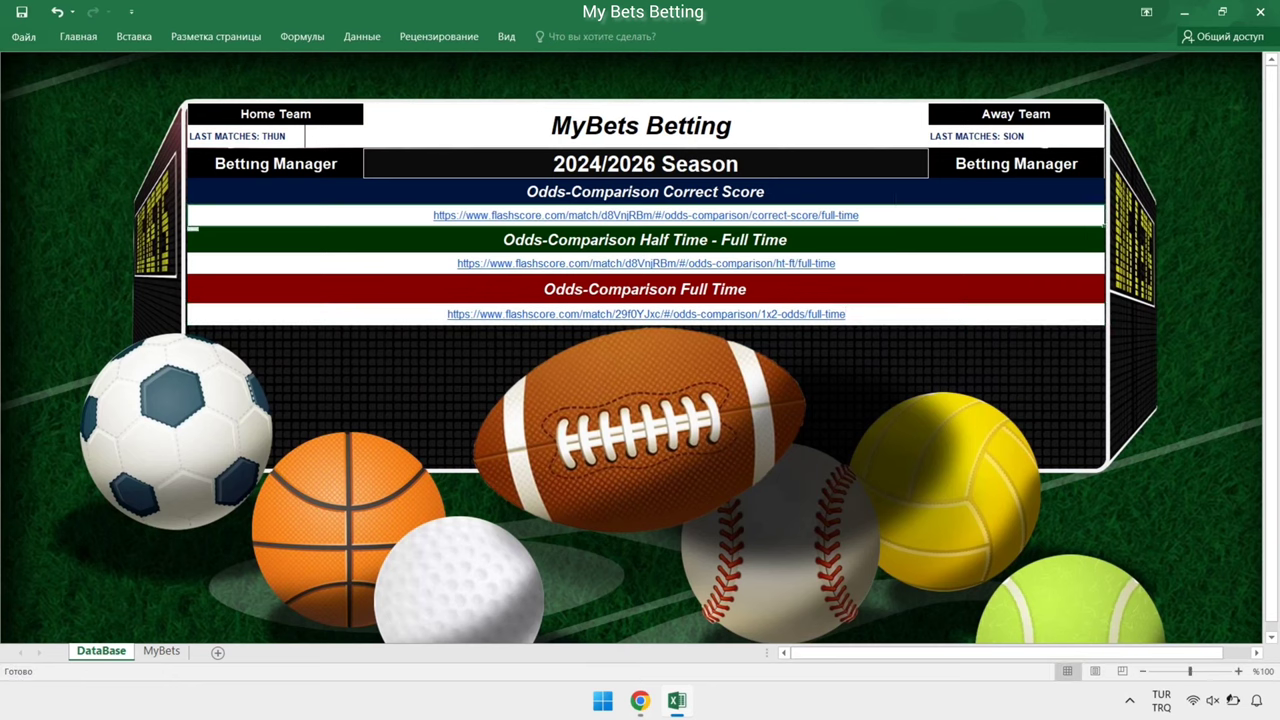
right_click(888, 215)
left_click(945, 395)
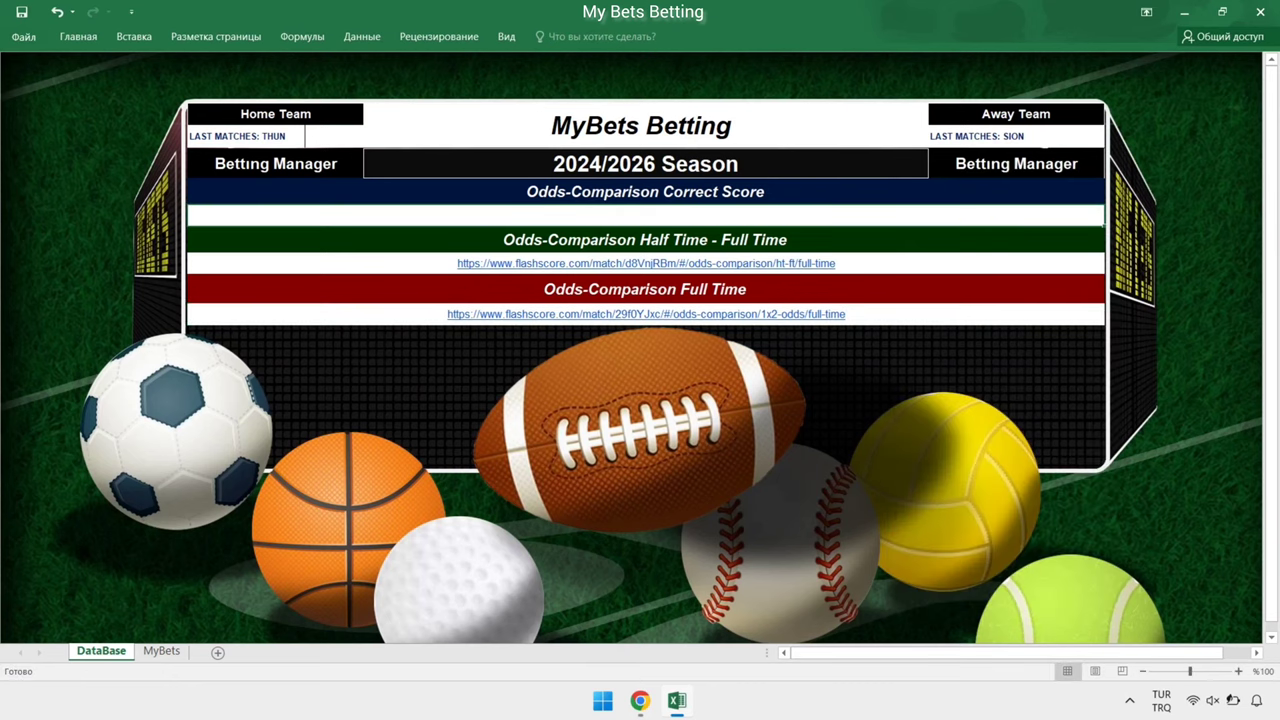
double_click(728, 215)
right_click(728, 215)
left_click(745, 296)
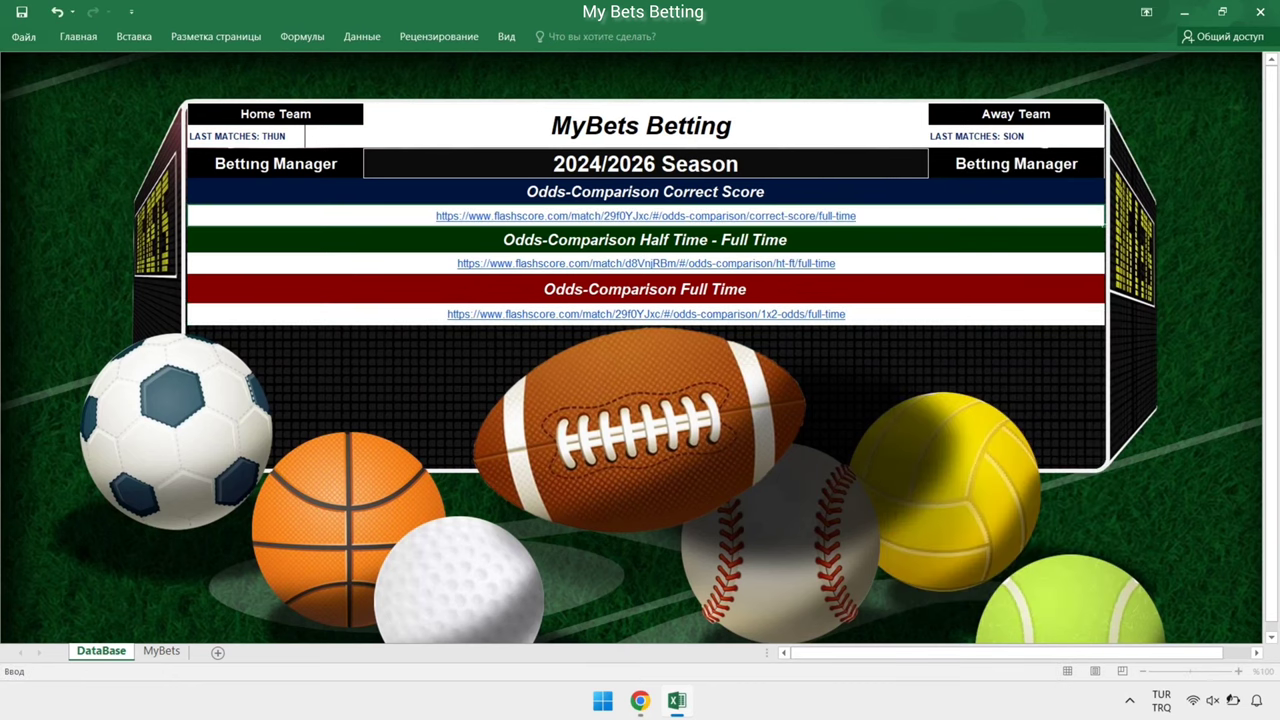
Replace the Half Time–Full Time link cell with Thun vs Sion's HT/FT odds URL.
left_click(640, 700)
left_click(597, 610)
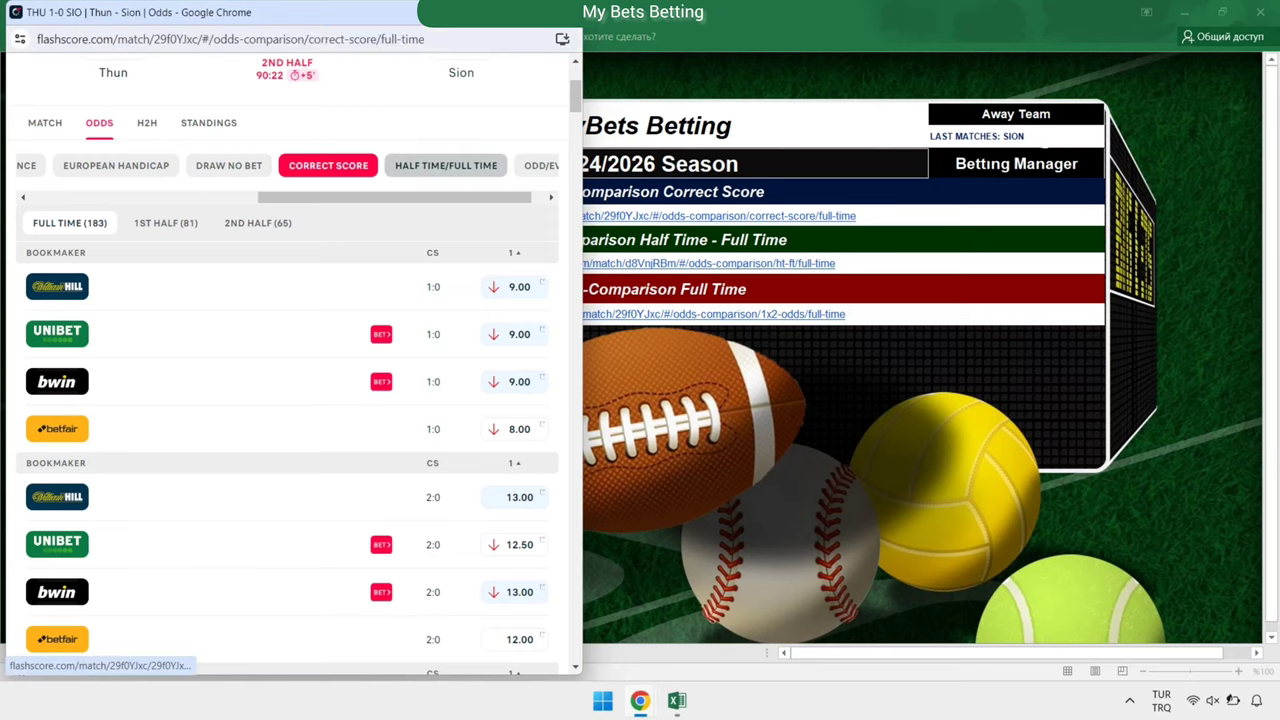
left_click(446, 165)
left_click(370, 39)
right_click(370, 39)
left_click(420, 154)
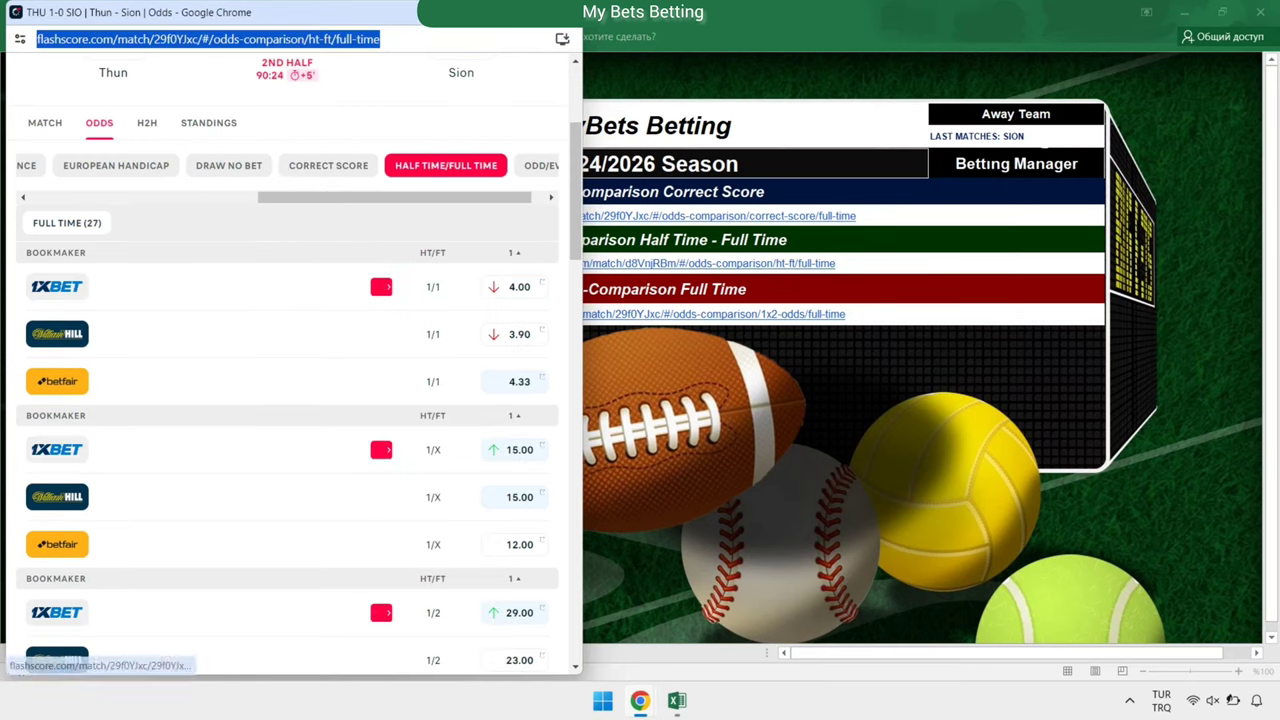
left_click(677, 700)
right_click(860, 263)
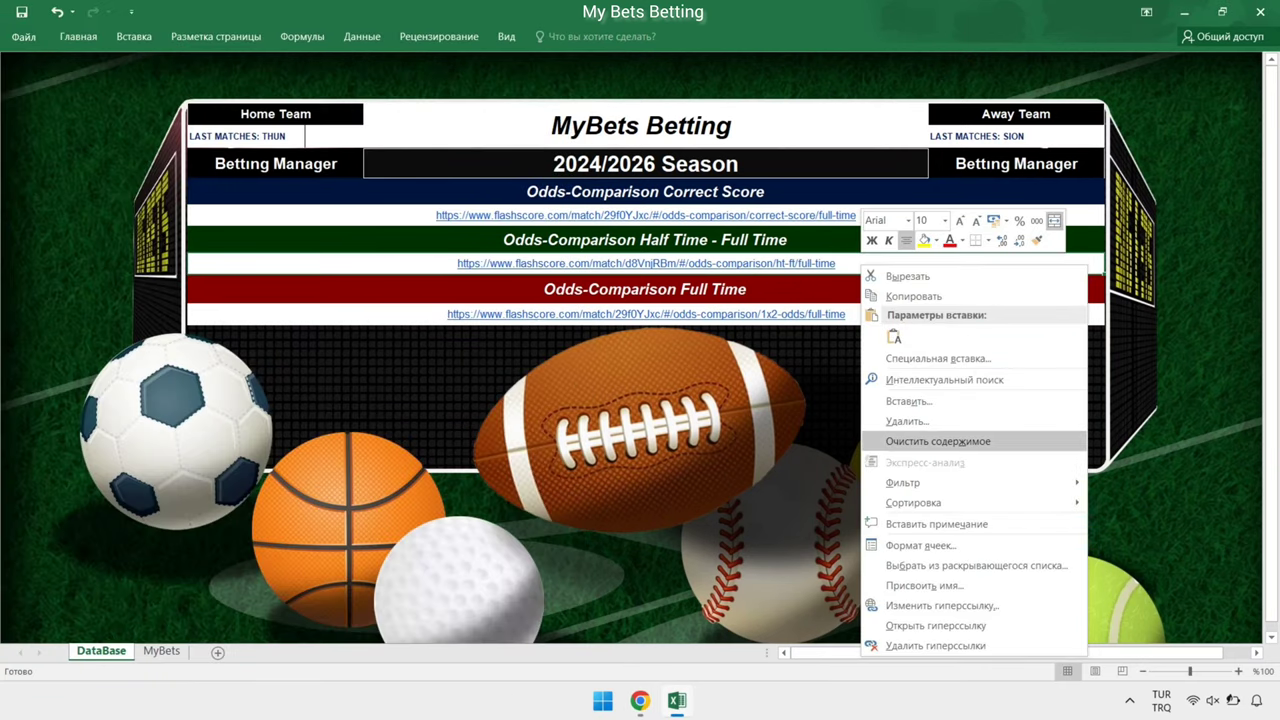
left_click(940, 437)
right_click(686, 264)
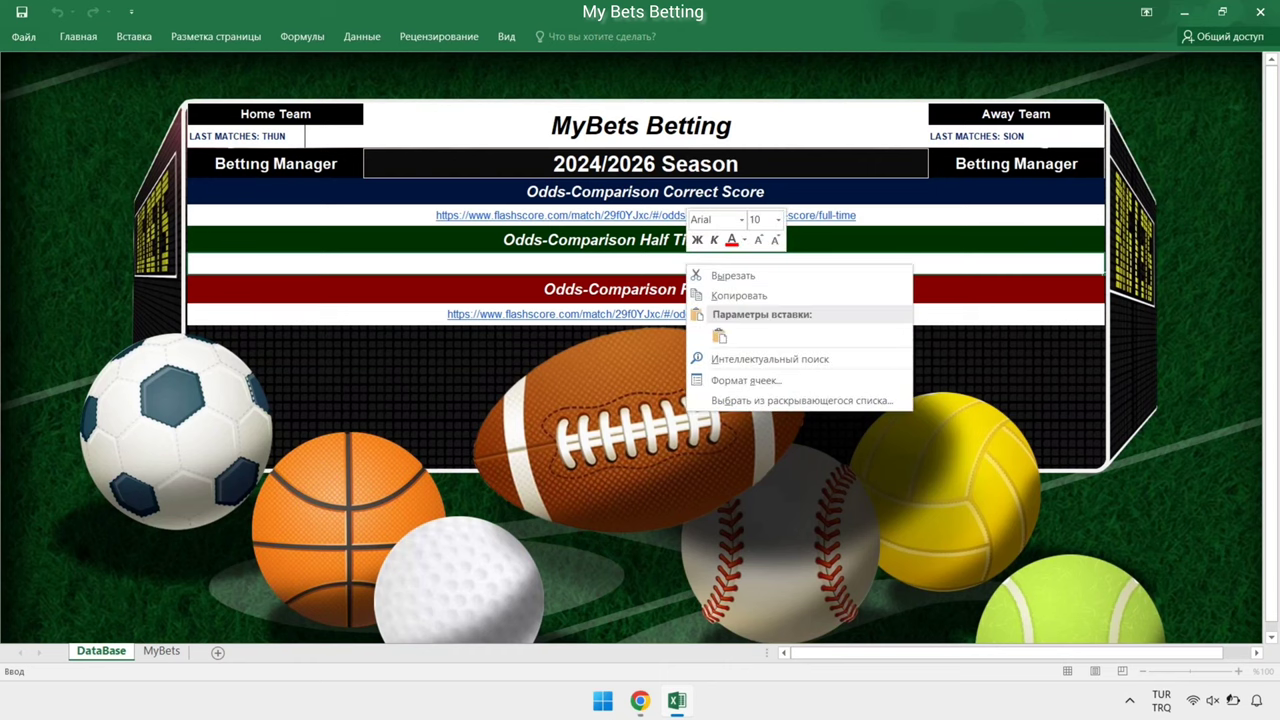
key("ctrl+v")
key("Return")
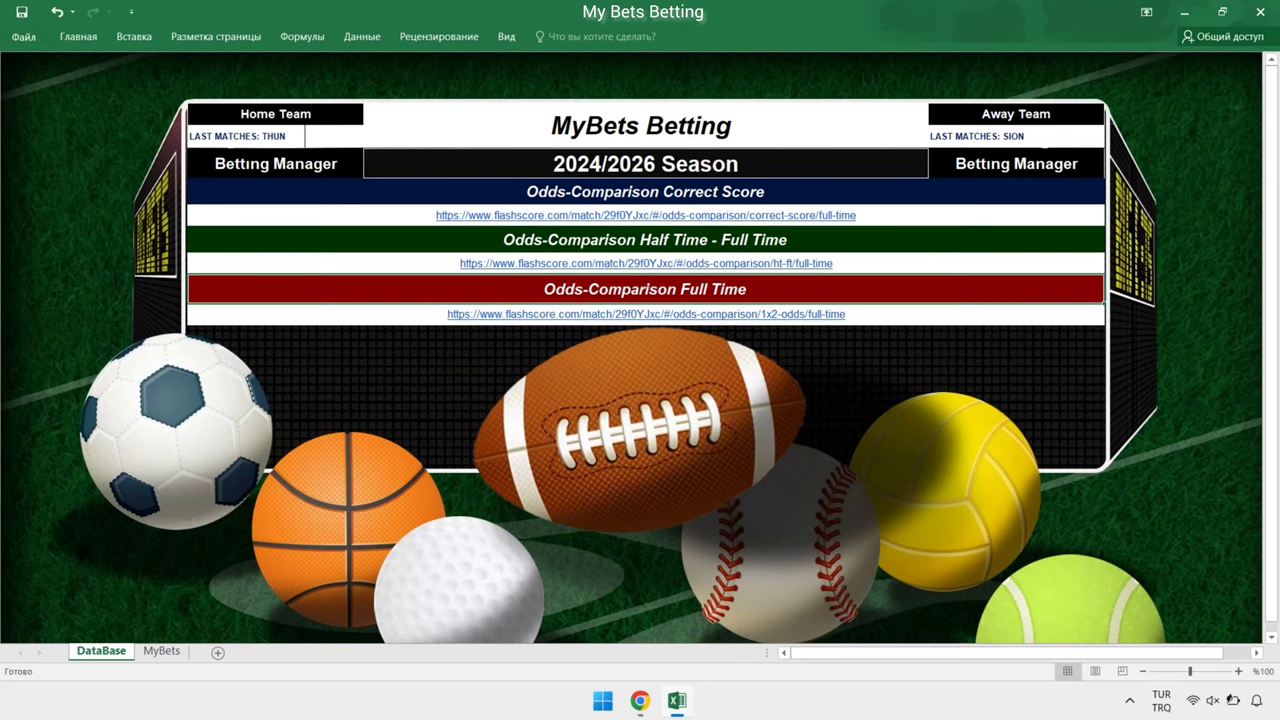
left_click(640, 700)
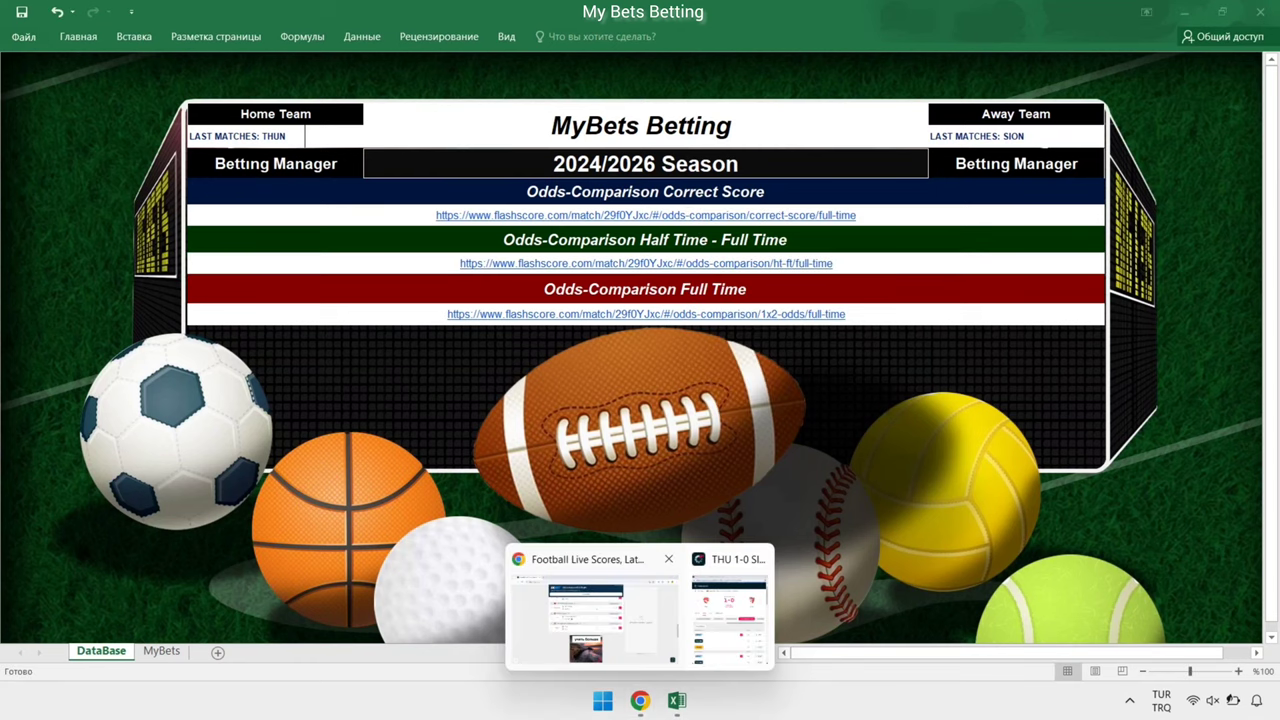
left_click(645, 289)
Float Flashscore's Thun vs Sion match summary (1-0) in a smaller window over the MyBets dashboard.
key("ctrl+Page_Down")
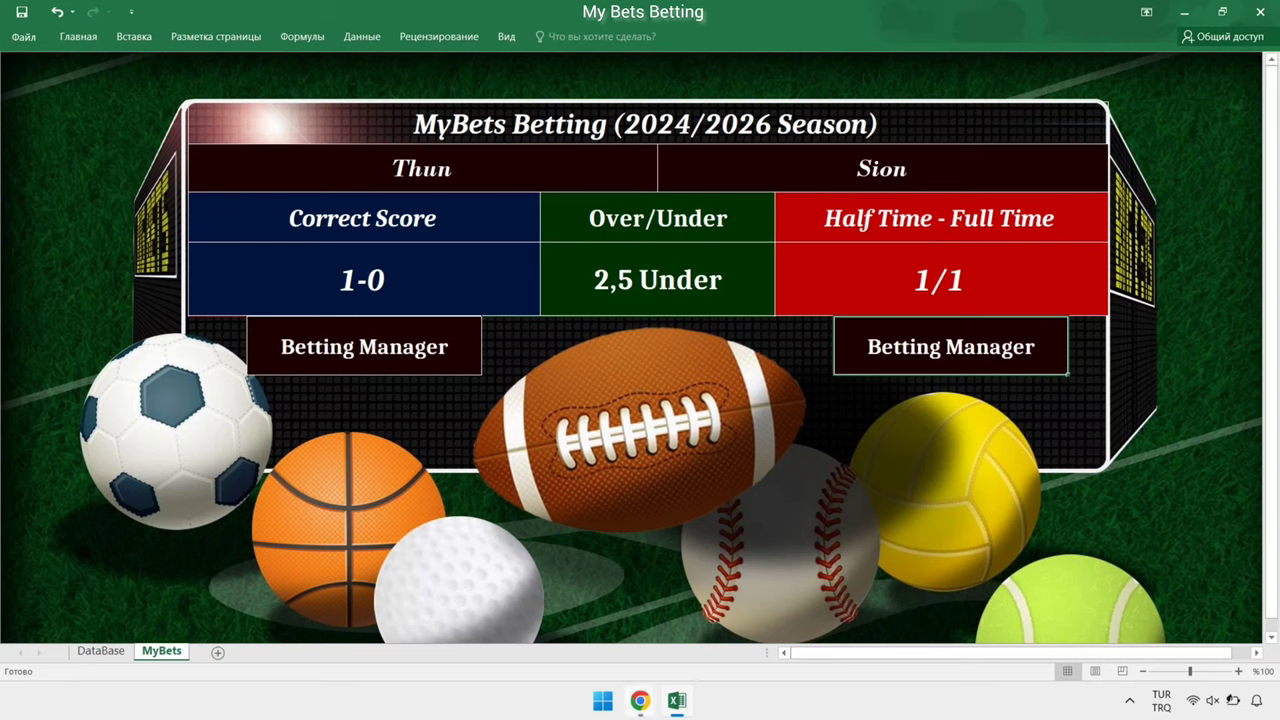
mouse_move(640, 700)
left_click(728, 605)
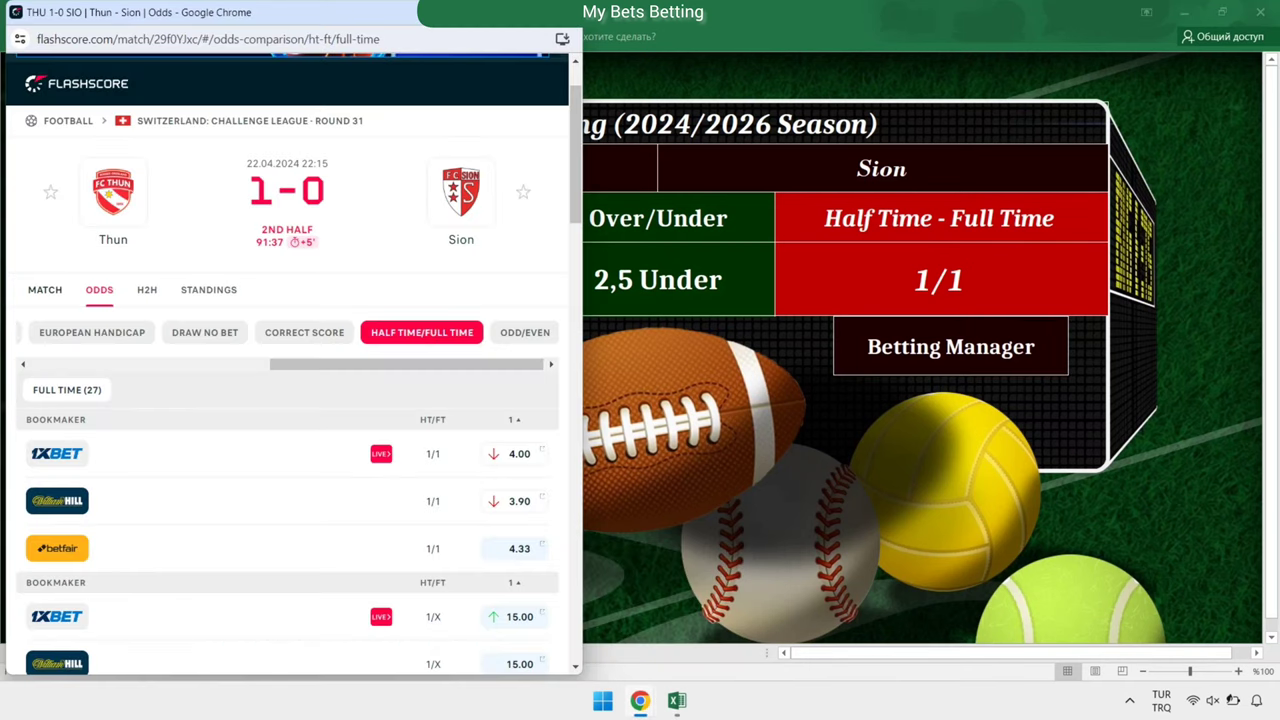
left_click(44, 289)
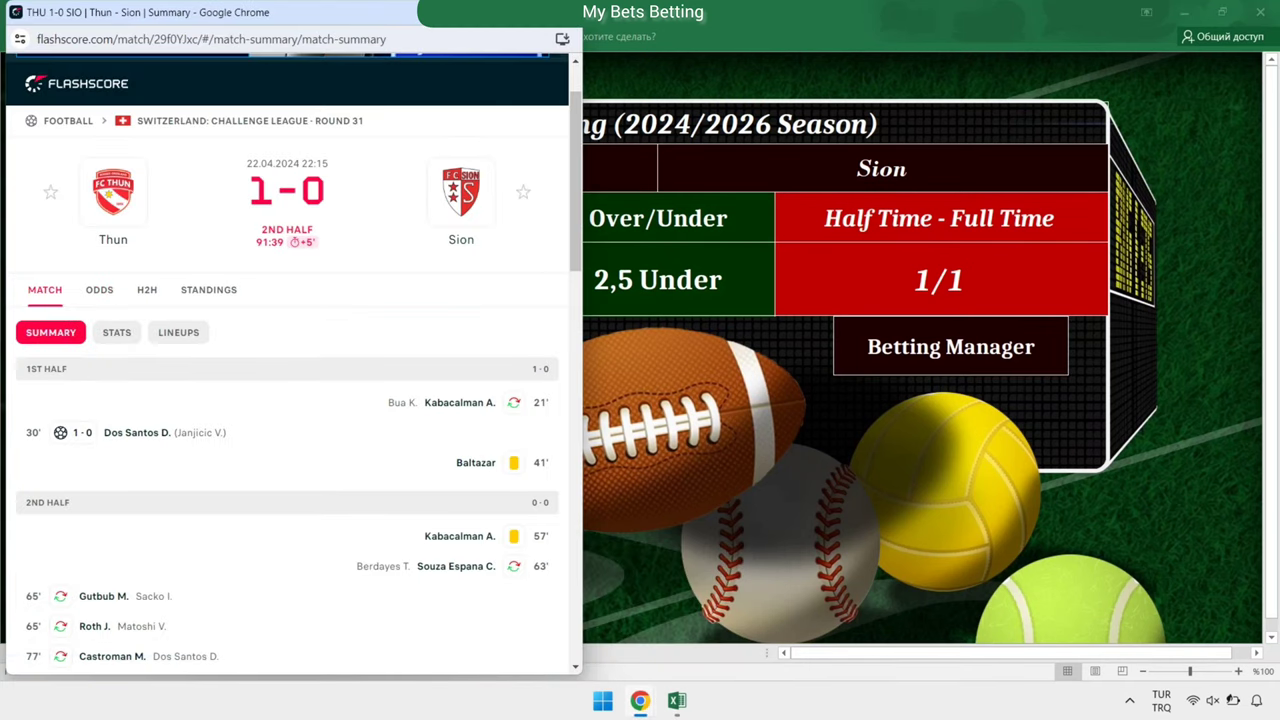
key("super+Down")
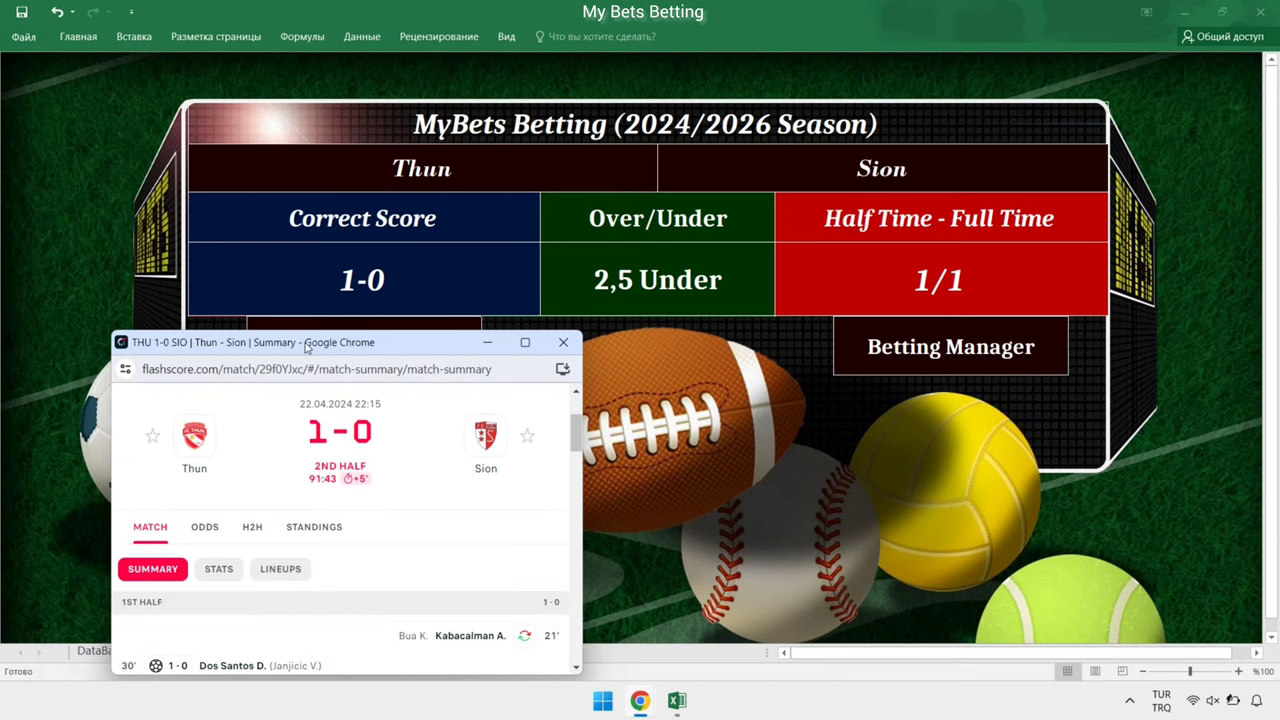
left_click_drag(306, 346, 621, 337)
scroll(671, 520, "down", 5)
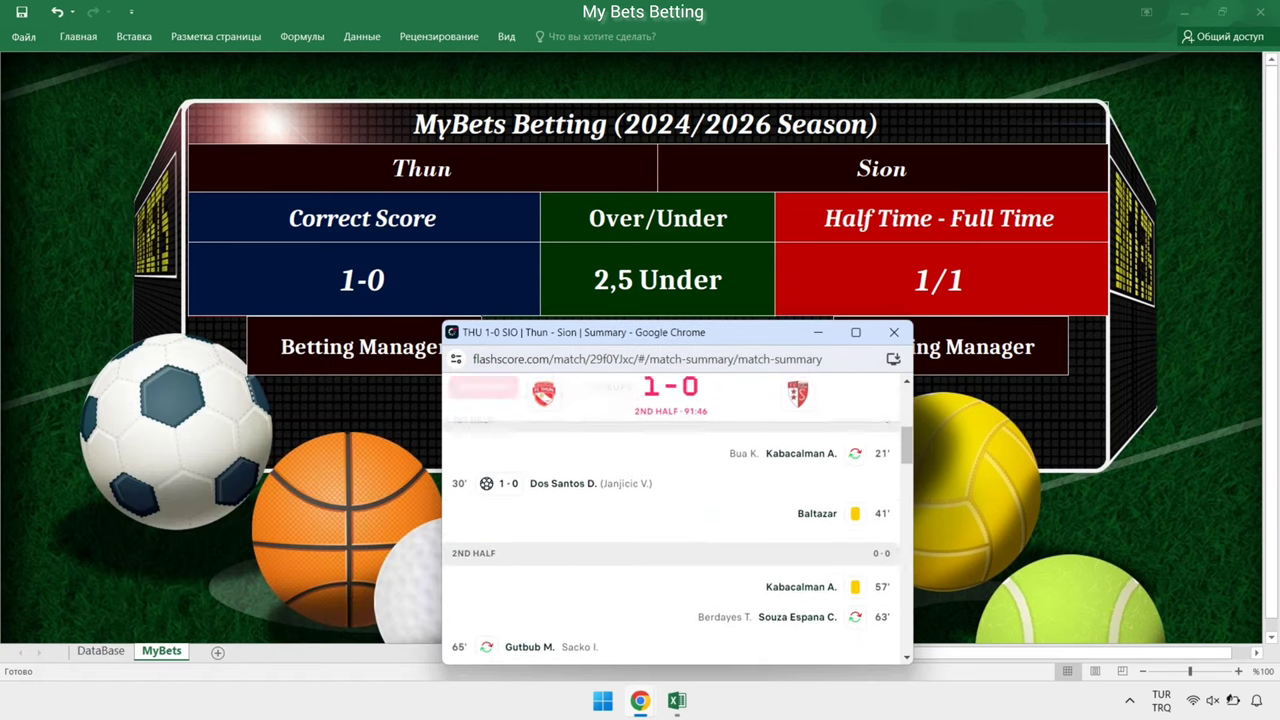
scroll(671, 520, "up", 10)
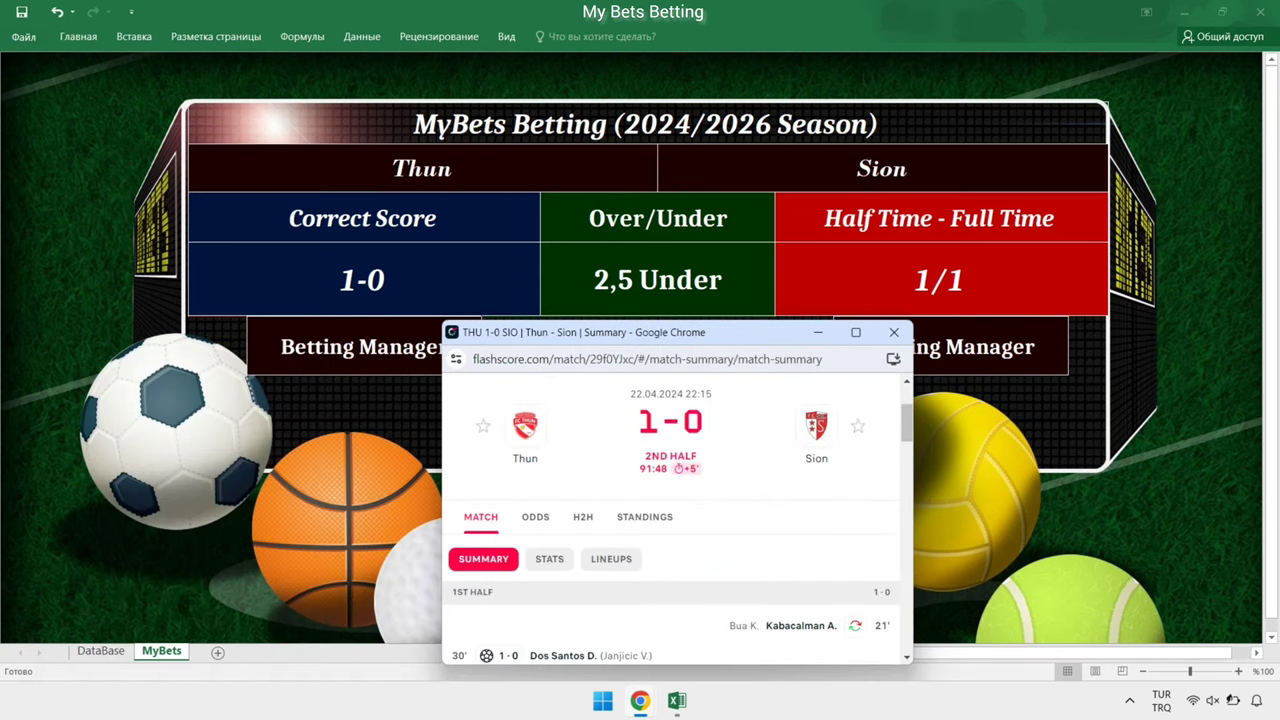